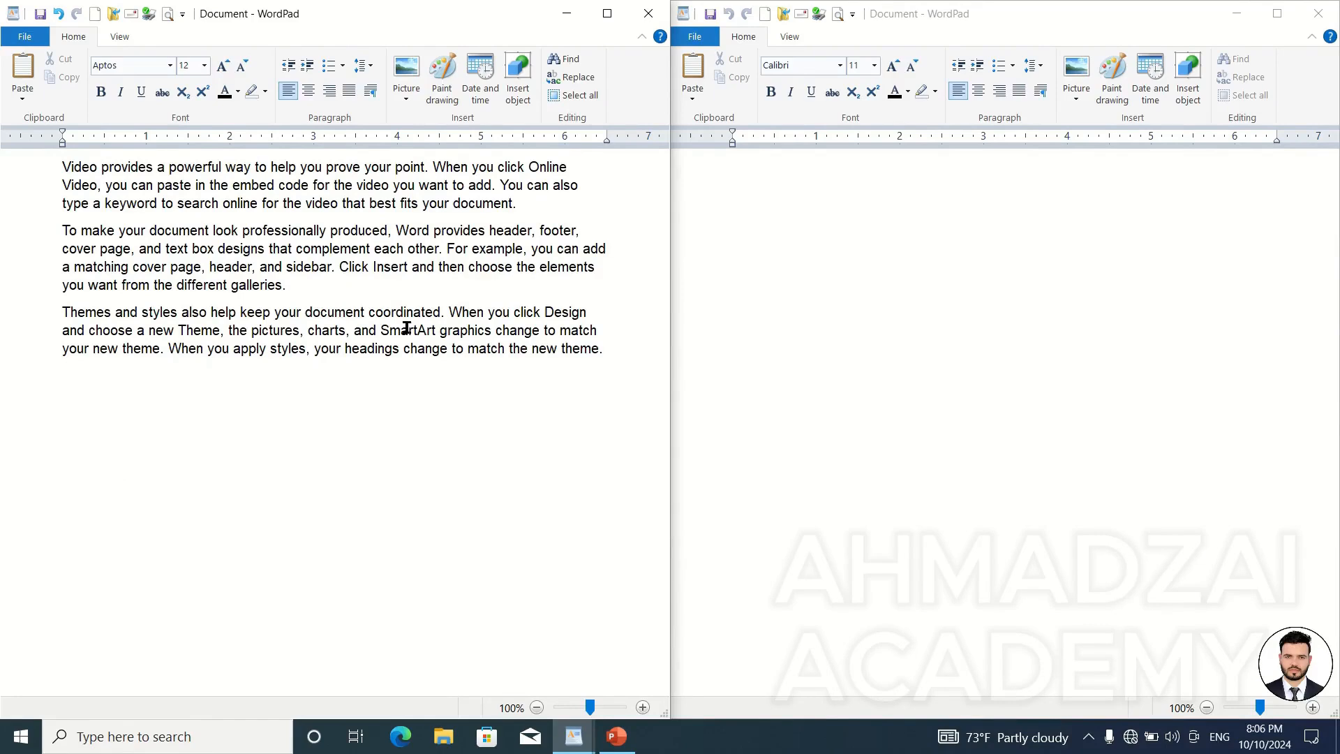
Select all of the text in the first document several times, clearing the selection in between
left_click_drag(327, 378, 22, 173)
left_click(236, 266)
key("ctrl+a")
left_click(236, 266)
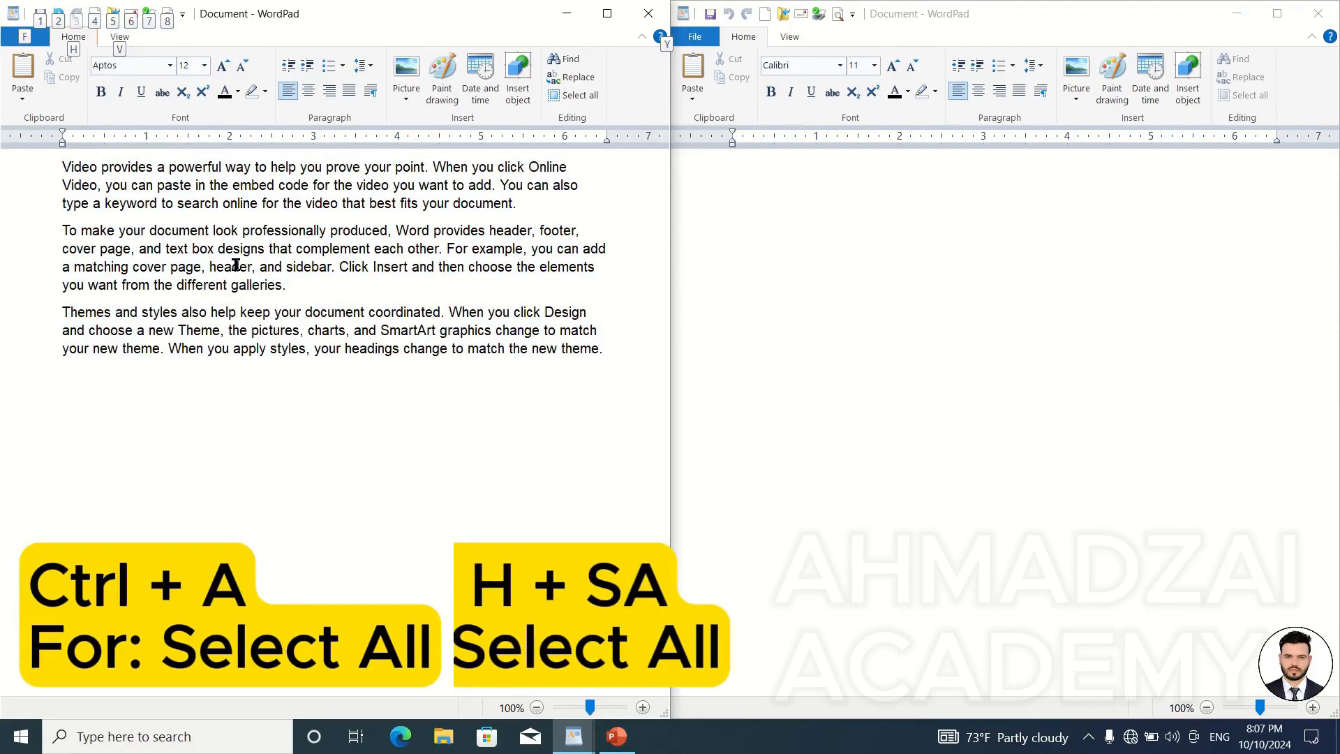
key("alt+h")
key("s")
key("a")
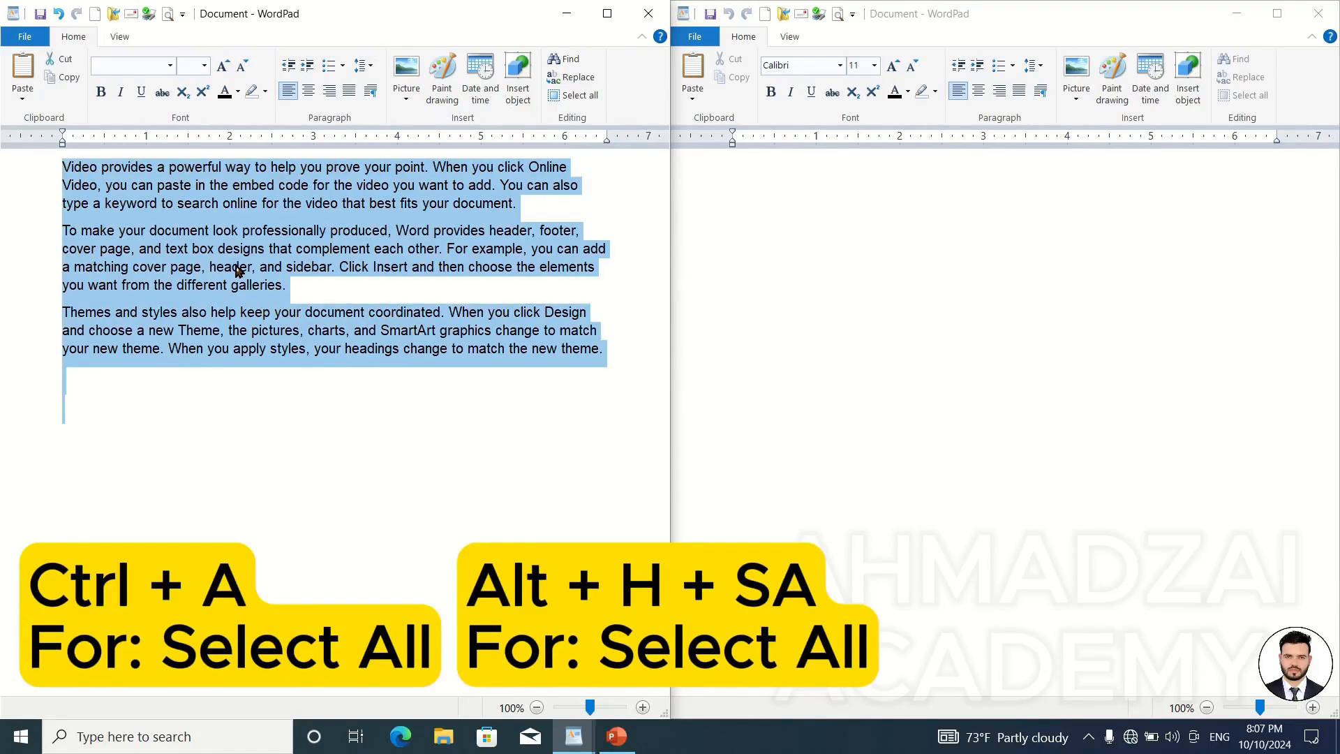
left_click(341, 305)
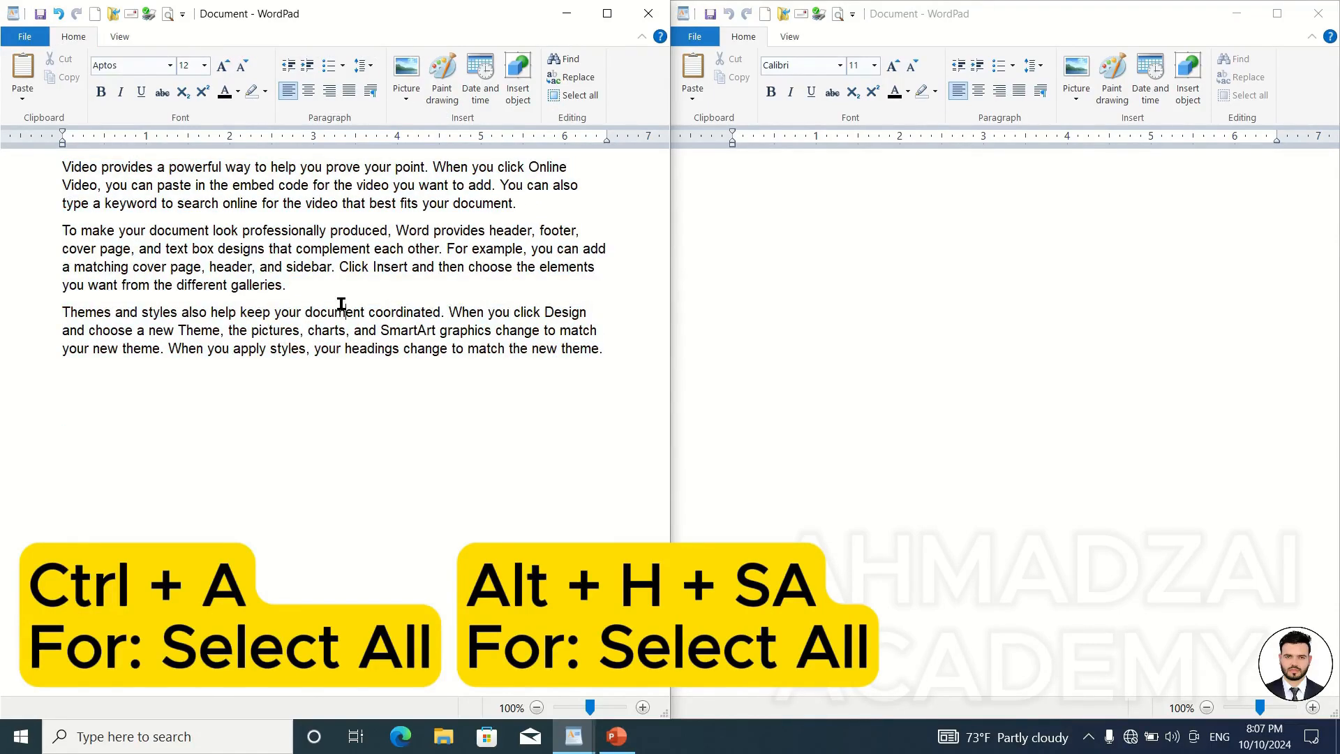
key("ctrl+a")
left_click(341, 302)
left_click(569, 95)
Delete the extra blank line at the end of the first document
left_click(109, 459)
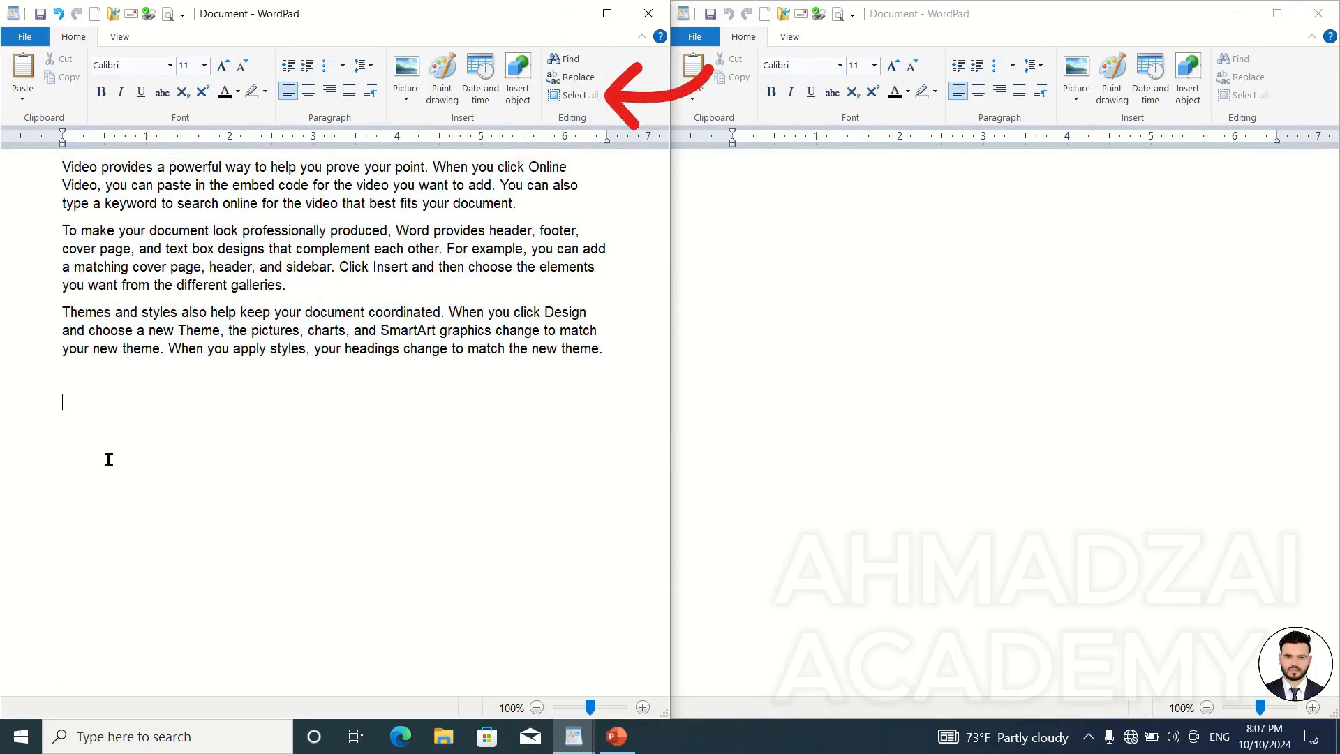
key("BackSpace")
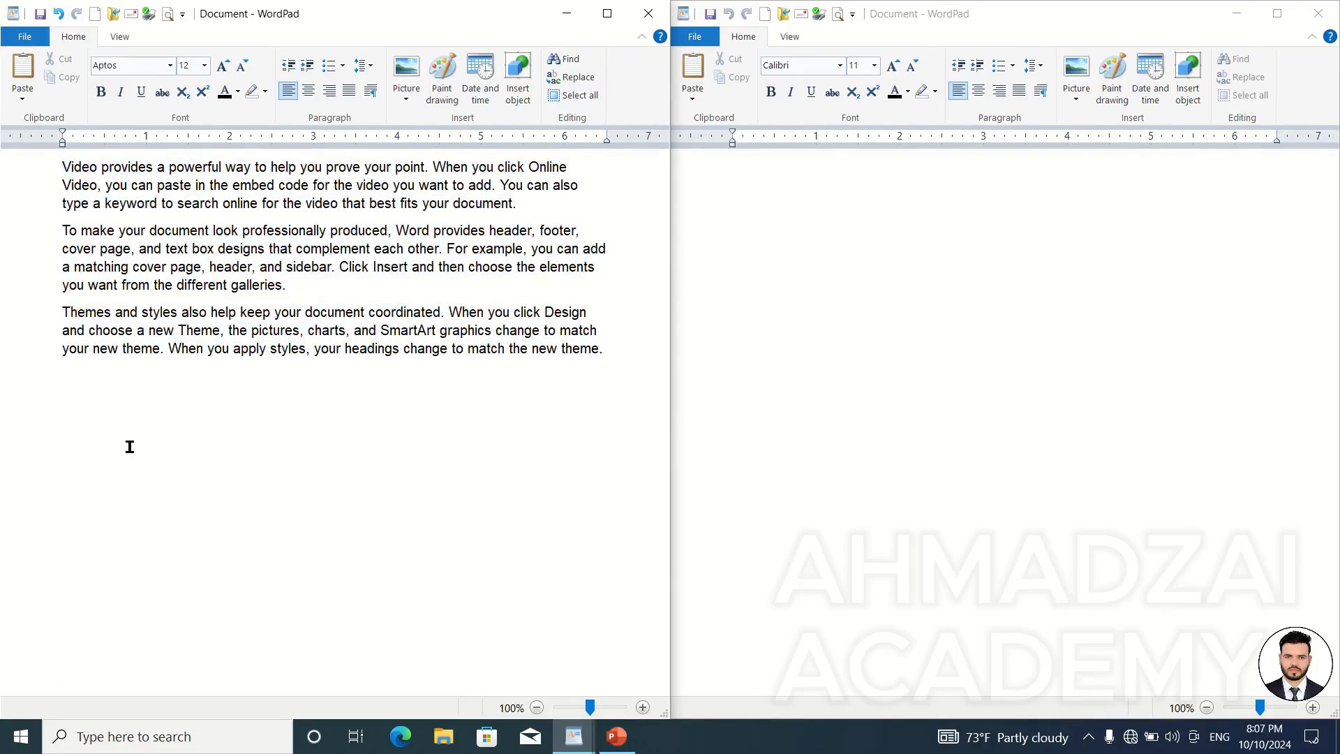
Cut all the text from the first document and paste it into the empty second document
key("ctrl+a")
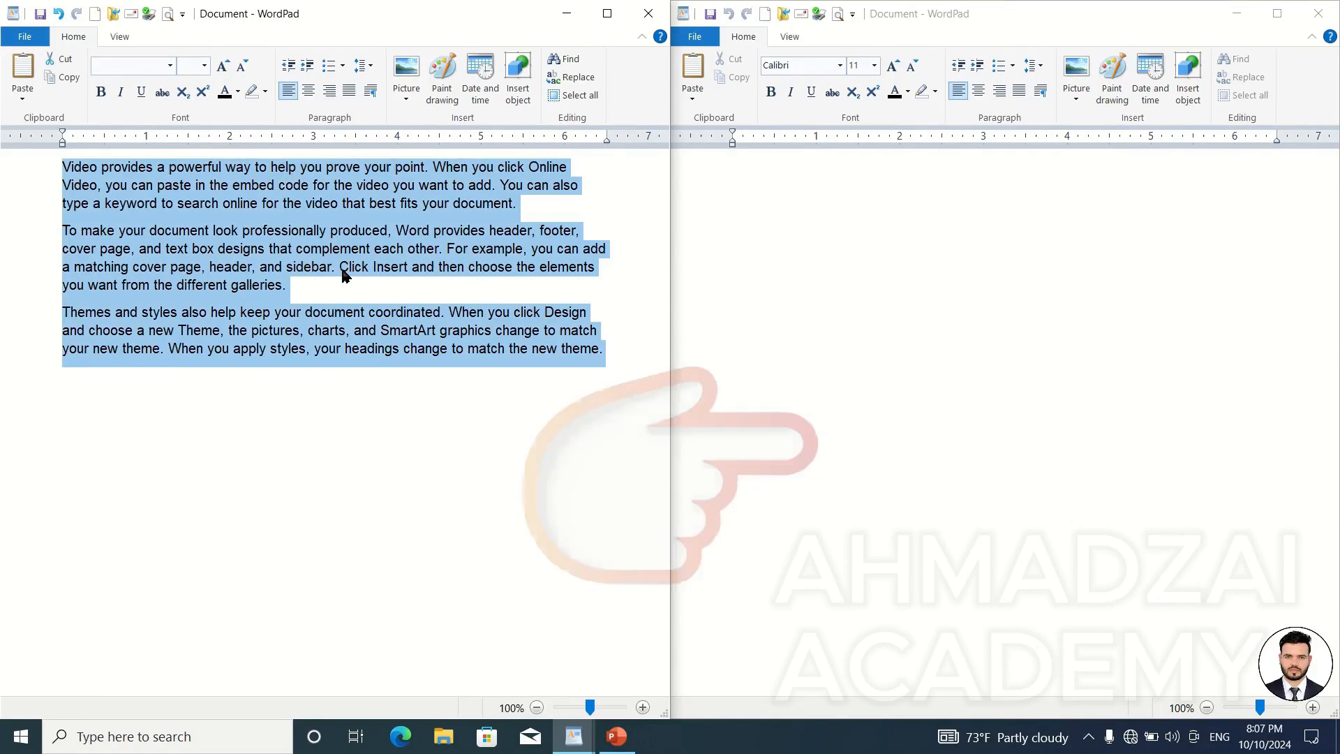
left_click(64, 63)
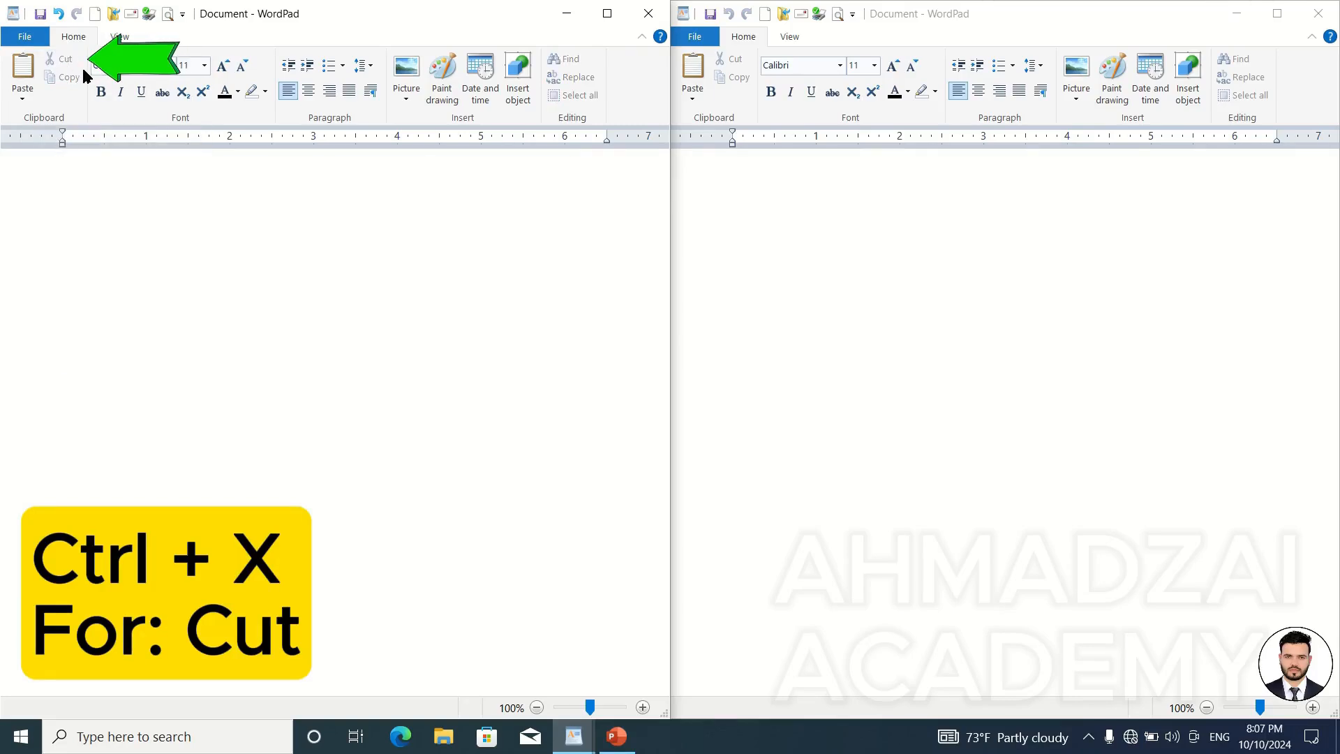
left_click(811, 226)
left_click(693, 93)
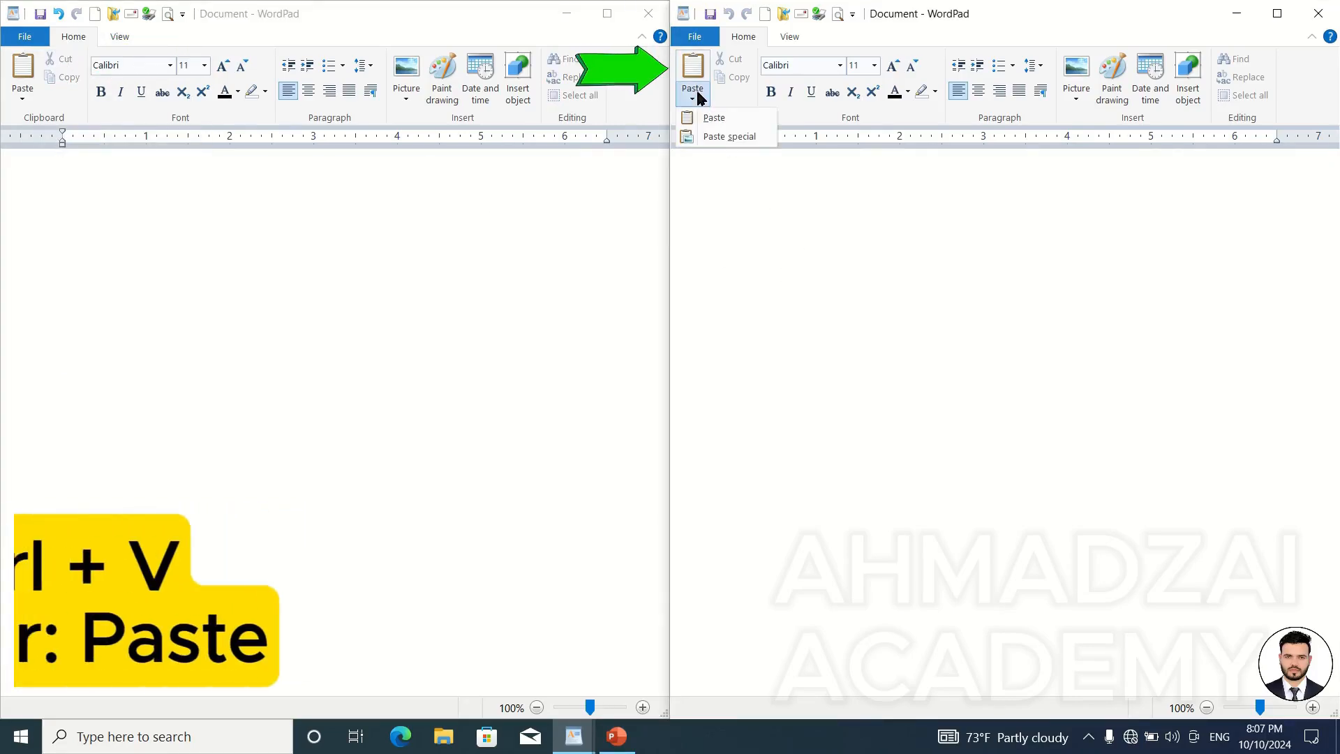
left_click(719, 118)
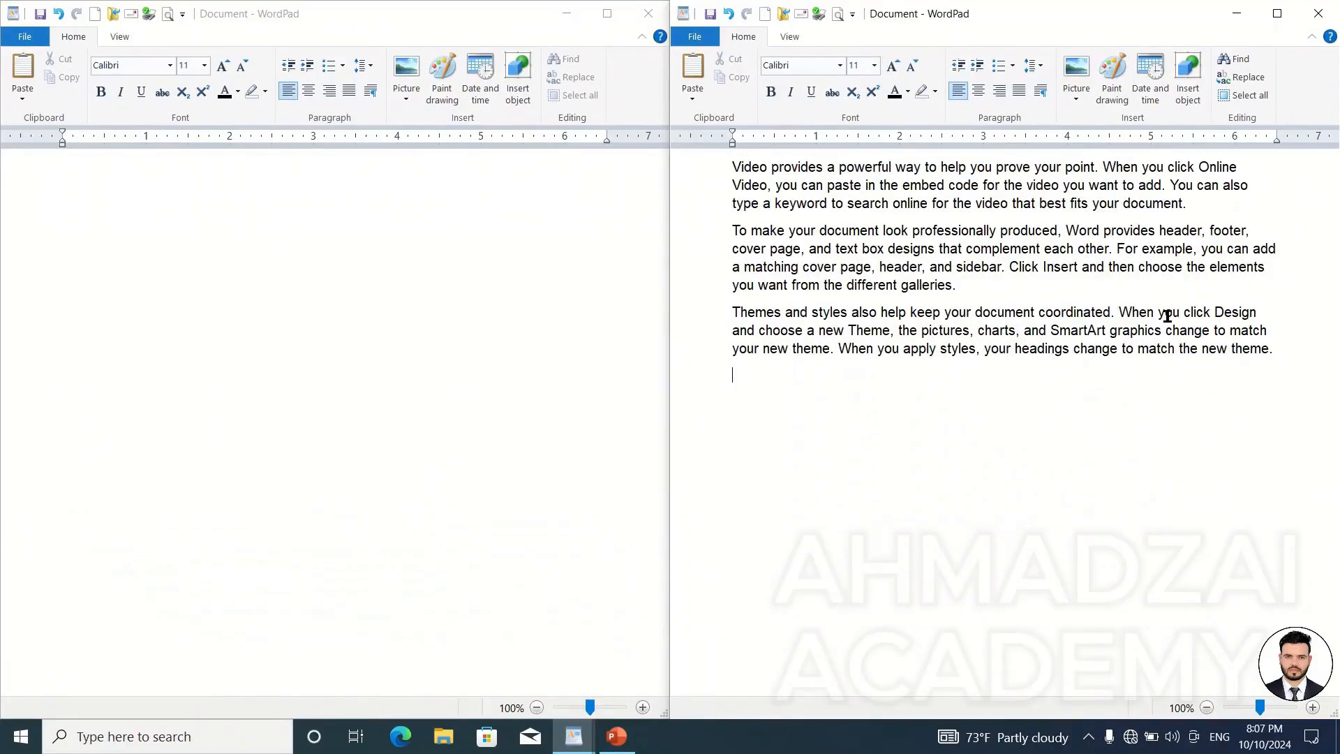
Undo the paste in the second document and the cut in the first document
key("ctrl+z")
left_click(456, 294)
key("ctrl+z")
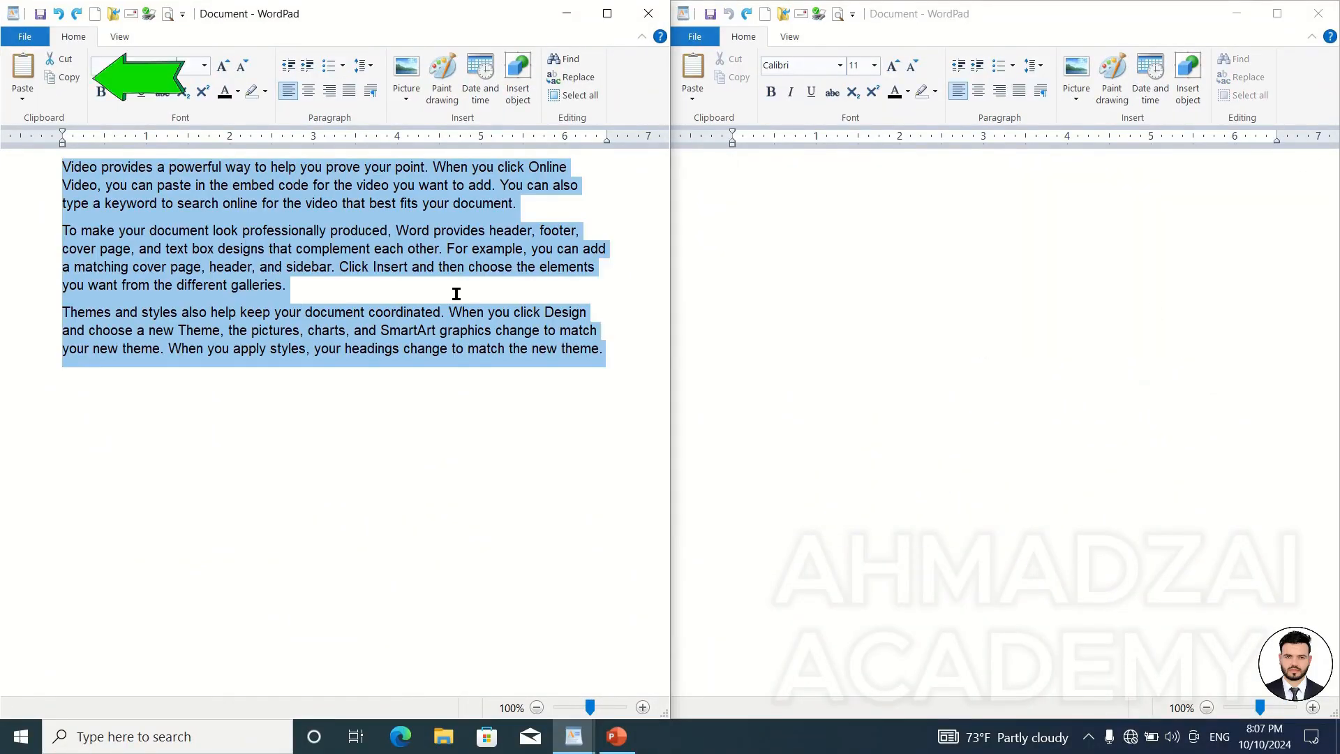
Copy the three selected paragraphs from the first document and paste them into the second document
left_click(68, 80)
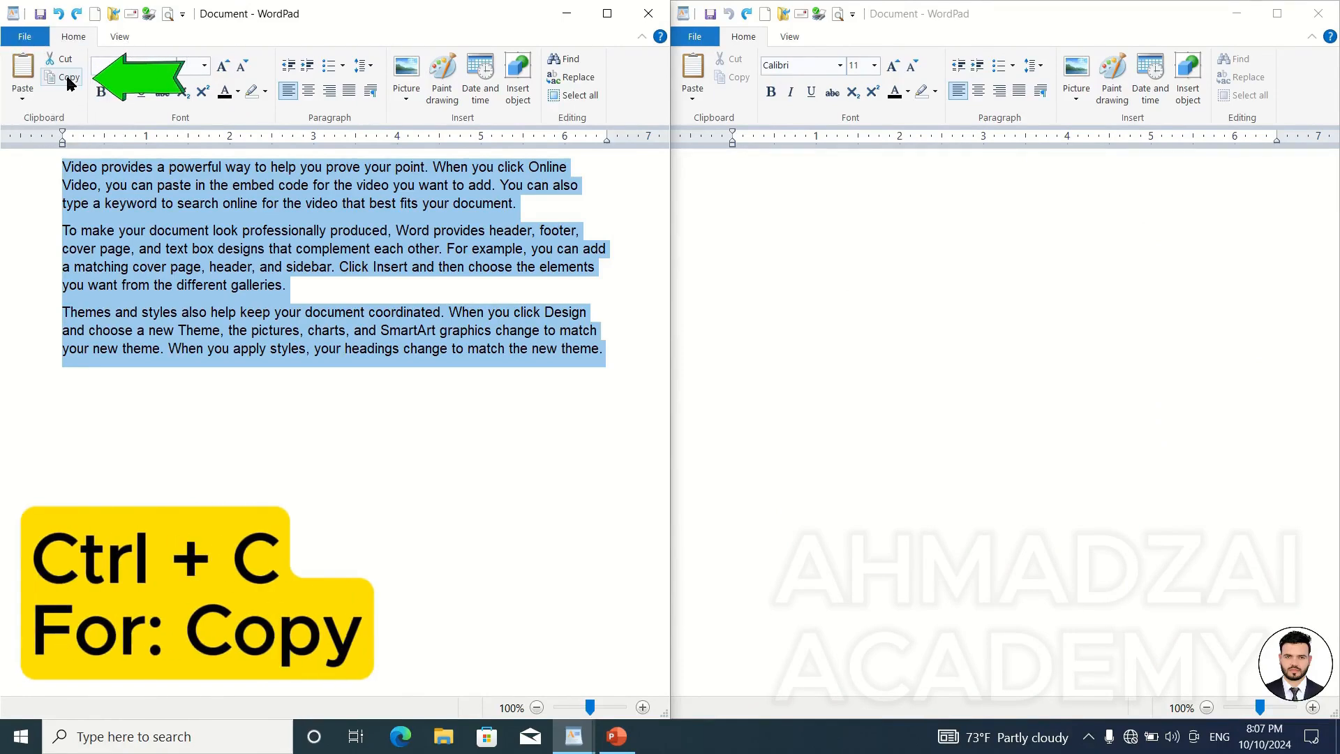
left_click(762, 158)
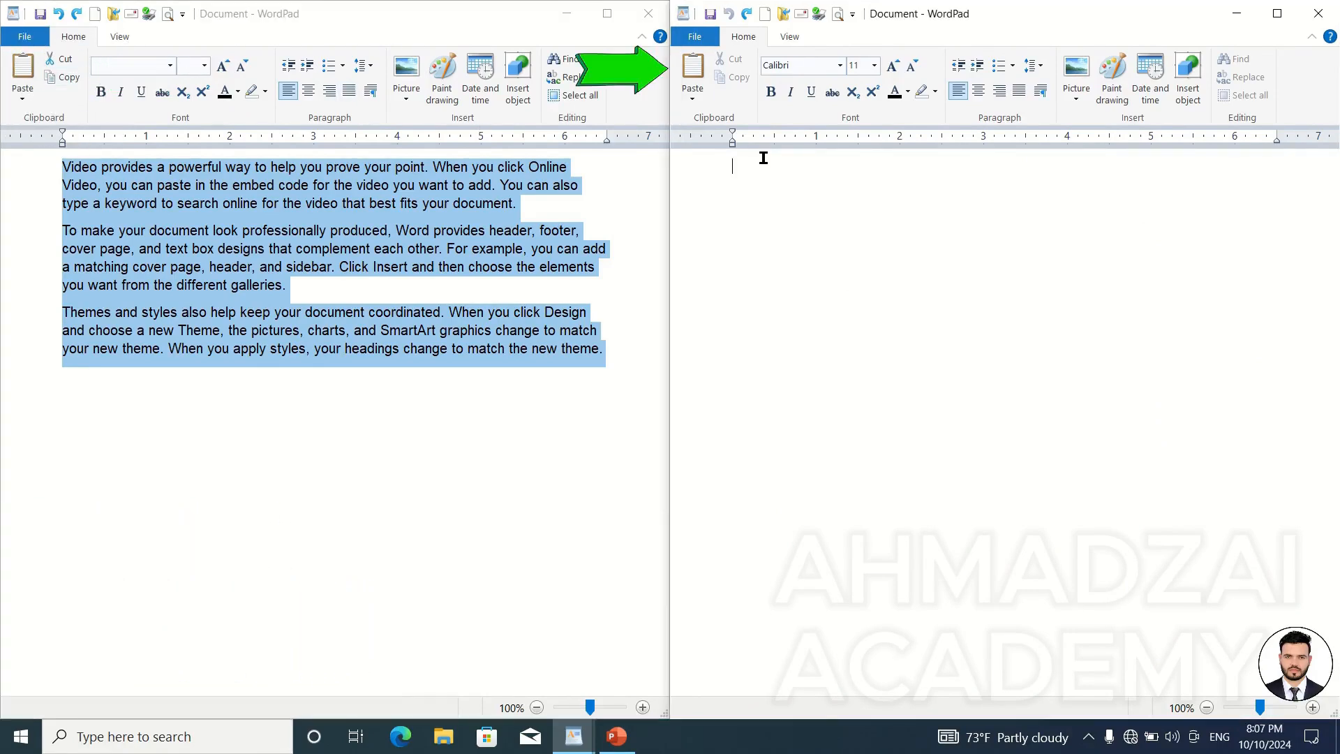
left_click(696, 94)
left_click(712, 117)
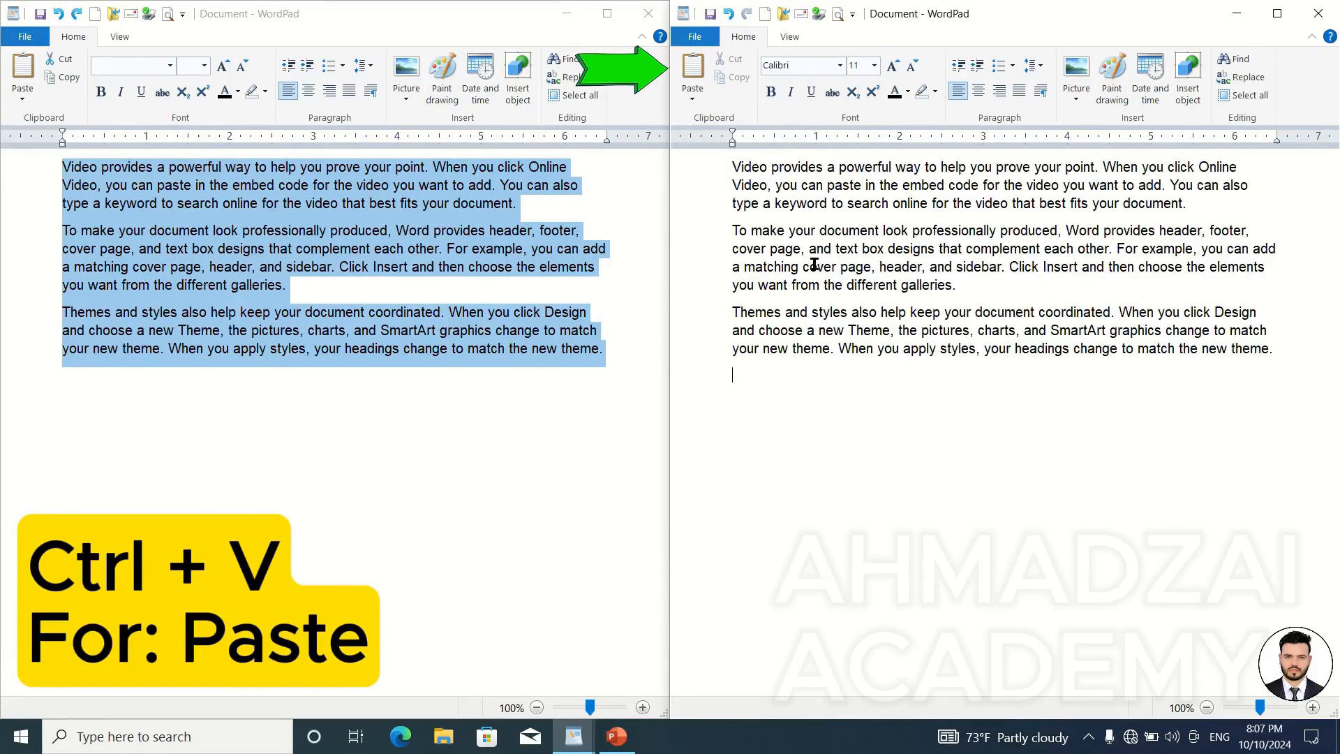
Paste the copied paragraphs a second time below the first copy, and undo that extra paste
left_click(692, 97)
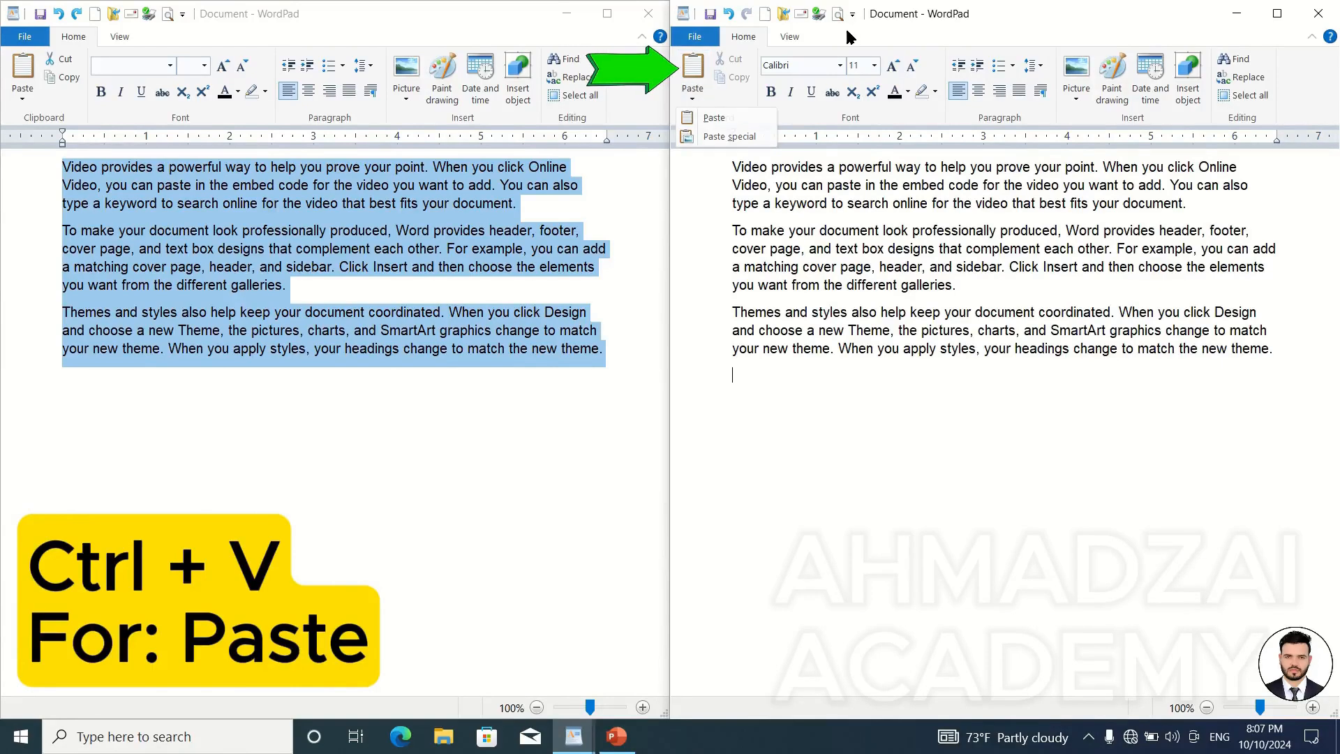
left_click(698, 73)
key("ctrl+v")
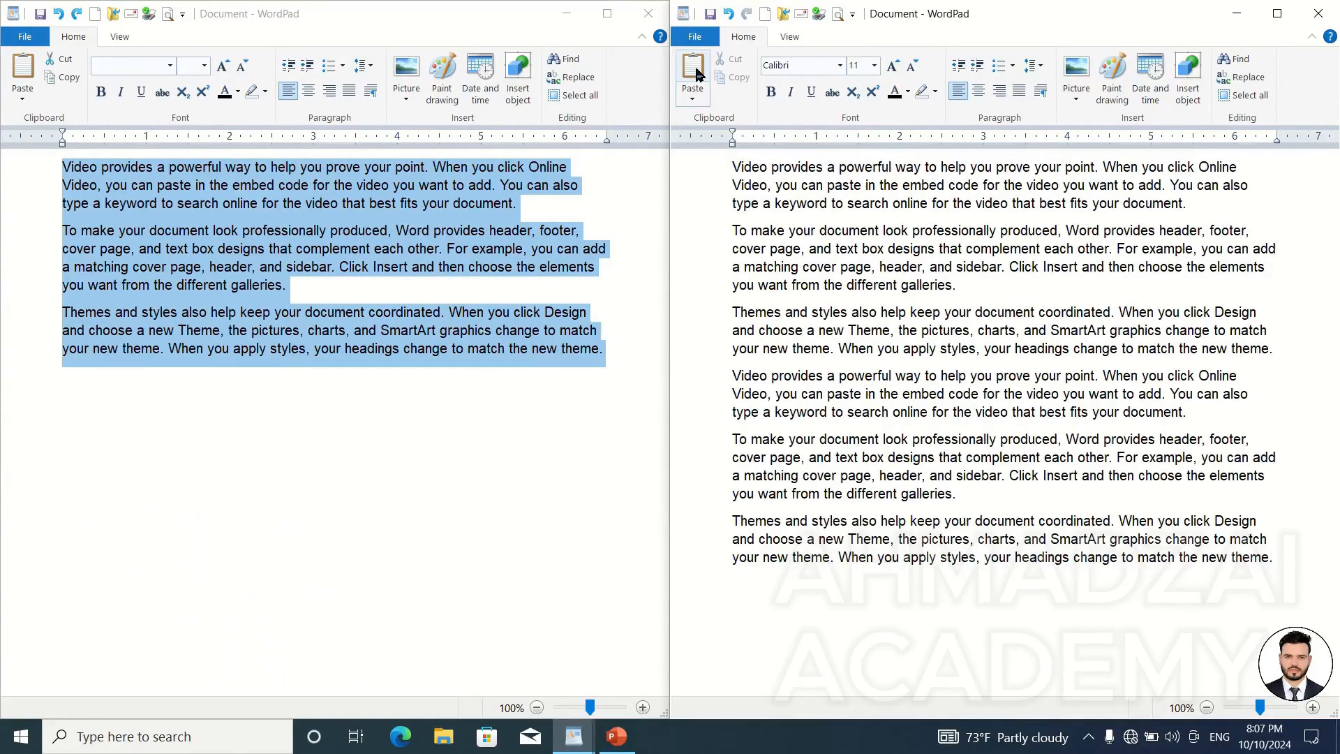
key("ctrl+z")
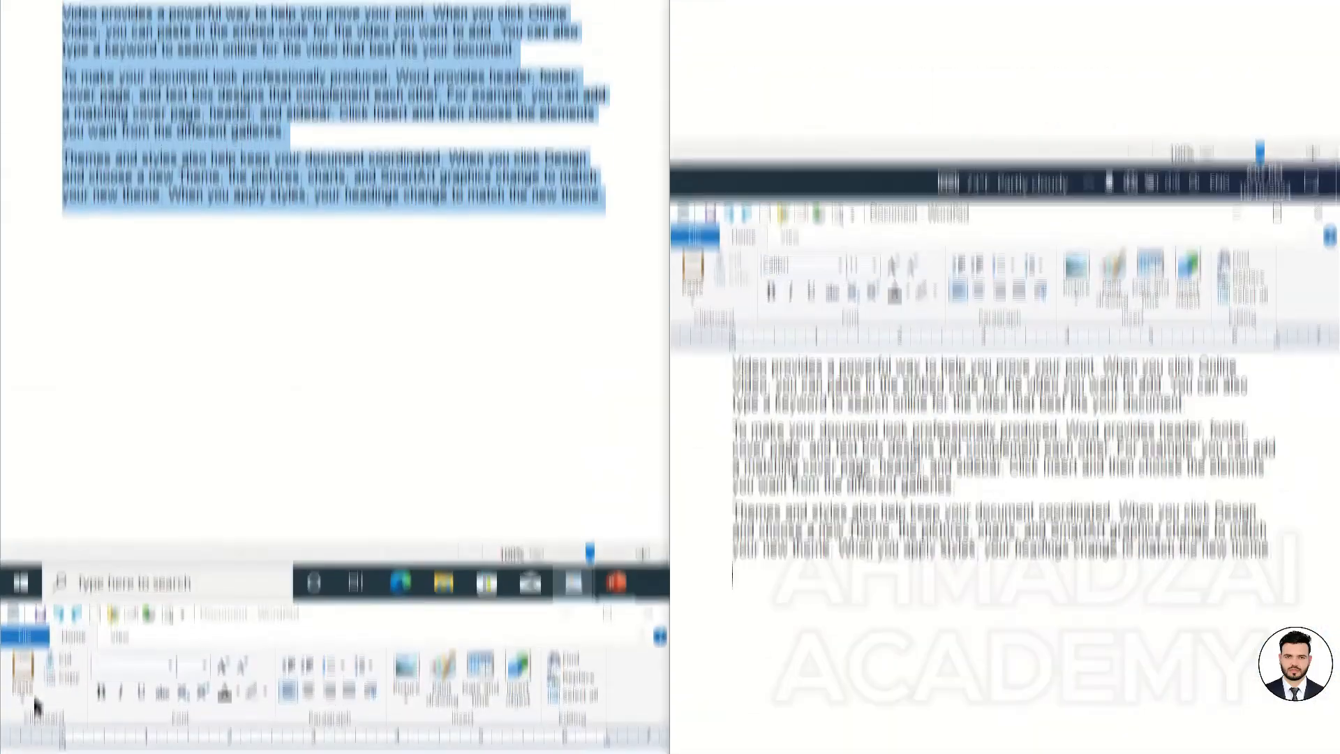
Look at the Paste special option among the first document's paste choices without pasting anything
left_click(35, 104)
left_click(35, 104)
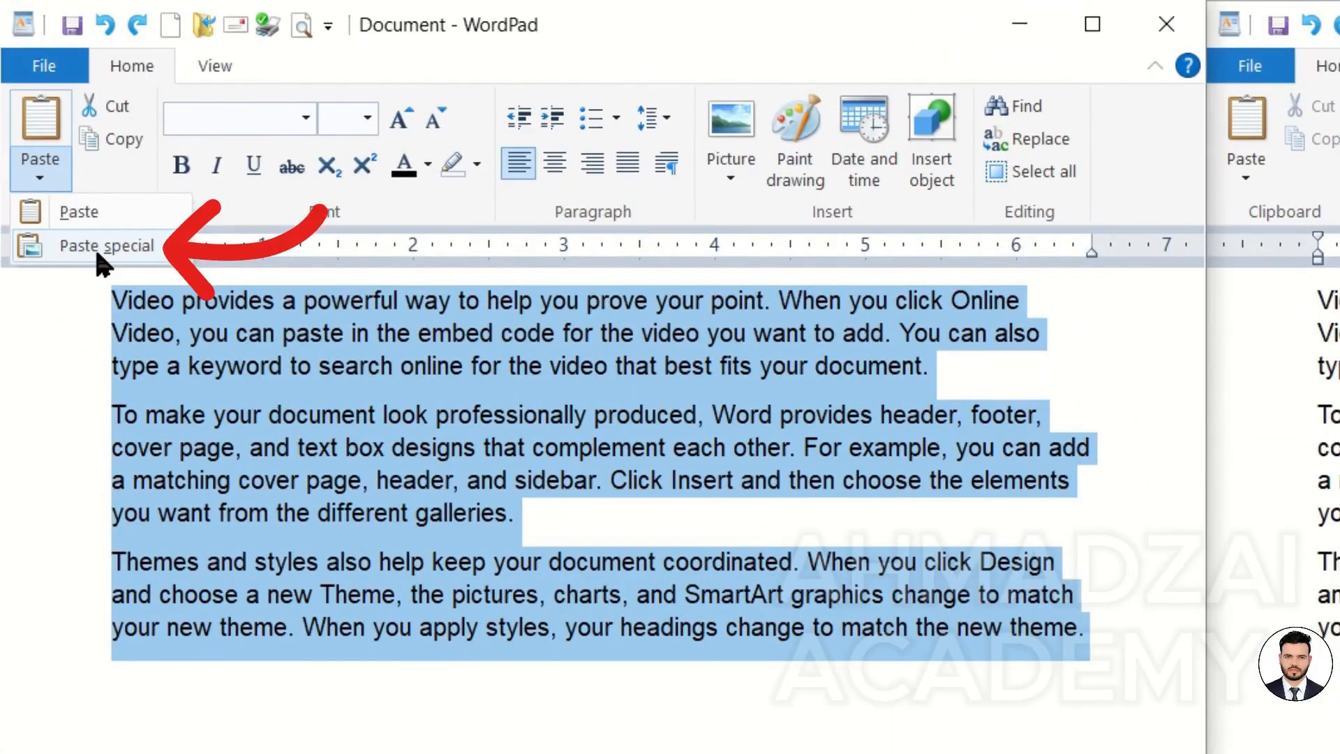
left_click(831, 472)
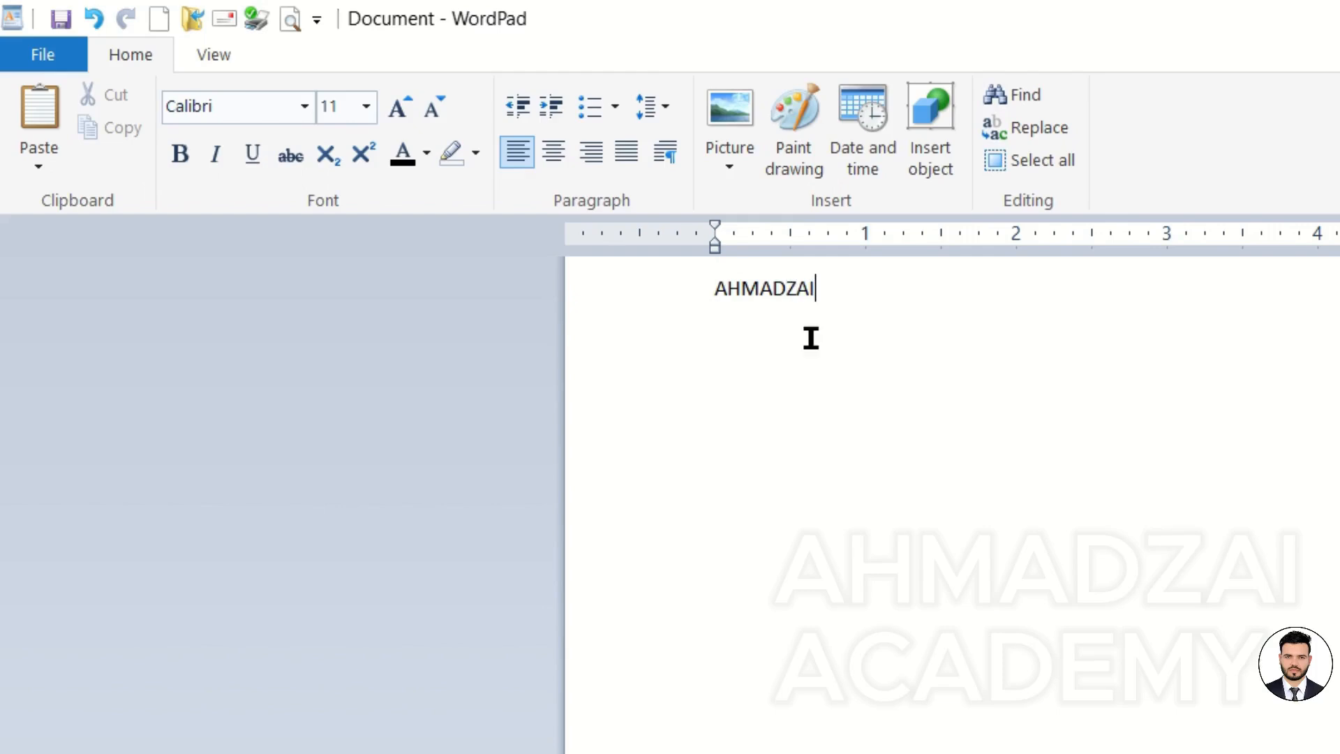
Select the single word in the new document and enlarge its font size to 28
double_click(765, 278)
key("super+c")
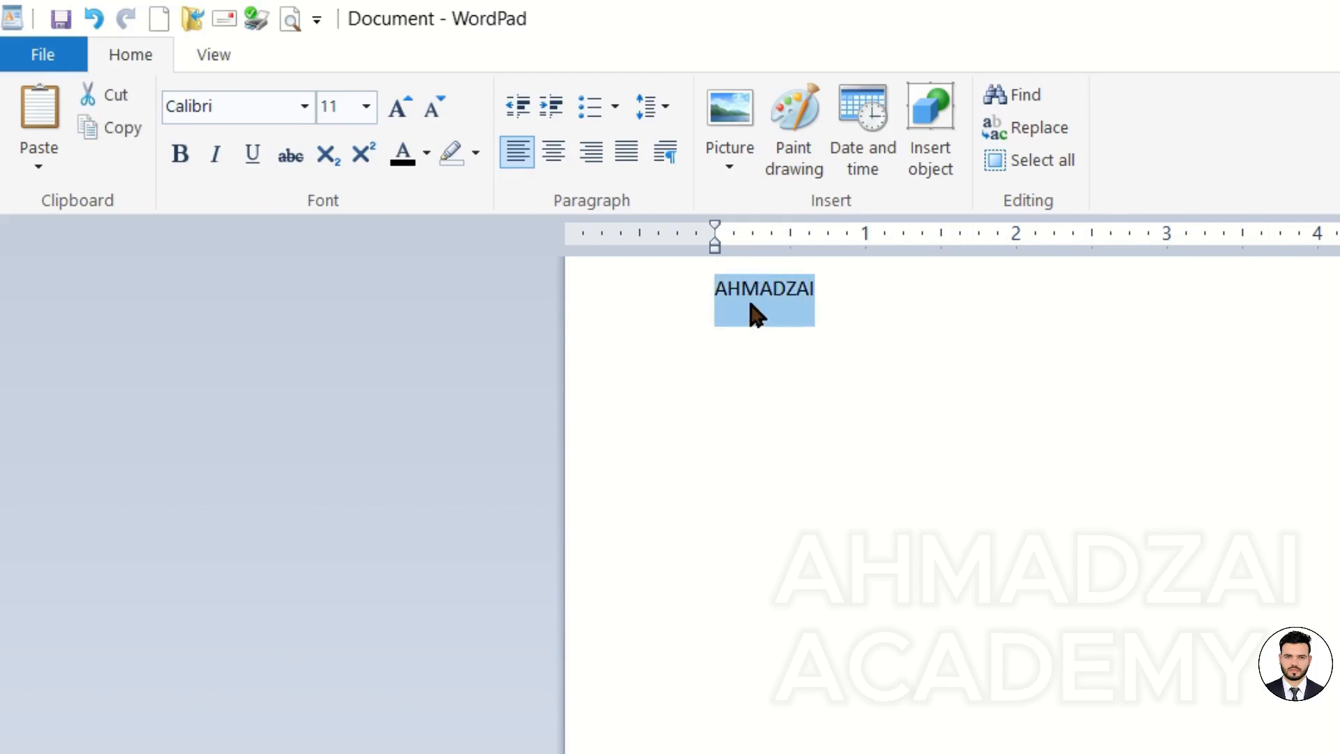
left_click(404, 105)
left_click(405, 104)
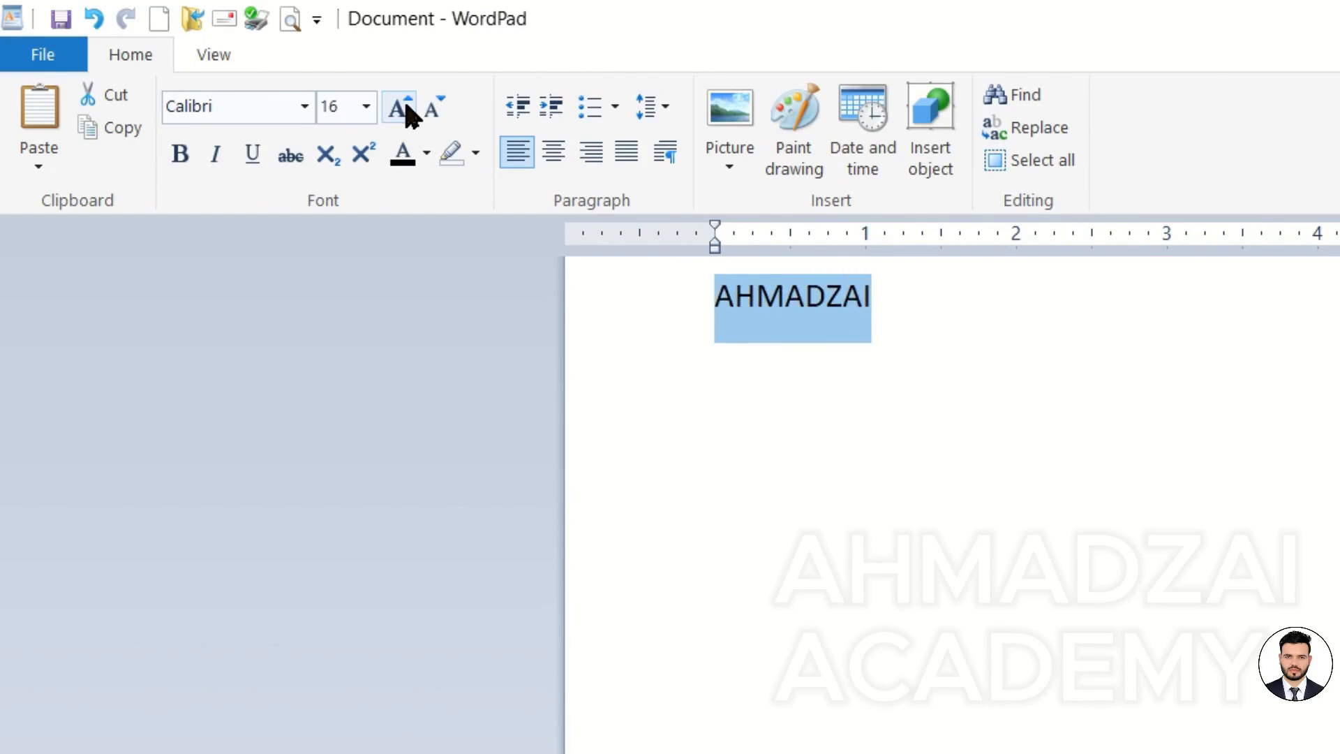
left_click(404, 105)
left_click(405, 104)
left_click(404, 105)
left_click(405, 104)
left_click(405, 105)
left_click(405, 108)
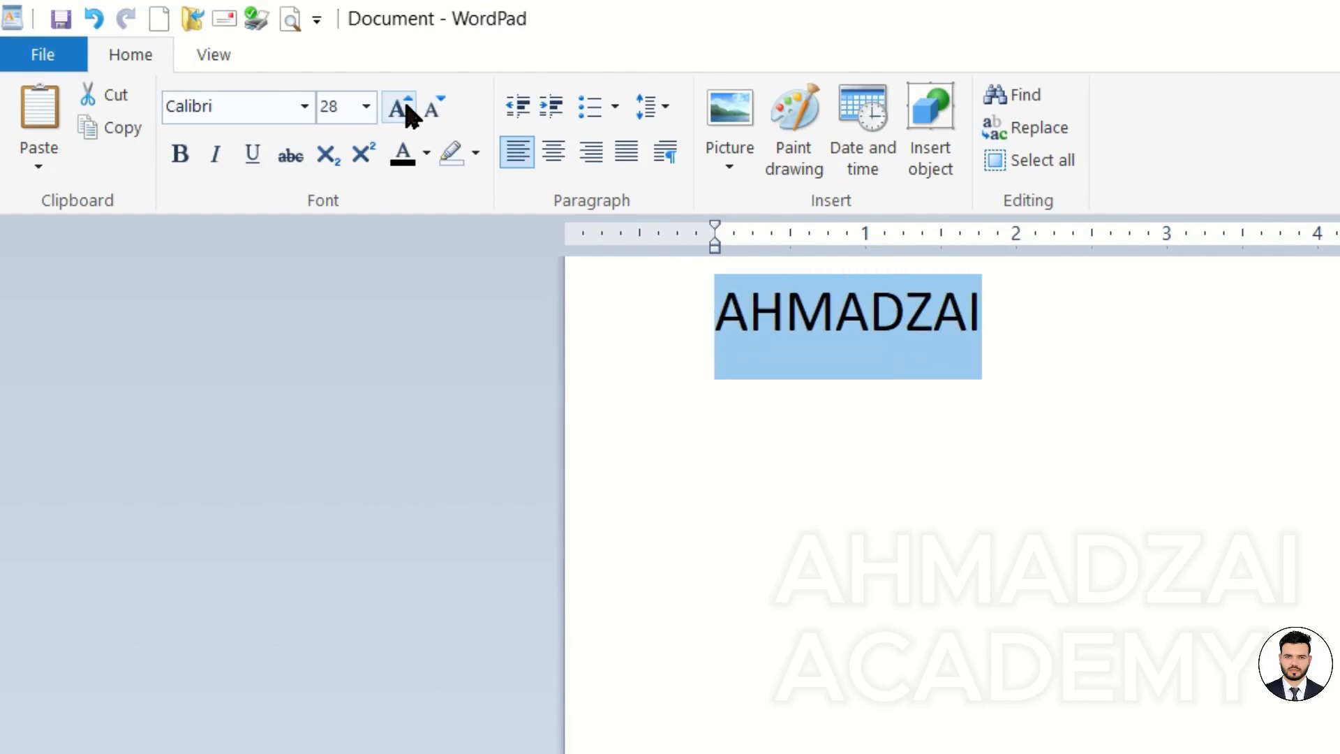
Format the selected word as bold and underlined, with a red font color
left_click(182, 157)
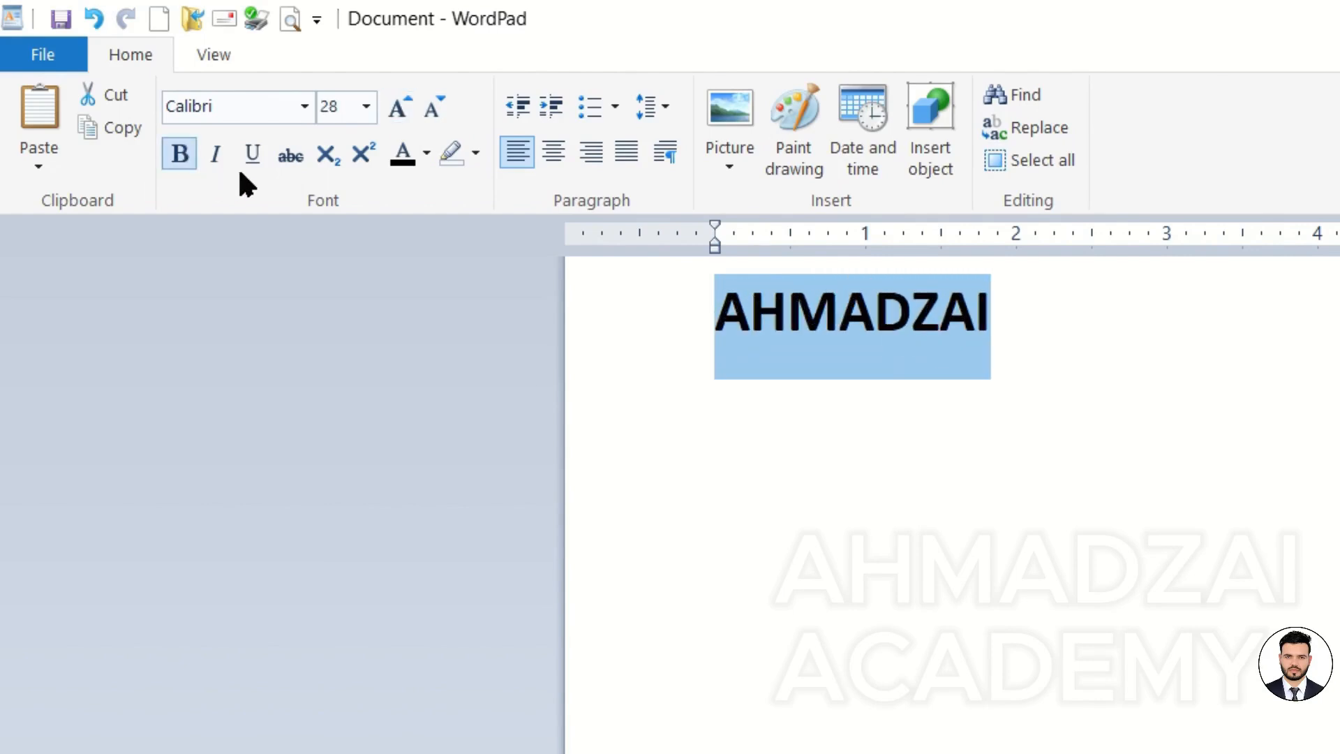
left_click(252, 156)
left_click(426, 152)
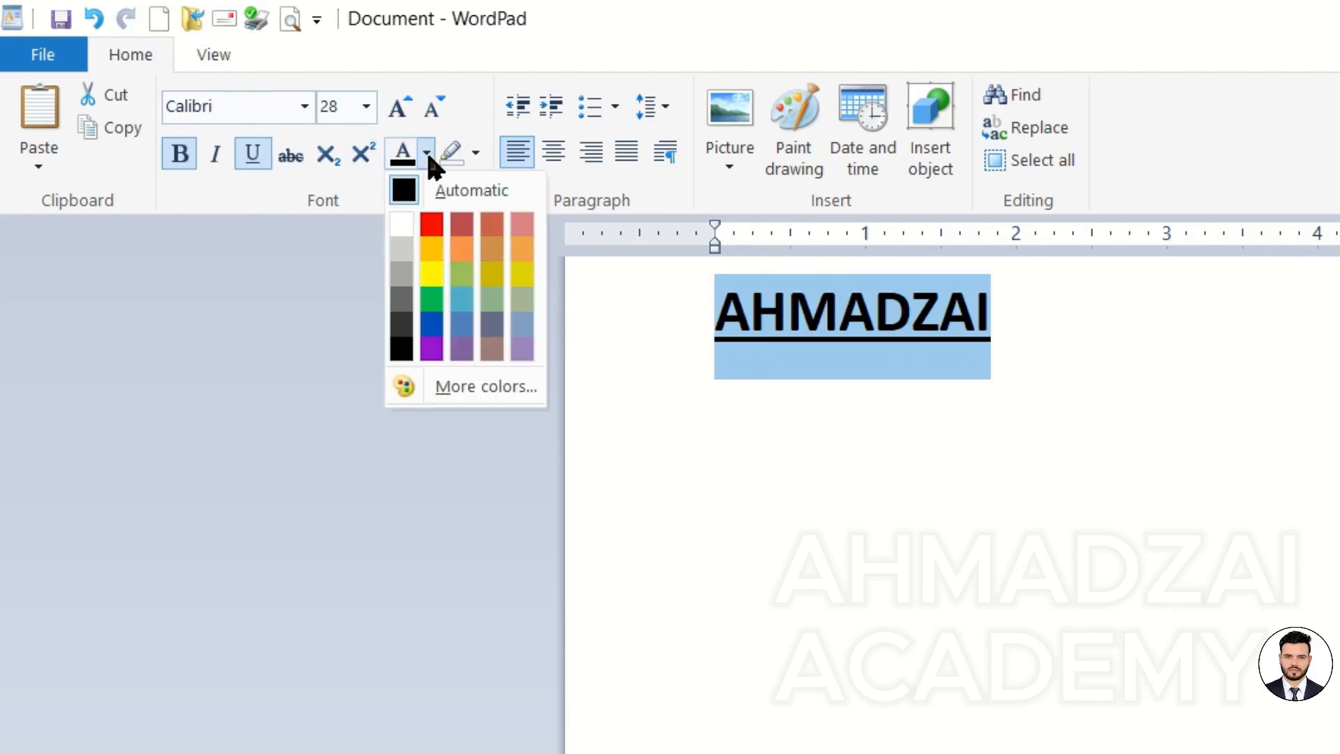
left_click(431, 224)
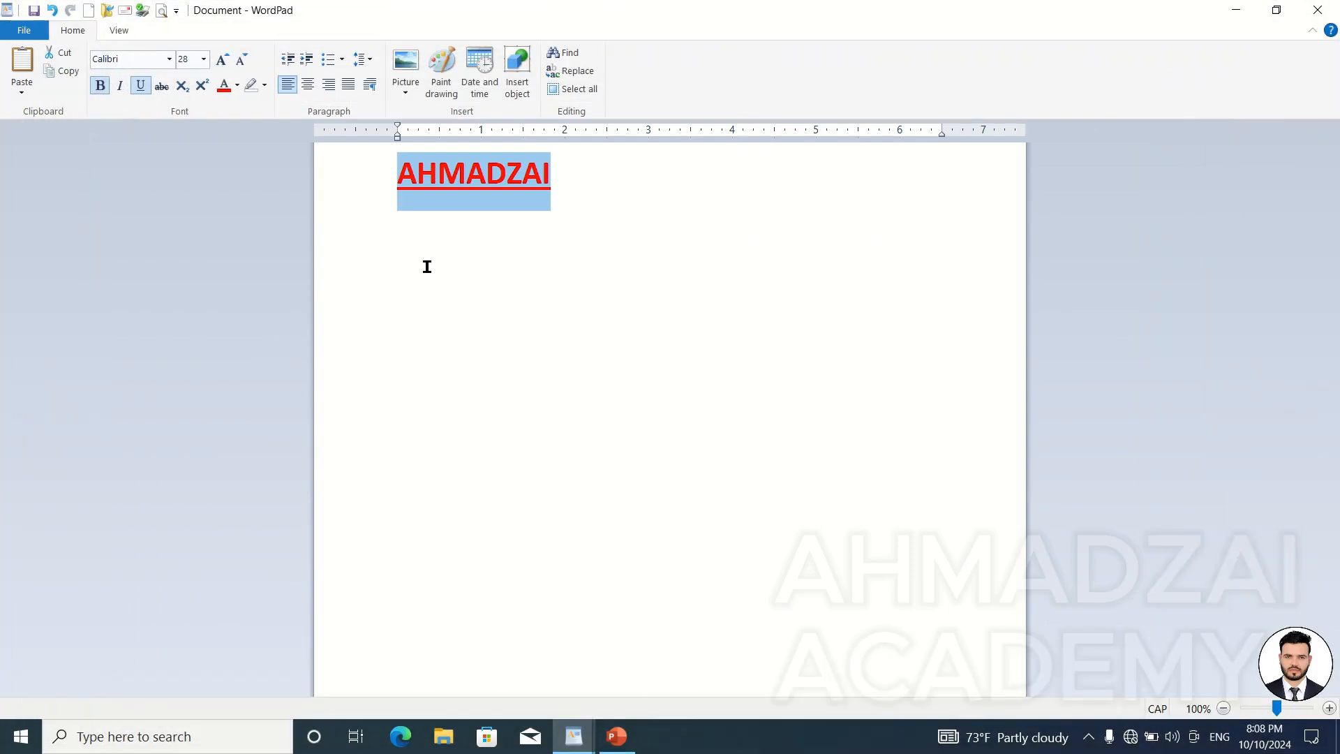
Use Paste Special to insert the copied word below the red heading as Unformatted Text
left_click(410, 242)
left_click(21, 89)
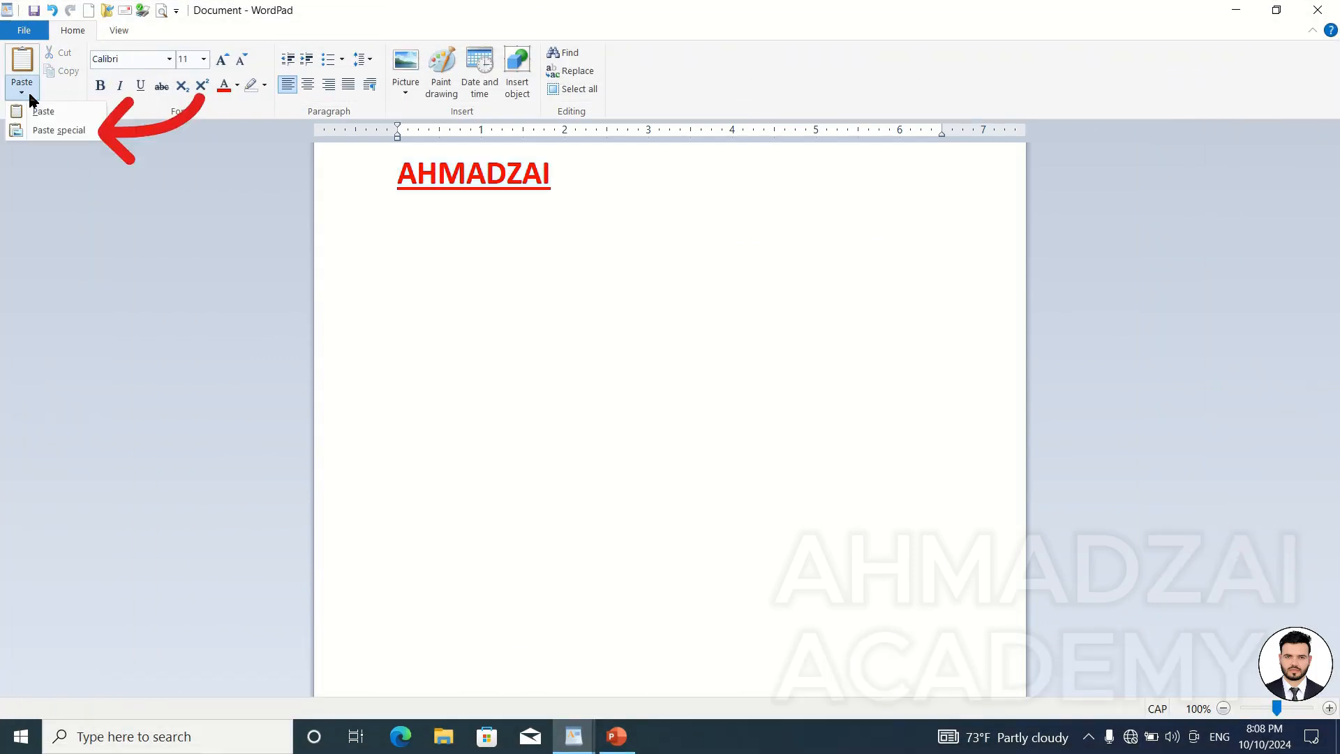
left_click(43, 131)
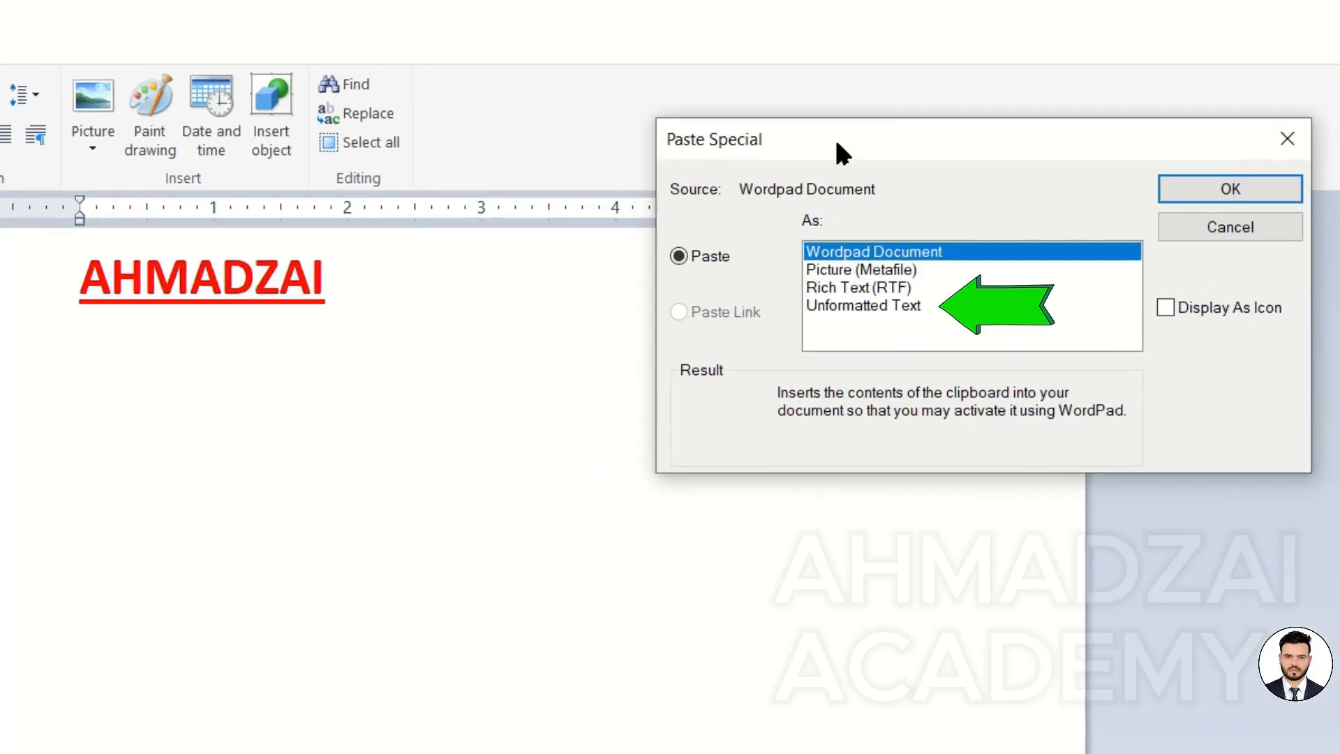
left_click(900, 305)
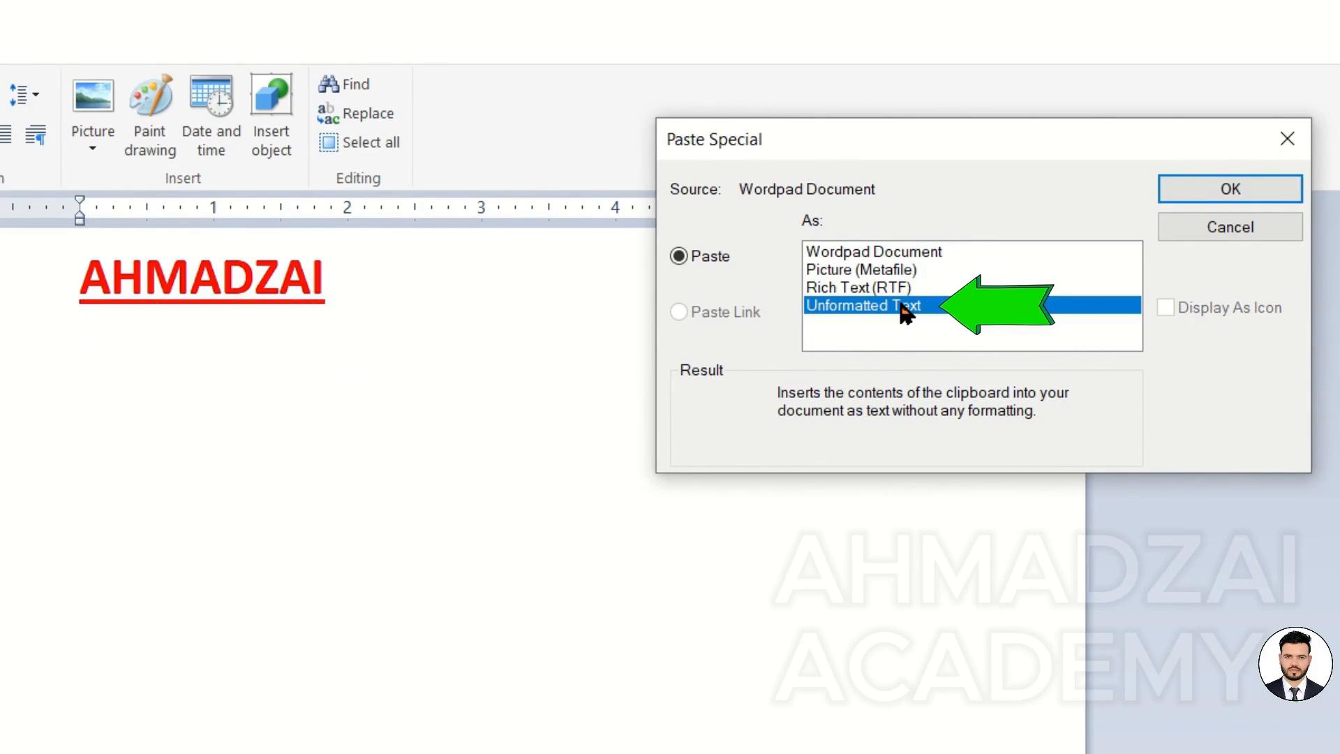
left_click(1201, 186)
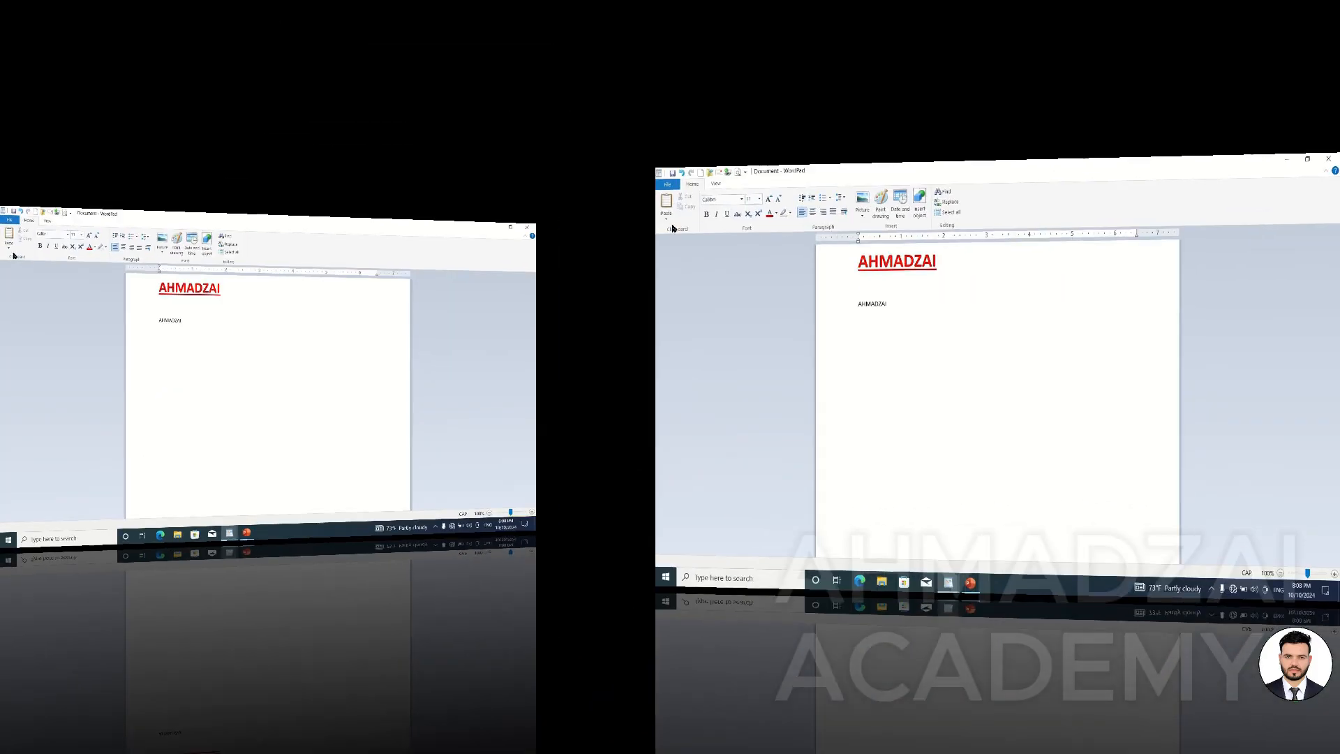
Use Paste Special to insert the copied word below the plain version as Rich Text (RTF)
left_click(21, 92)
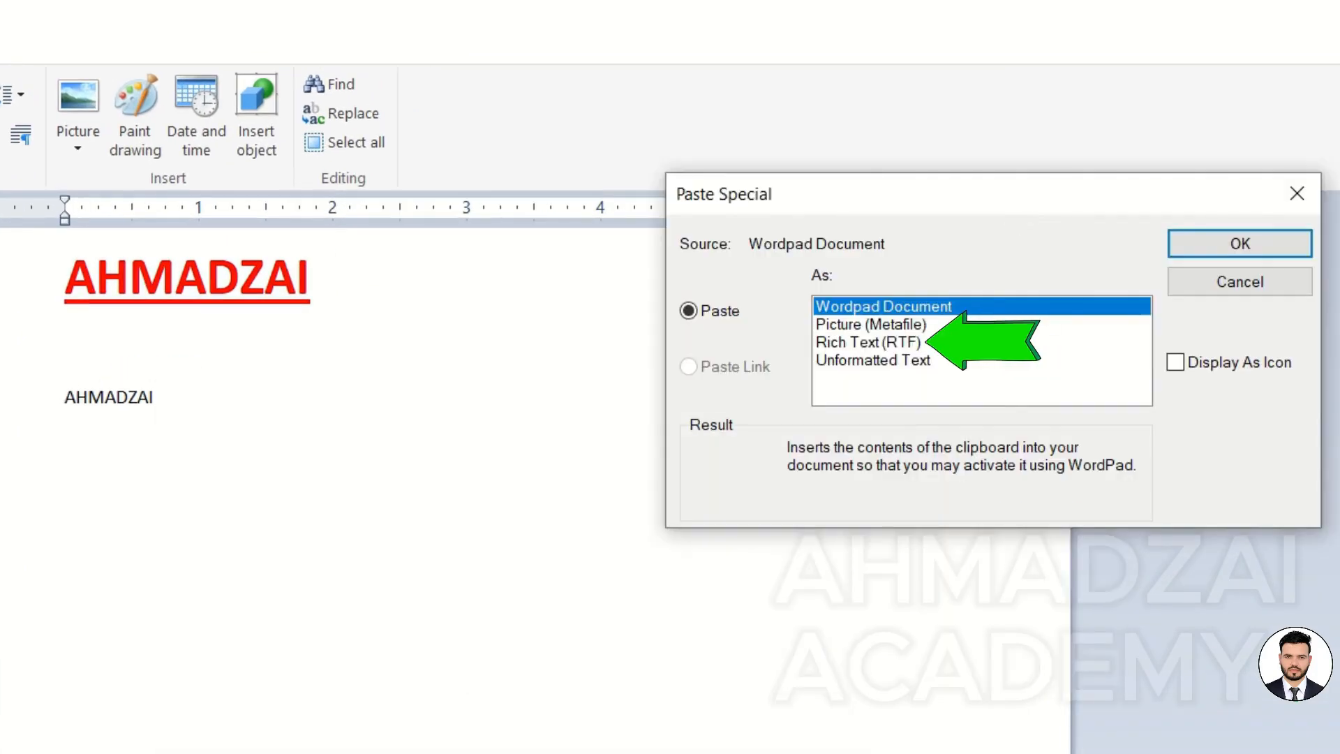
left_click(907, 341)
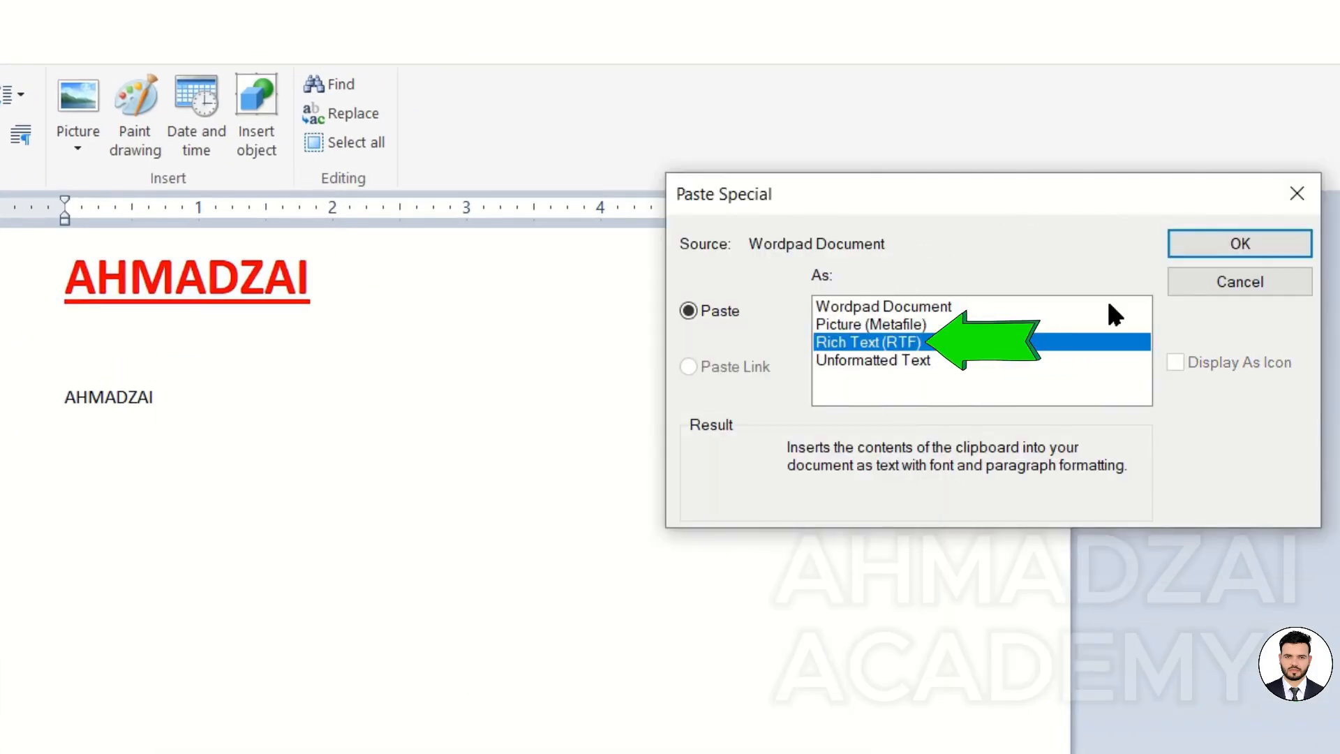
left_click(1214, 246)
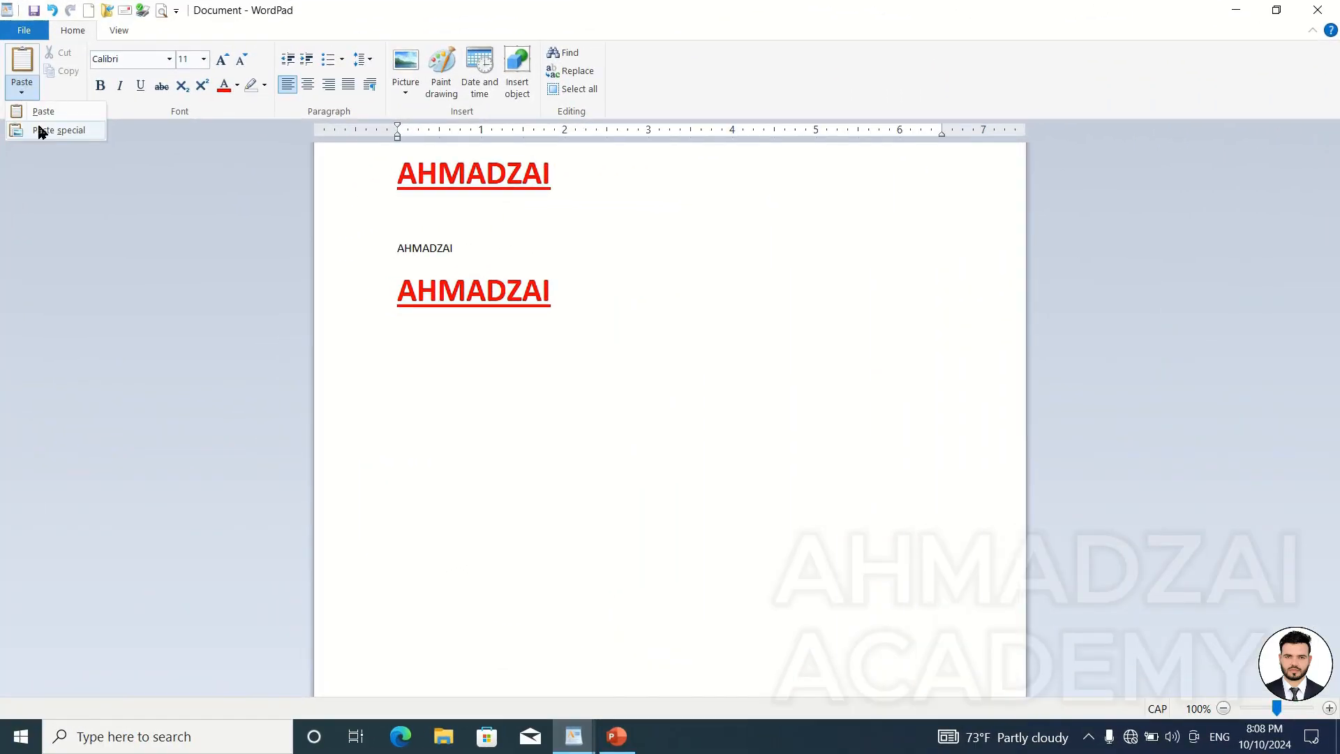
Use Paste Special to insert the copied word as a Picture (Metafile) under the rich text version, and select that picture
left_click(39, 131)
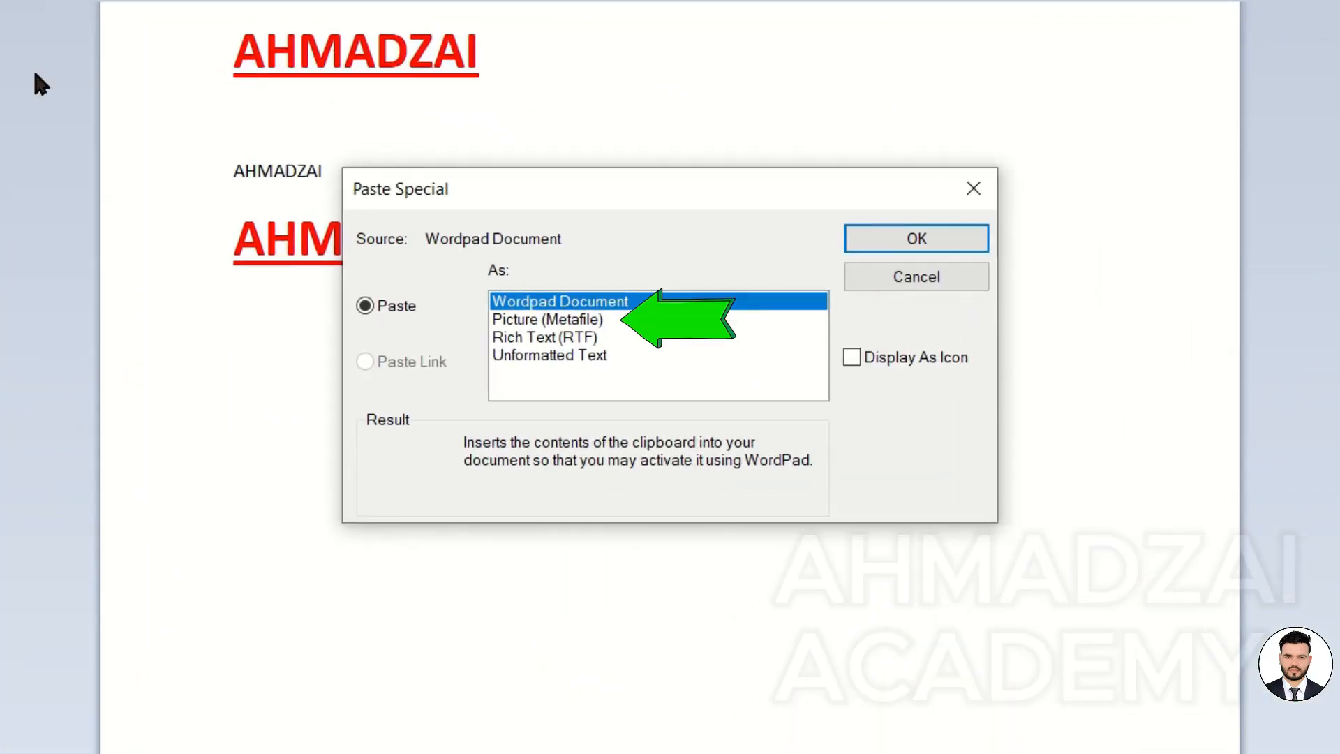
left_click(550, 318)
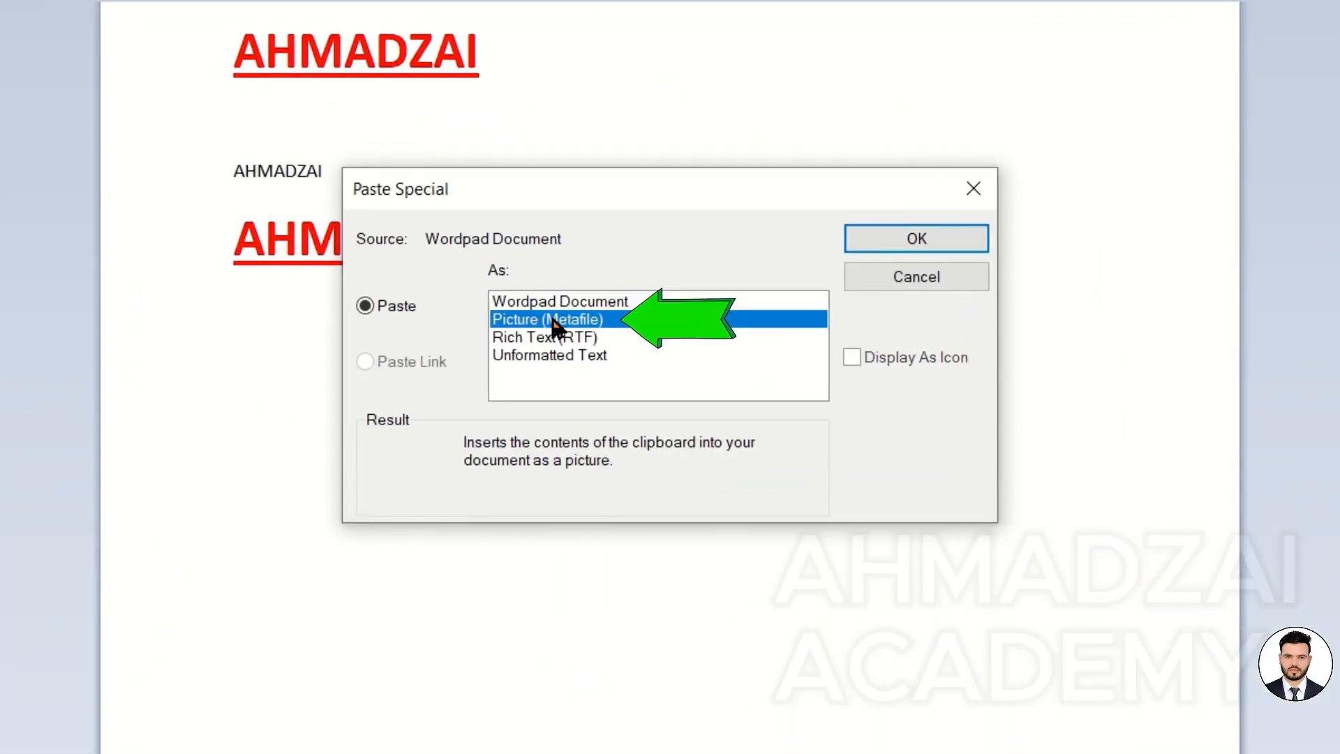
left_click(865, 237)
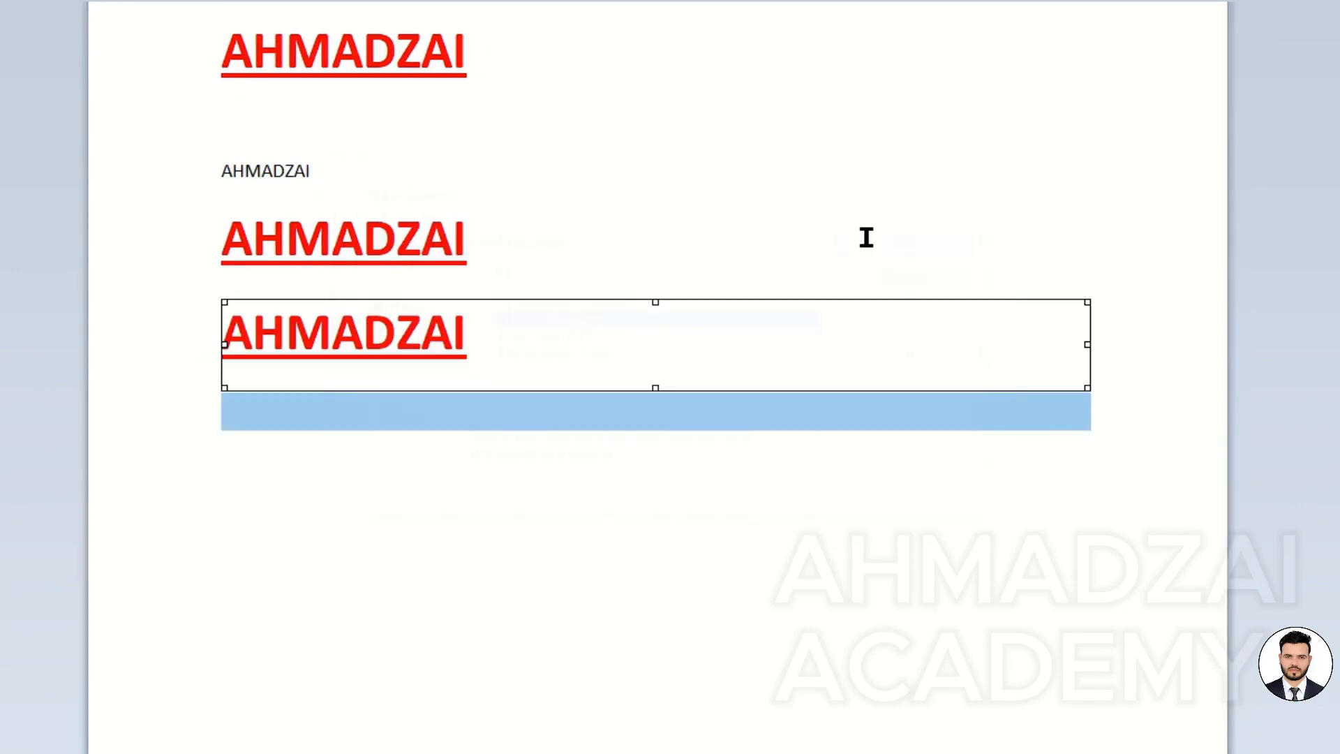
left_click(479, 509)
left_click(550, 359)
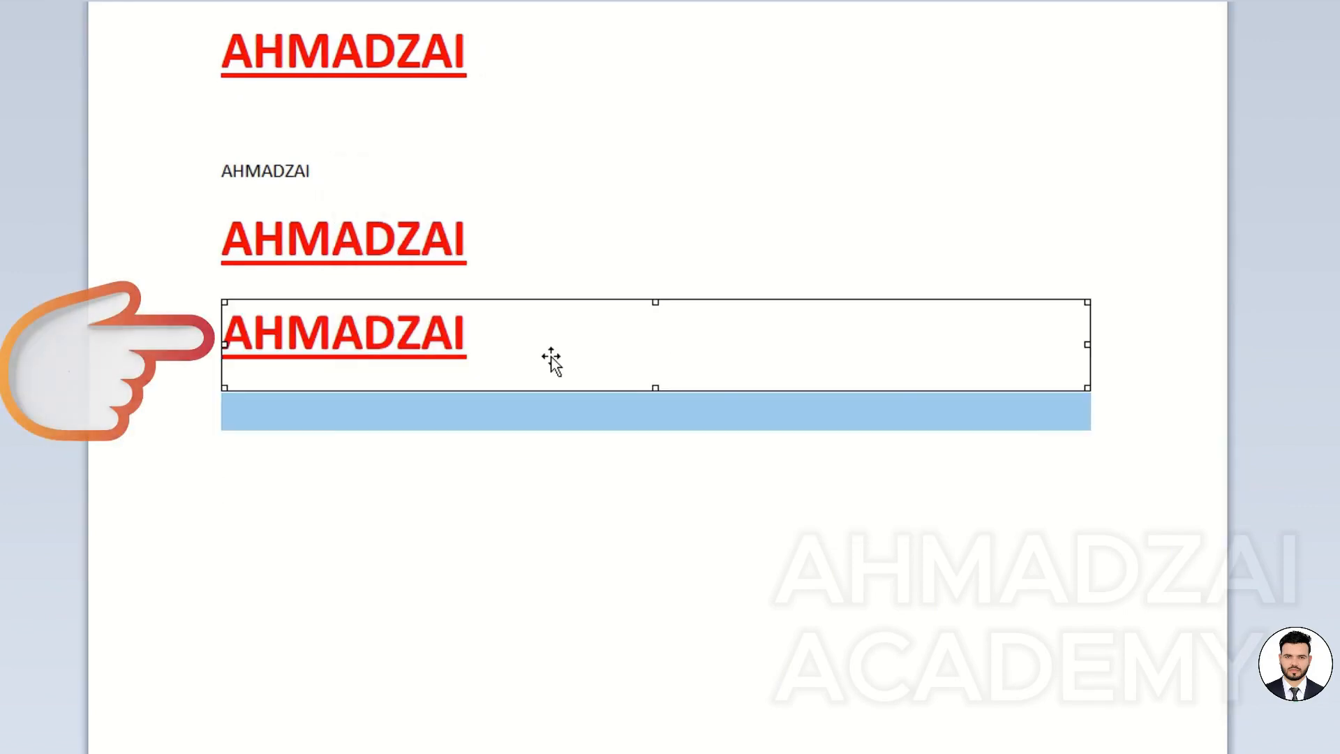
Resize the pasted picture of the red word so it is narrower and noticeably taller
left_click_drag(1089, 345, 967, 345)
left_click_drag(594, 386, 614, 593)
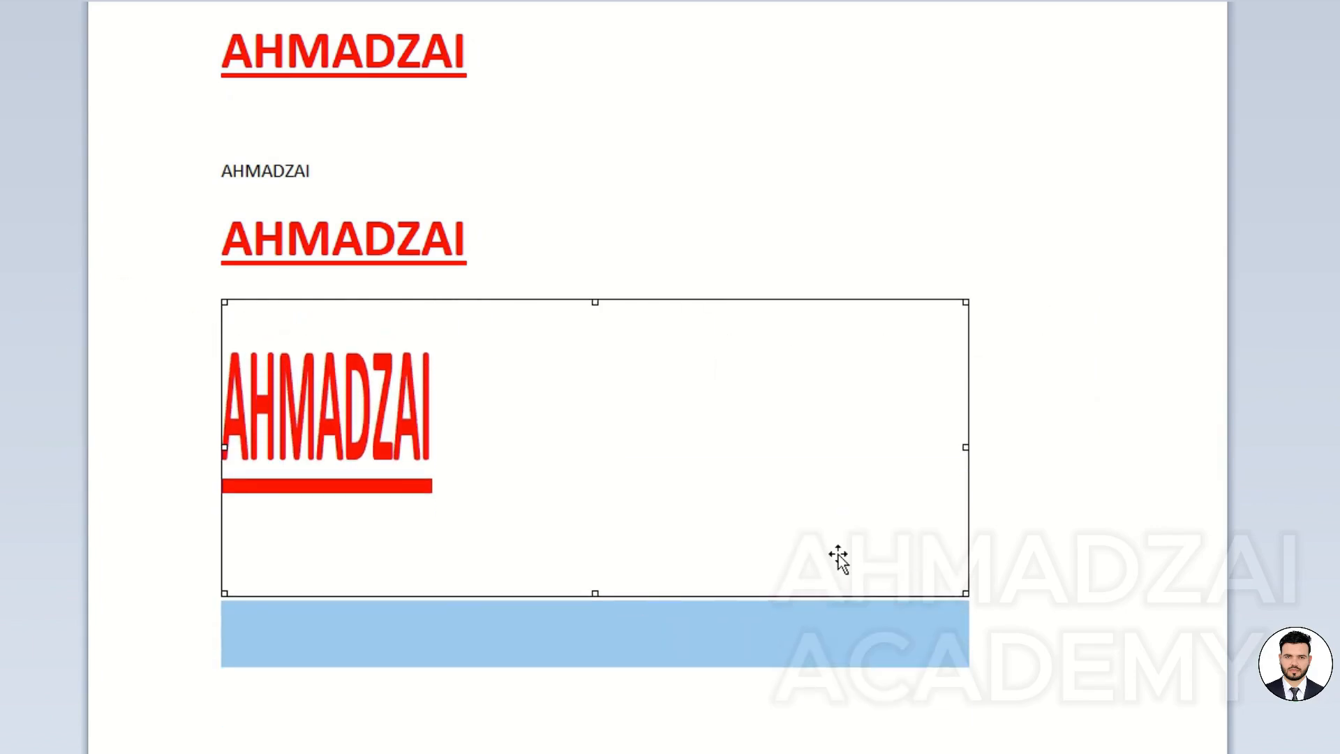
left_click_drag(966, 450, 964, 450)
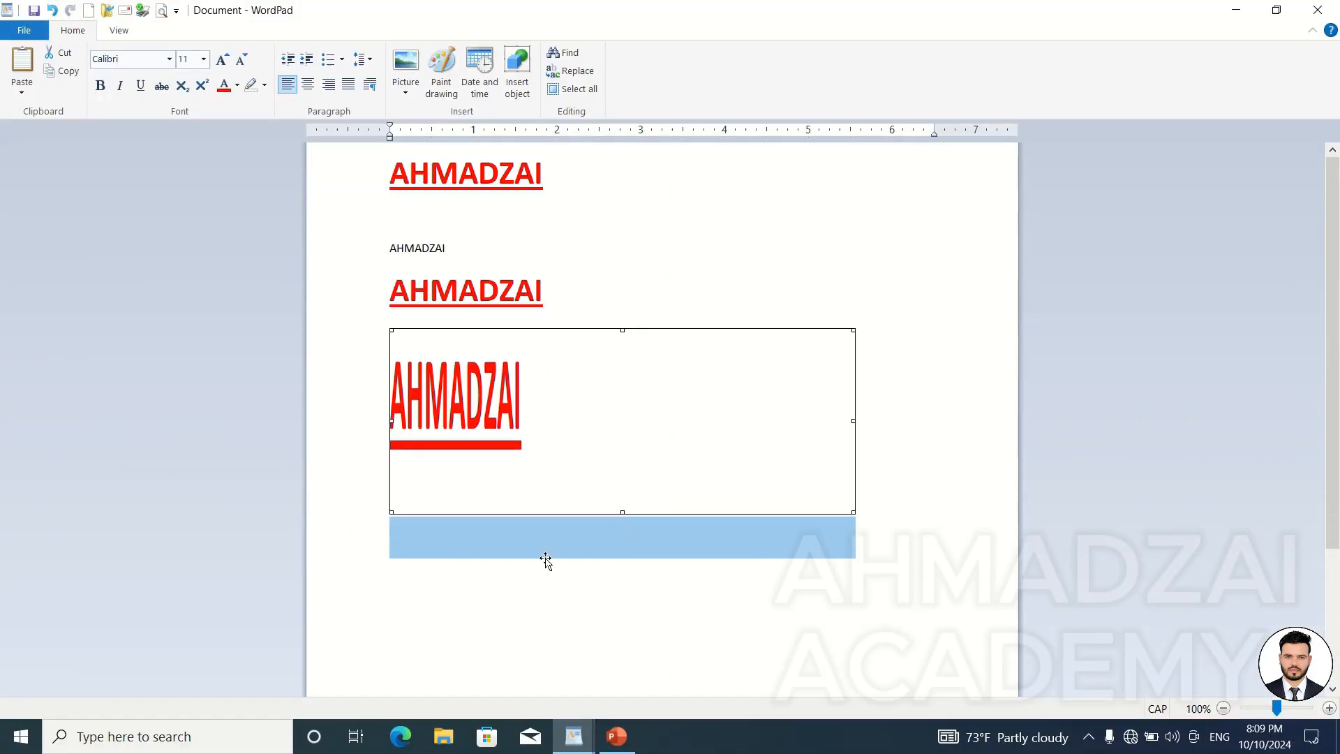
Use Paste Special to insert the copied word below the resized picture as a Wordpad Document object
left_click(491, 565)
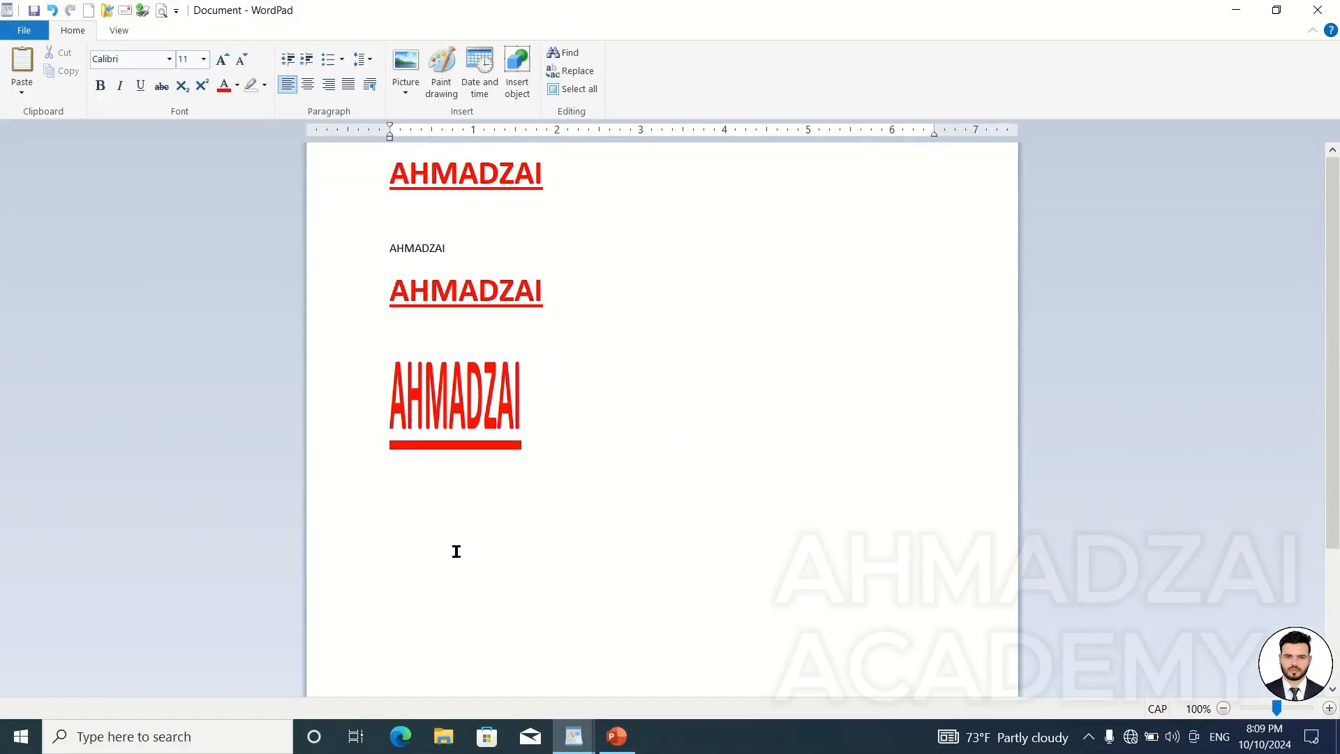
left_click(22, 93)
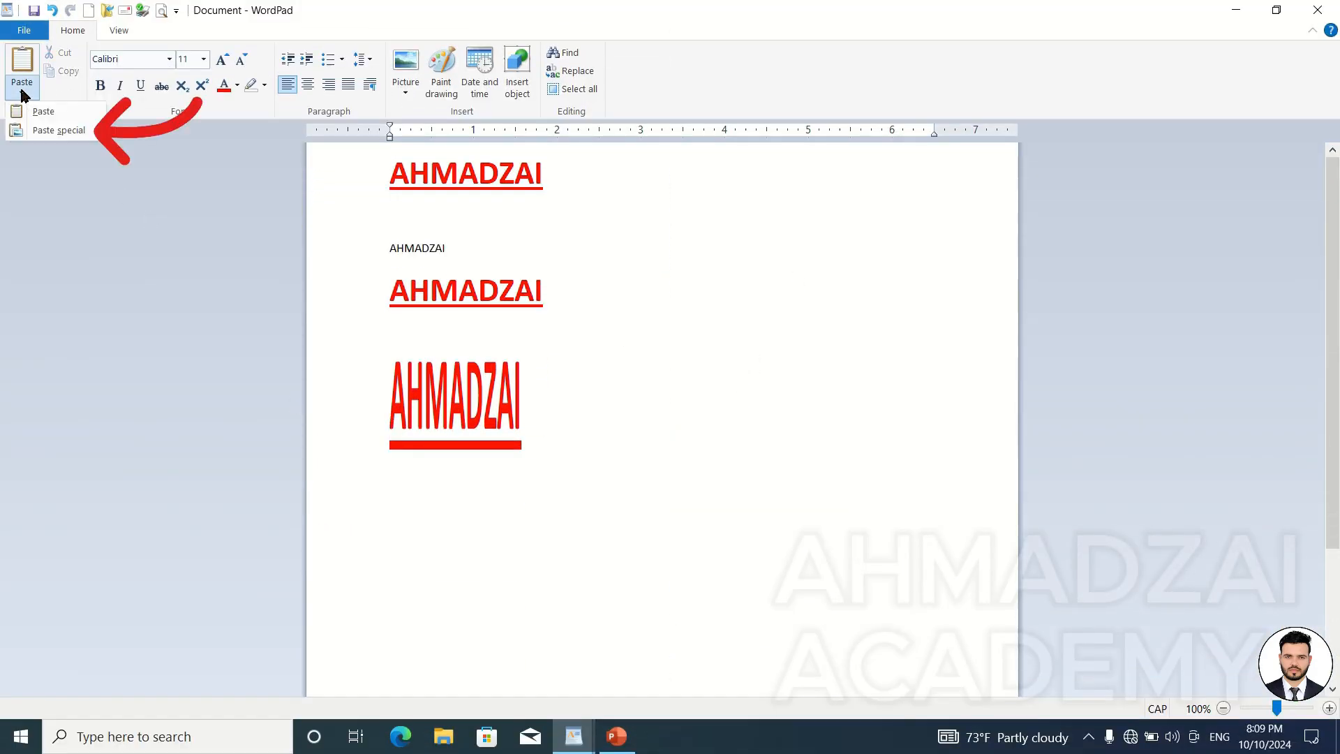
left_click(42, 130)
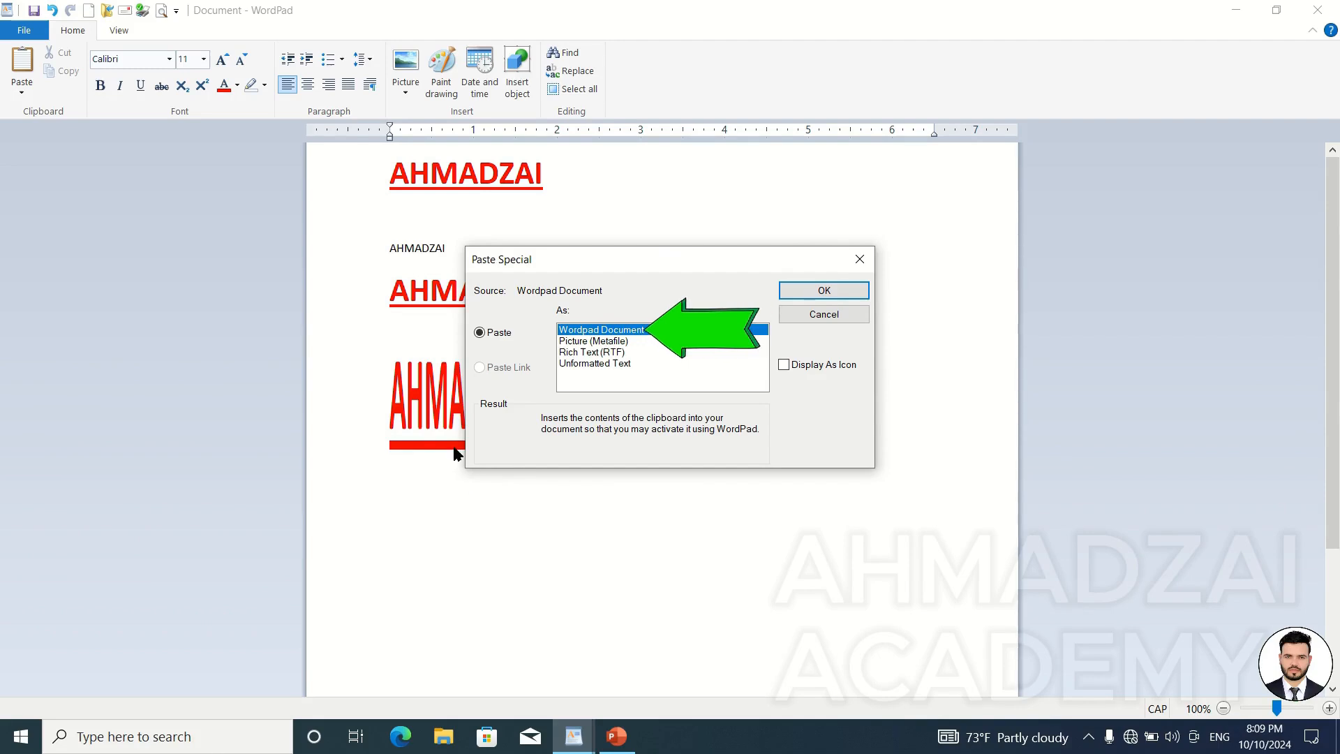
left_click(800, 295)
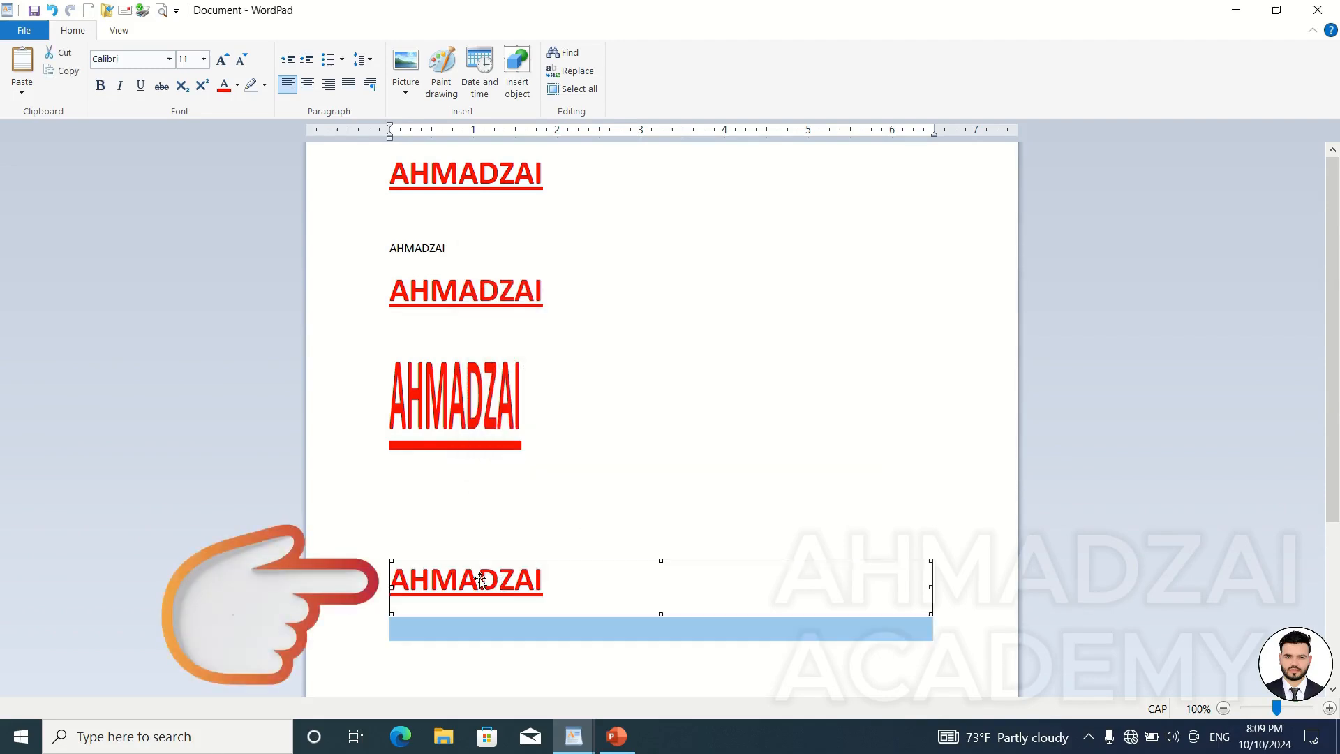
Open the embedded Wordpad Document, add the lines WRWERWW, RWRWRRWR and RWRWRRWE under the word, and close its window
double_click(531, 589)
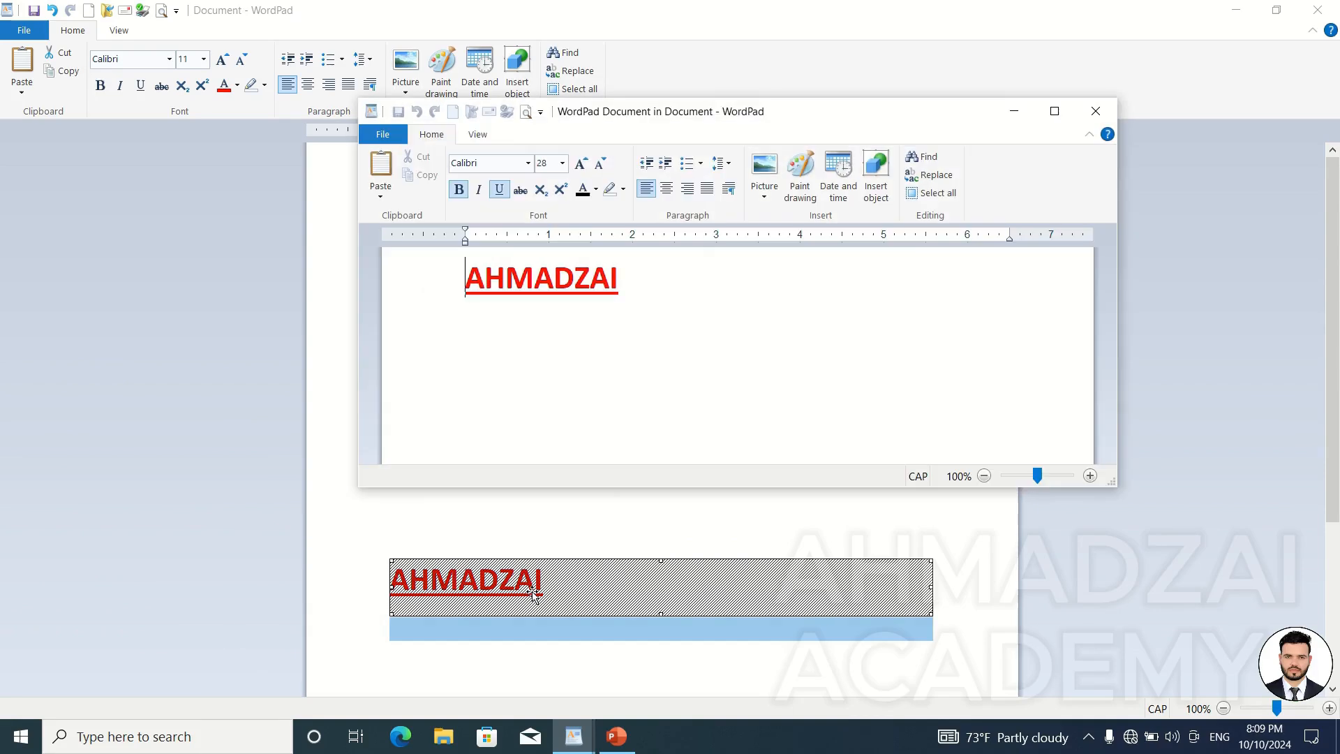
left_click(1054, 112)
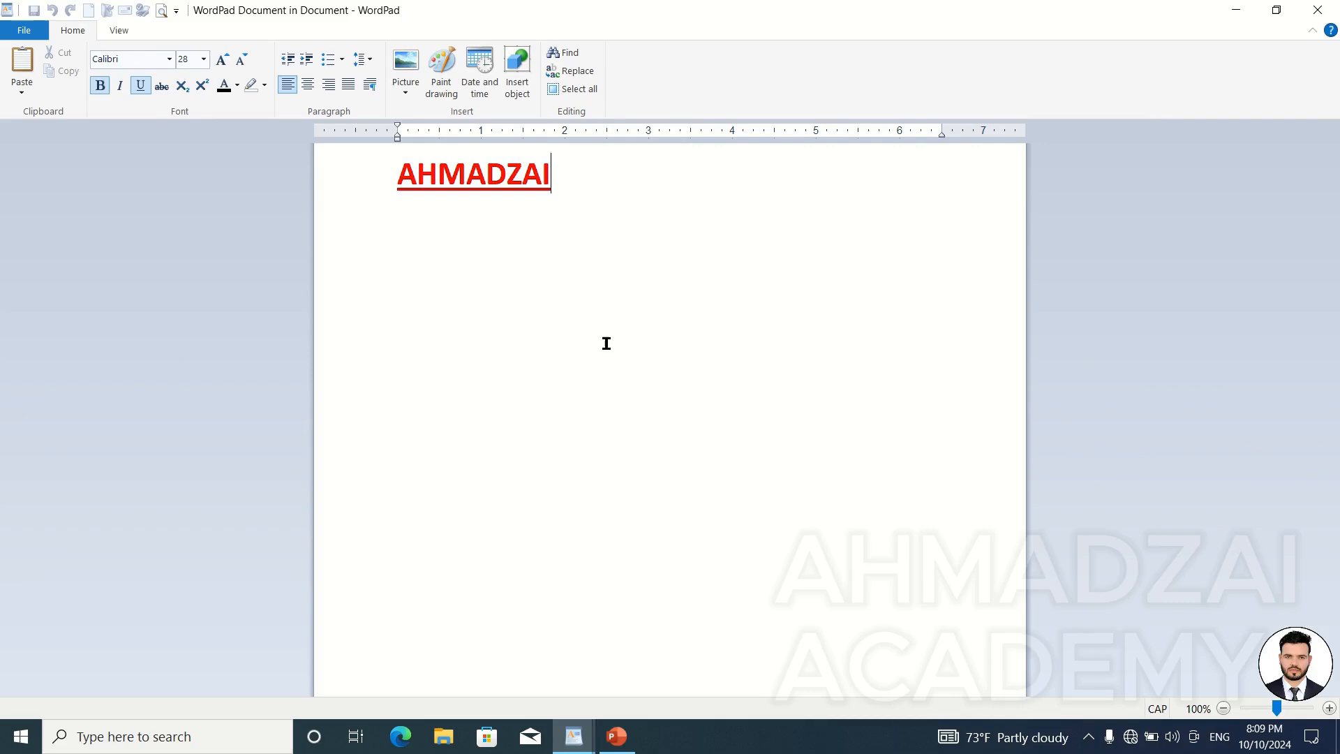
type("WRWERWW")
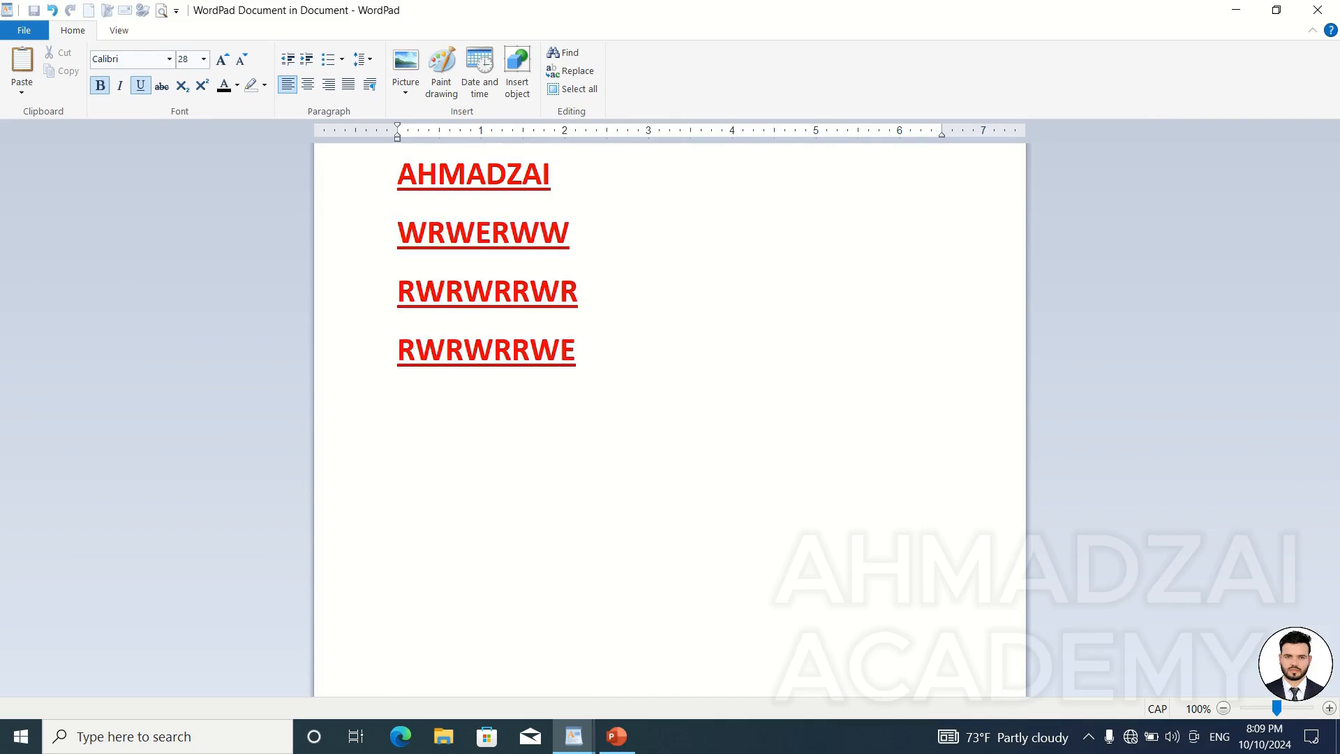
left_click(1325, 14)
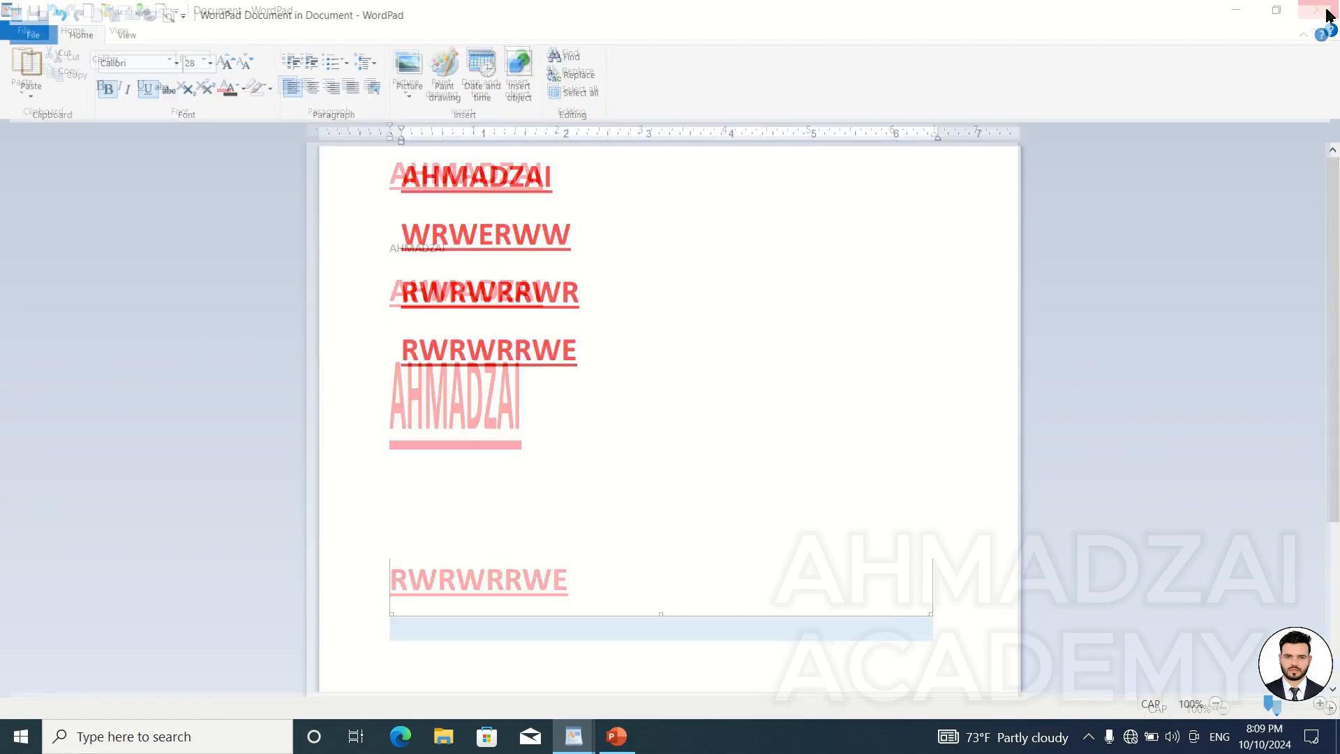
Examine the updated embedded document object and compare its frame with that of the picture above it
scroll(753, 492, "down", 3)
left_click(669, 480)
left_click(642, 377)
left_click_drag(662, 614, 668, 578)
left_click(736, 594)
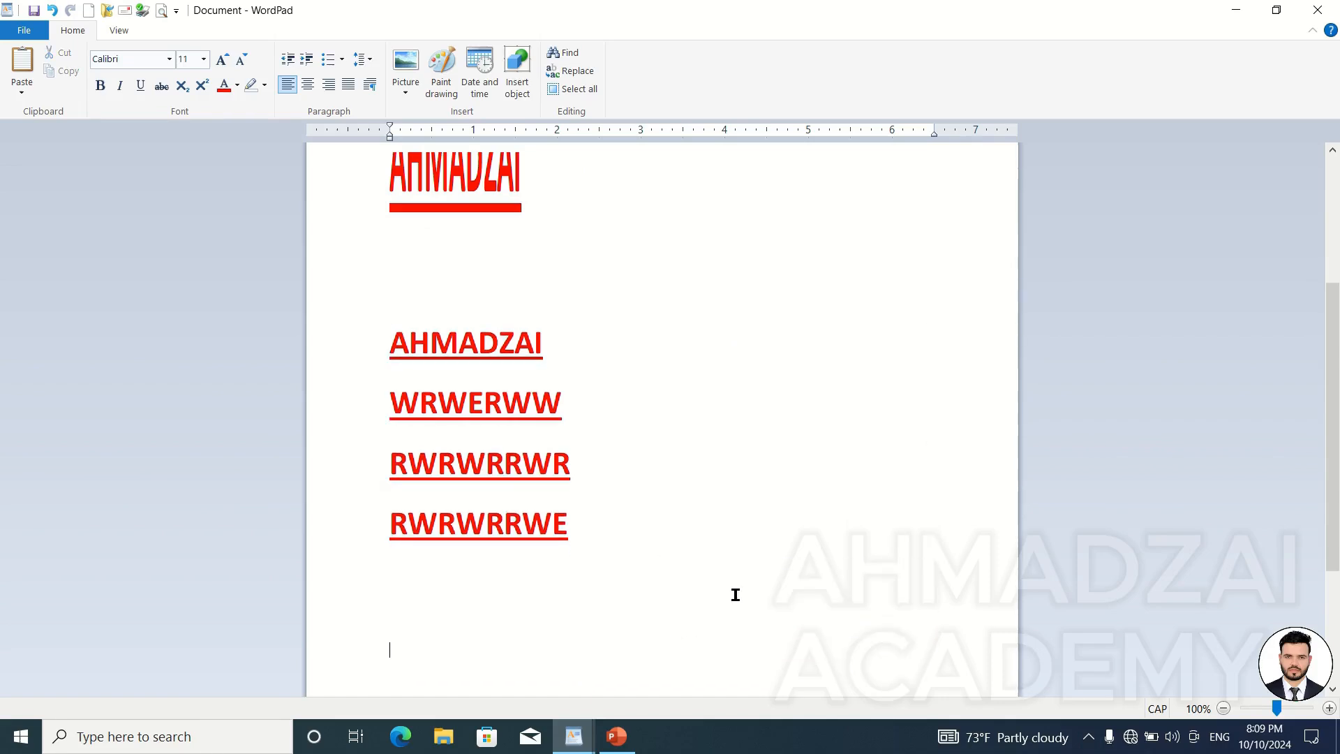
left_click(516, 293)
left_click(713, 413)
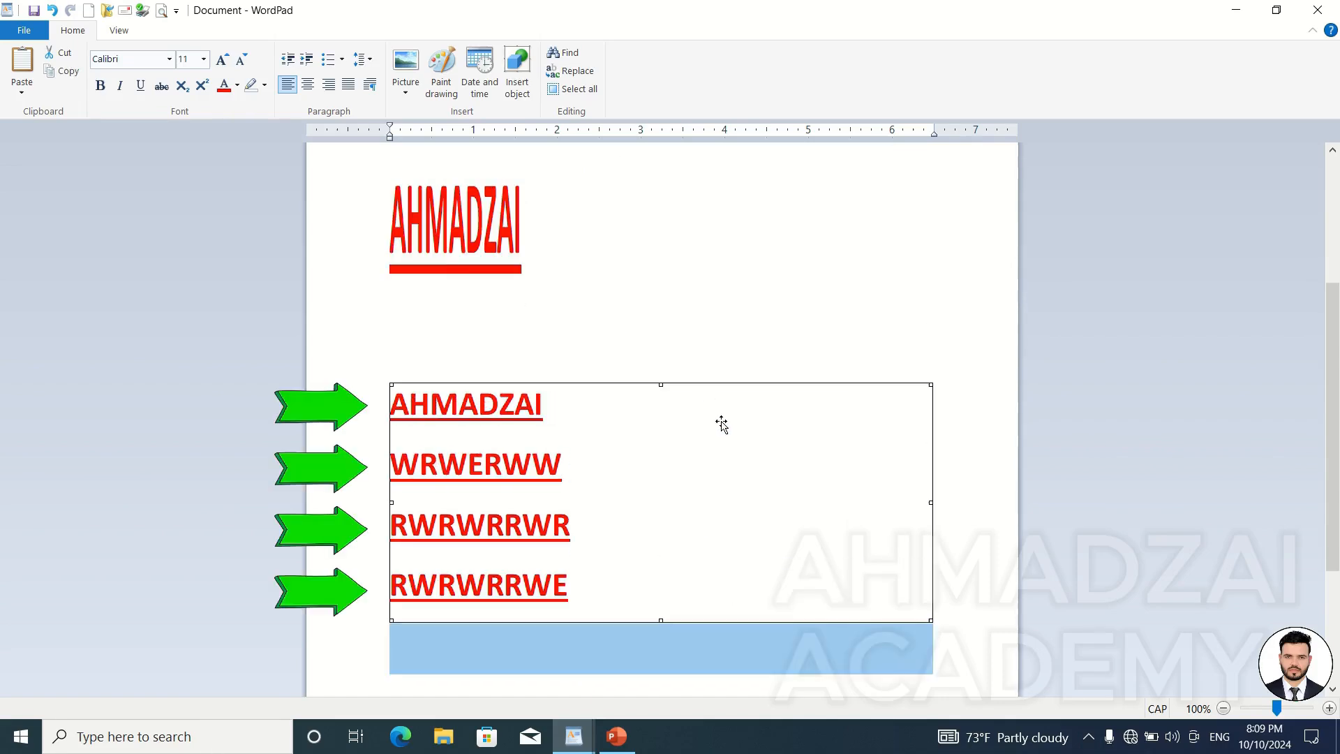
left_click(654, 335)
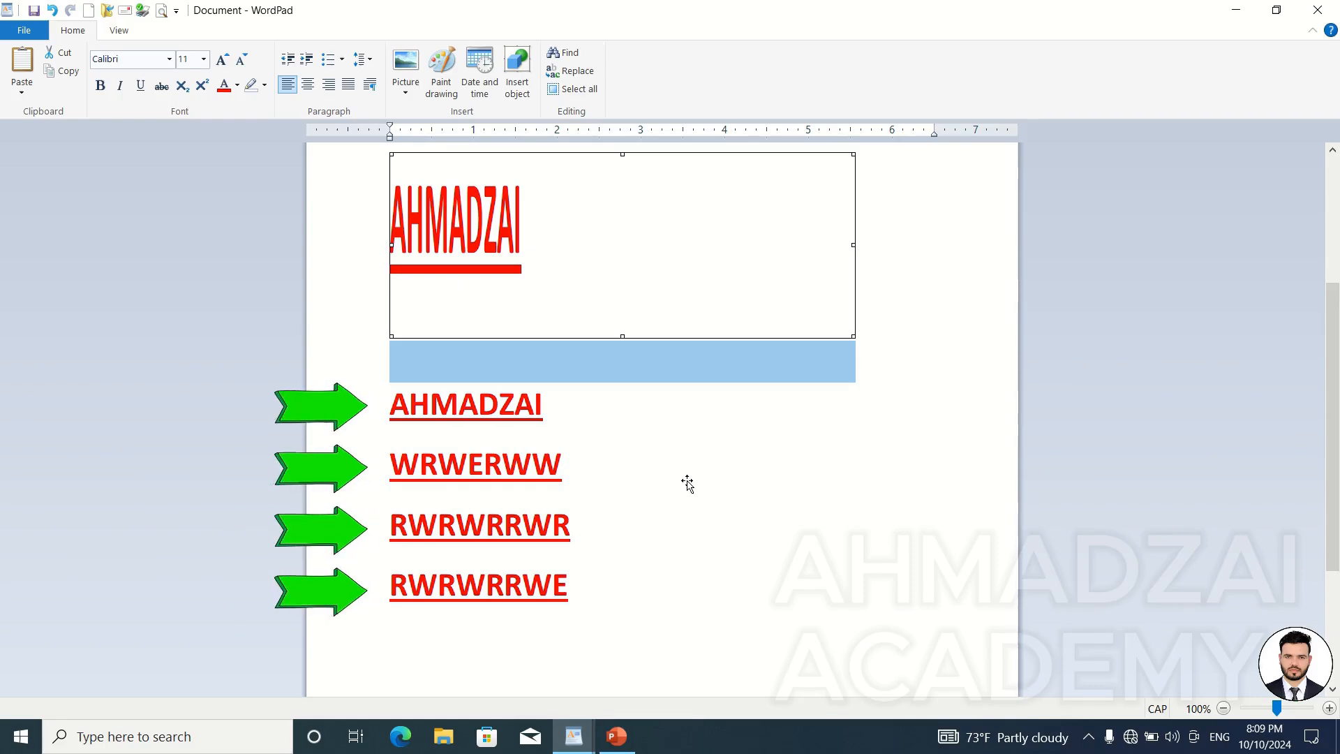
left_click(656, 498)
scroll(657, 491, "down", 5)
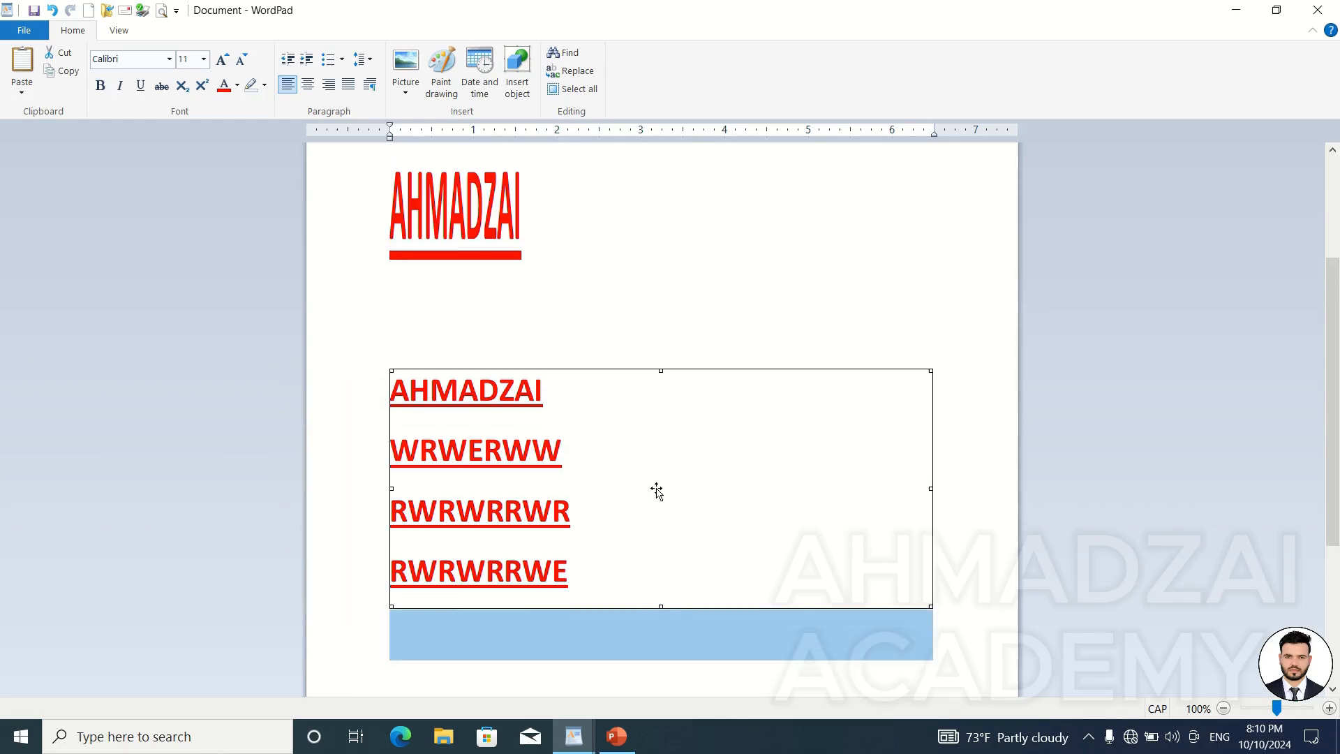
Use Paste Special to insert the copied word below the embedded object as a Wordpad Document displayed as an icon
left_click(533, 572)
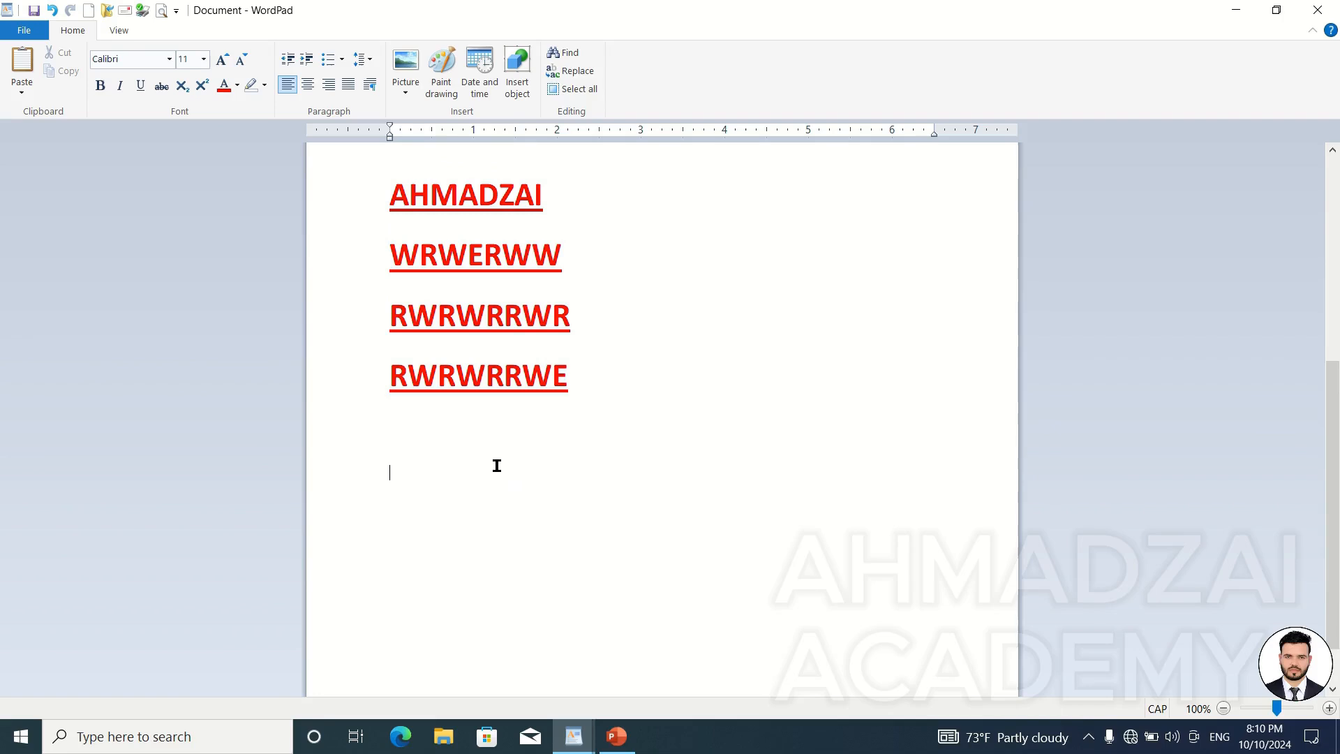
left_click(31, 99)
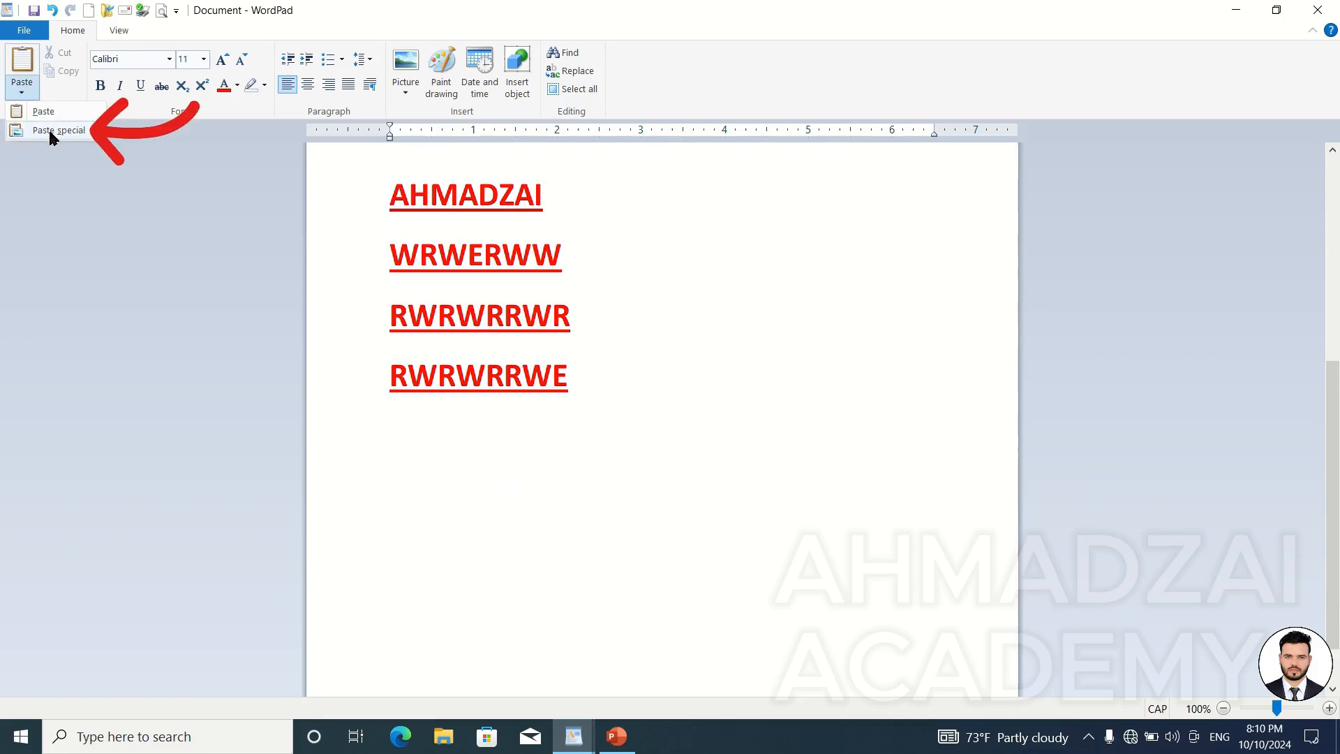
left_click(52, 132)
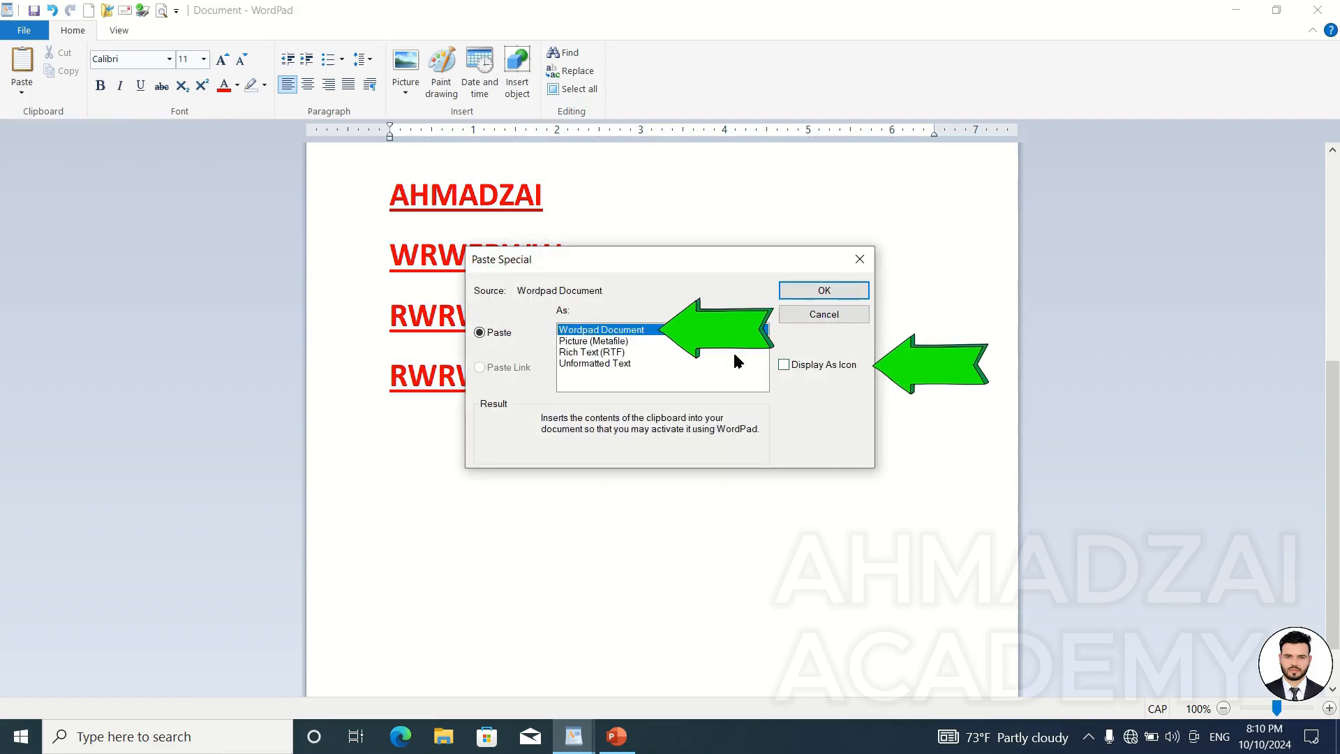
left_click(831, 367)
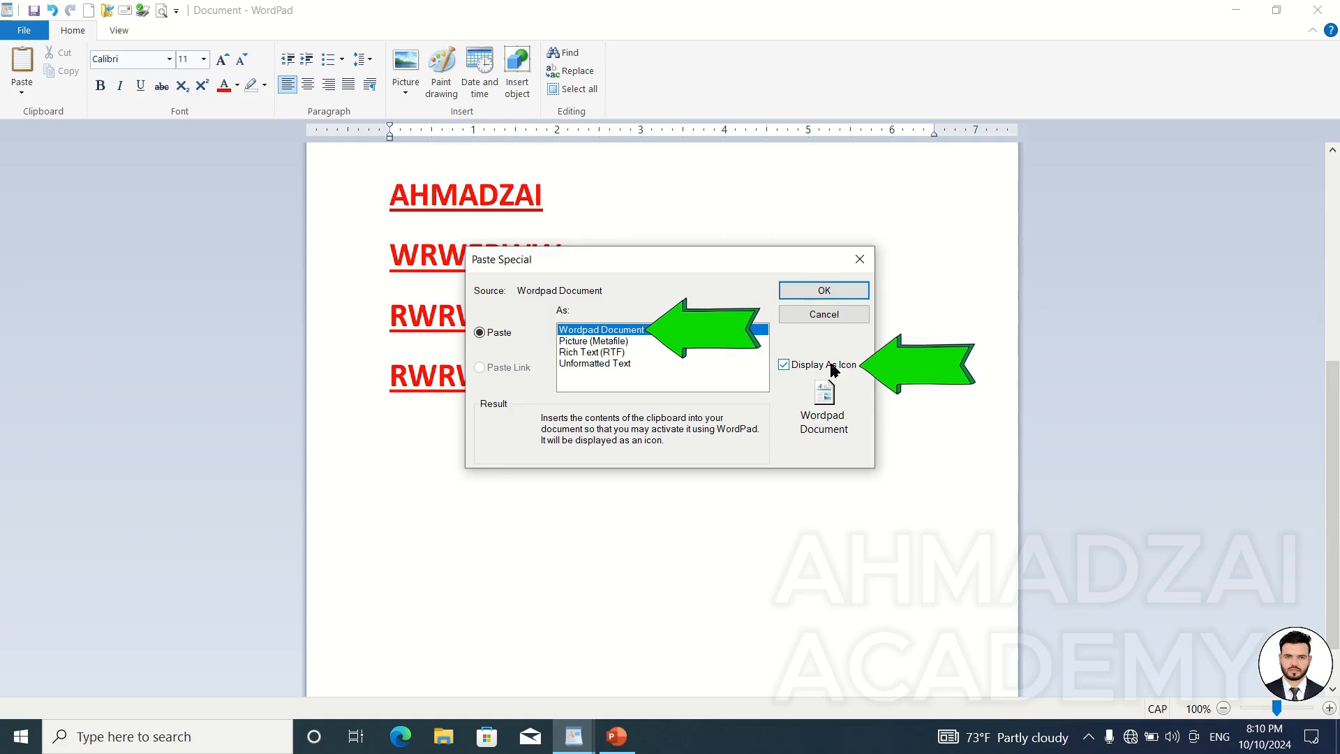
left_click(840, 291)
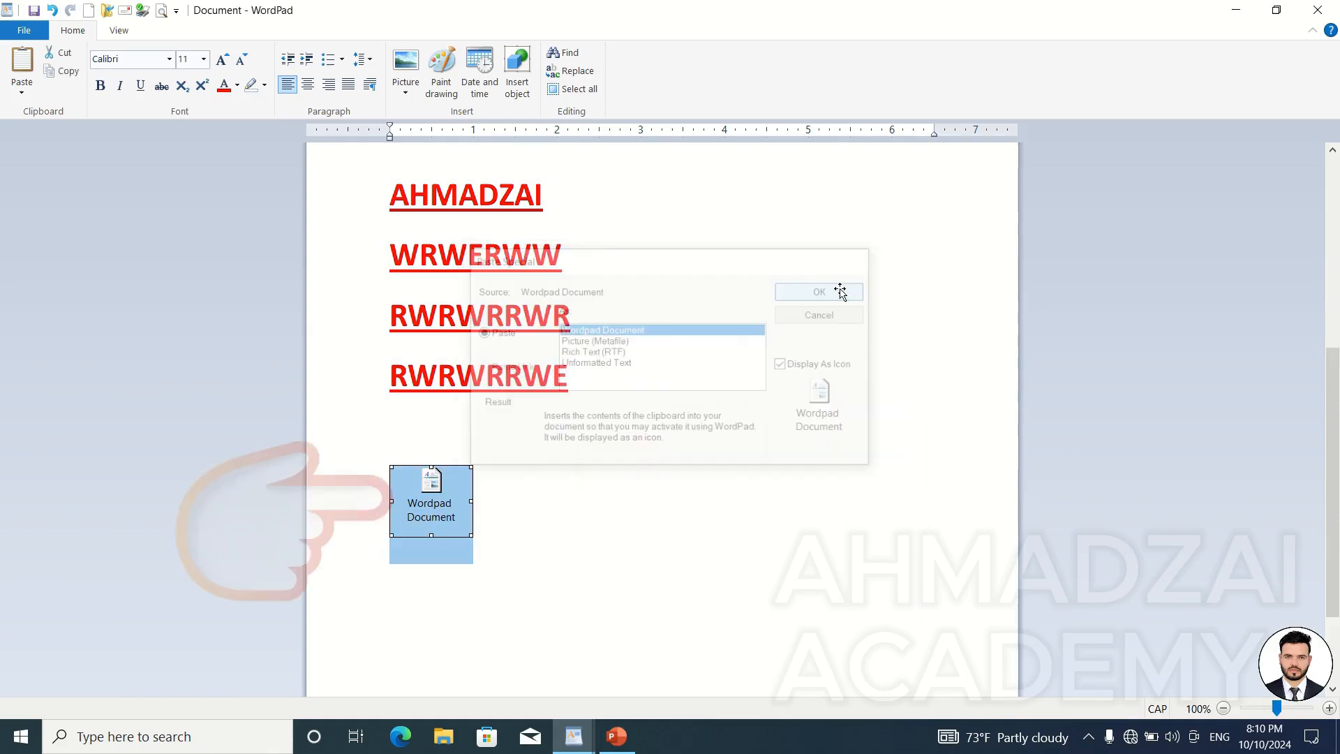
left_click(517, 532)
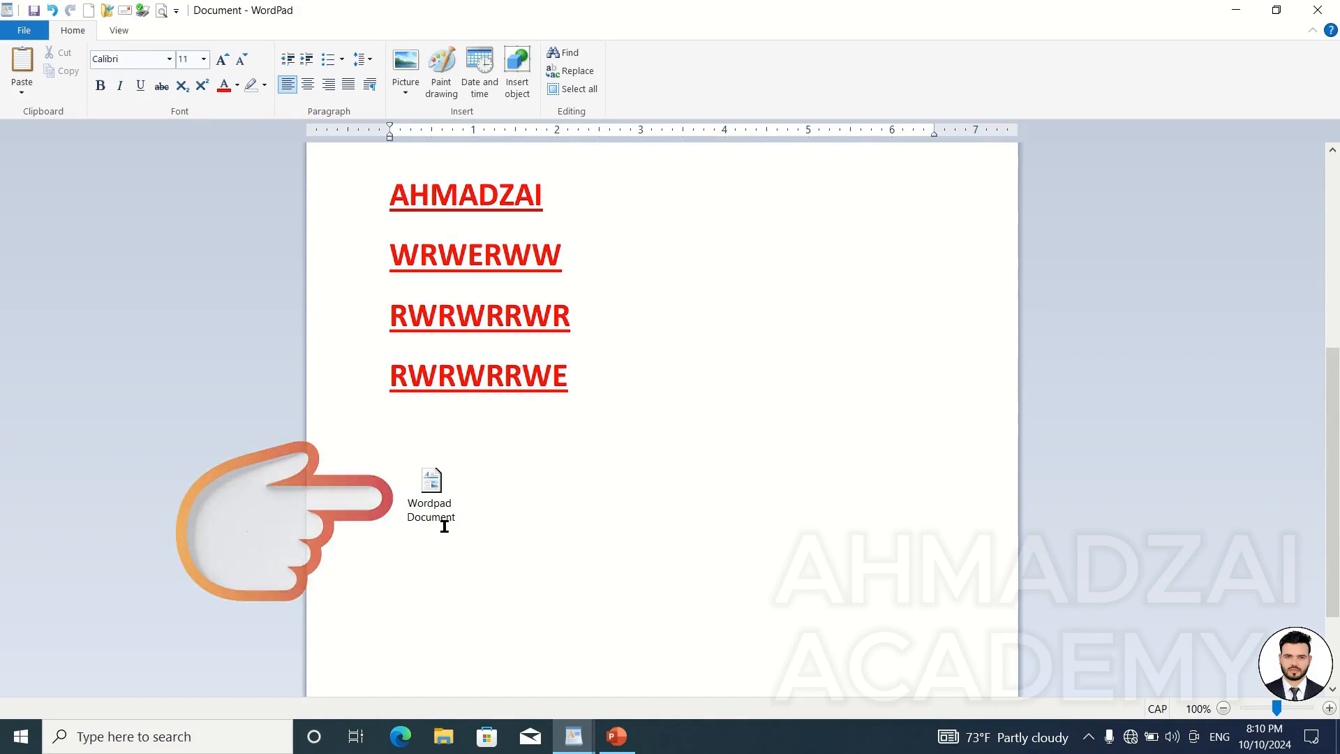
Open the Wordpad Document icon, add the lines ERWER, EWRW, RWR, WRW and R under the word, and close its window
left_click(442, 491)
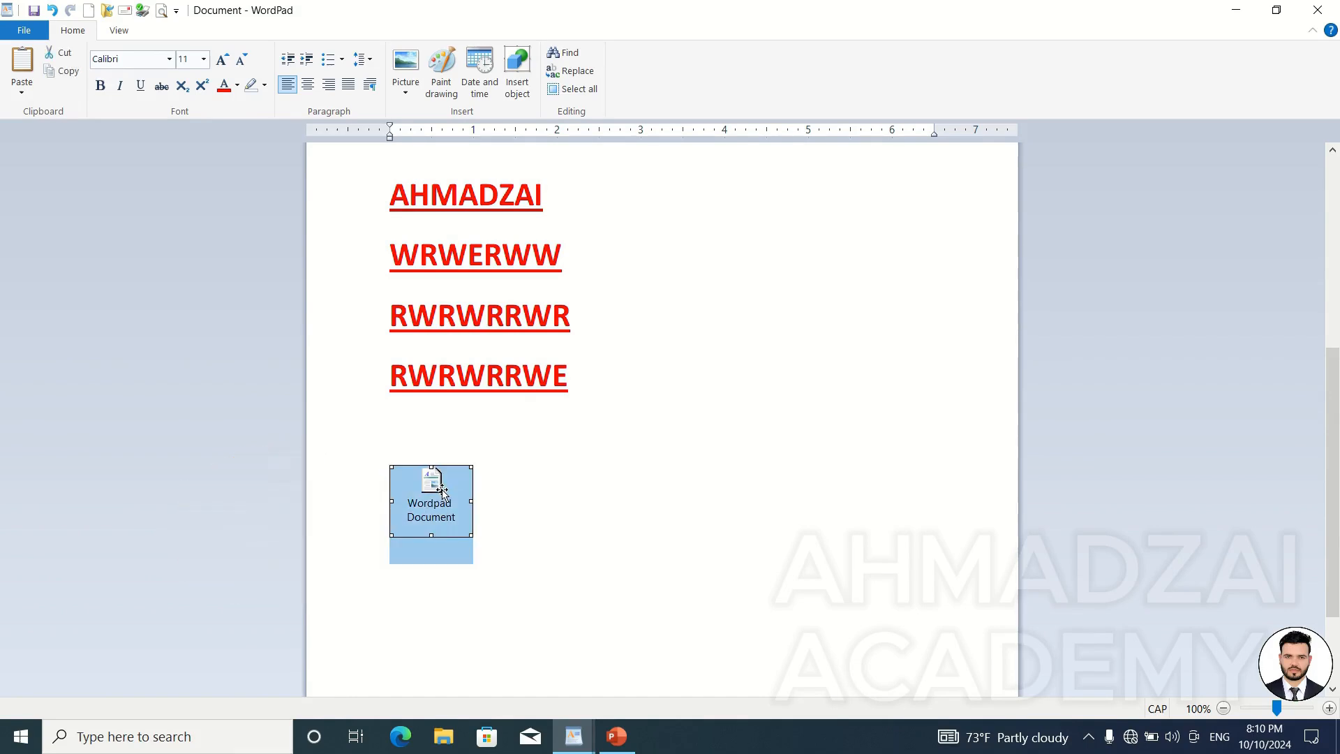
double_click(441, 490)
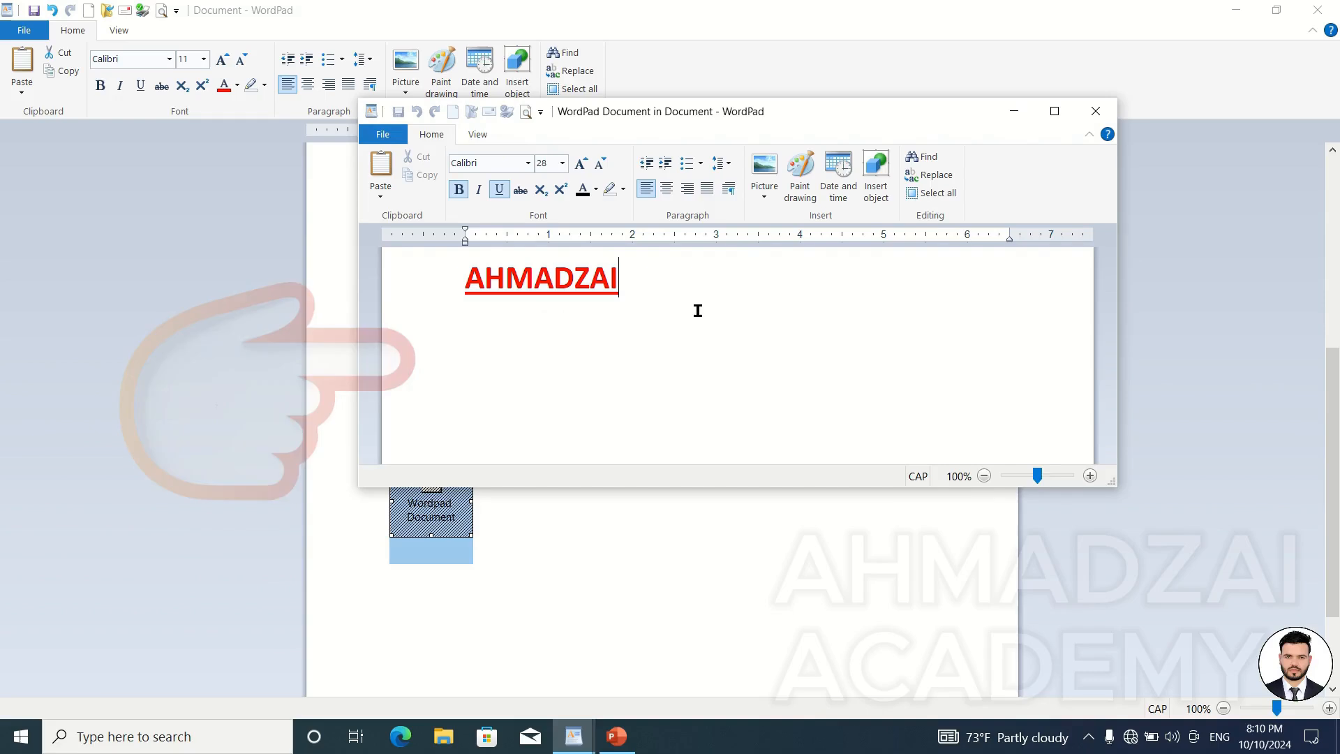
key("Return")
type("ERWER")
key("Return")
type("EWRW")
key("Return")
type("RWR")
key("Return")
type("WR WR")
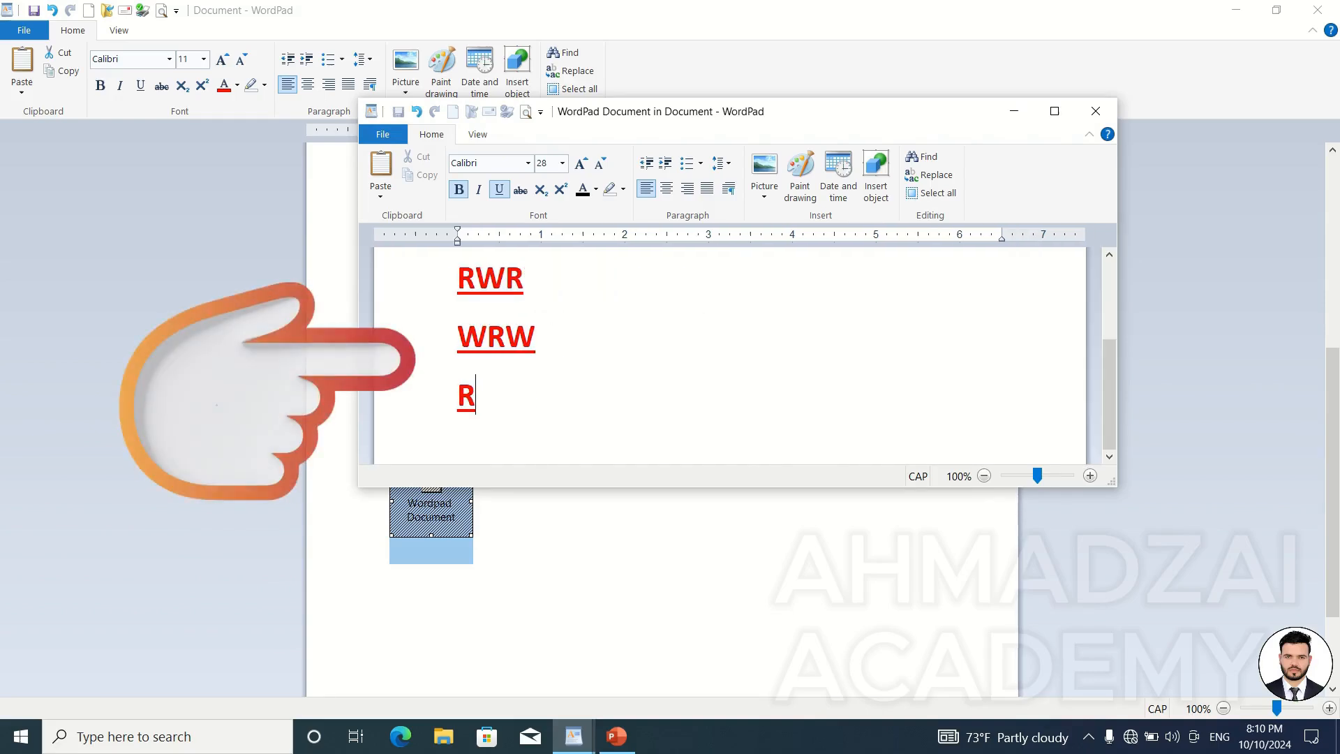
type("W")
left_click(1086, 120)
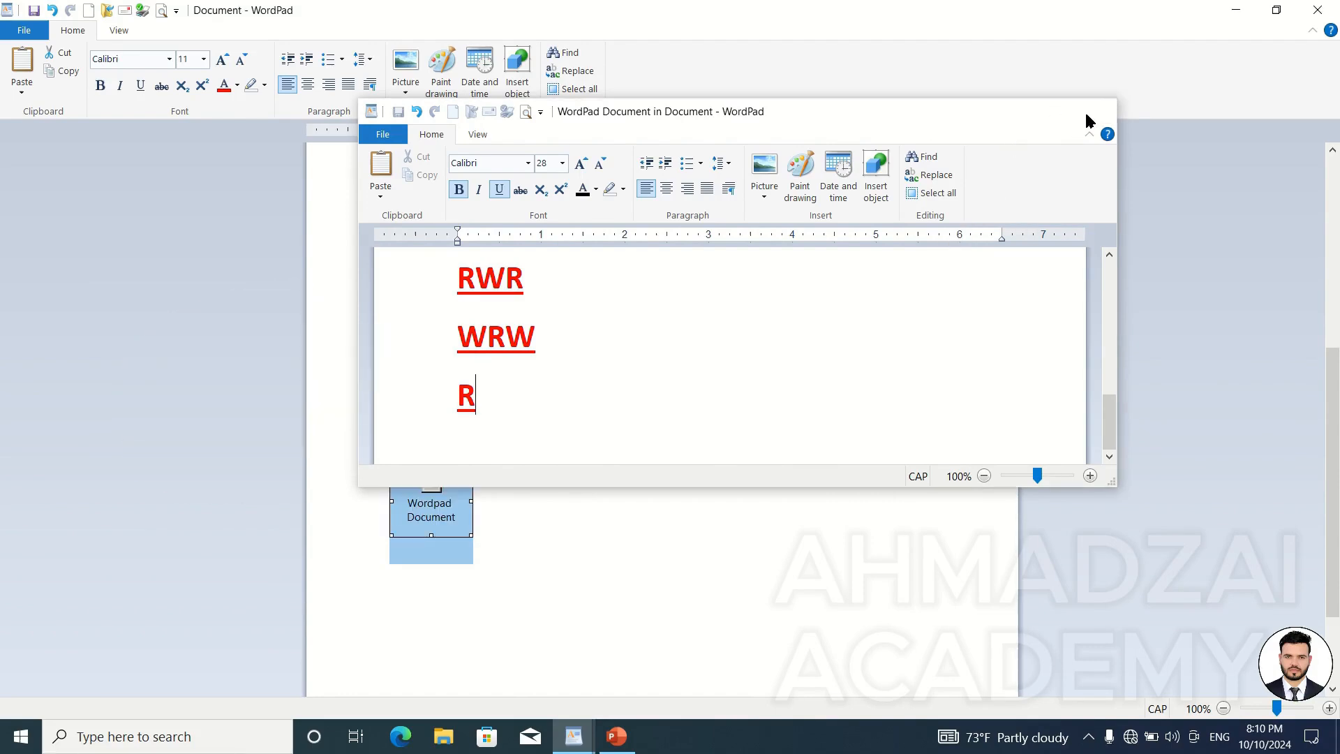
Reopen the Wordpad Document icon to check its stored lines, and close it again
left_click(501, 517)
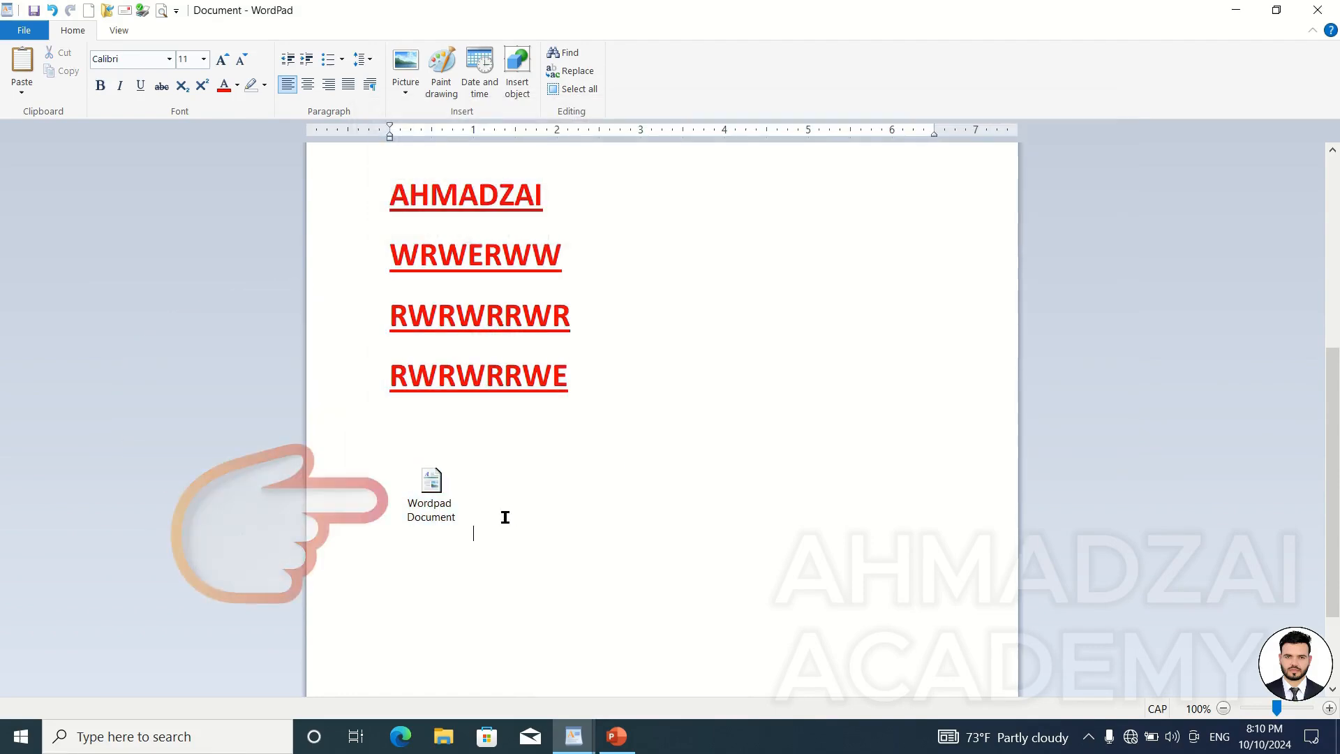
double_click(446, 504)
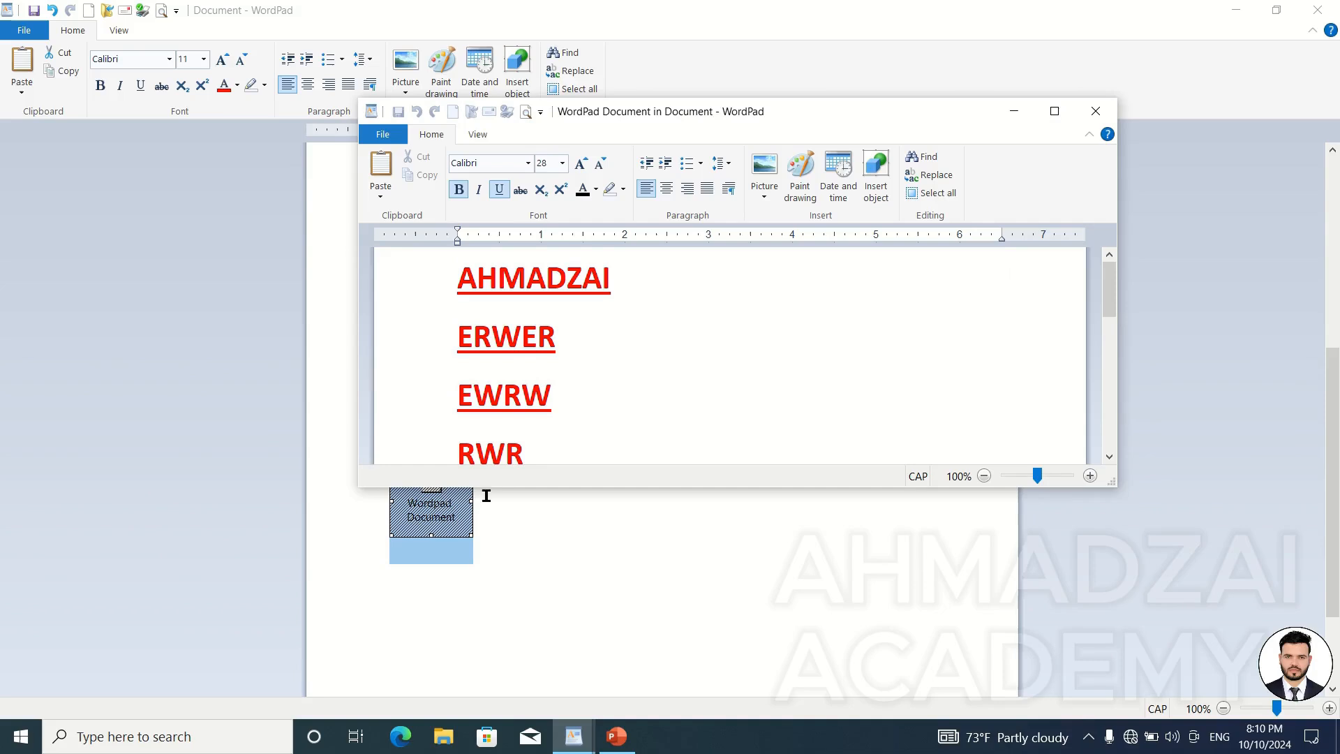
left_click(1083, 113)
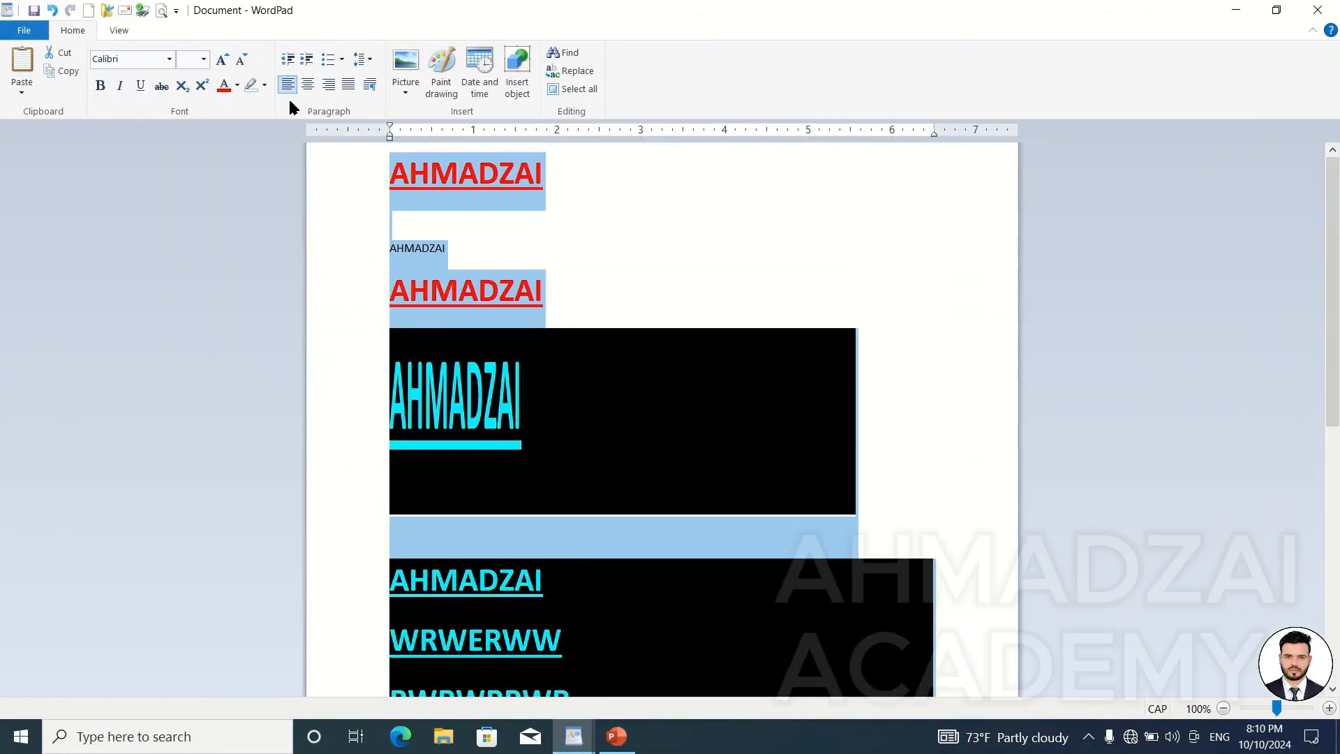
Delete all content from the WordPad document, and open a blank workbook in Excel
key("Delete")
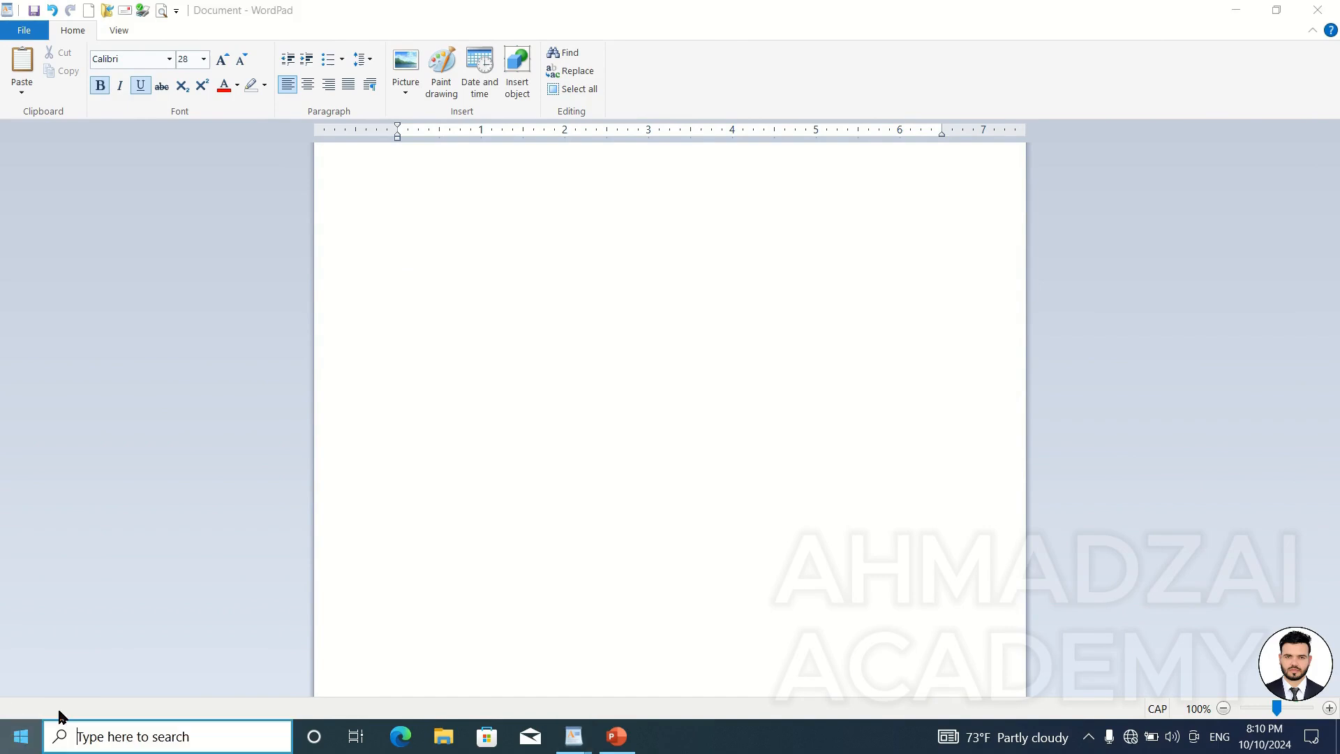
left_click(18, 734)
left_click(951, 226)
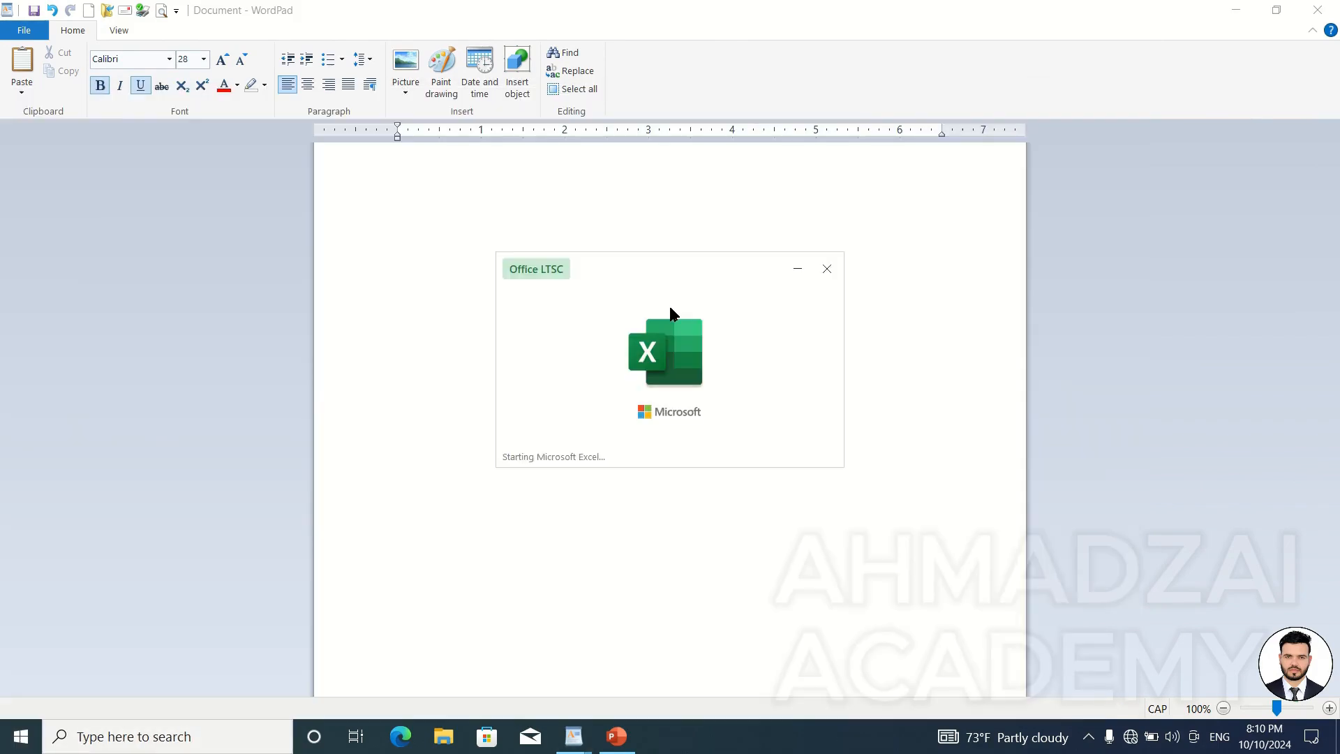
left_click(304, 216)
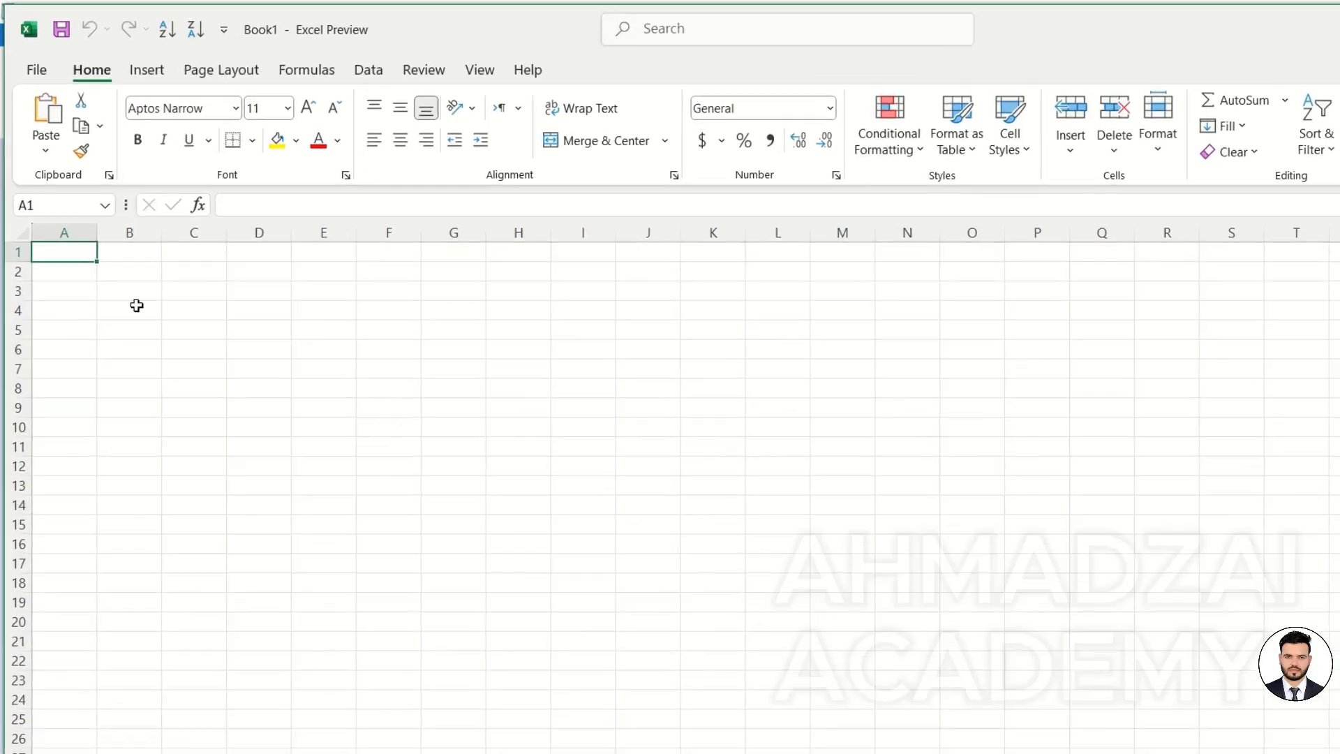
Fill every cell of the range A1:D9 with the same sample first name in a single entry
left_click_drag(80, 252, 243, 401)
type("A")
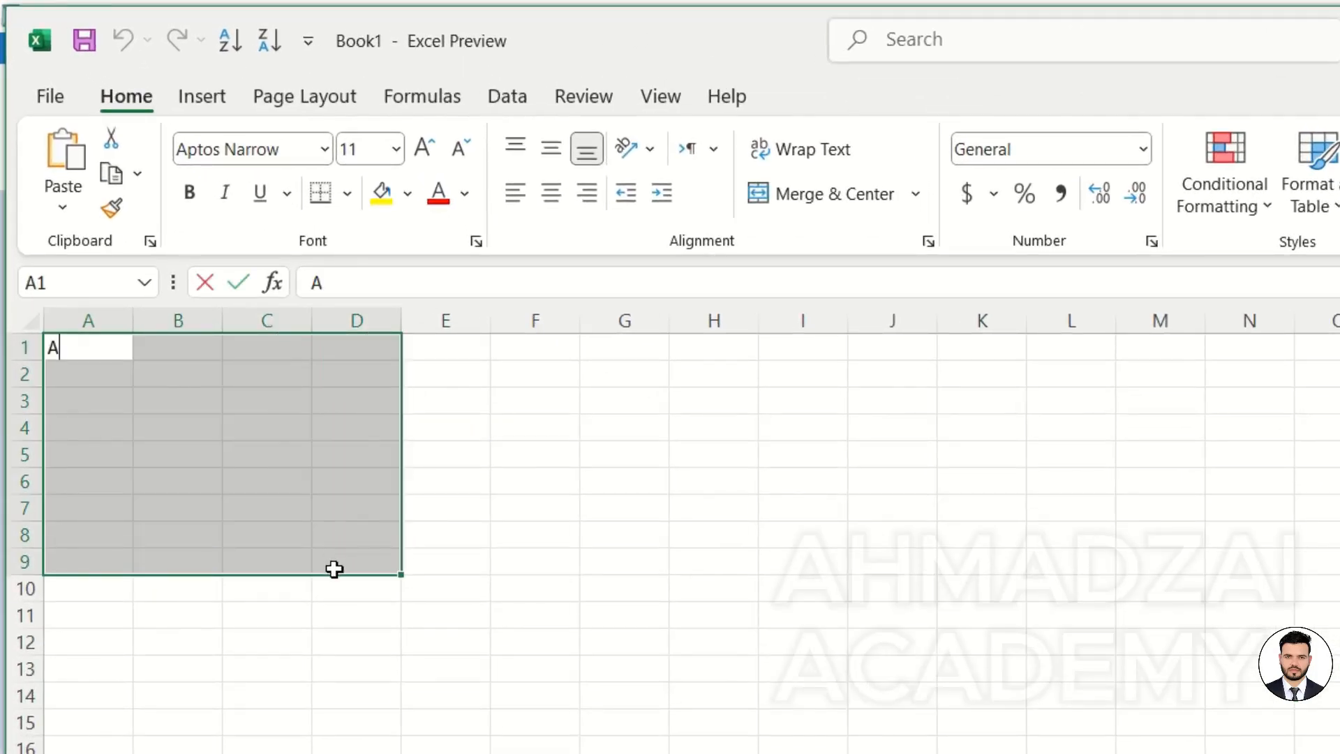
type("SAD")
key("ctrl+Return")
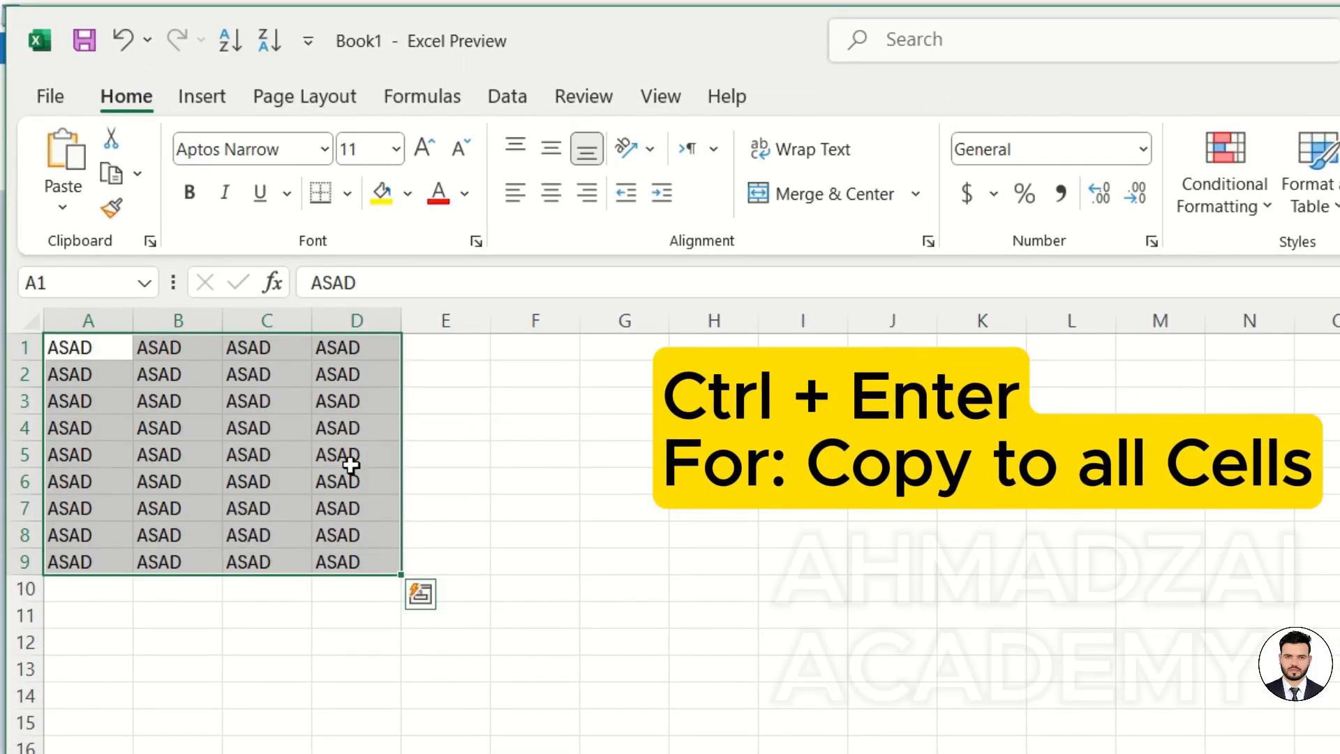
Format the filled range A1:D9 with All Borders, bold text, yellow fill and red font color
left_click(347, 197)
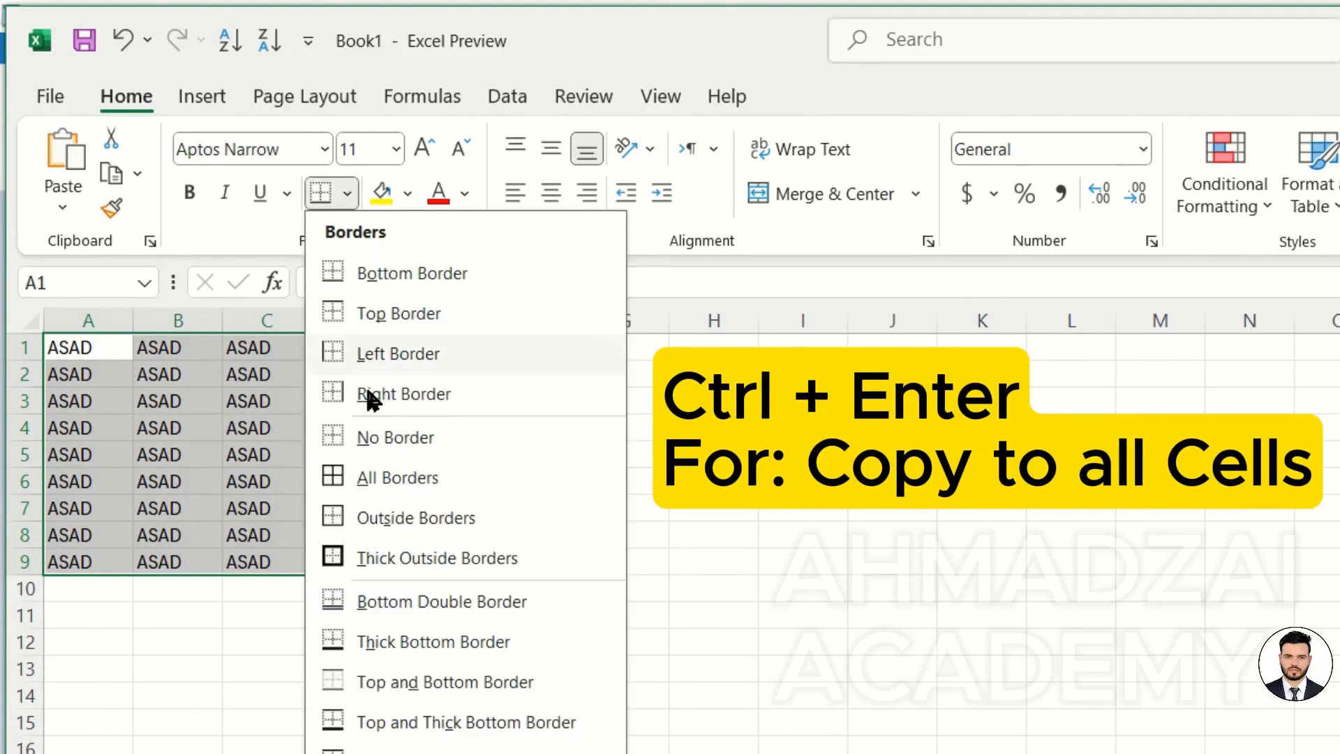
left_click(377, 474)
left_click(190, 193)
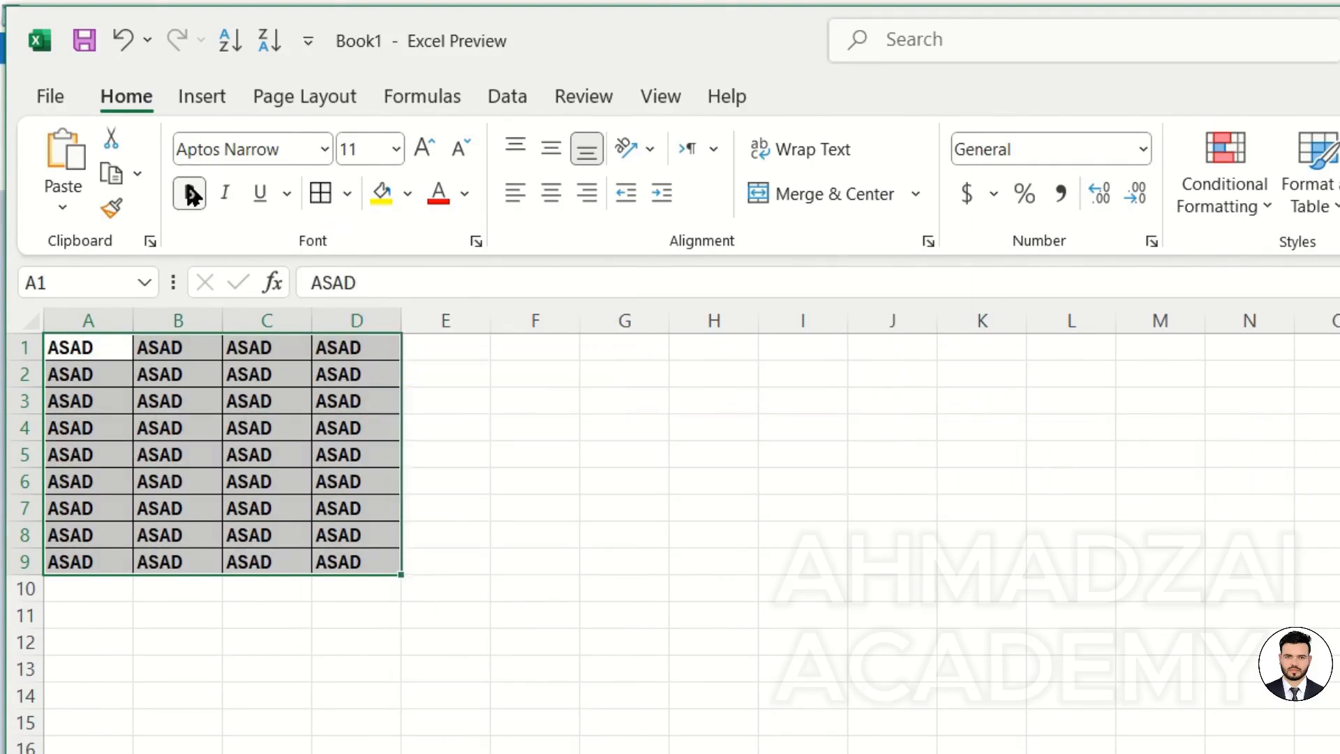
left_click(377, 196)
left_click(436, 198)
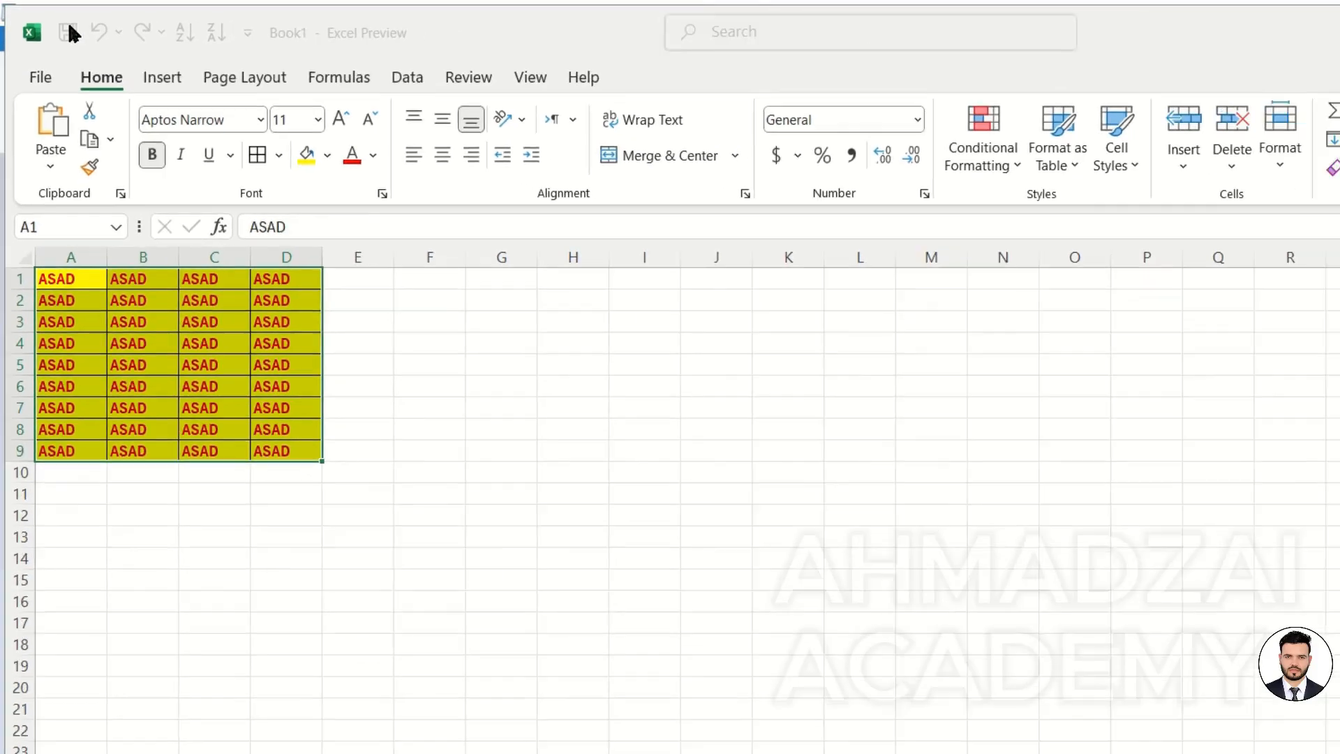
Save the workbook under the name Book1 to the Desktop folder
left_click(84, 40)
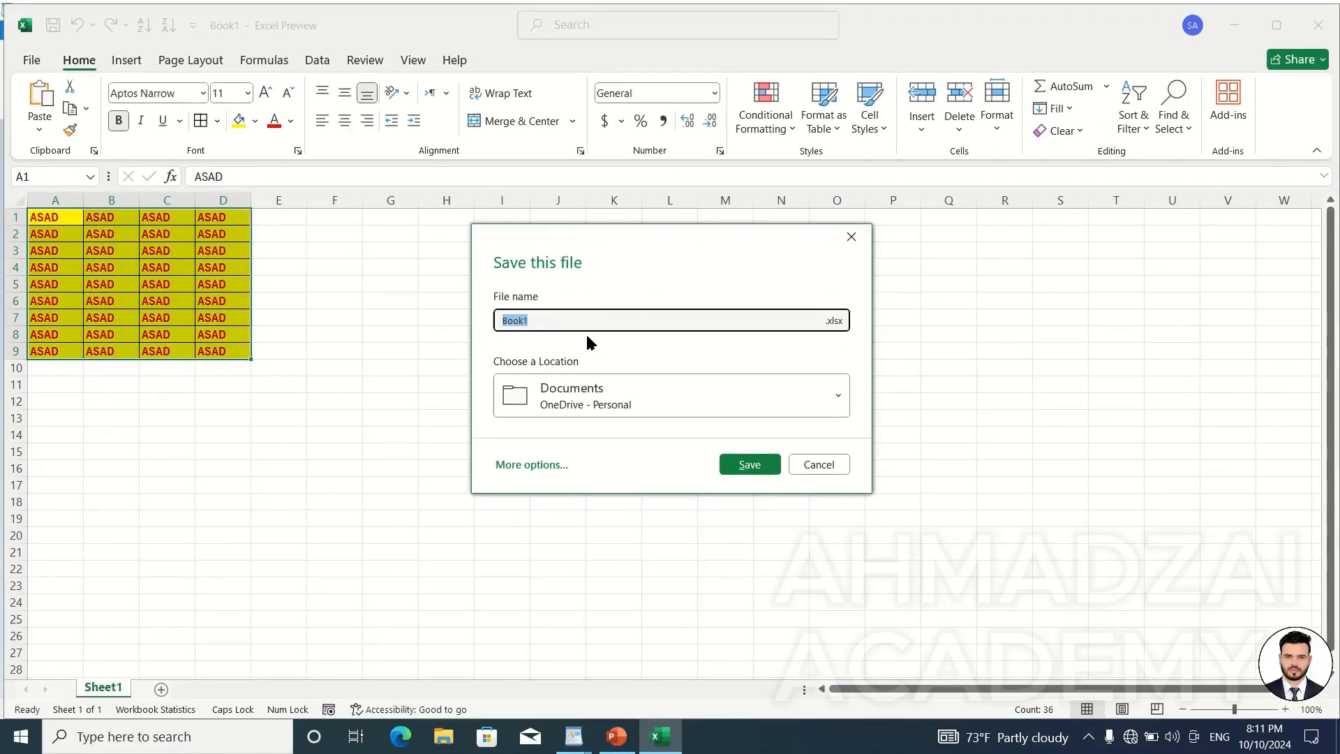
left_click(630, 398)
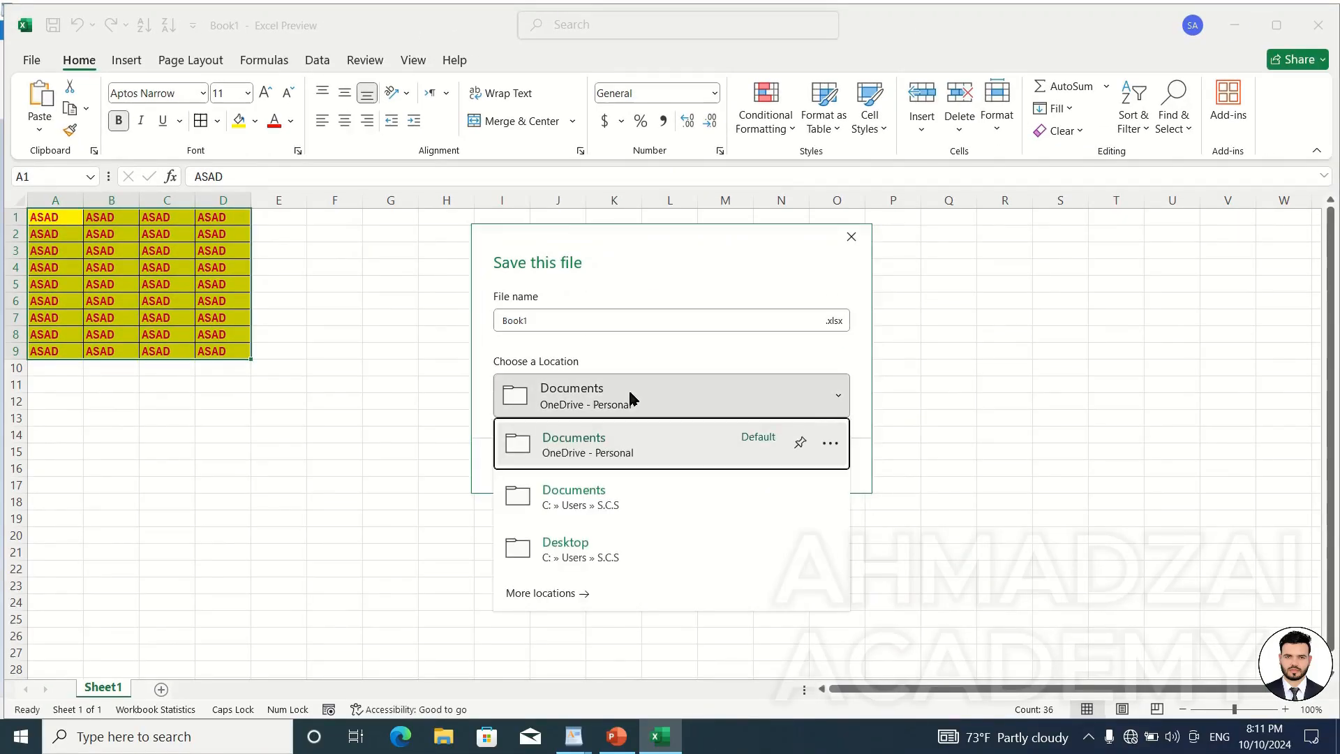
left_click(598, 558)
left_click(751, 465)
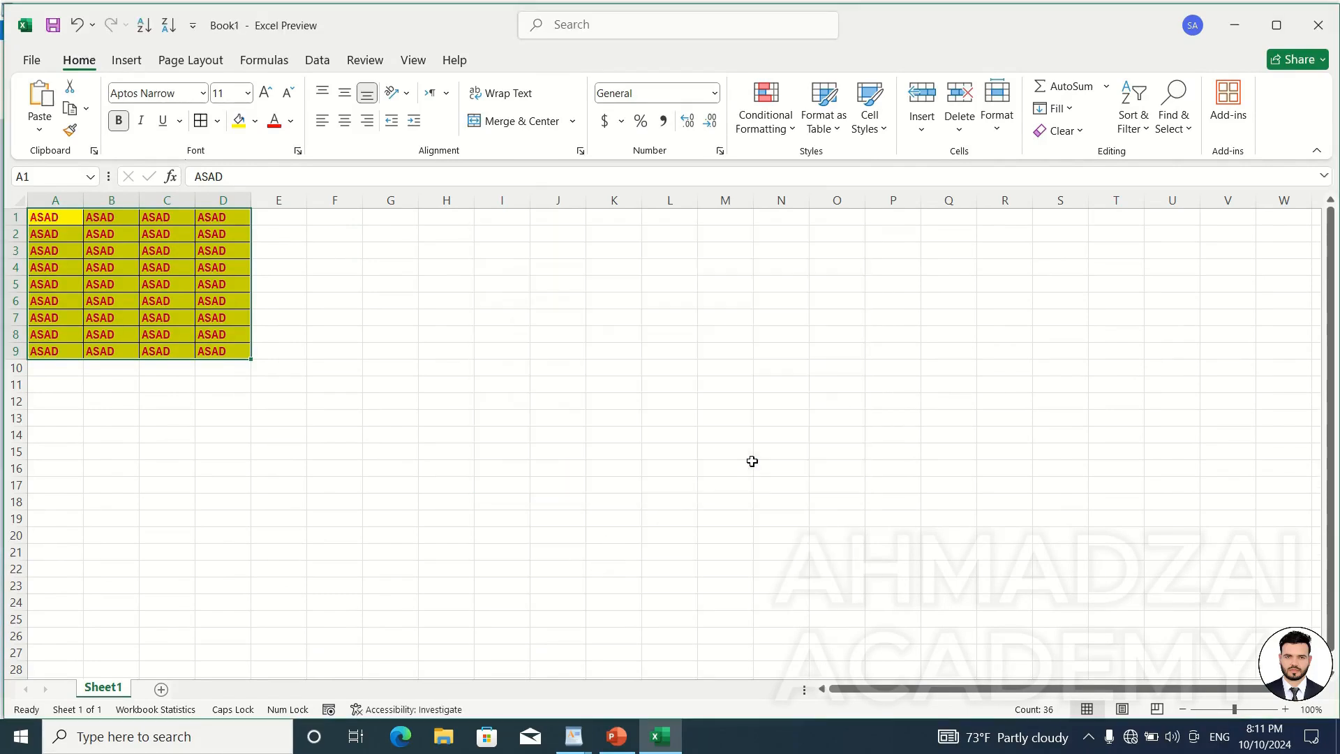
key("ctrl")
key("Escape")
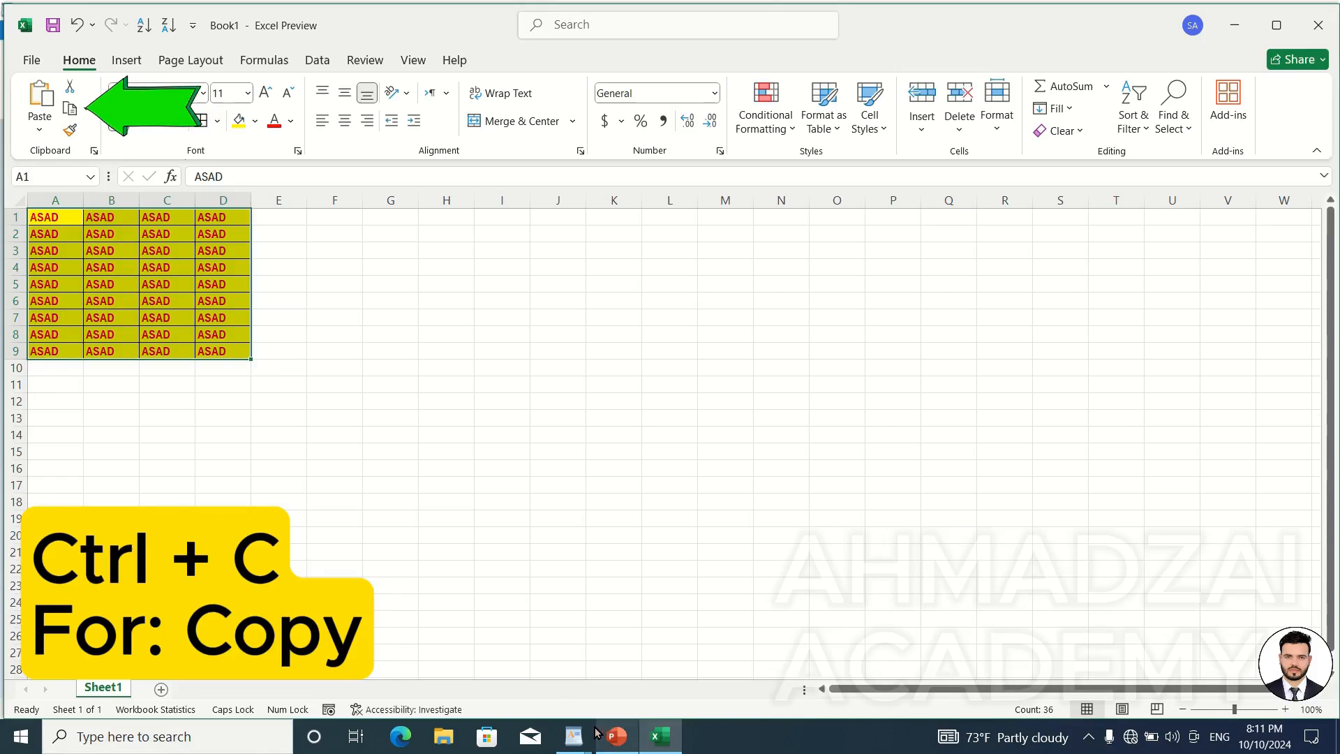
left_click(573, 736)
left_click(578, 669)
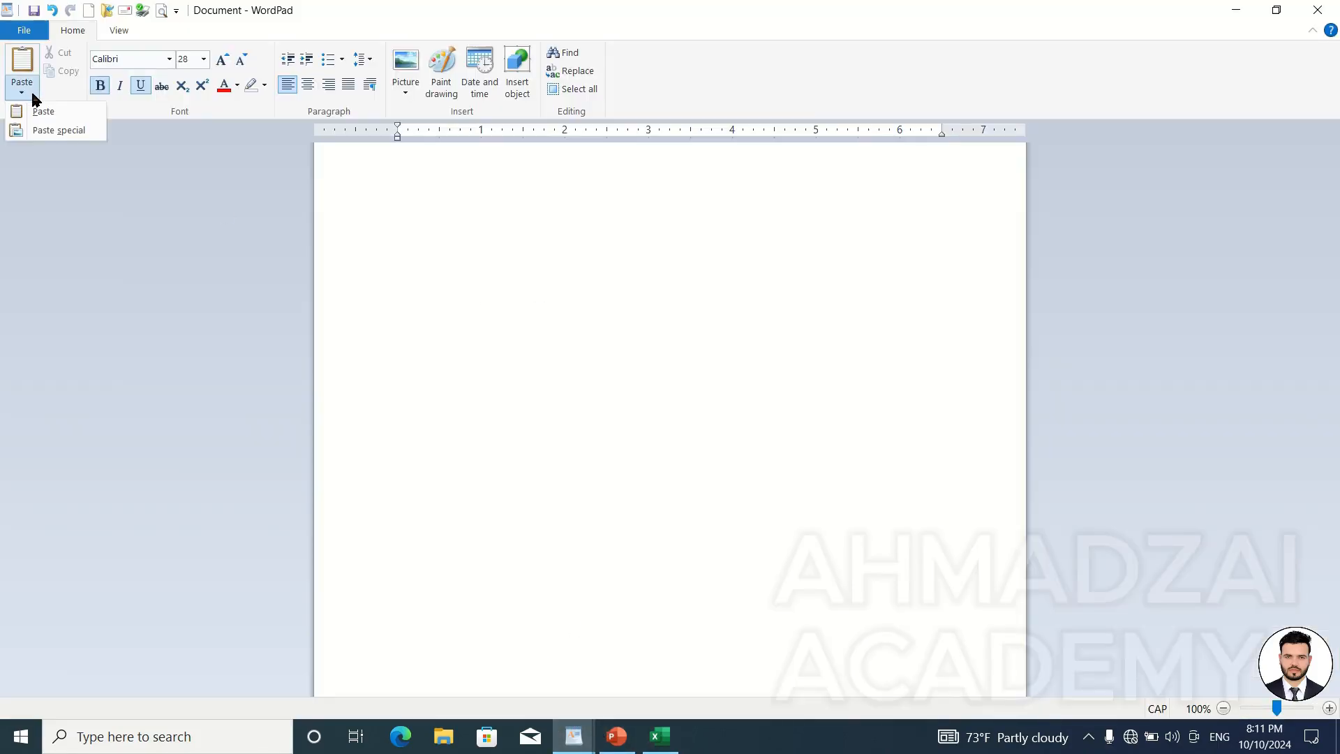
left_click(39, 126)
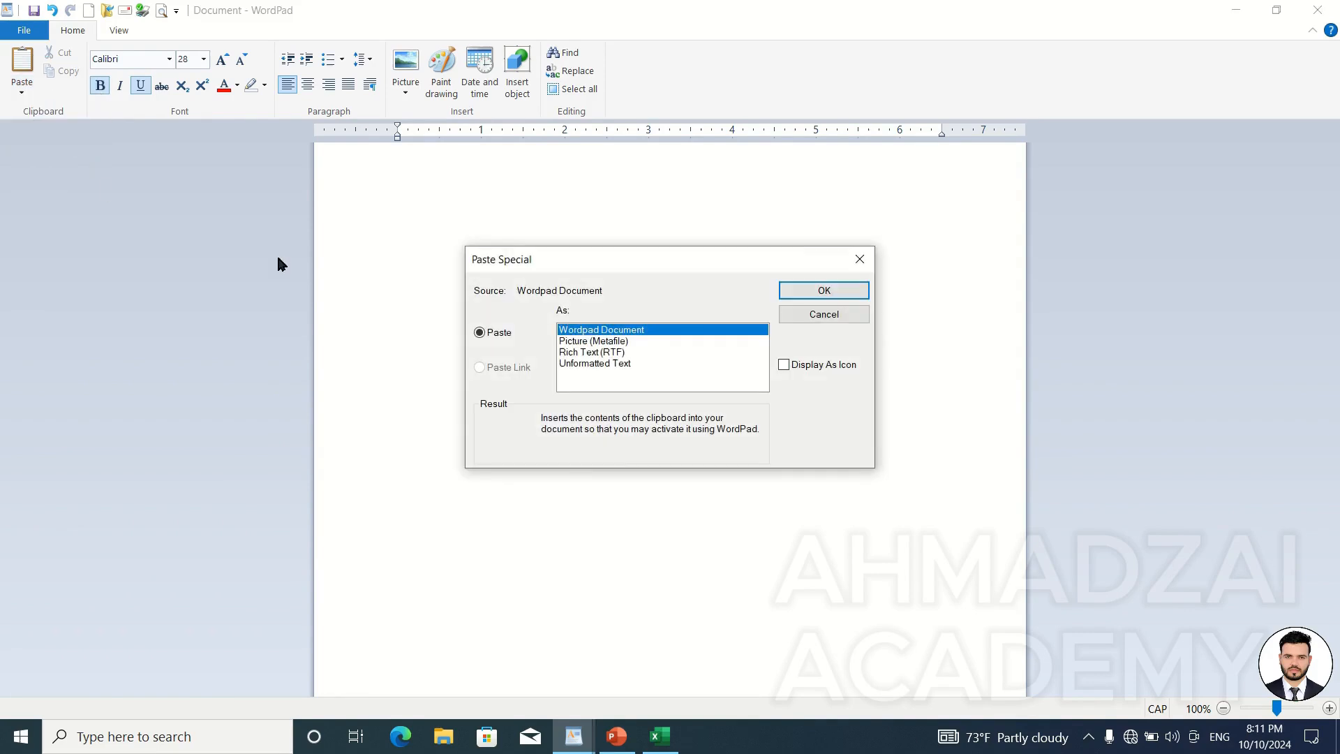
left_click(810, 315)
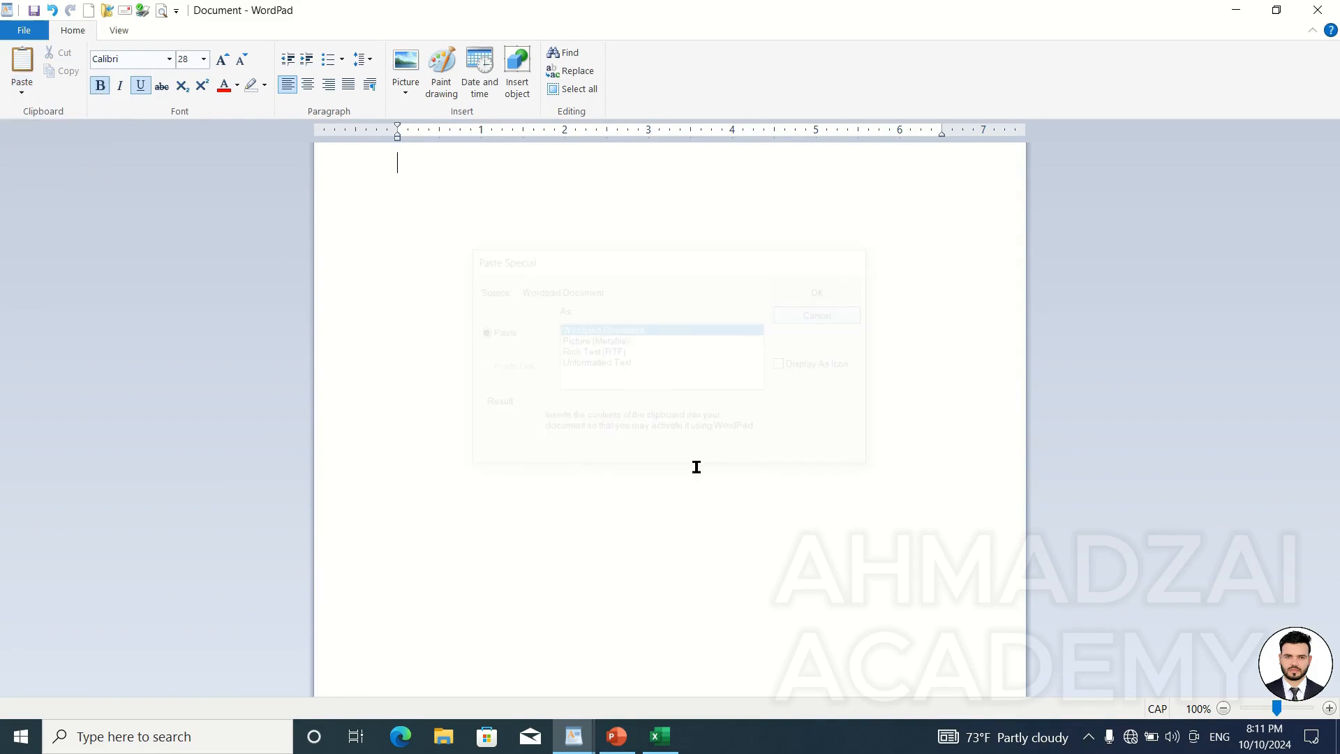
Copy A1:D9 in Excel and paste it into the blank WordPad document with Paste Special as a Microsoft Excel Worksheet
left_click(660, 736)
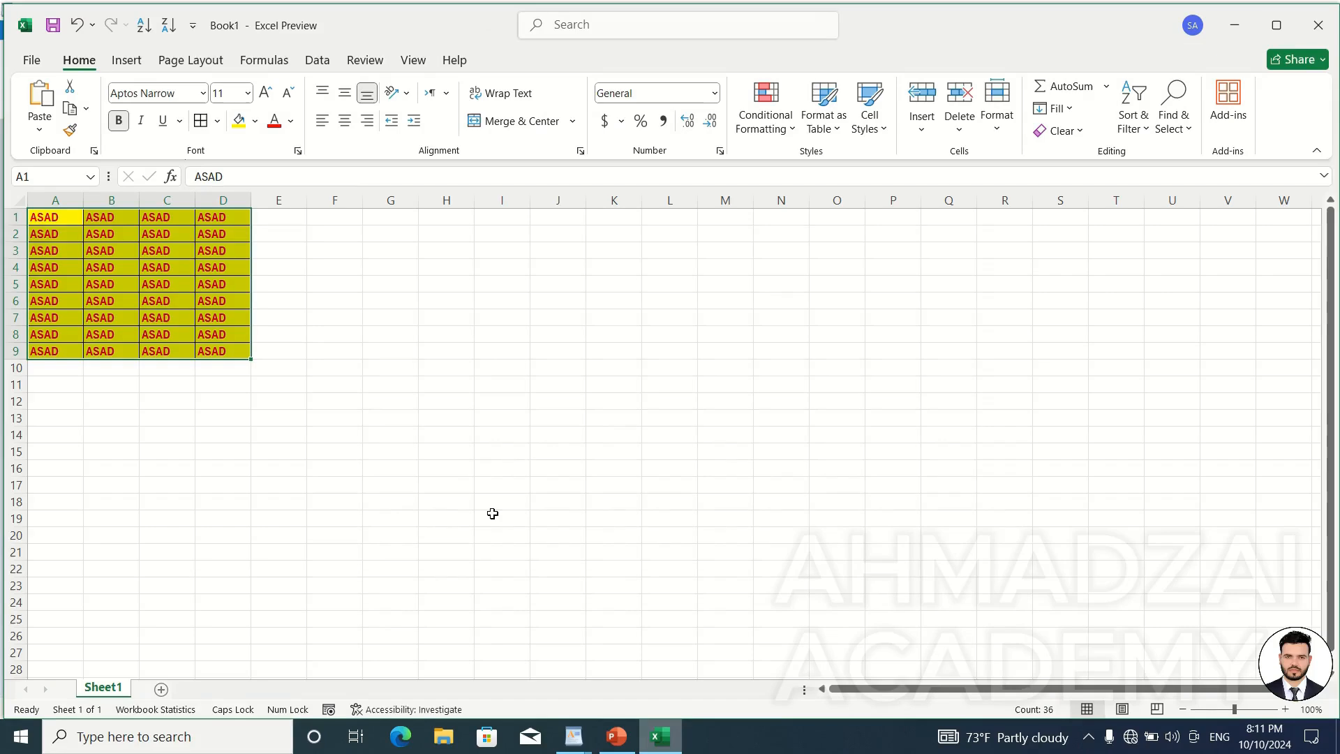
left_click(70, 105)
mouse_move(574, 733)
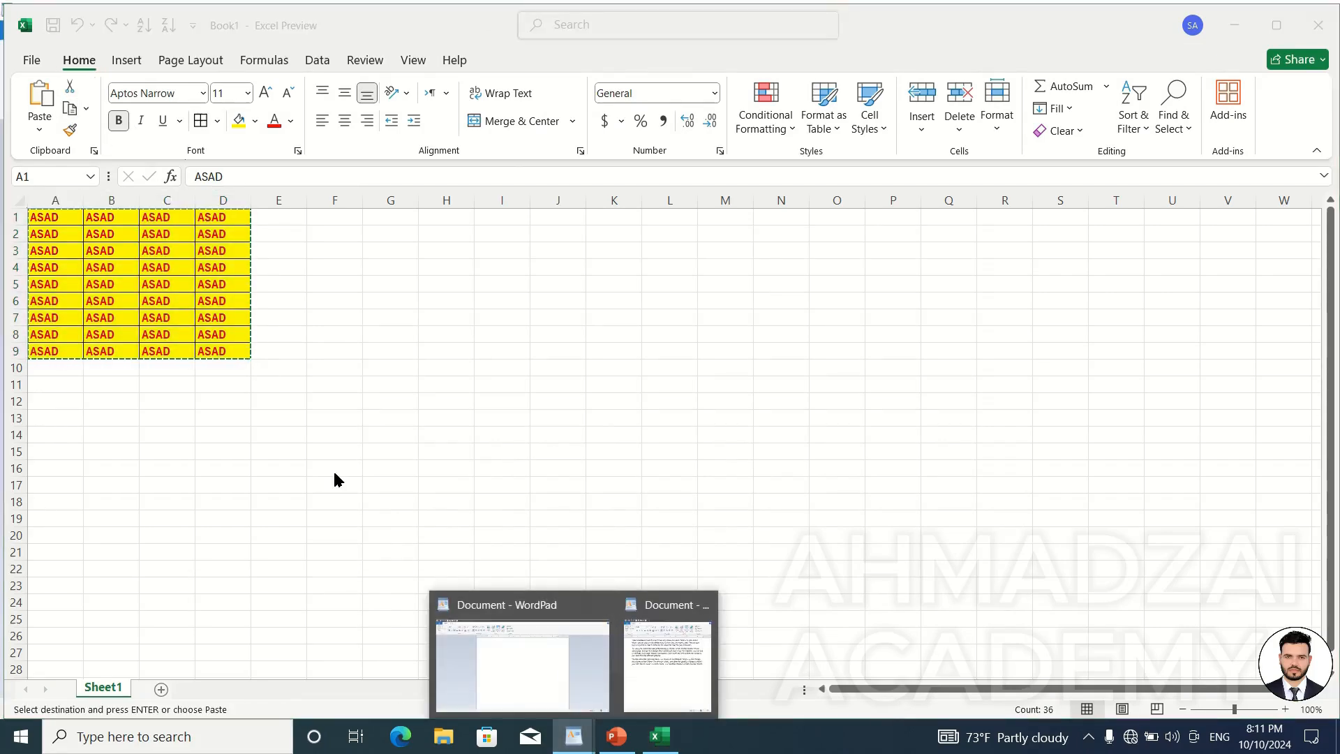
left_click(564, 680)
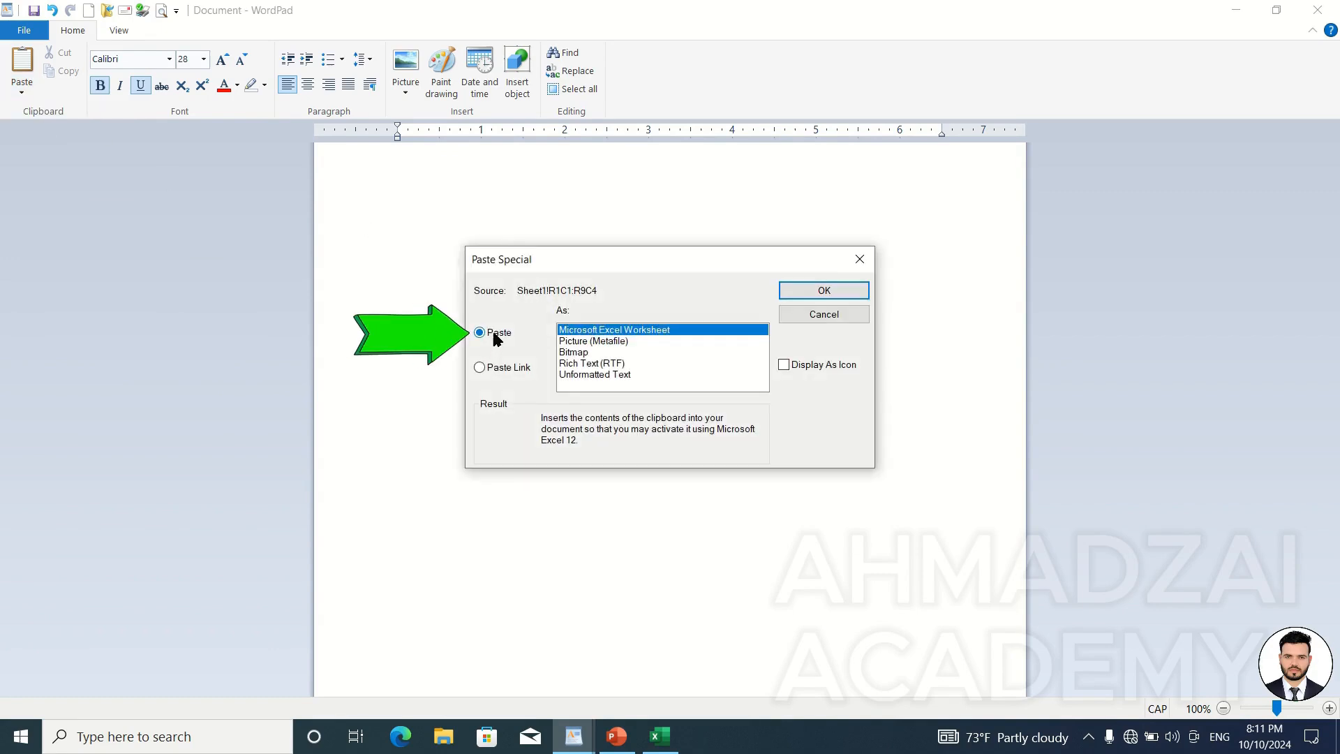
left_click(811, 298)
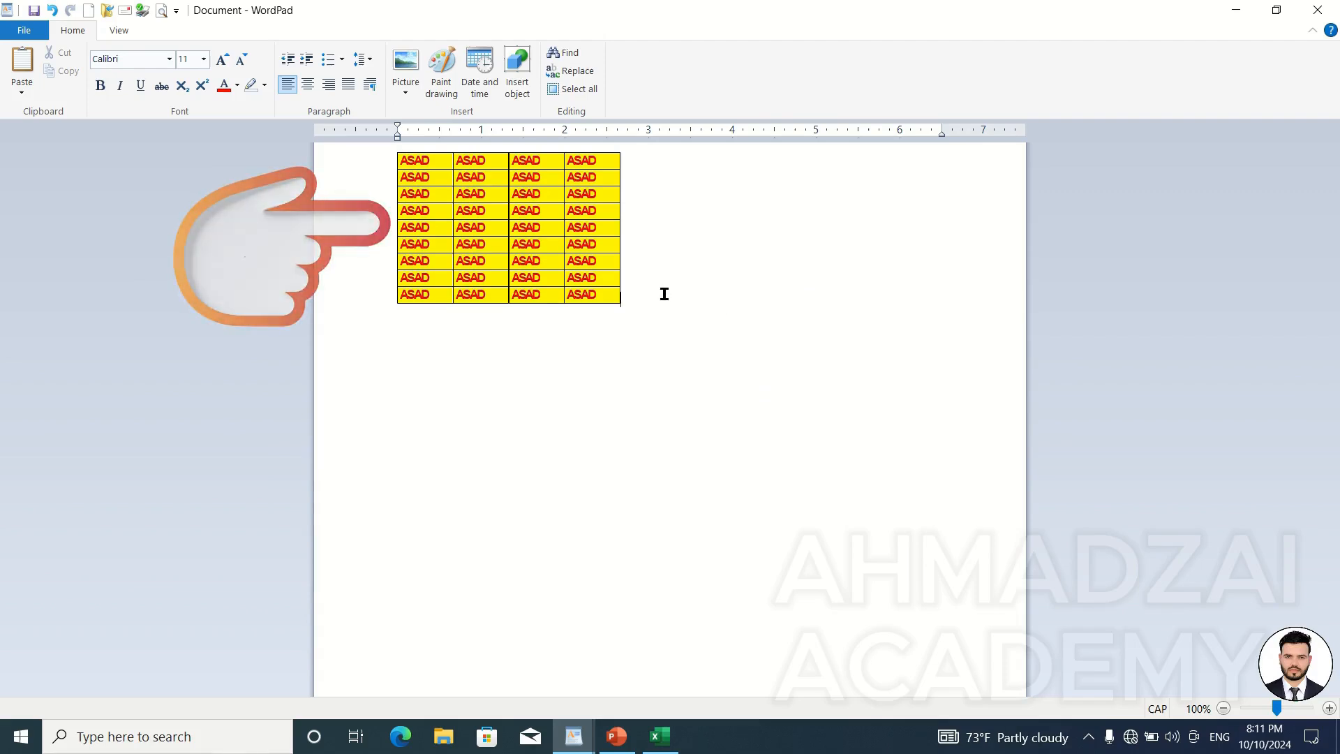
Below the first table, insert the copied range as a linked Microsoft Excel Worksheet using Paste Special with Paste Link
key("Return")
key("Return")
left_click(21, 92)
left_click(43, 130)
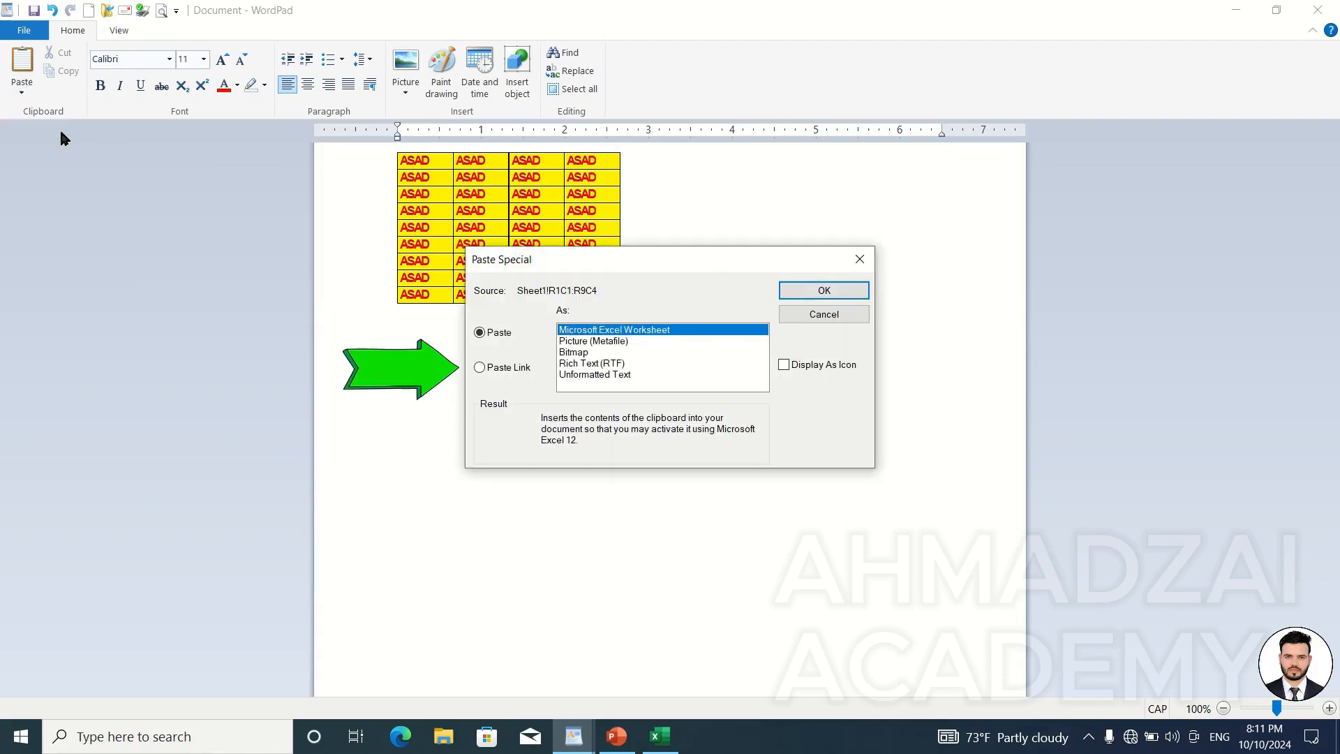
left_click(496, 370)
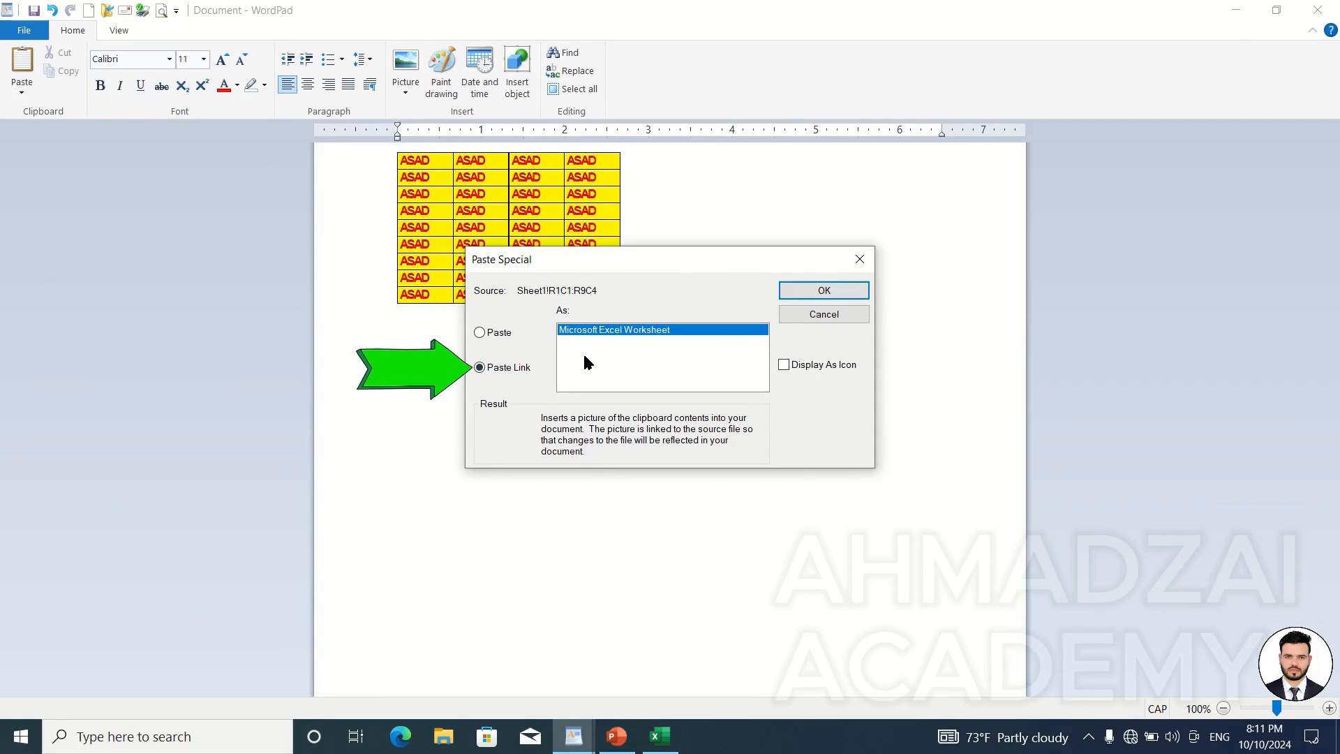
left_click(800, 291)
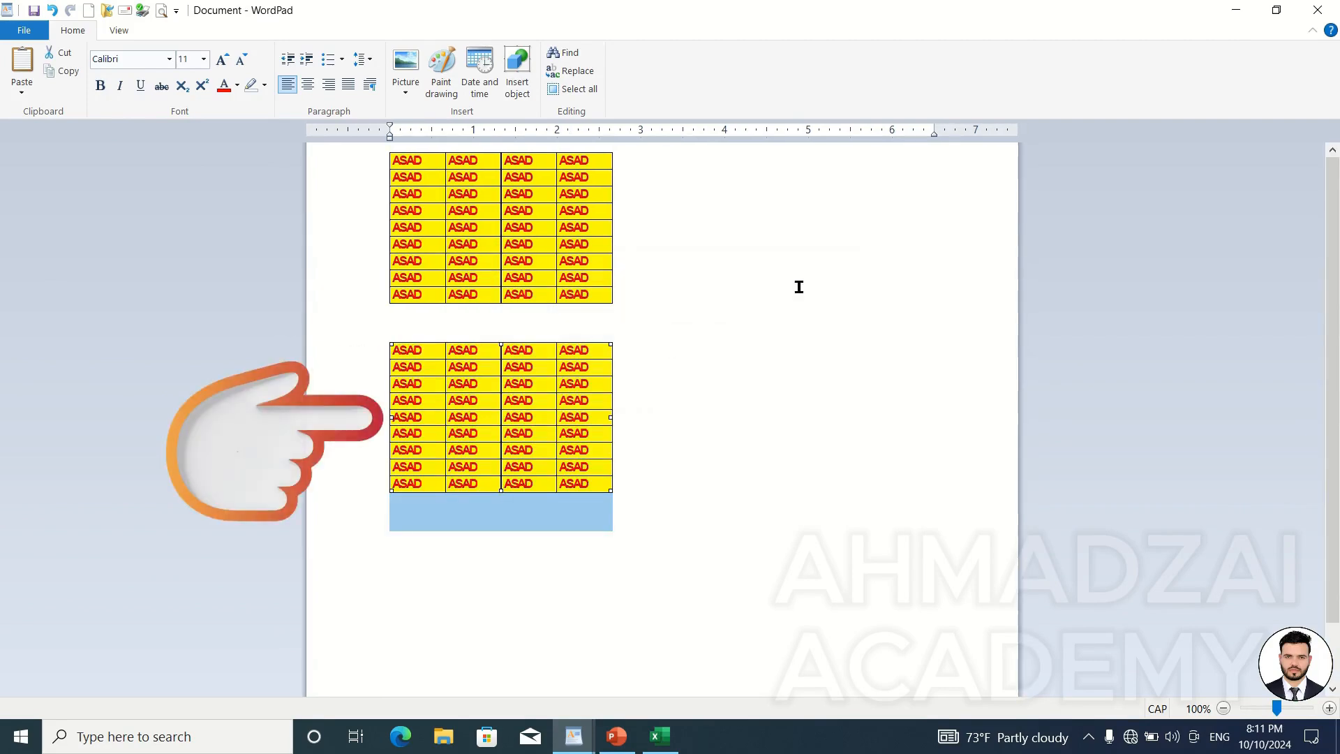
Arrange the Excel workbook and the WordPad document with the two pasted tables side by side
left_click(675, 734)
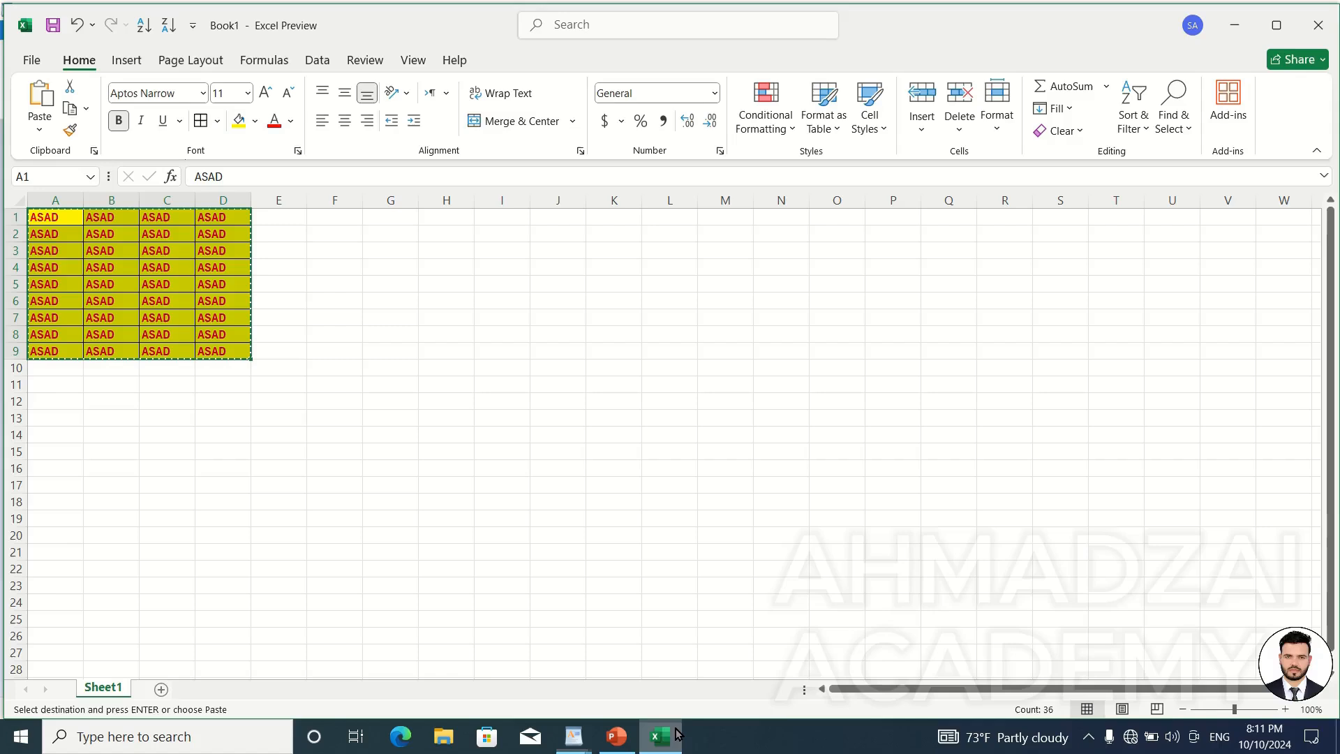
key("super+Right")
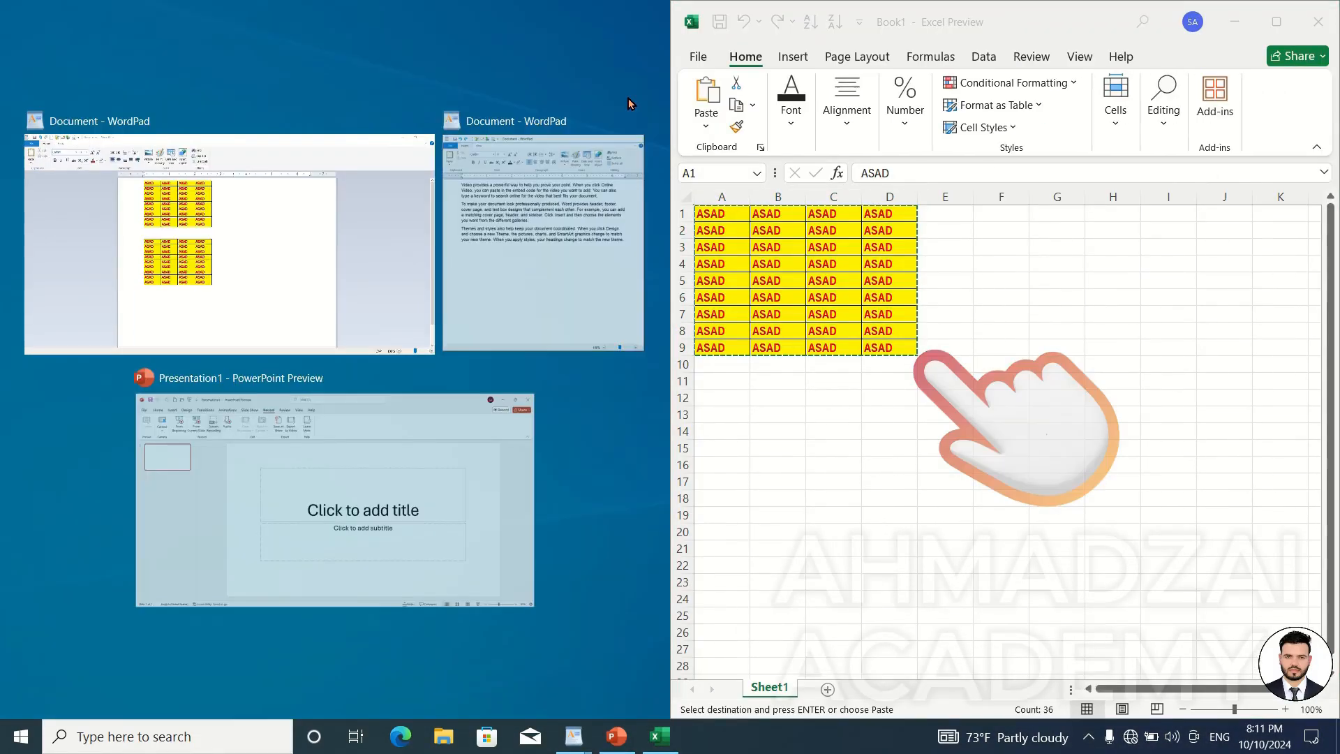
left_click(292, 249)
Format the range A1:D9 in Excel with green fill, yellow font color and italic text
left_click_drag(907, 347, 711, 213)
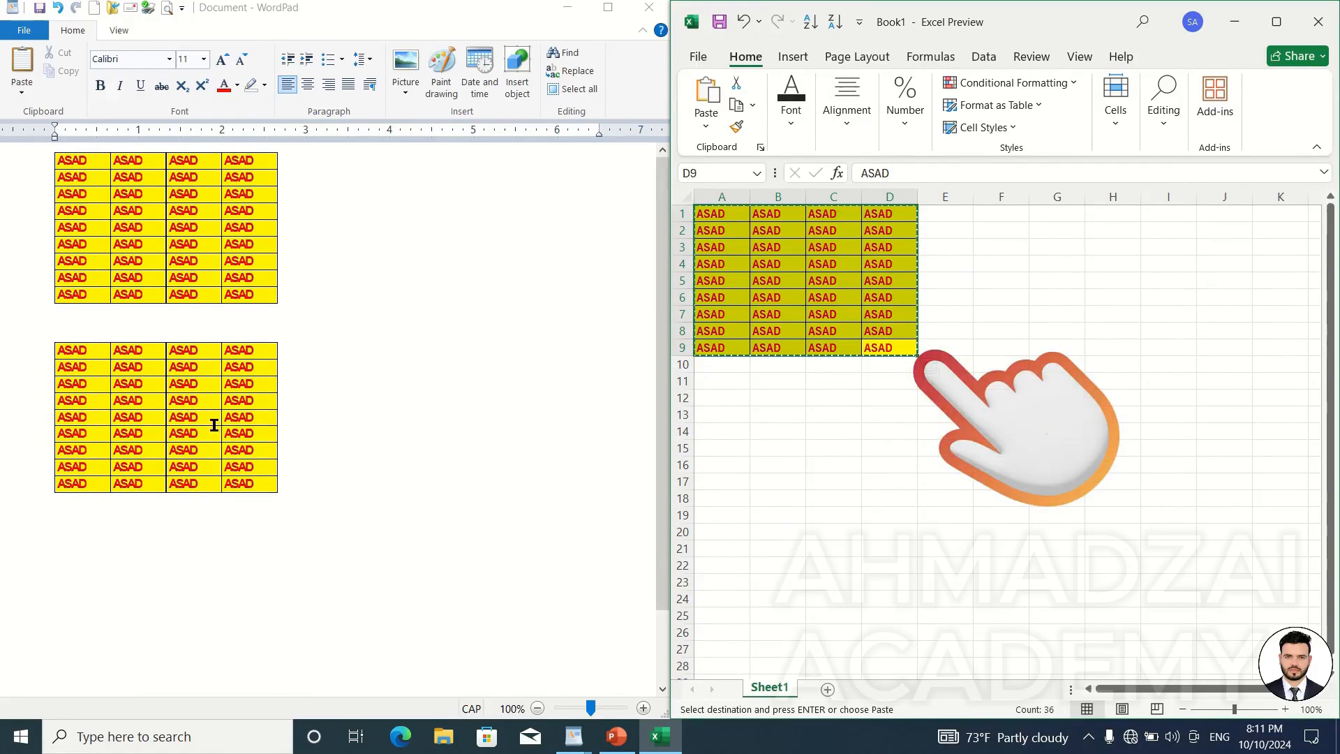
key("ctrl+q")
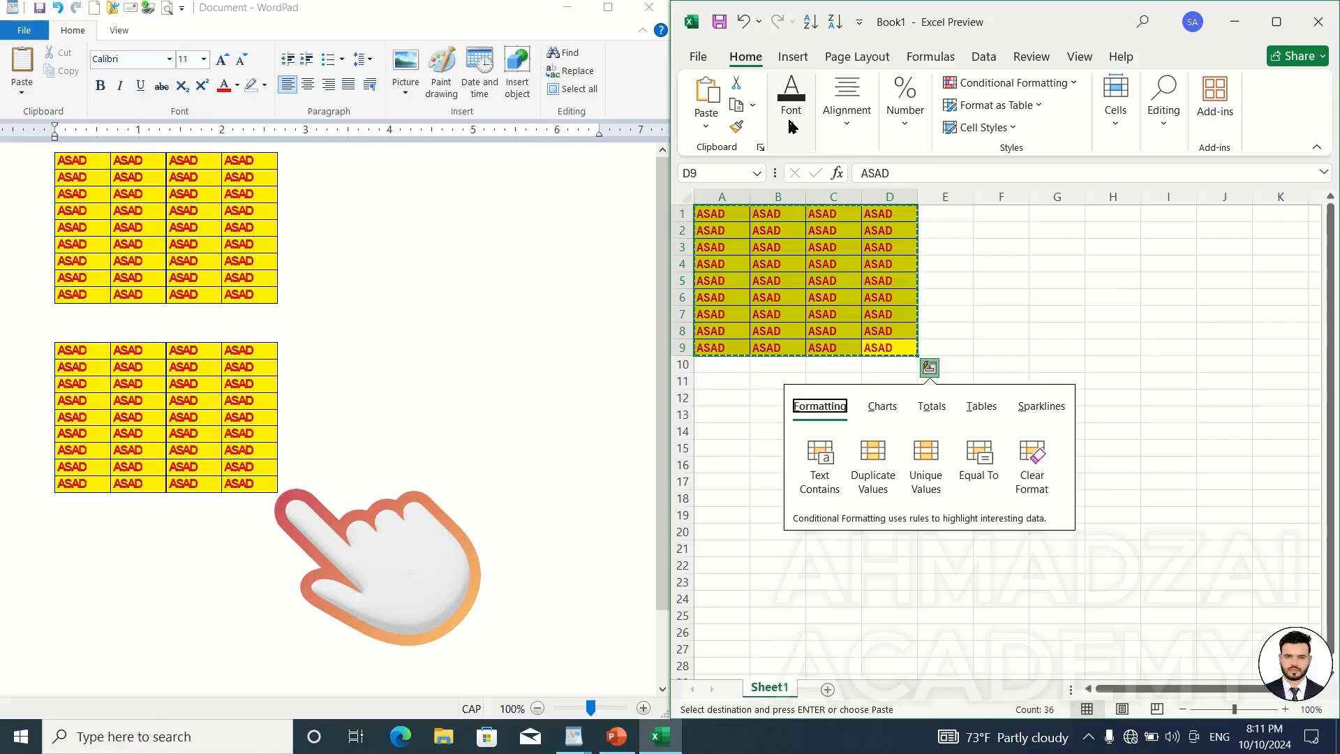
left_click(805, 139)
left_click(921, 201)
left_click(976, 293)
left_click(957, 200)
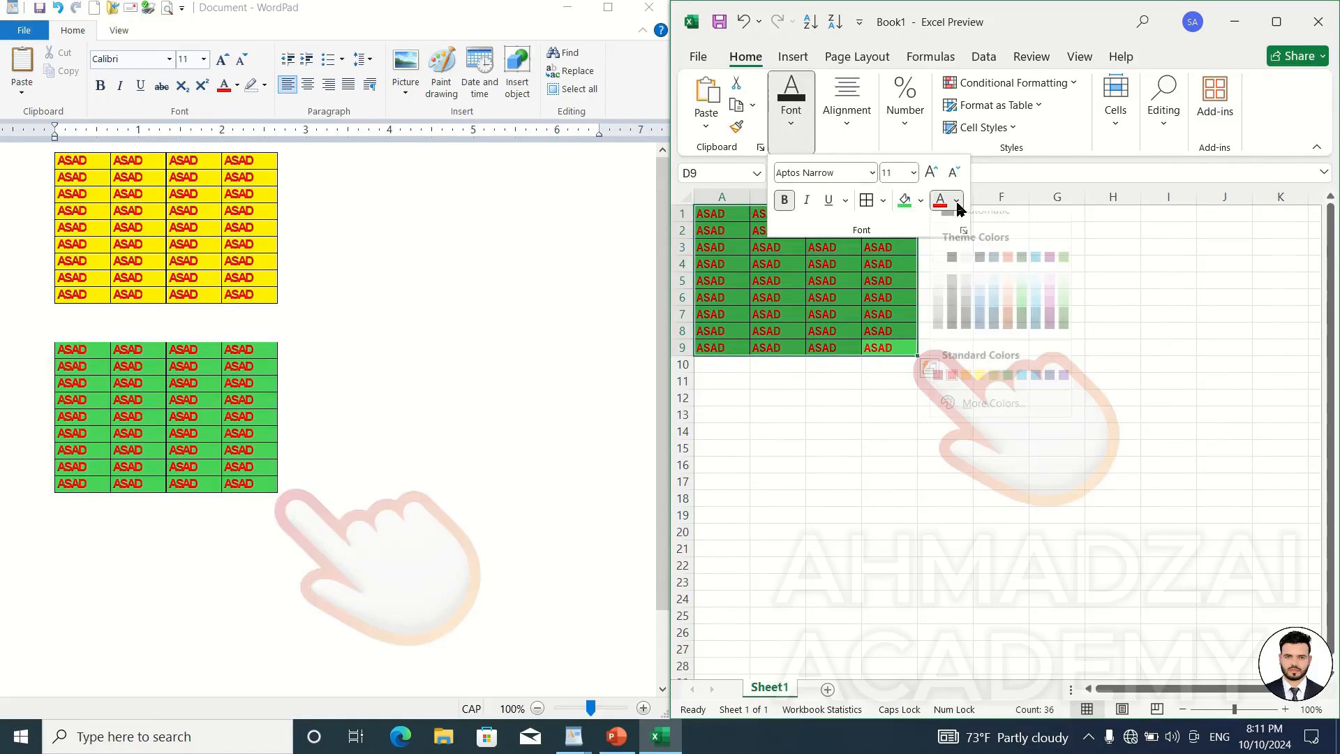
left_click(980, 293)
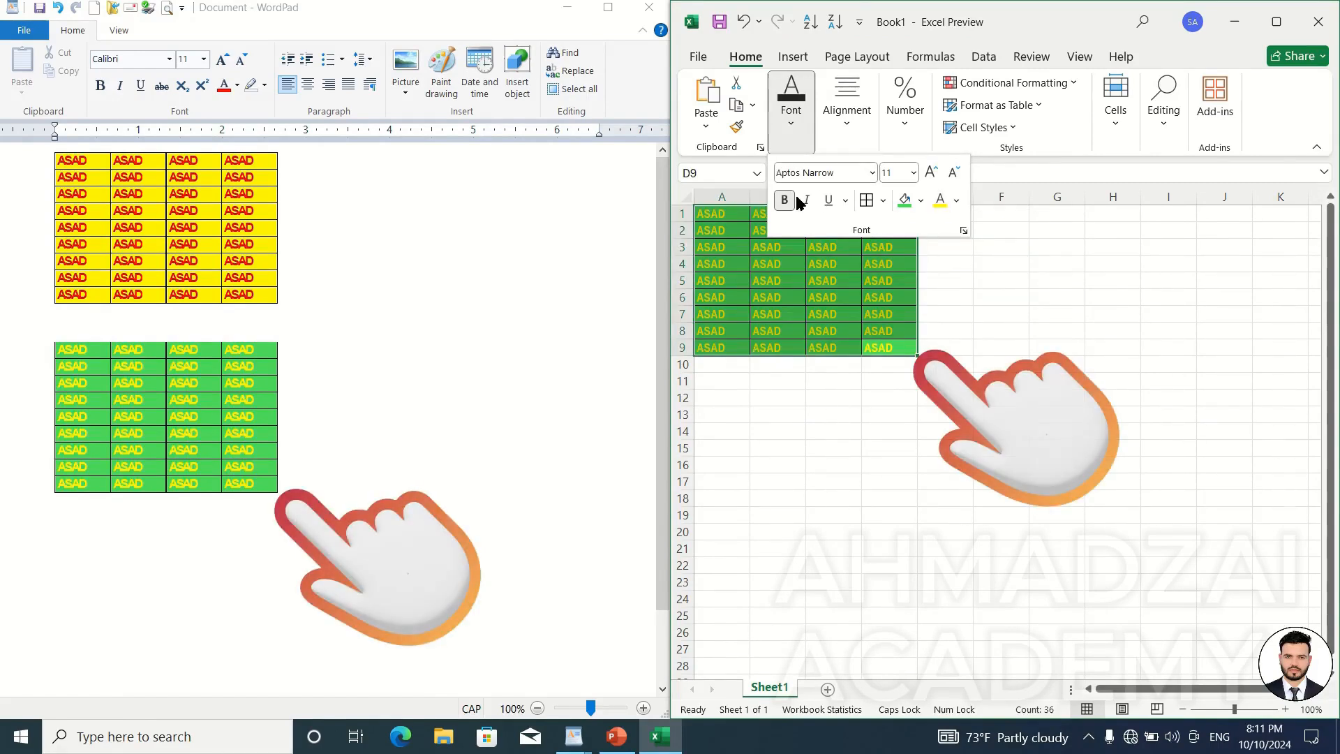
left_click(809, 201)
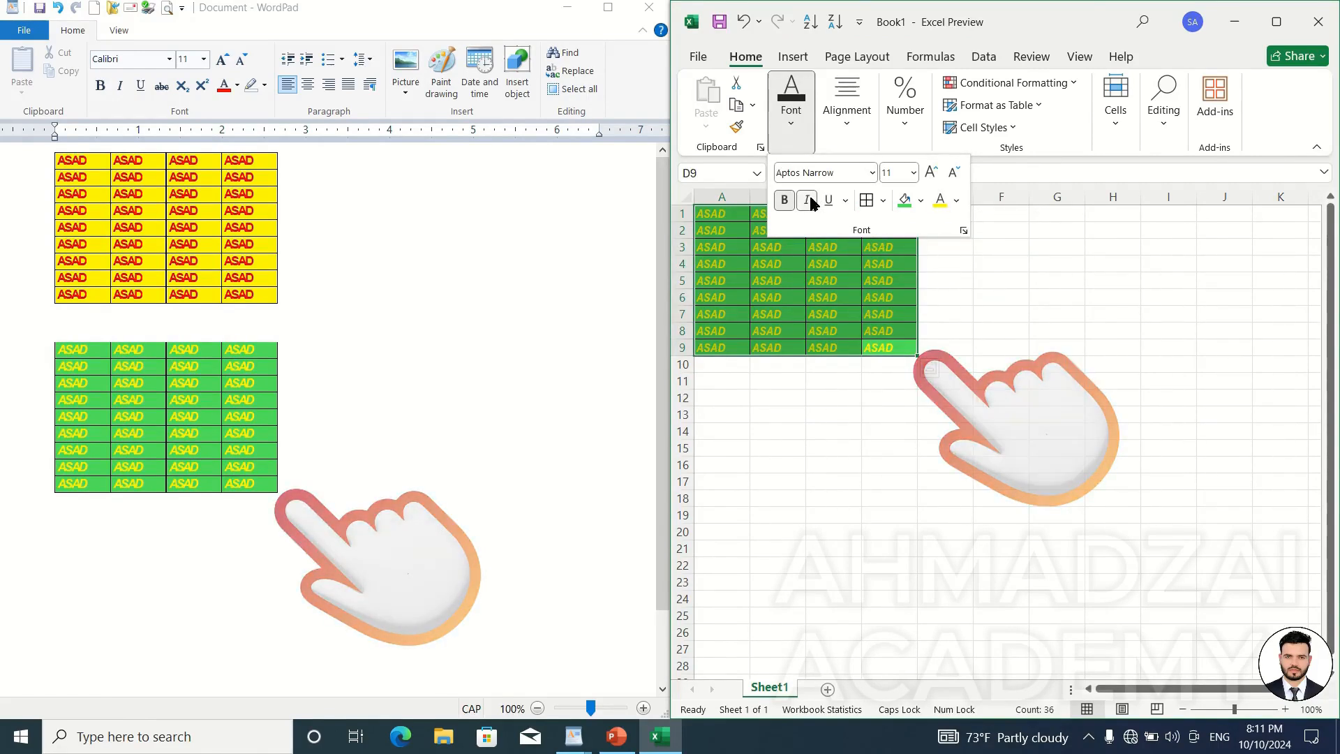
left_click(1033, 24)
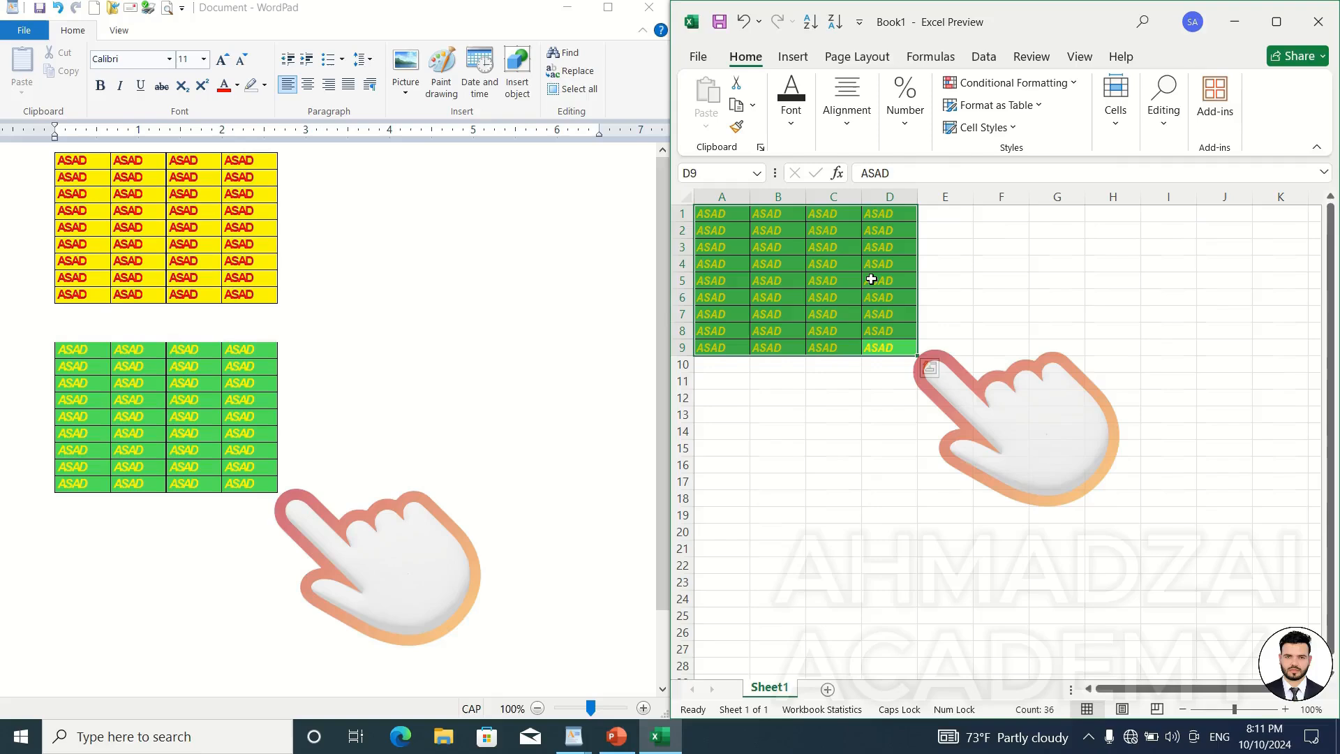
Replace the content of every cell in A1:D9 with a different sample first name in a single entry
type("S")
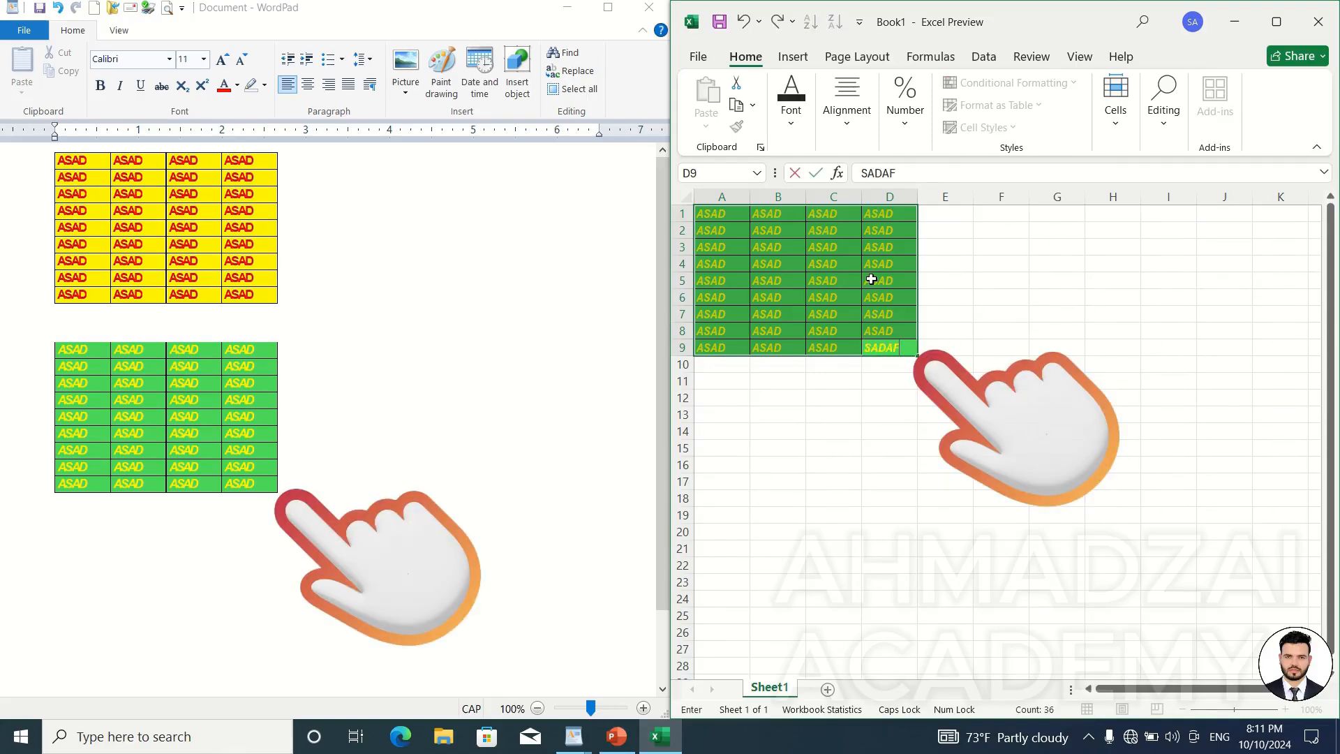
key("ctrl+Return")
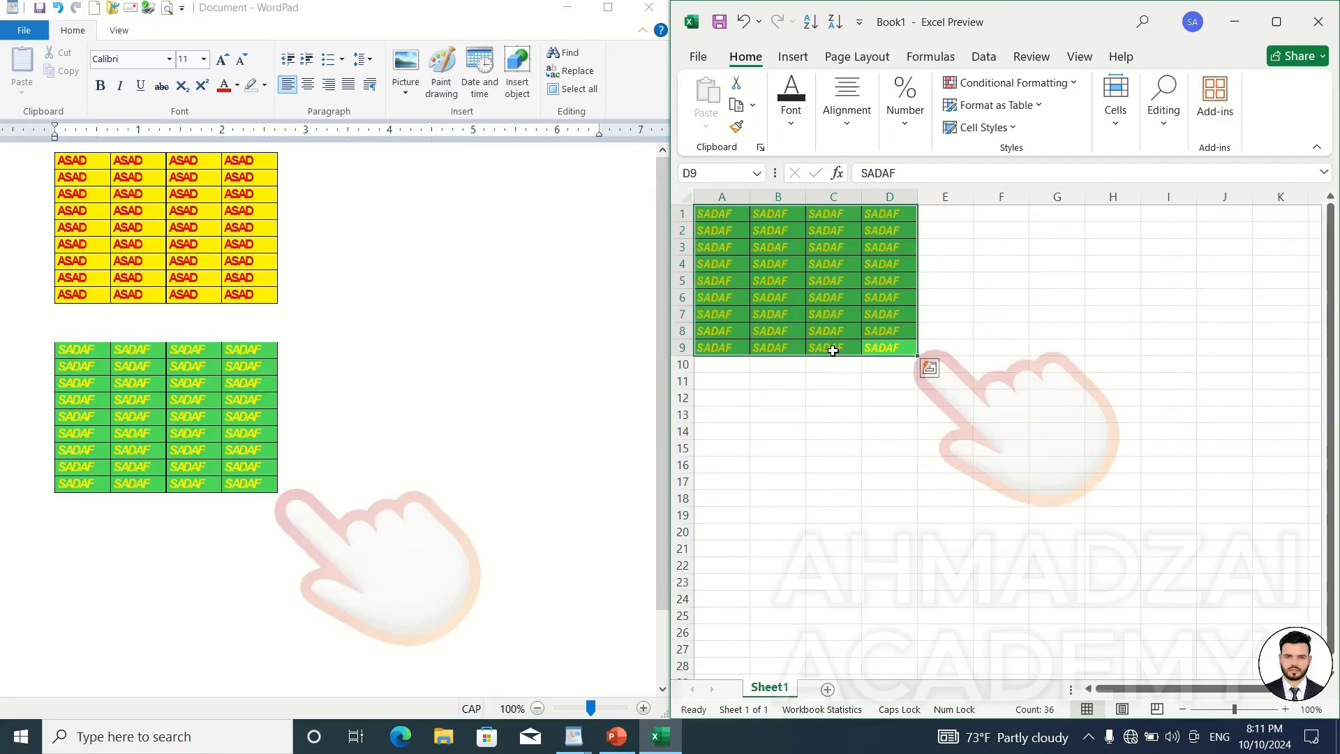
key("ctrl+q")
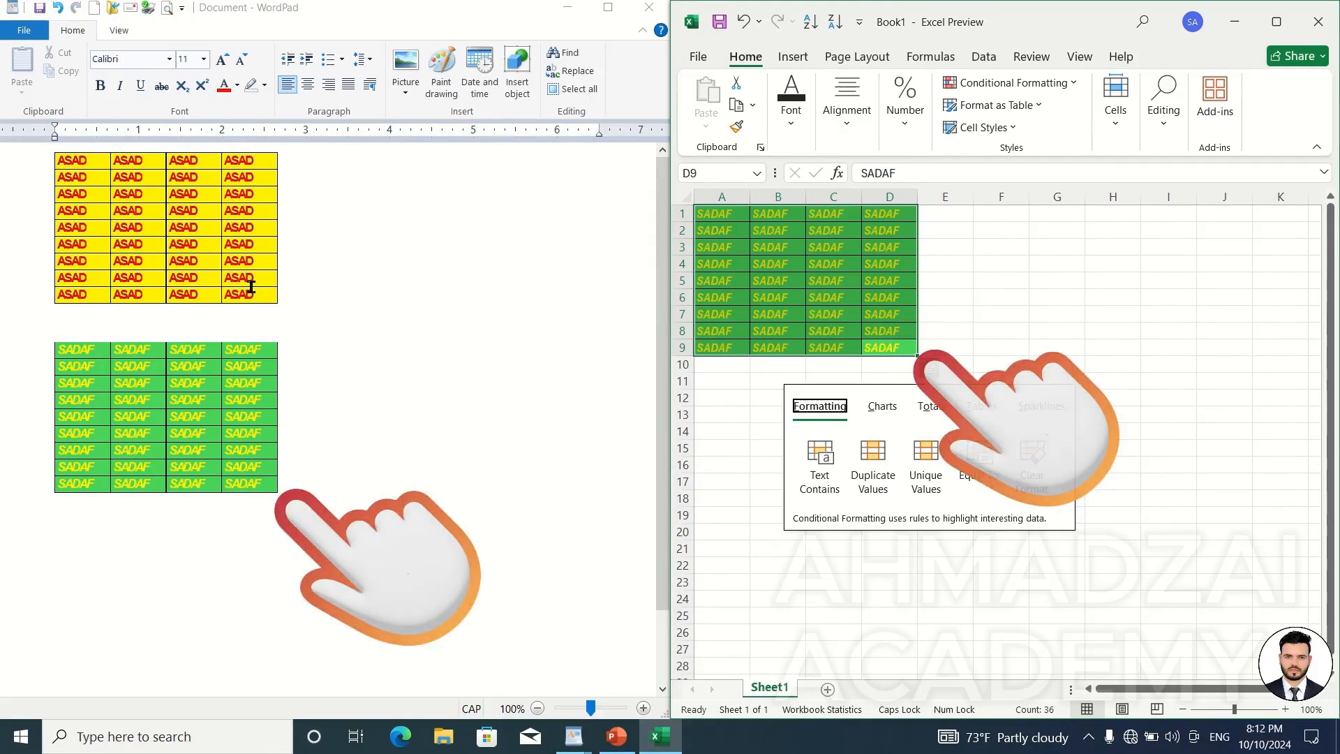
Close the Excel workbook, and close the WordPad document with the two pasted tables without saving it
left_click(1317, 21)
left_click(708, 390)
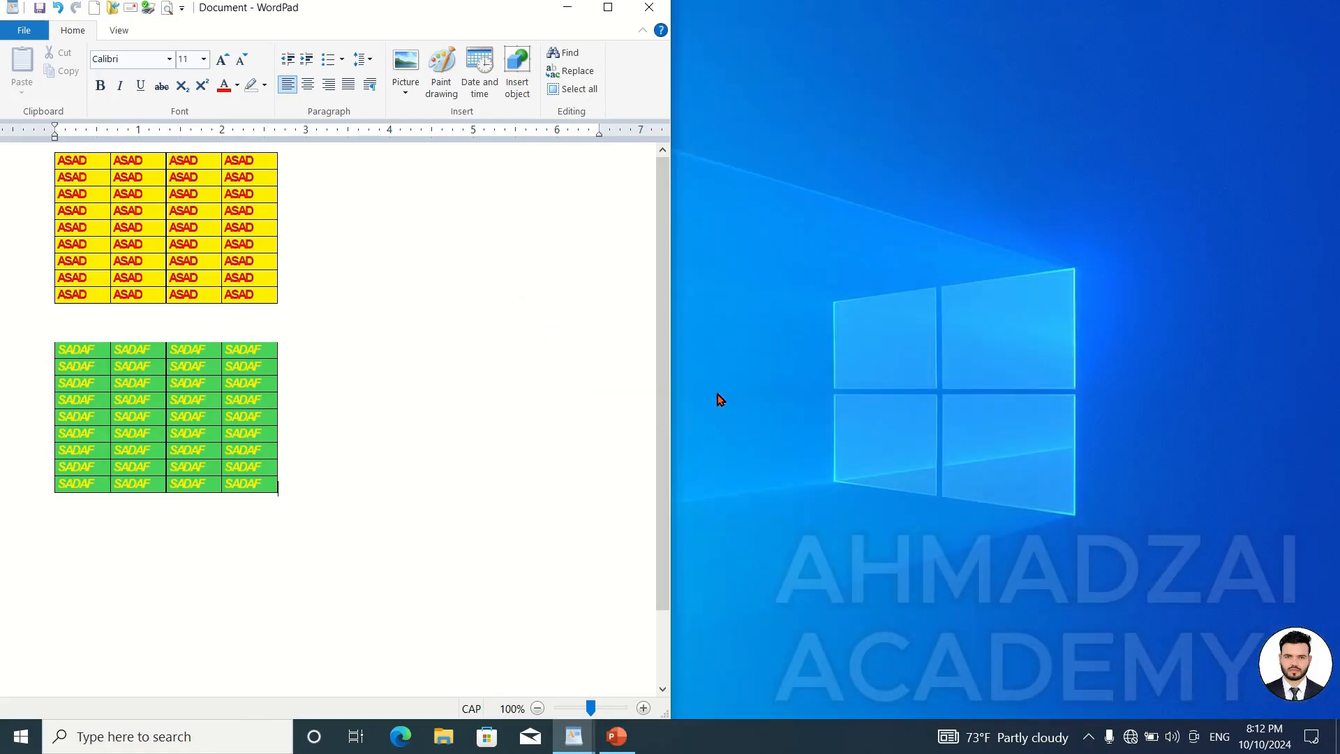
left_click(607, 7)
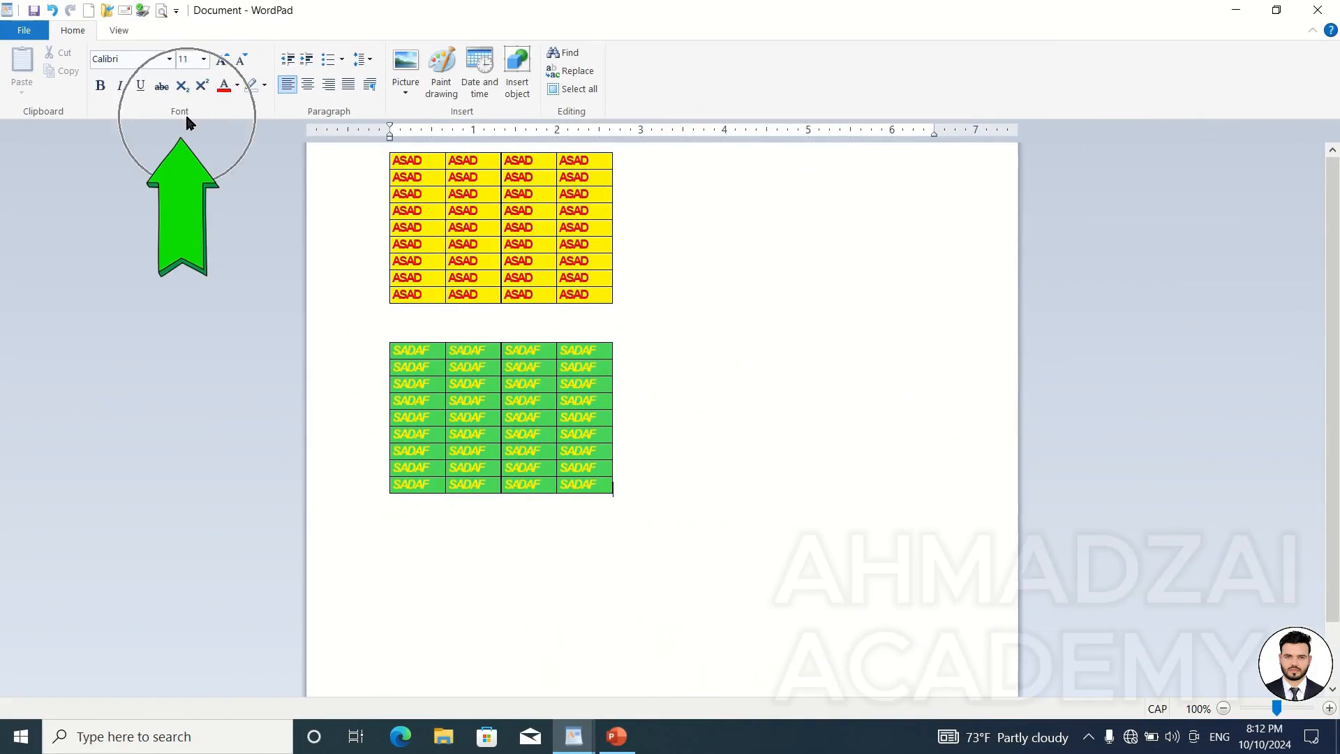
left_click(1336, 10)
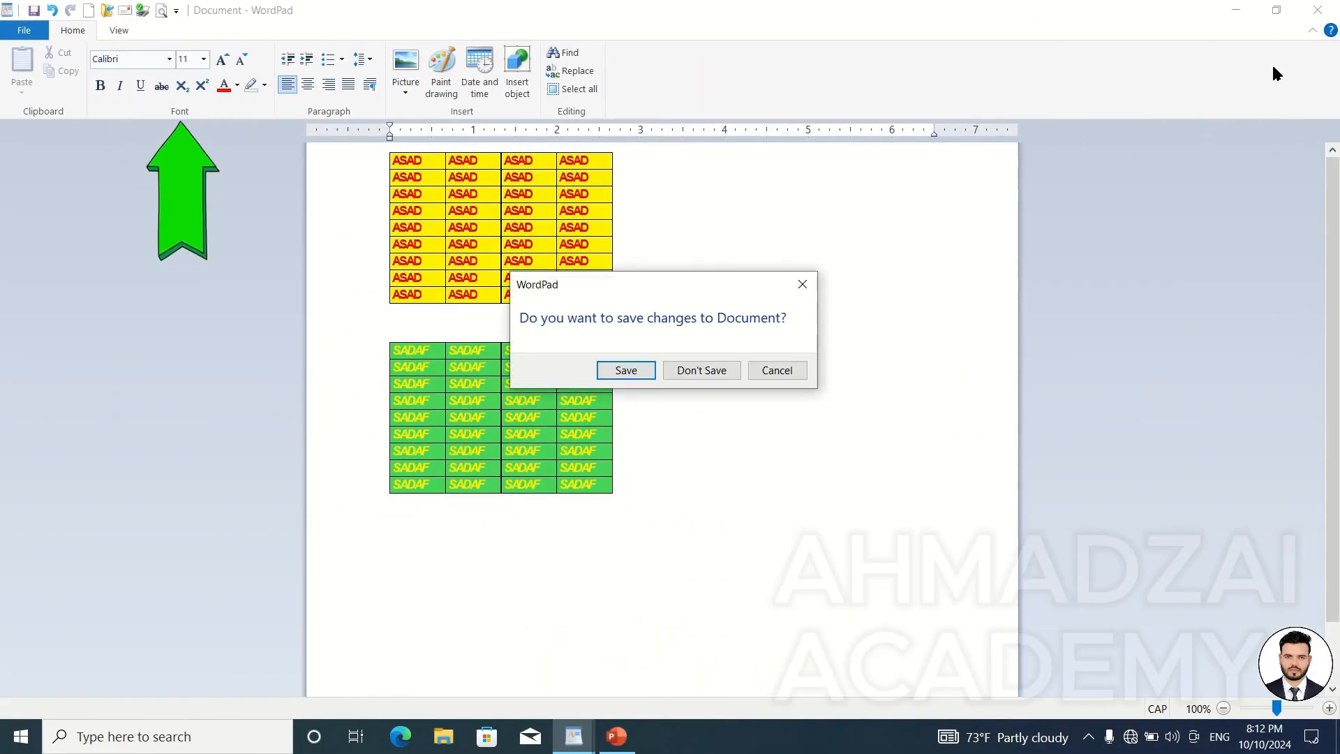
left_click(713, 375)
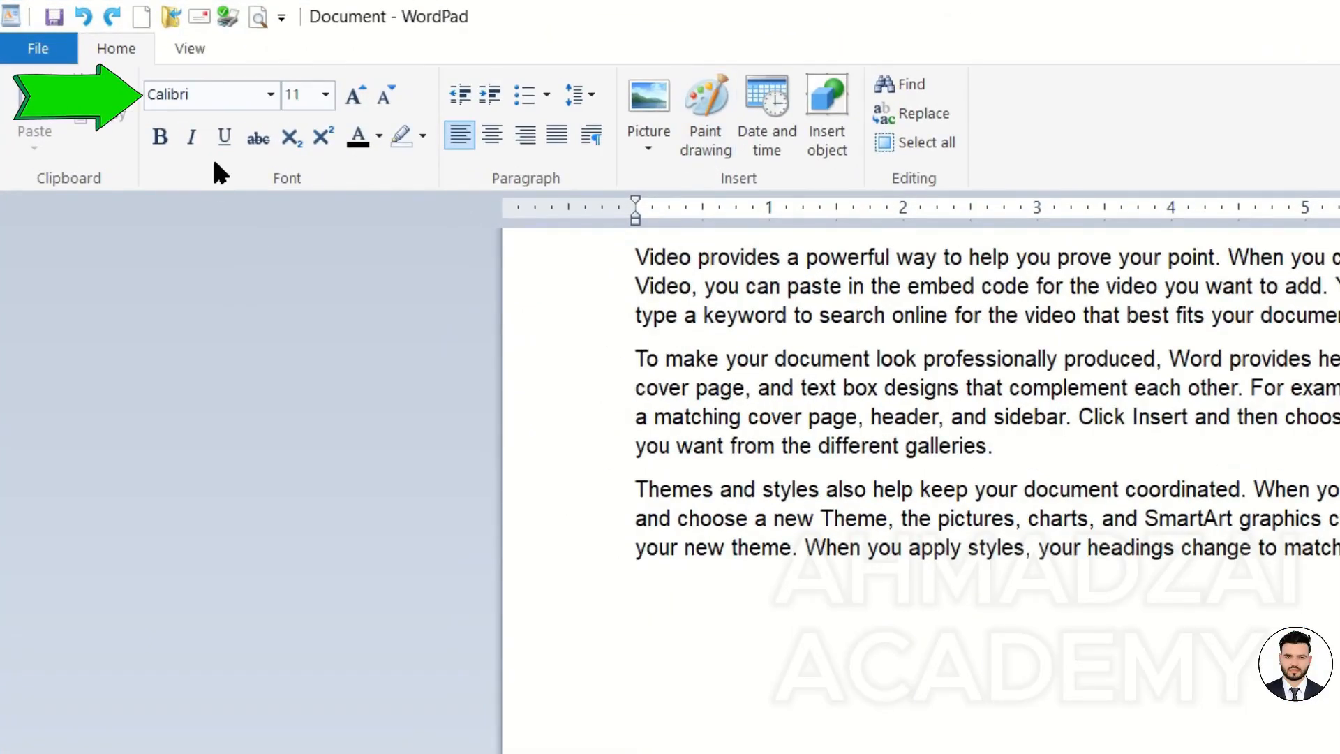
Examine the available font sizes for the text in the remaining WordPad document
left_click(883, 488)
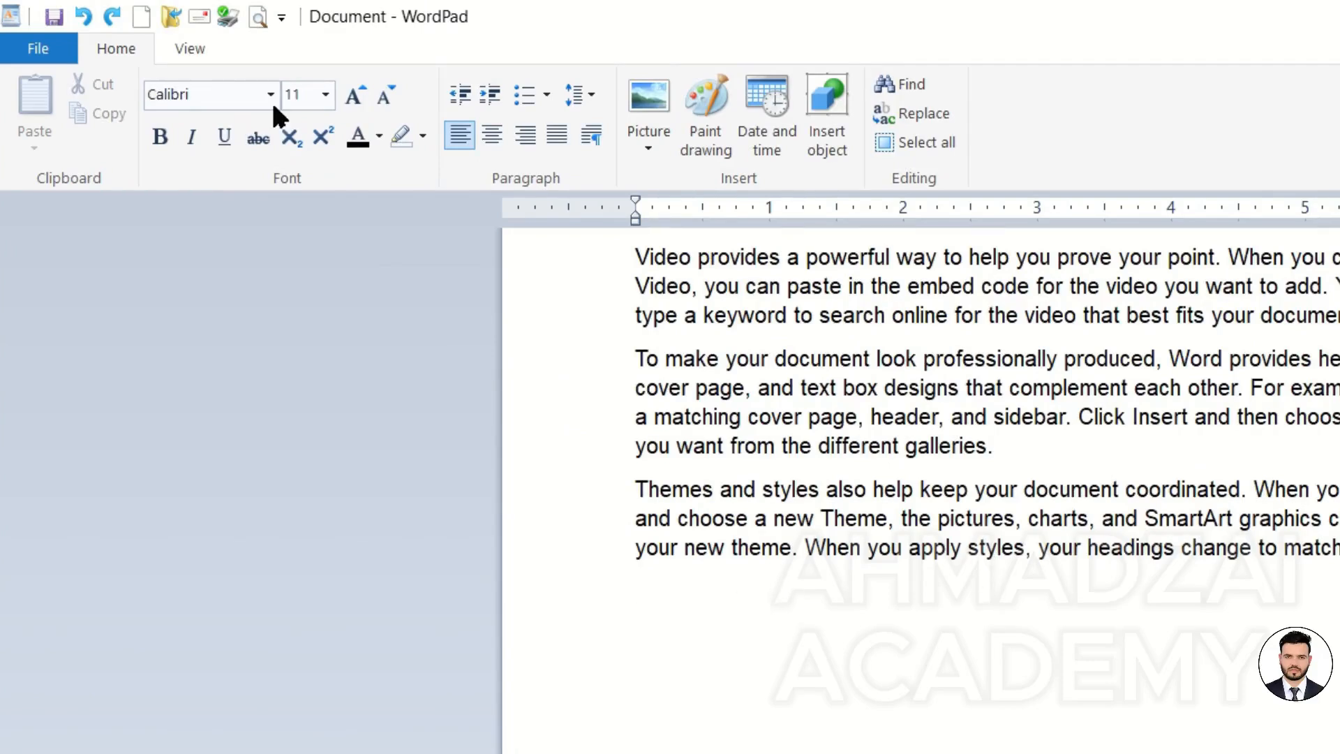
left_click(326, 95)
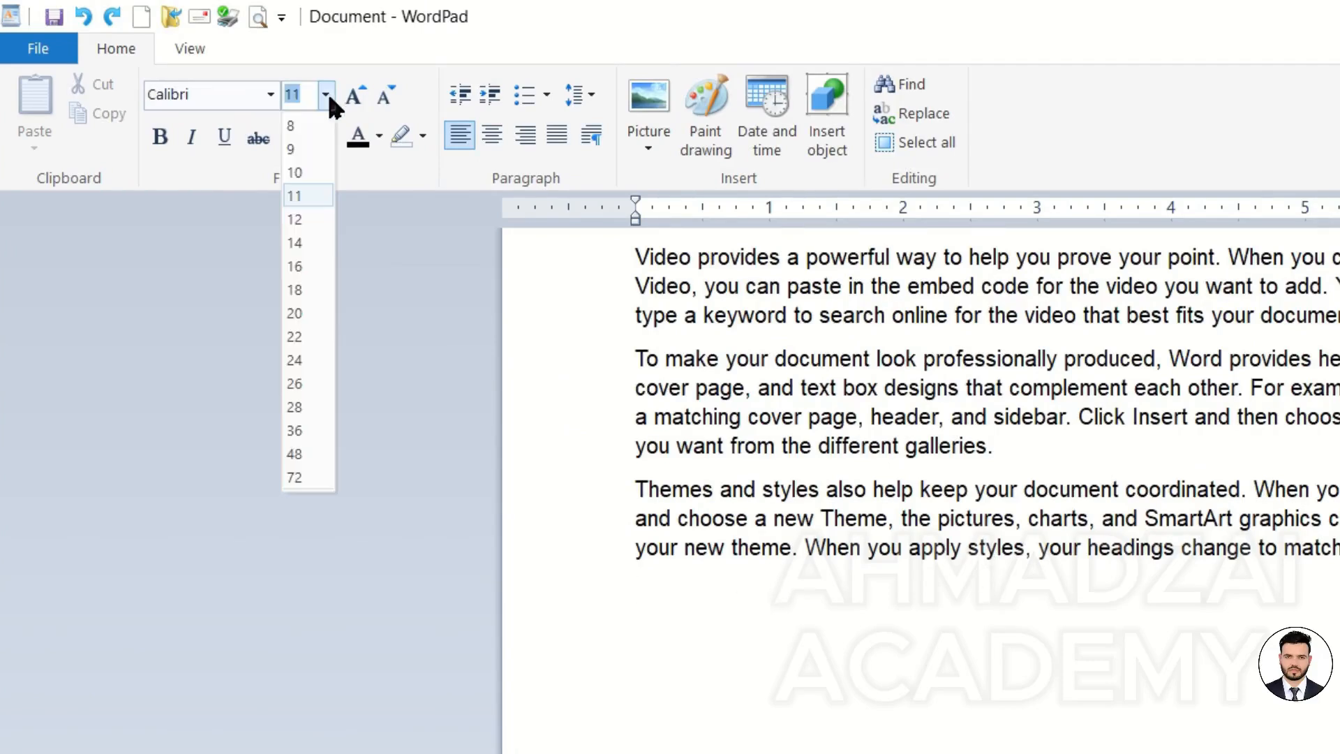
left_click(323, 429)
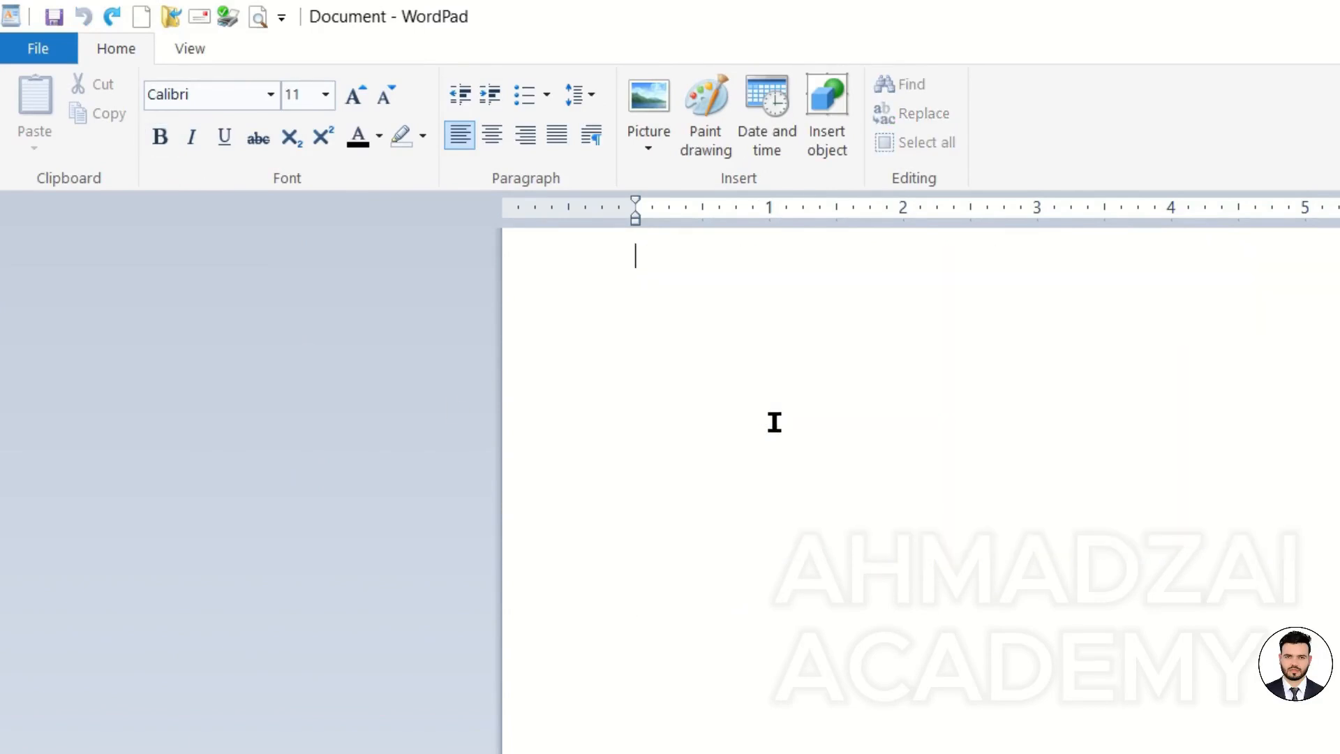
Paste the three sample paragraphs into the blank document, and practise selecting a word, a line and the first paragraph
key("ctrl+v")
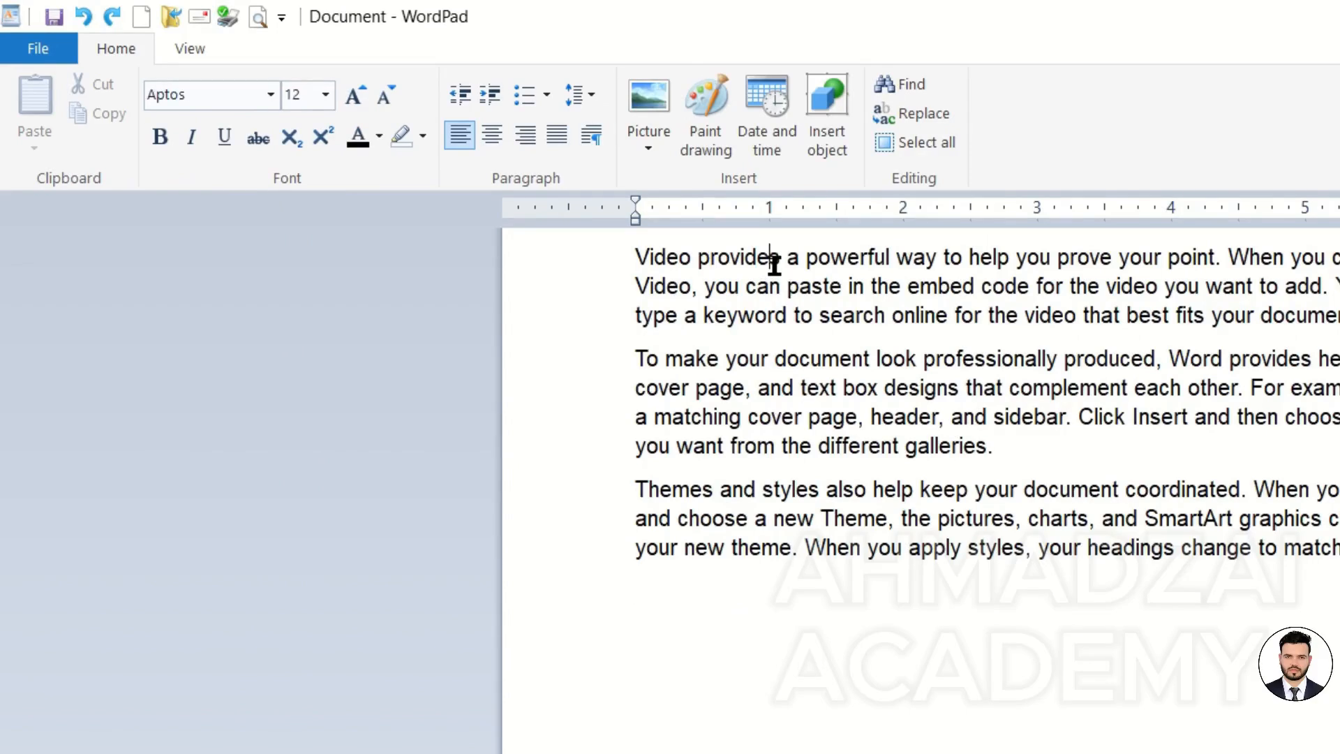
double_click(773, 264)
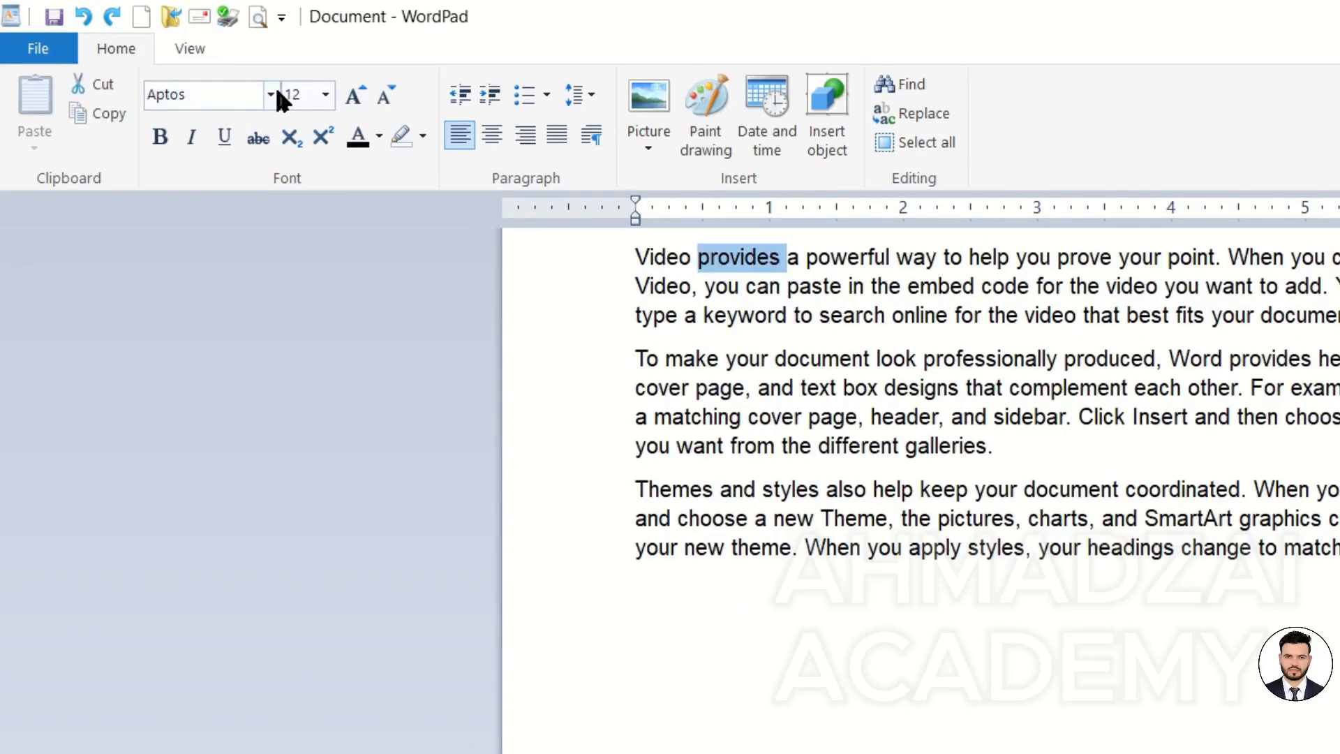
left_click(752, 353)
left_click_drag(631, 264, 867, 260)
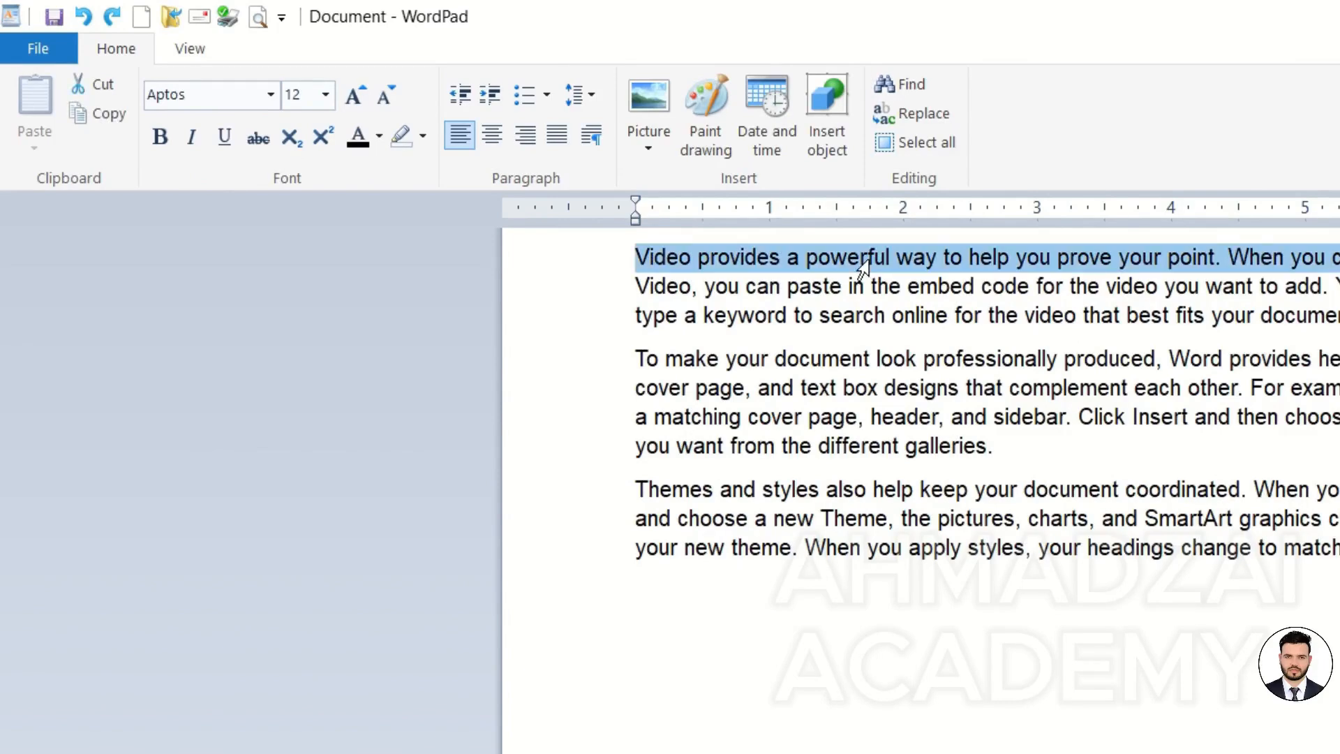
left_click(1101, 265)
left_click_drag(637, 253, 1093, 321)
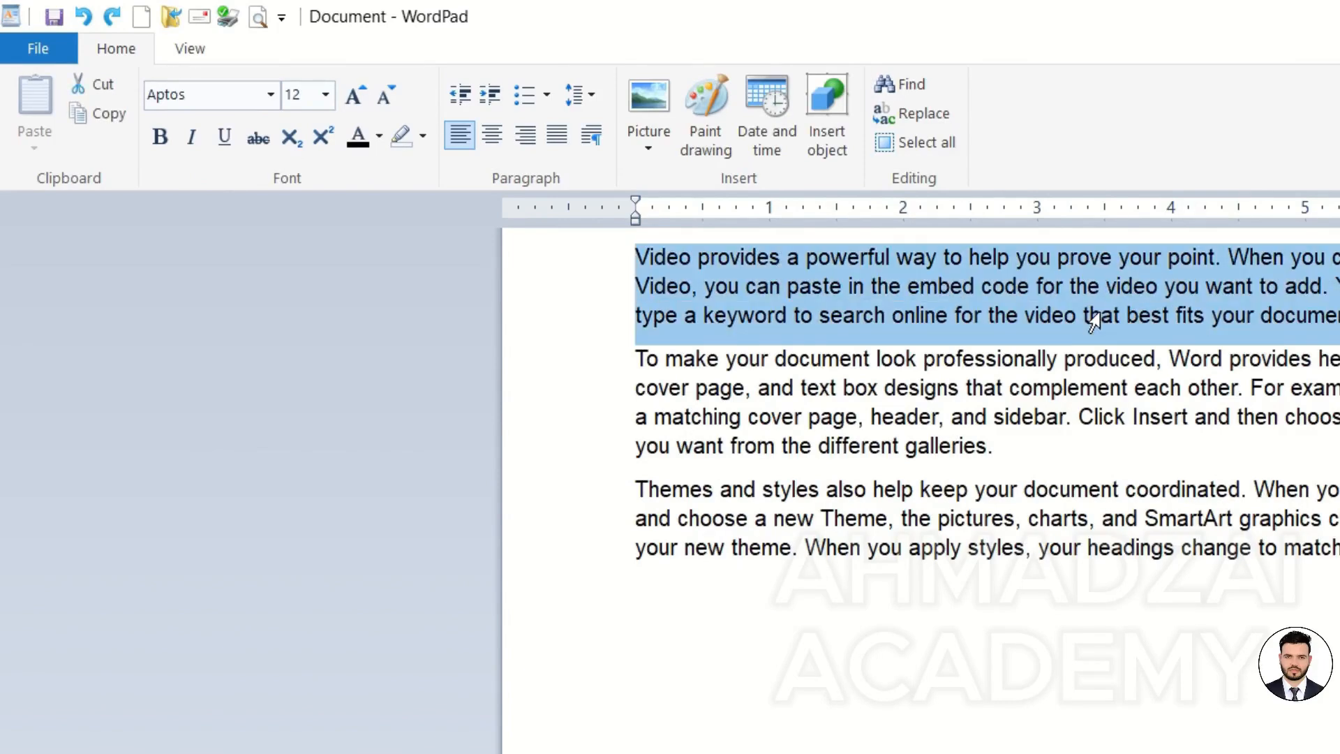
Select the whole document text and browse the available fonts without applying one
key("ctrl+a")
left_click(1032, 492)
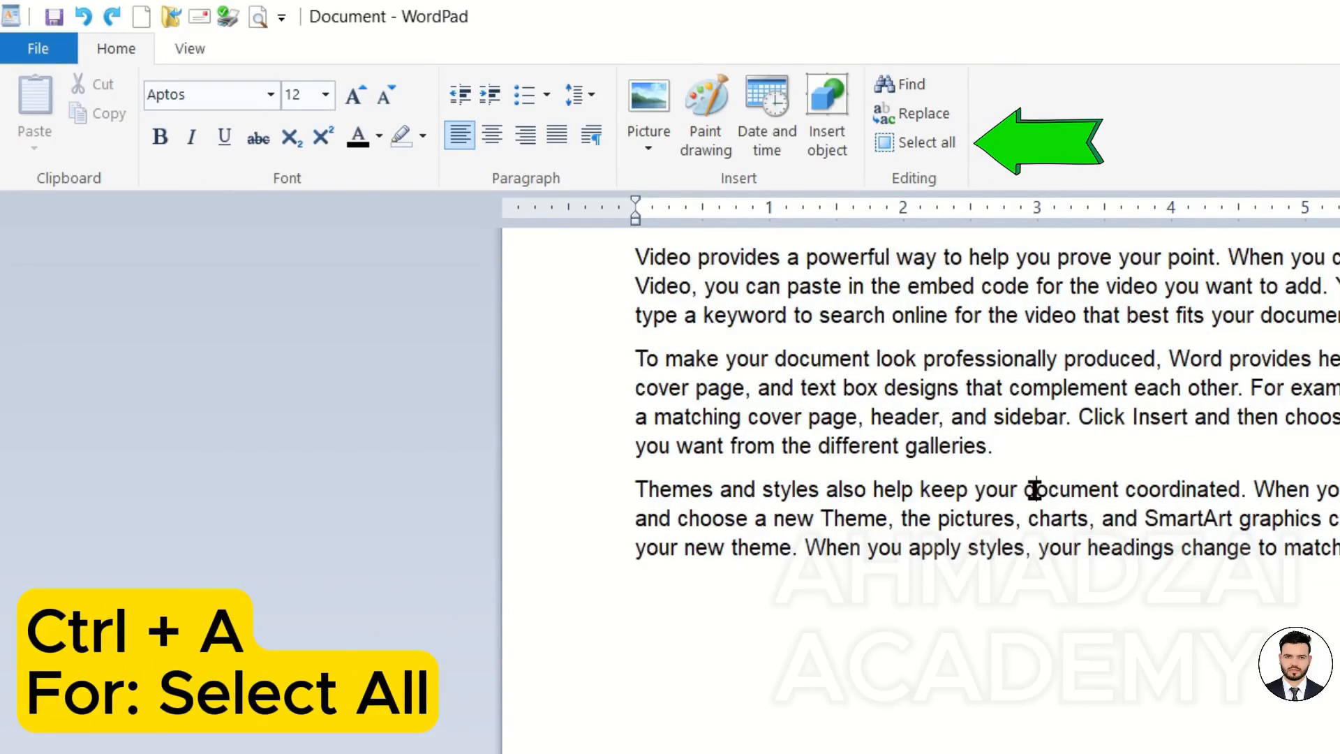
key("ctrl+a")
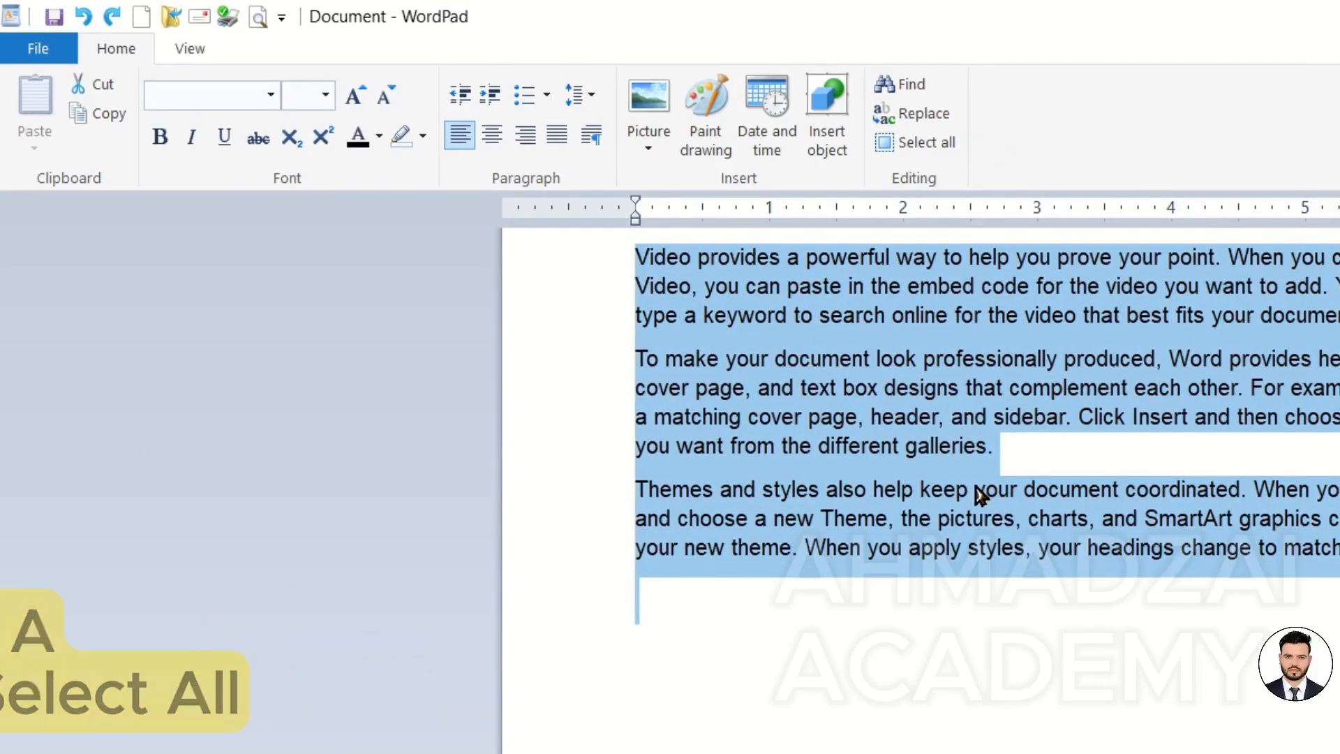
left_click(269, 95)
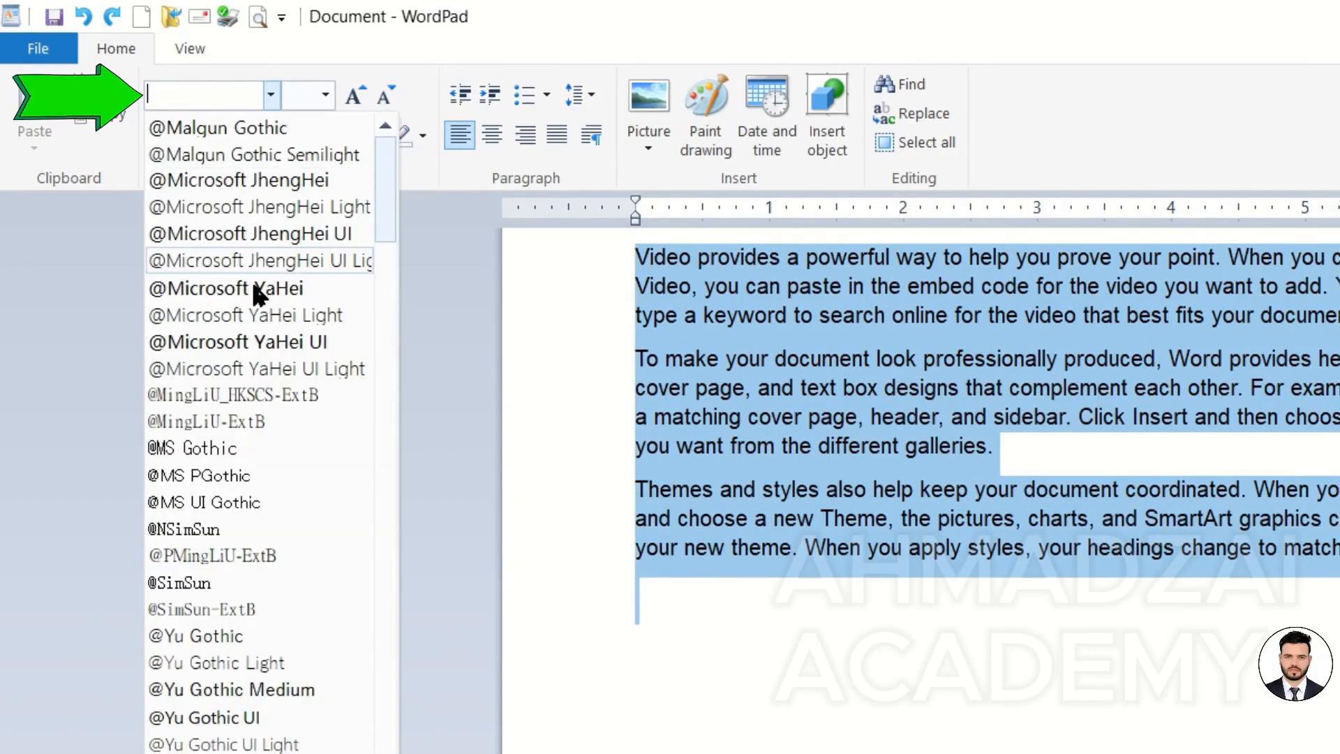
scroll(245, 489, "down", 2)
scroll(257, 508, "down", 5)
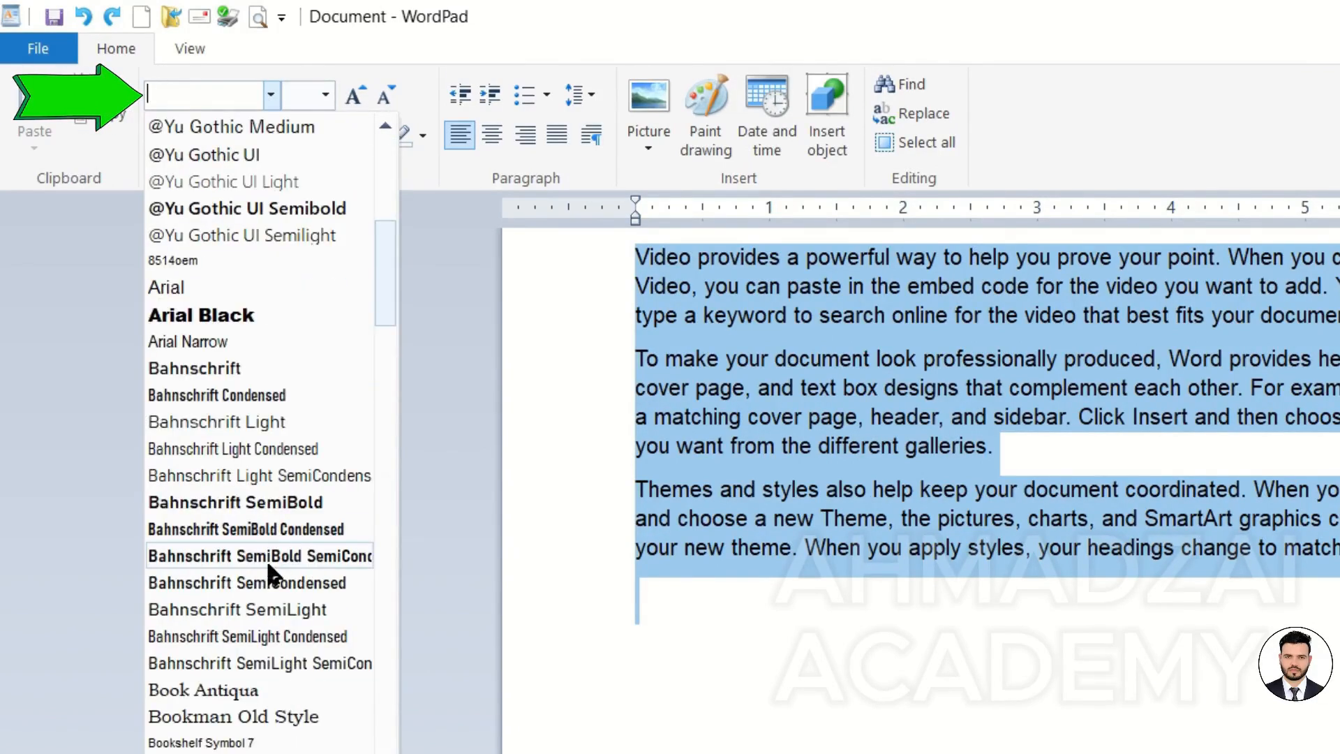
left_click(923, 450)
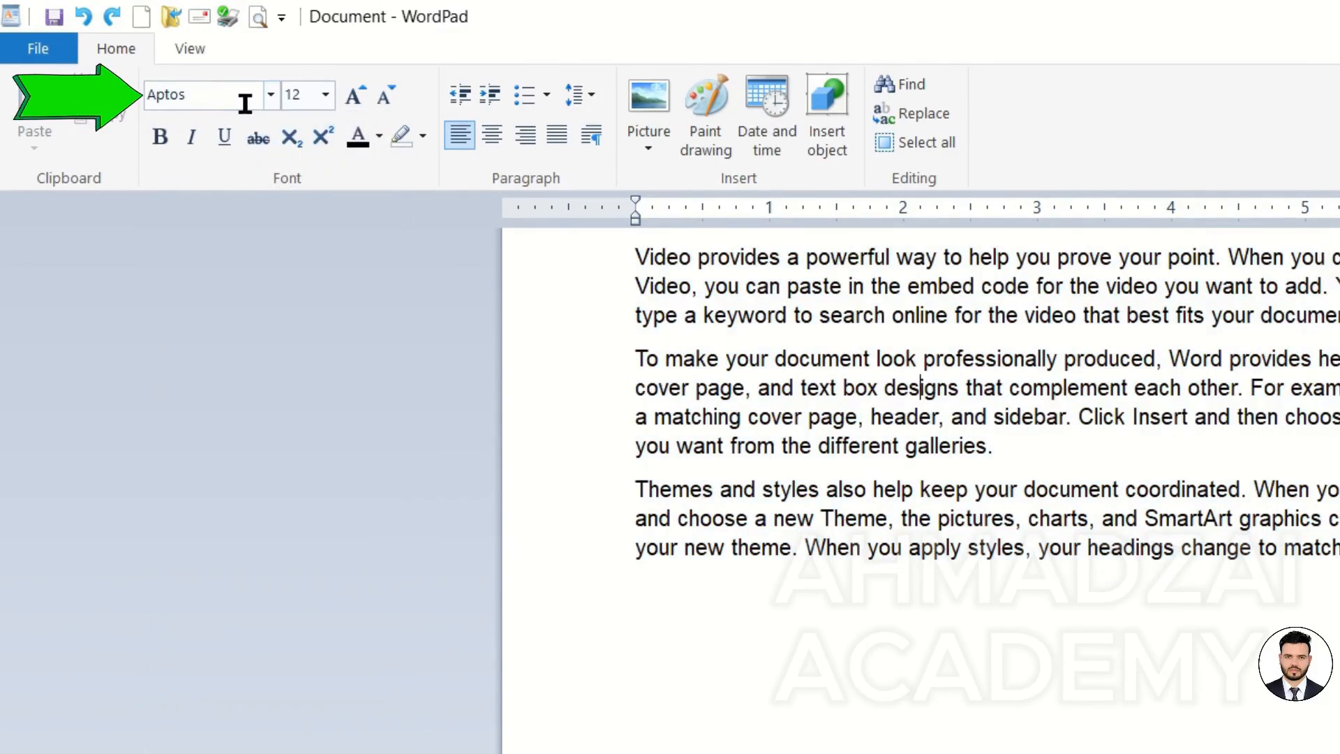
Try the fonts Microsoft PhagsPa, Juice ITC and Dubai Medium in turn on the whole document text
triple_click(626, 327)
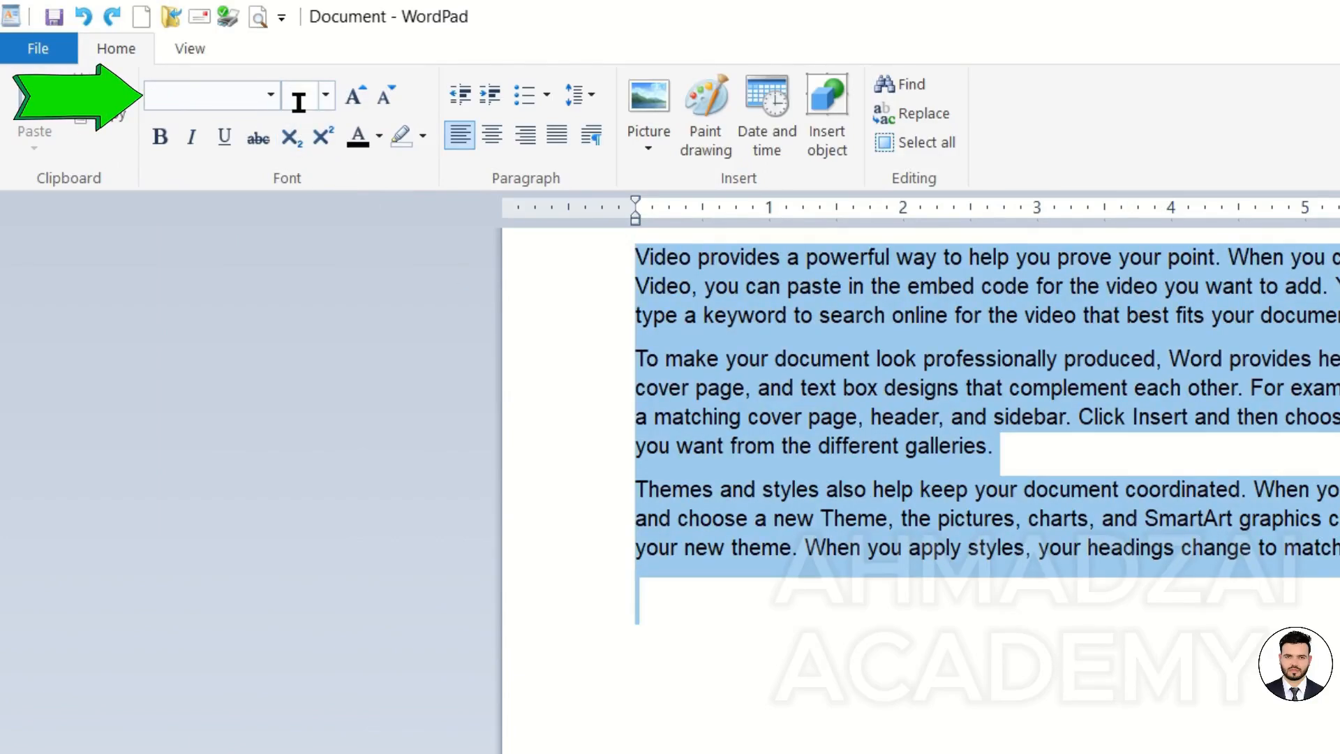
left_click(271, 95)
scroll(277, 388, "down", 15)
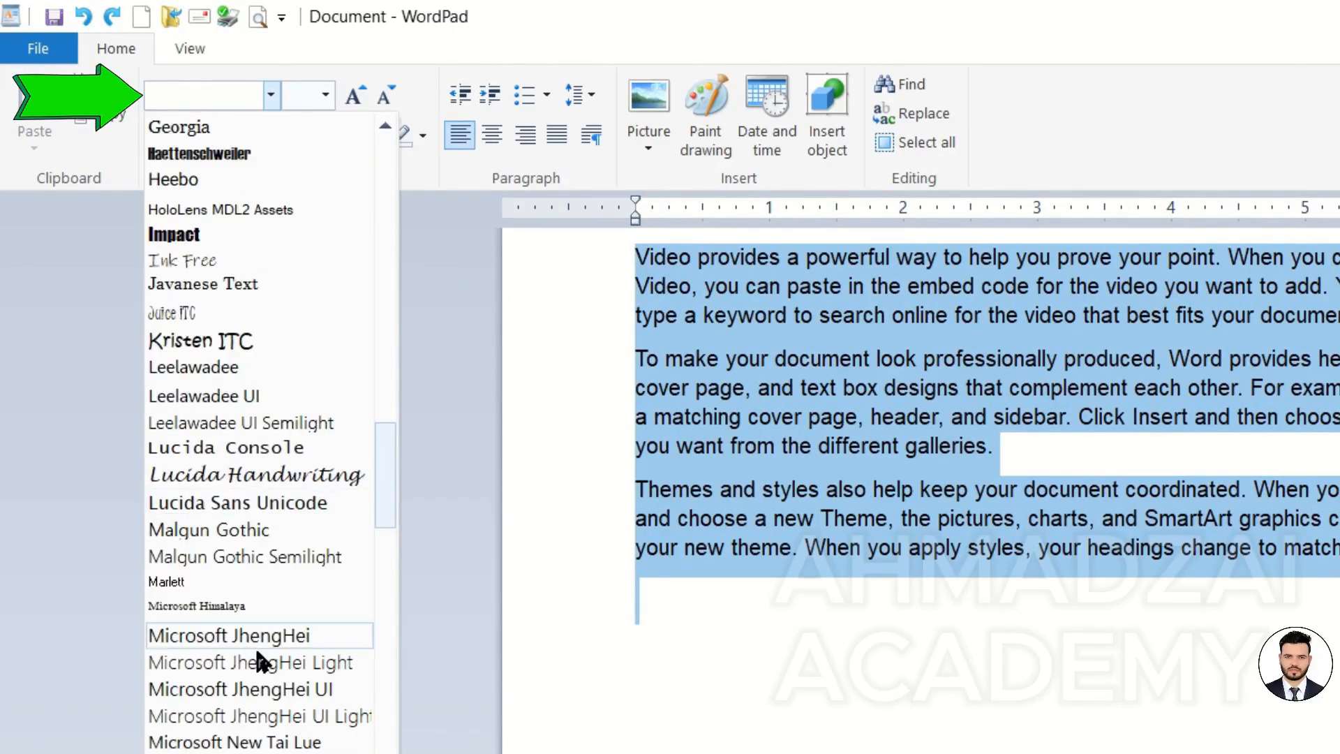
left_click(251, 752)
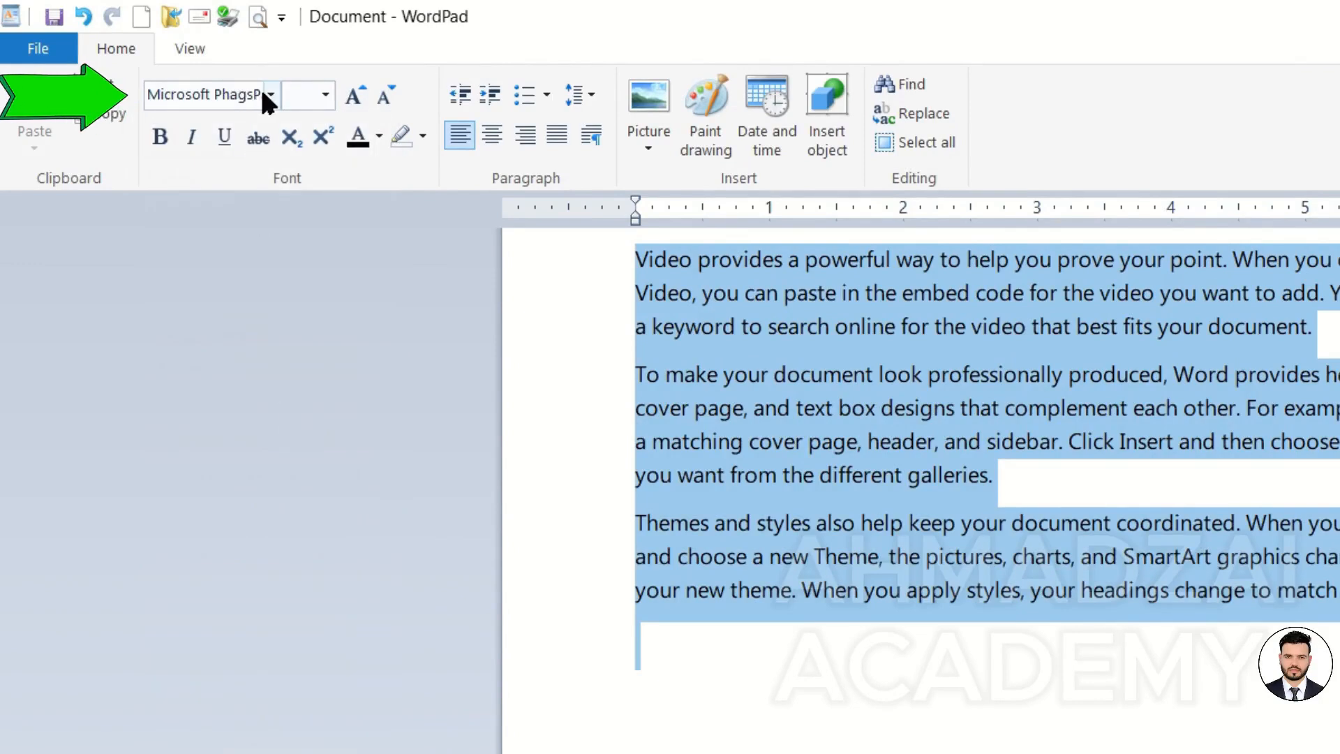
left_click(266, 95)
left_click(270, 94)
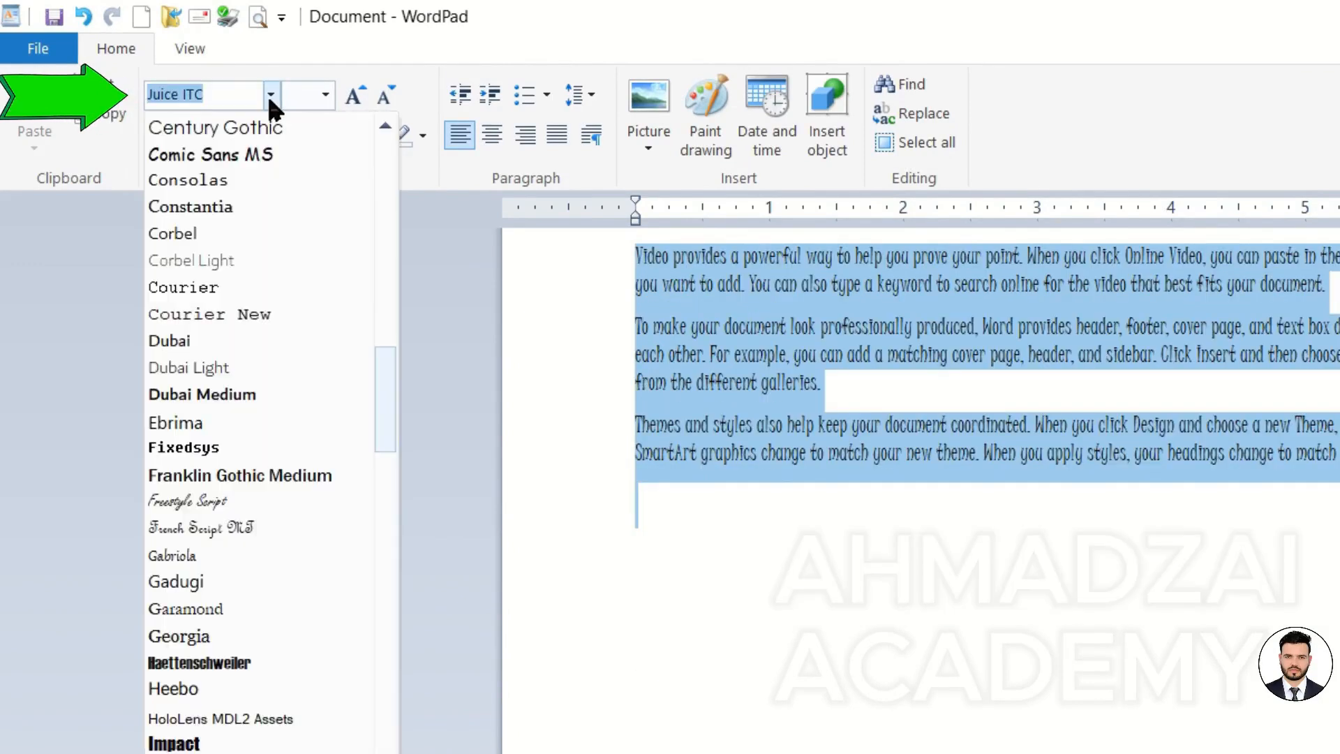
left_click(251, 388)
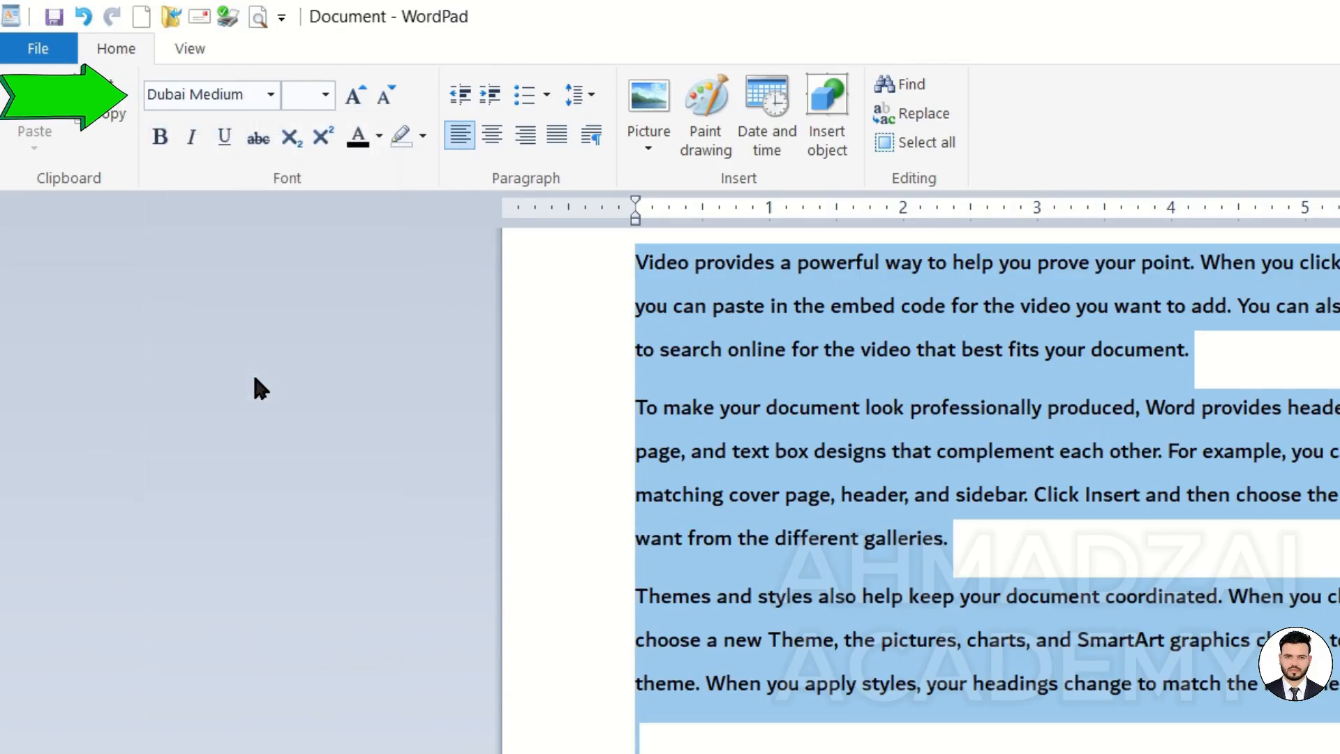
Try the font Segoe UI Black and then Wingdings on the whole document text
left_click(270, 94)
scroll(255, 381, "down", 20)
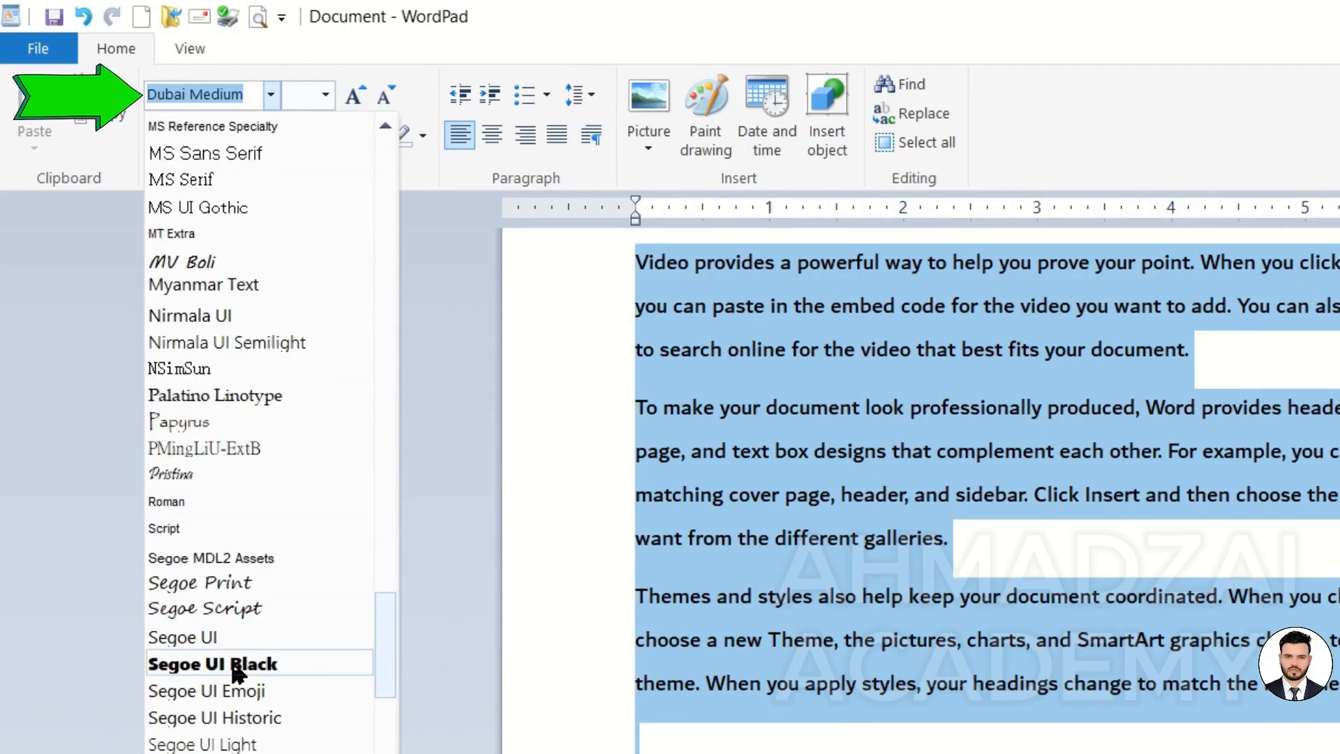
left_click(237, 667)
left_click(269, 95)
scroll(271, 328, "down", 10)
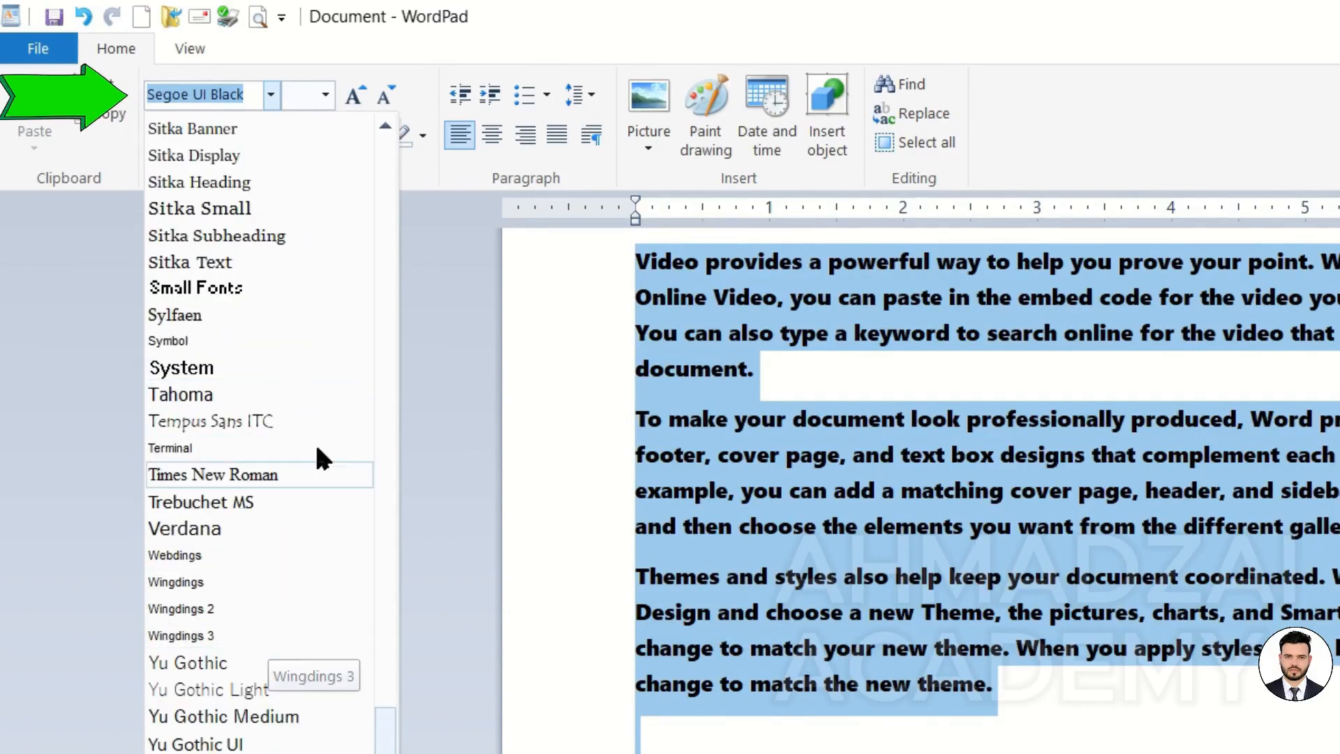
left_click(298, 574)
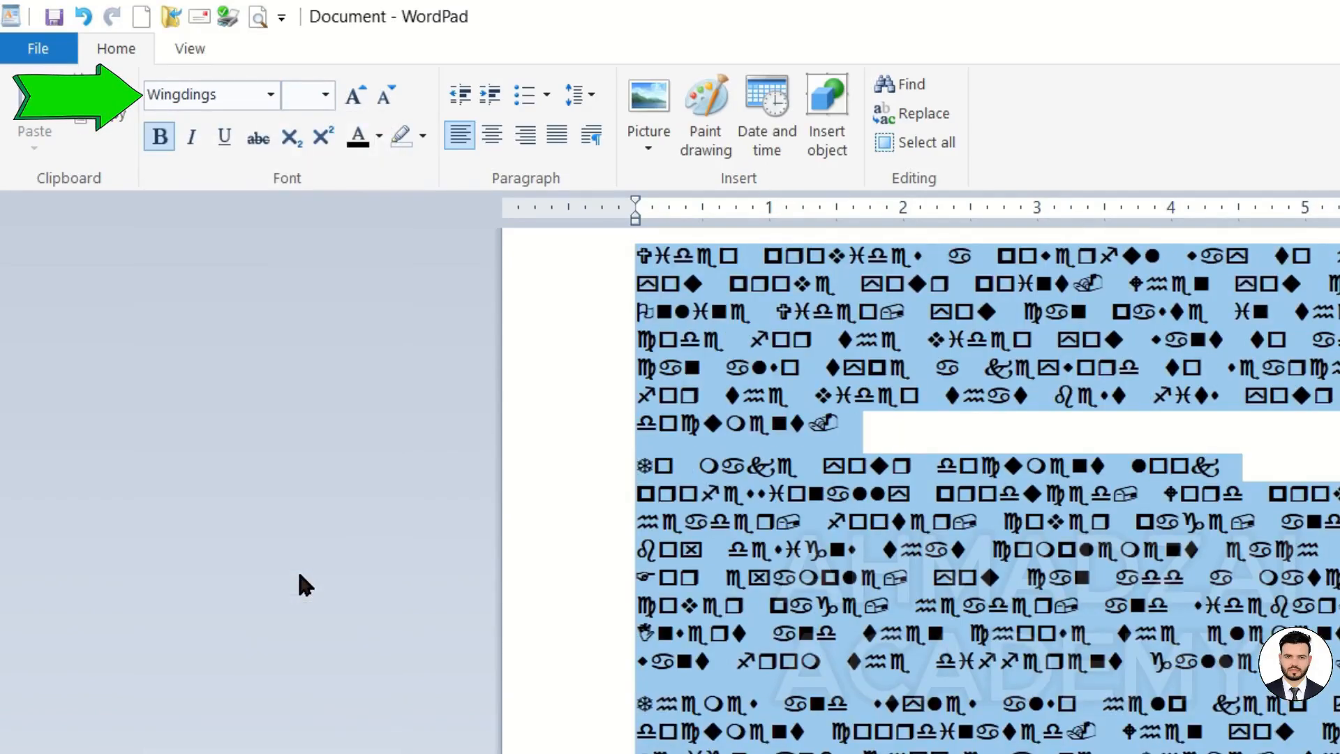
Set the font of the whole document text to Times New Roman and look back through the font choices
left_click(272, 94)
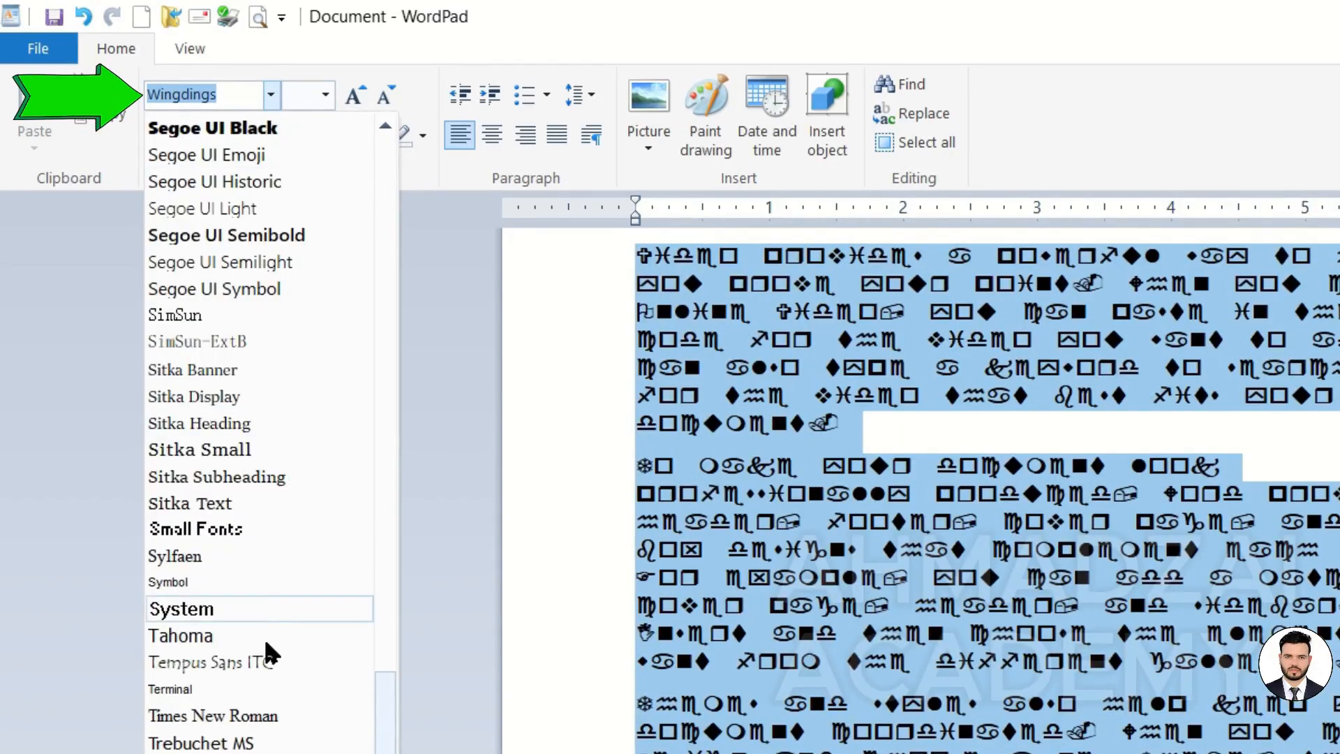
left_click(266, 718)
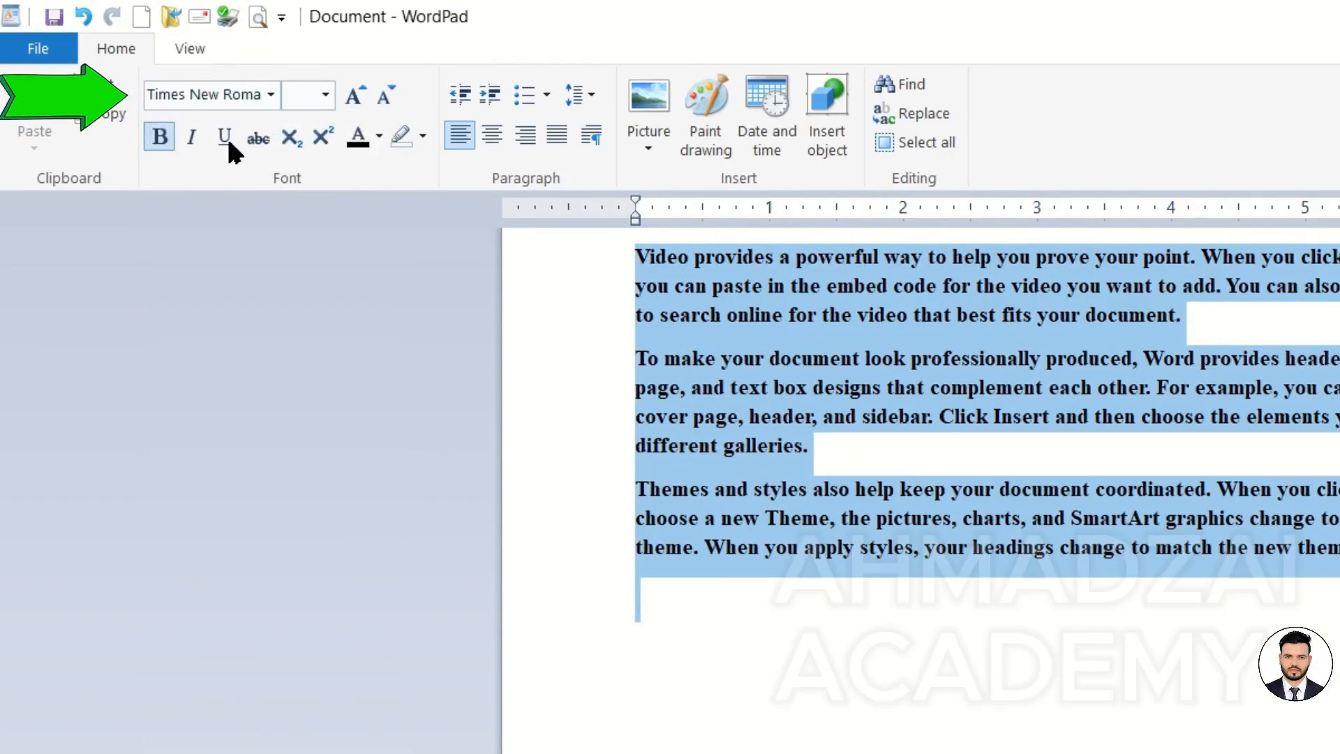
left_click(265, 94)
scroll(270, 119, "up", 7)
scroll(265, 115, "up", 20)
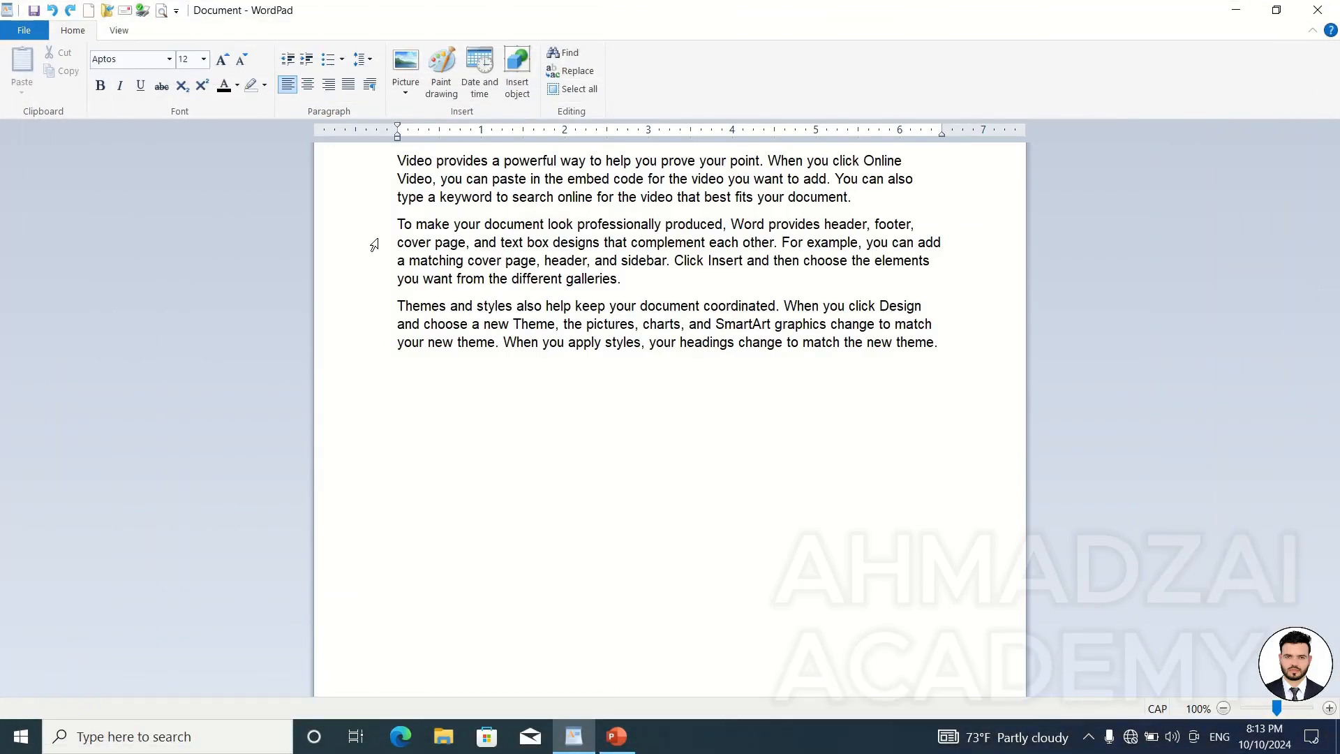
Select all the text and show more fonts in a maximized Windows font settings window
left_click(170, 58)
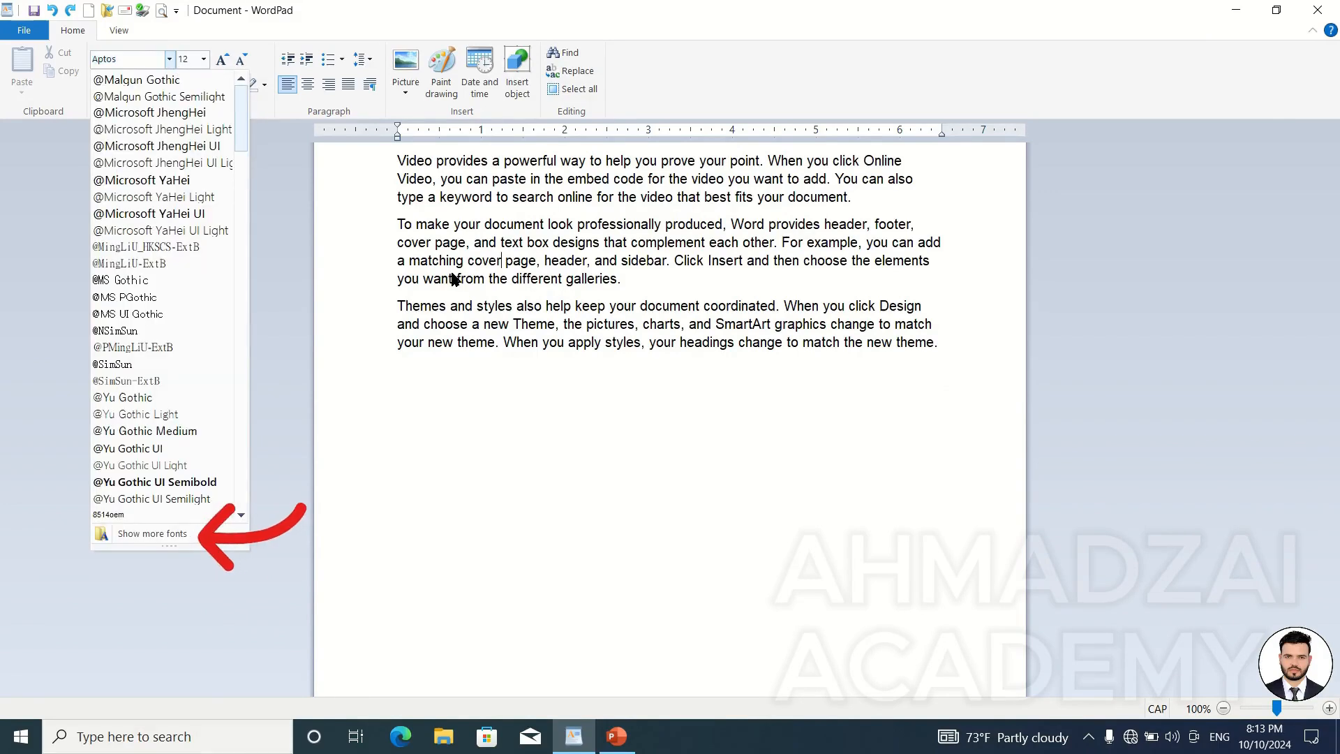
left_click(514, 370)
key("ctrl+a")
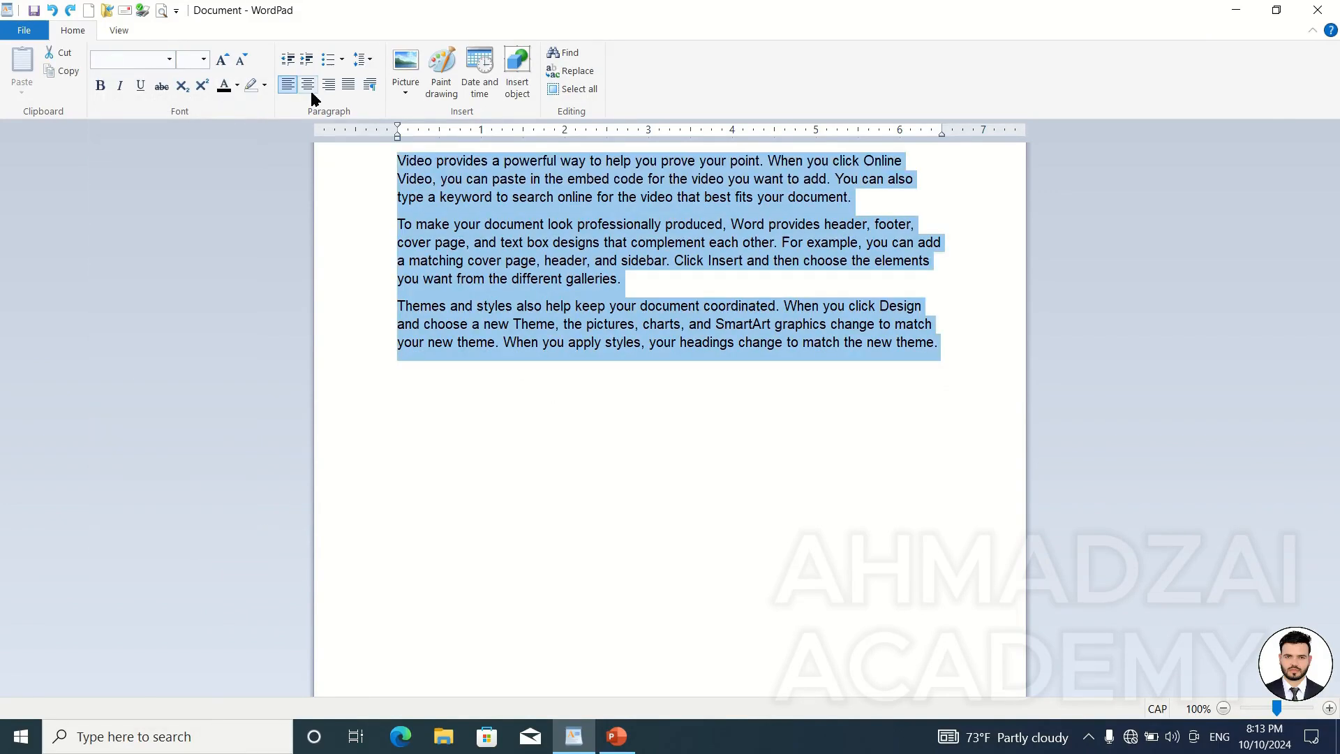
left_click(168, 59)
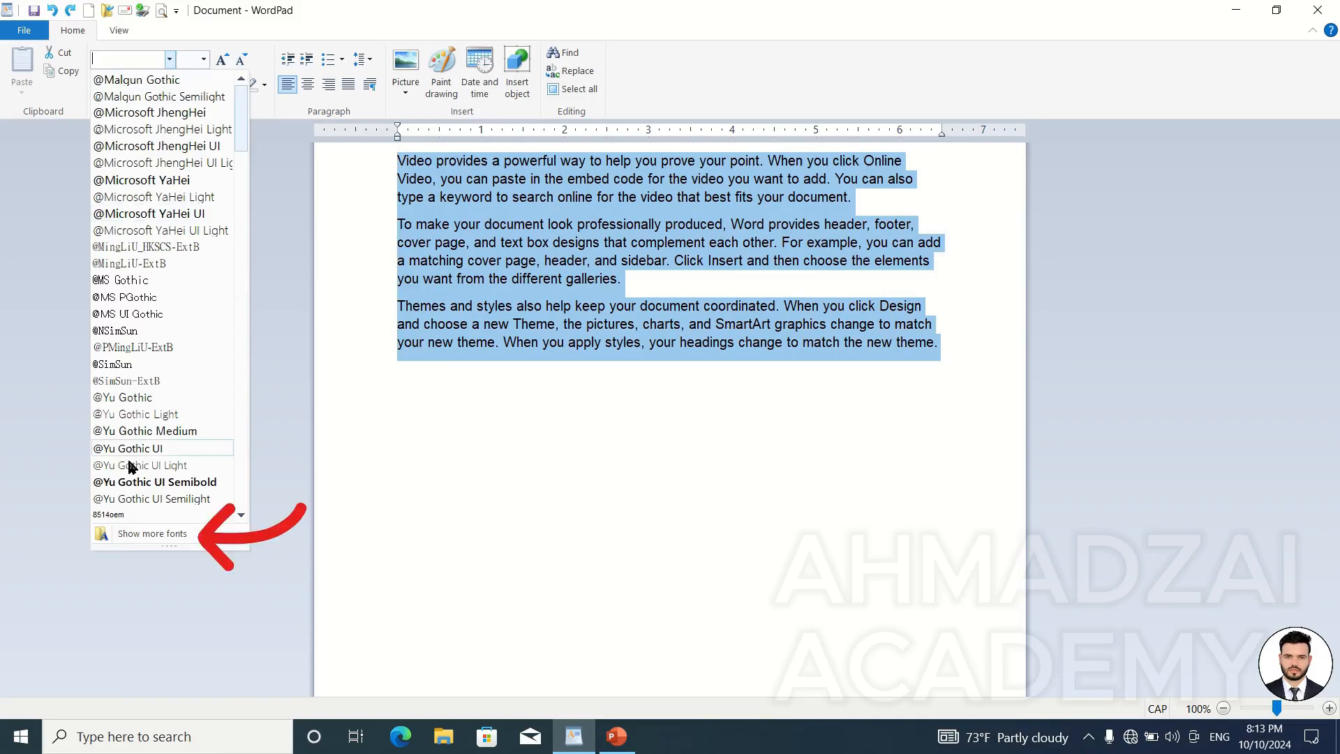
left_click(164, 534)
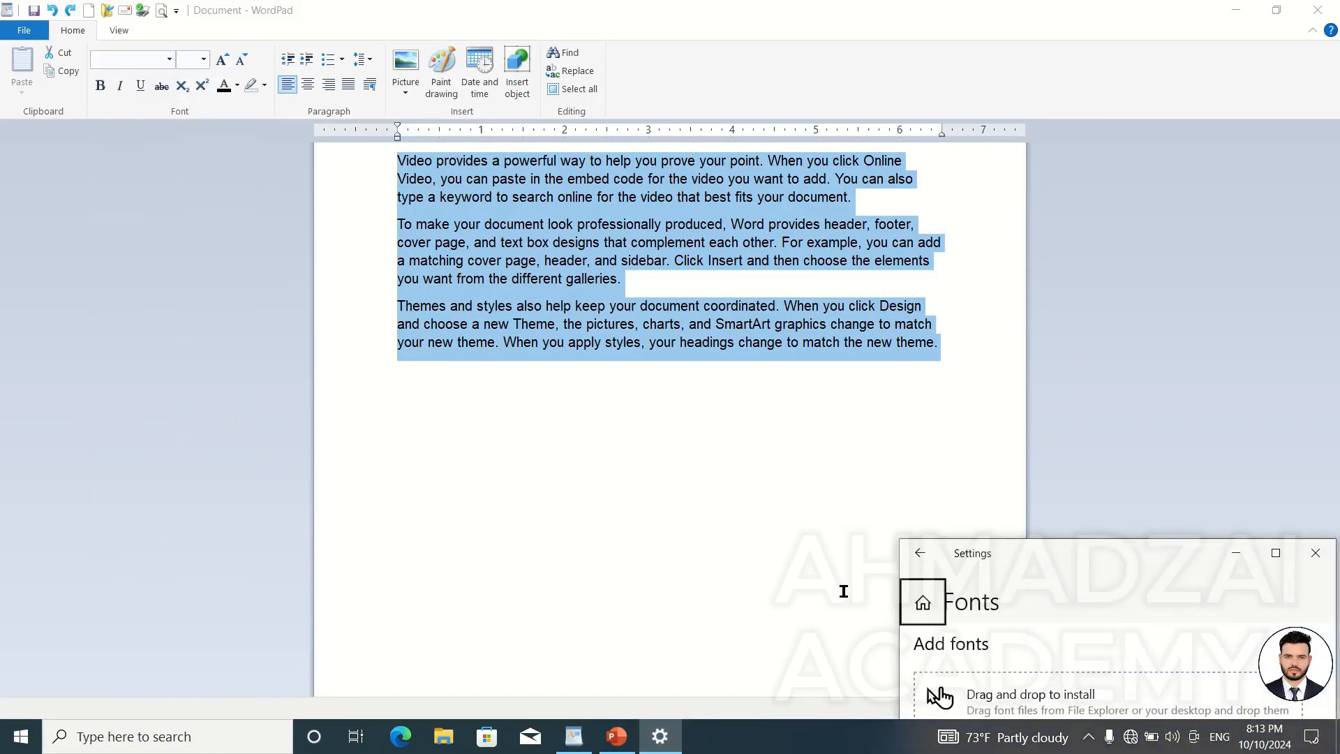
left_click(1275, 554)
Examine the fonts installed in Windows and the option for getting more, and close the font settings to return to WordPad
scroll(802, 422, "down", 8)
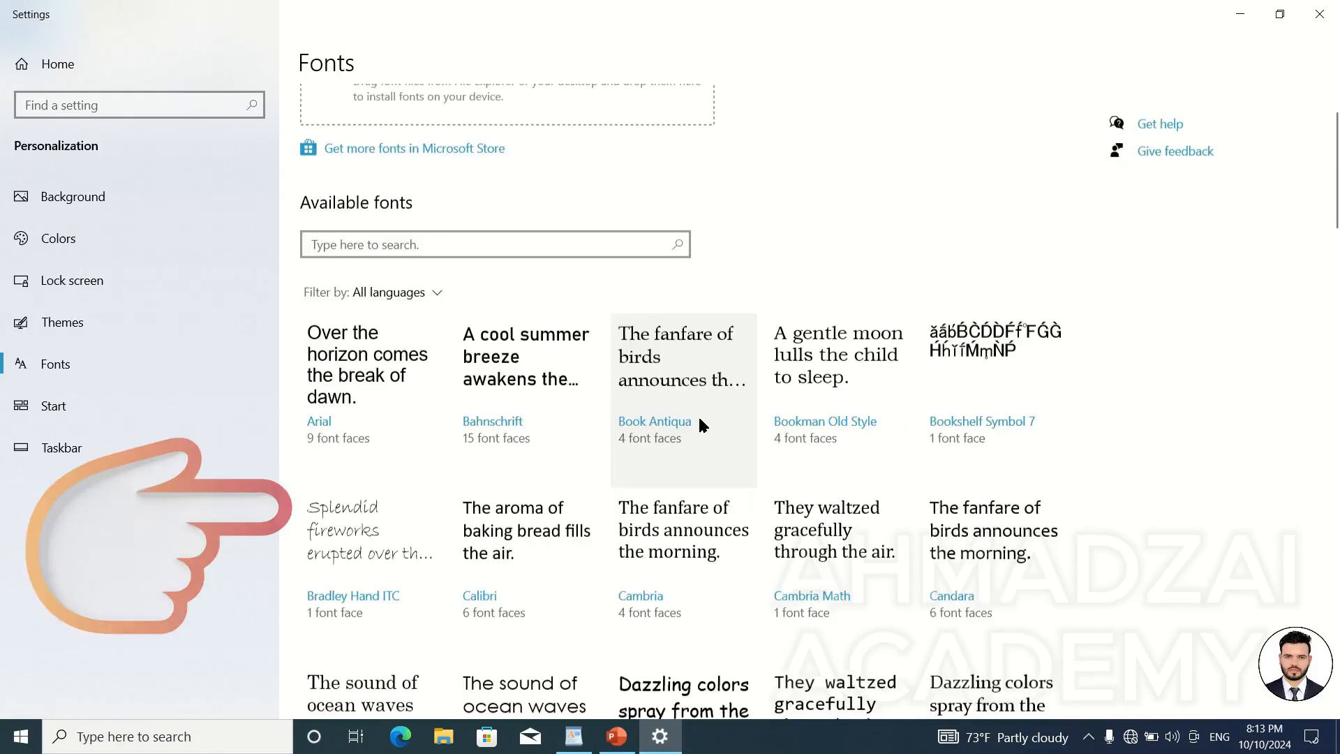
scroll(905, 335, "down", 6)
scroll(921, 349, "down", 6)
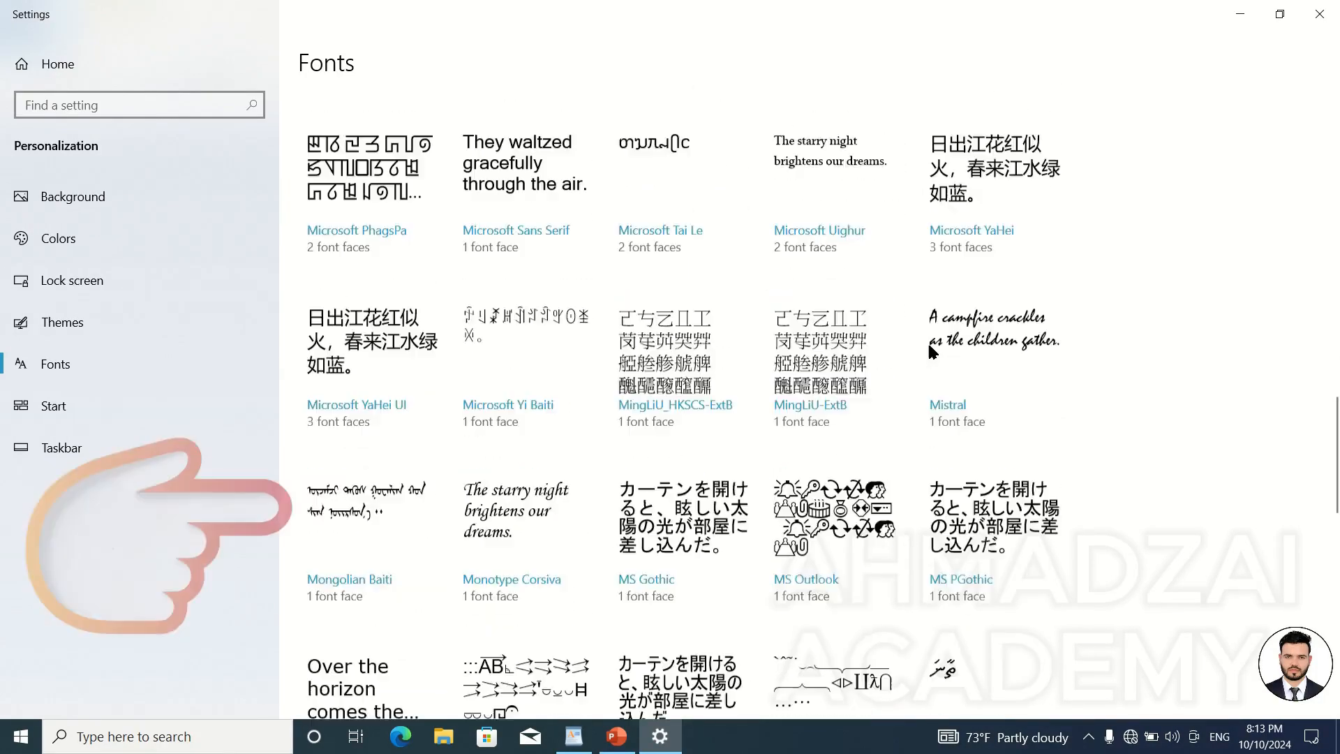
scroll(921, 363, "down", 7)
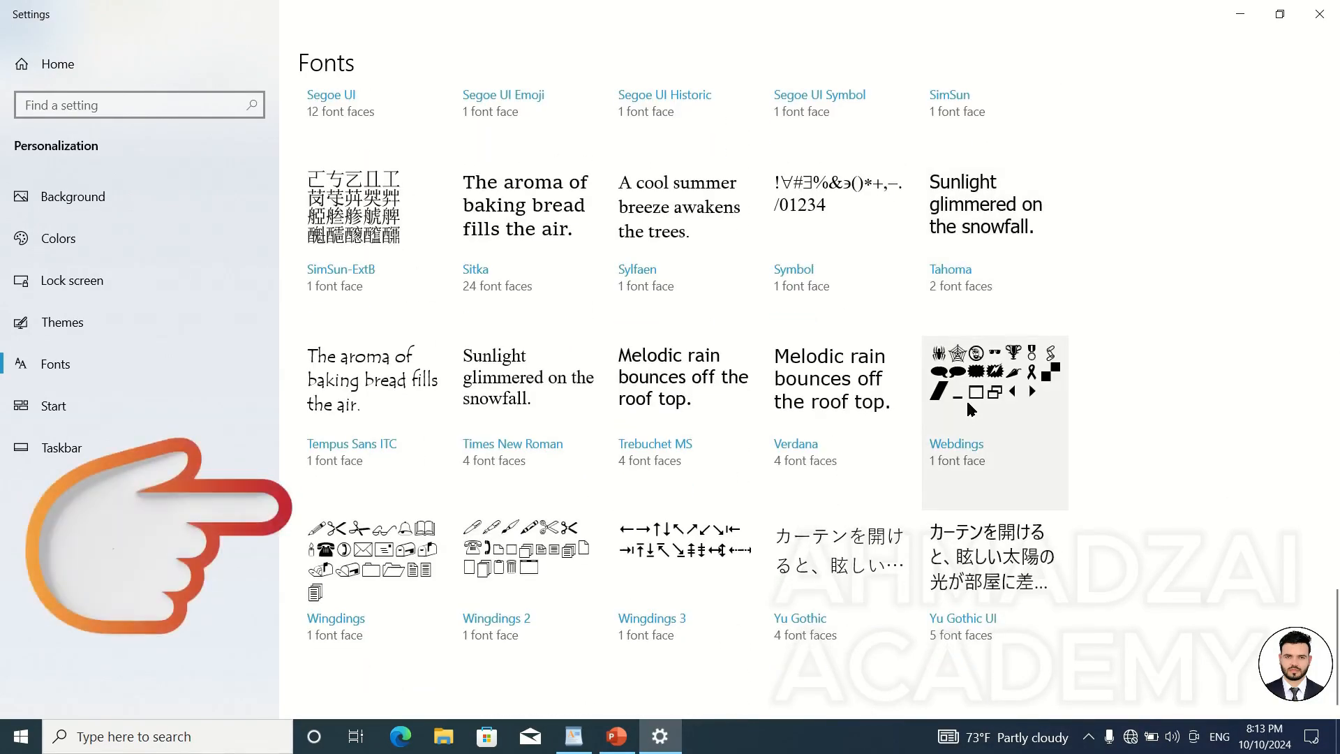
scroll(959, 391, "up", 10)
scroll(953, 366, "up", 15)
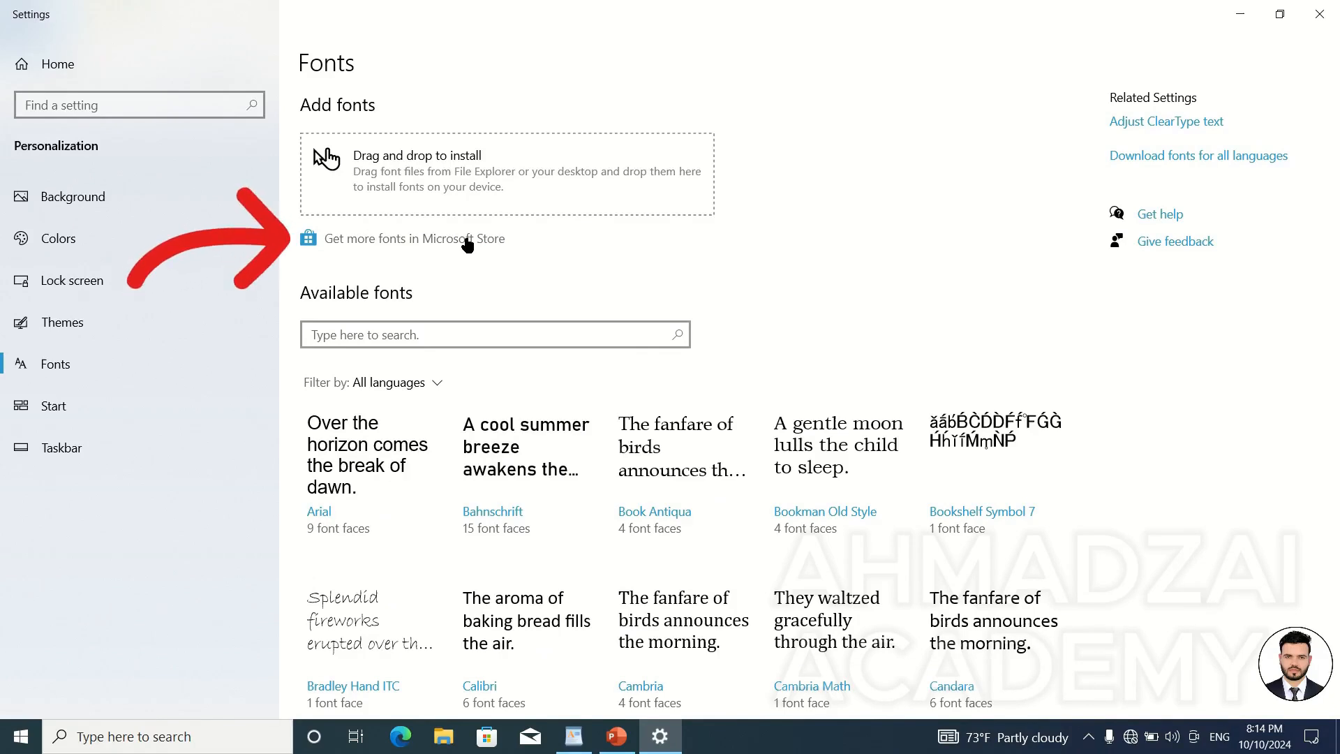
scroll(848, 409, "down", 15)
scroll(844, 416, "down", 15)
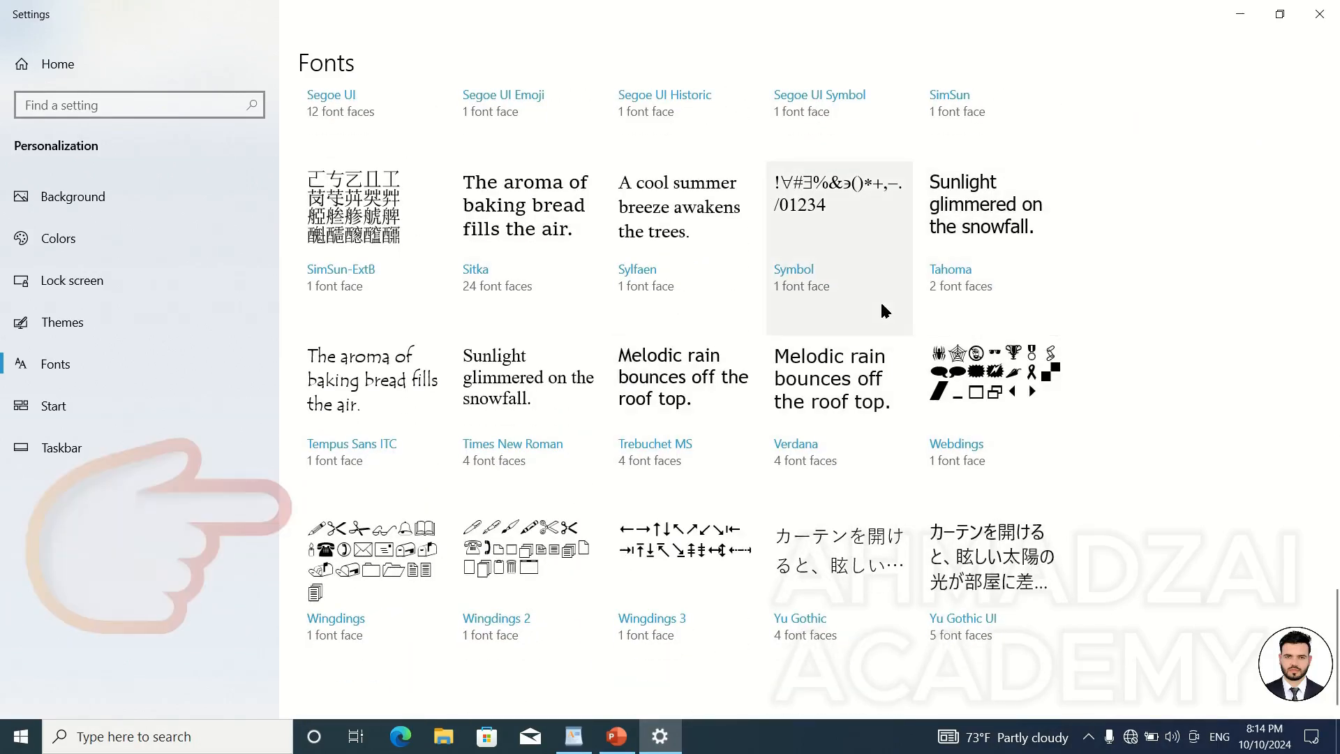
scroll(883, 309, "up", 15)
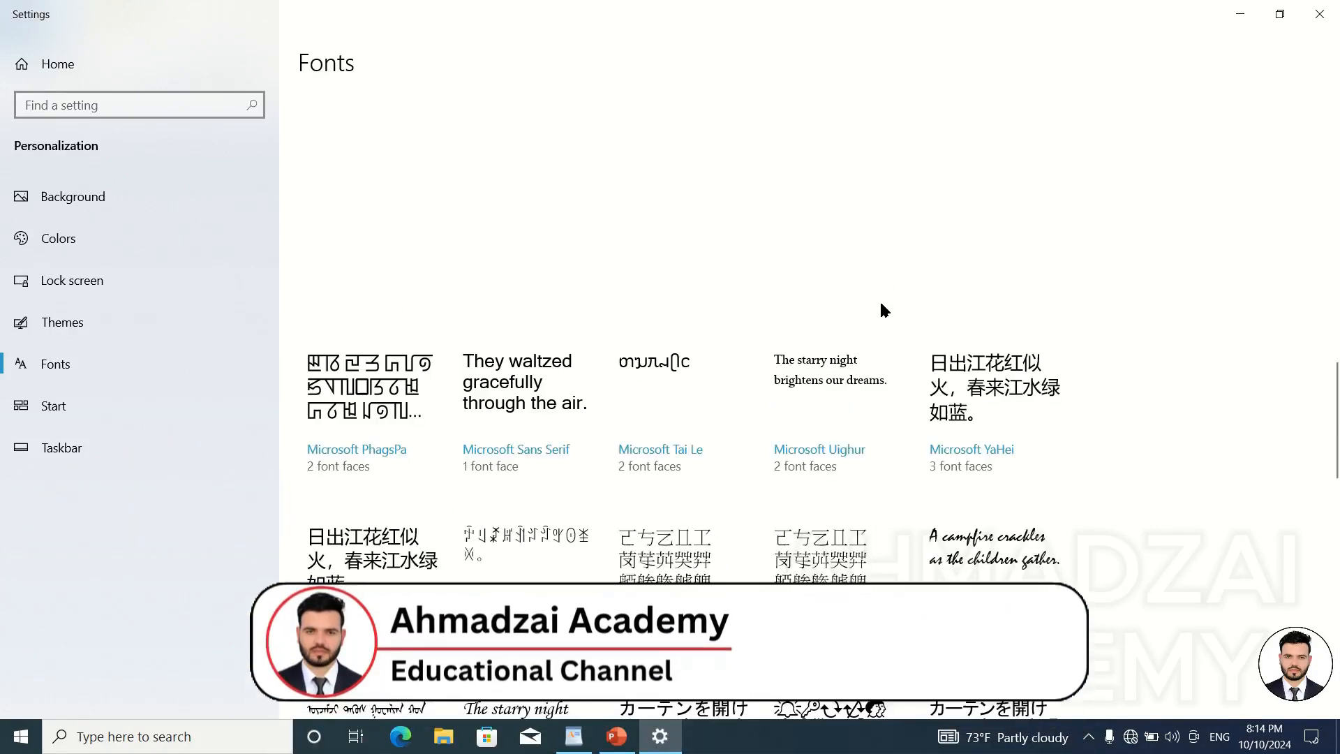
scroll(892, 324, "up", 5)
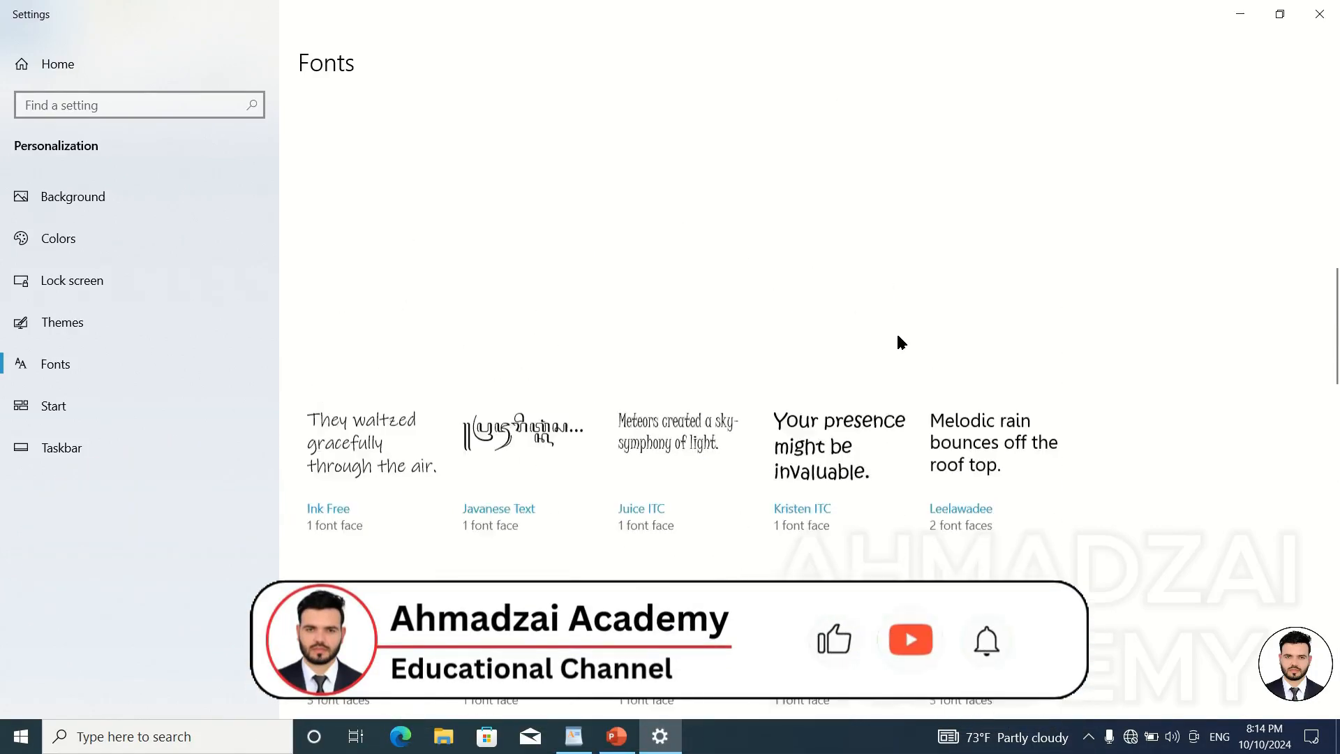
scroll(899, 342, "up", 10)
scroll(897, 484, "down", 20)
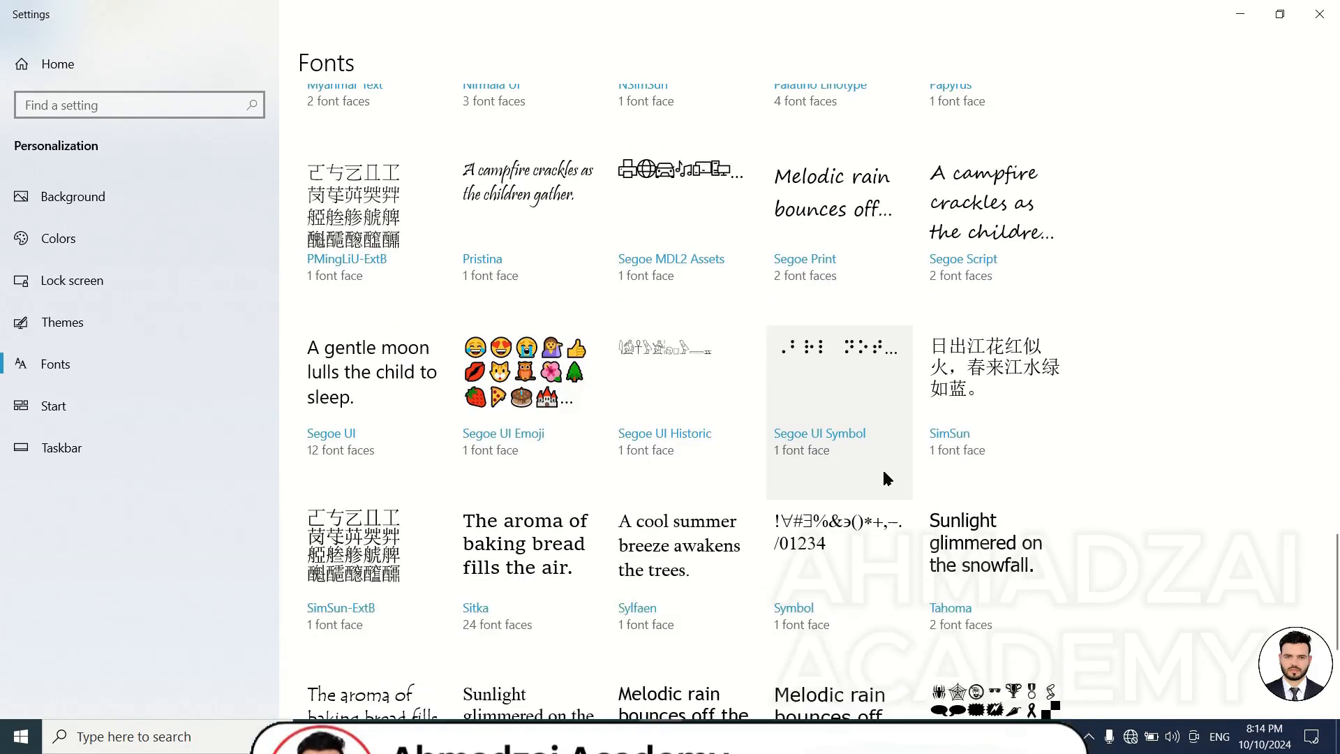
scroll(886, 467, "down", 3)
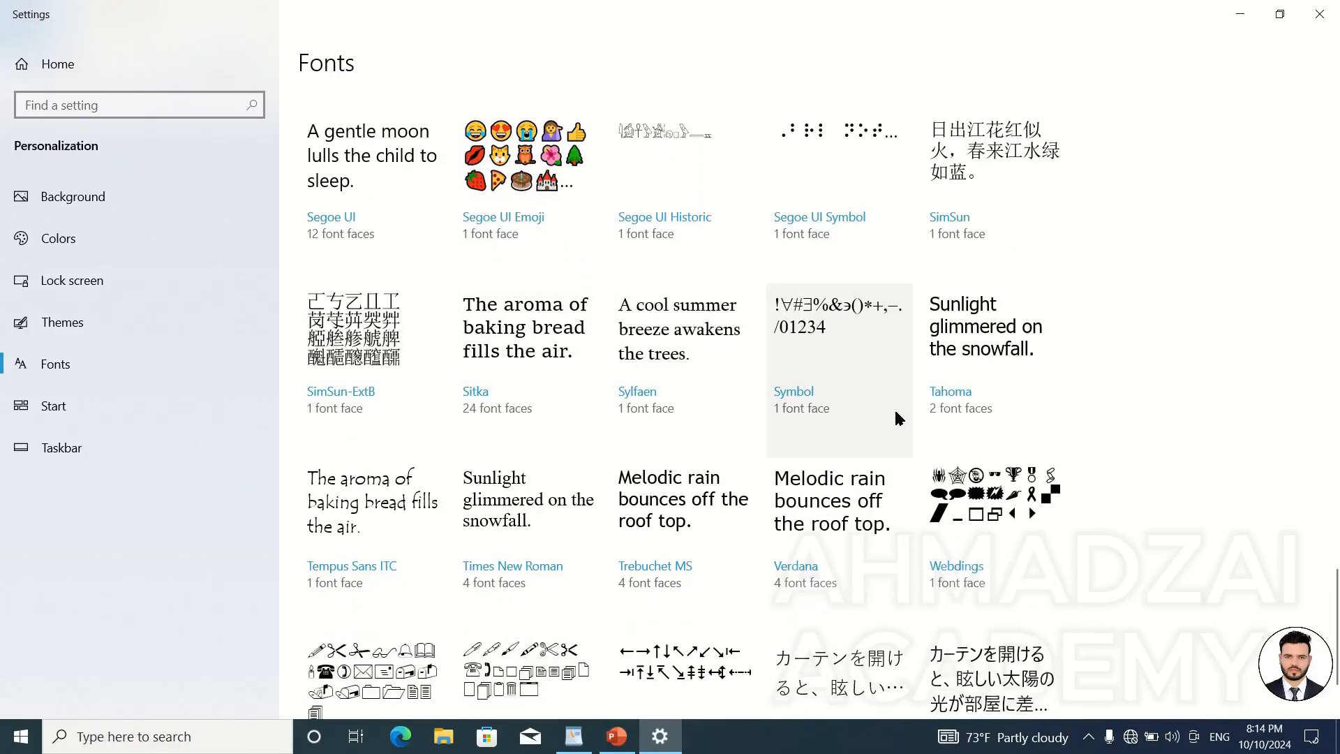
left_click(1330, 8)
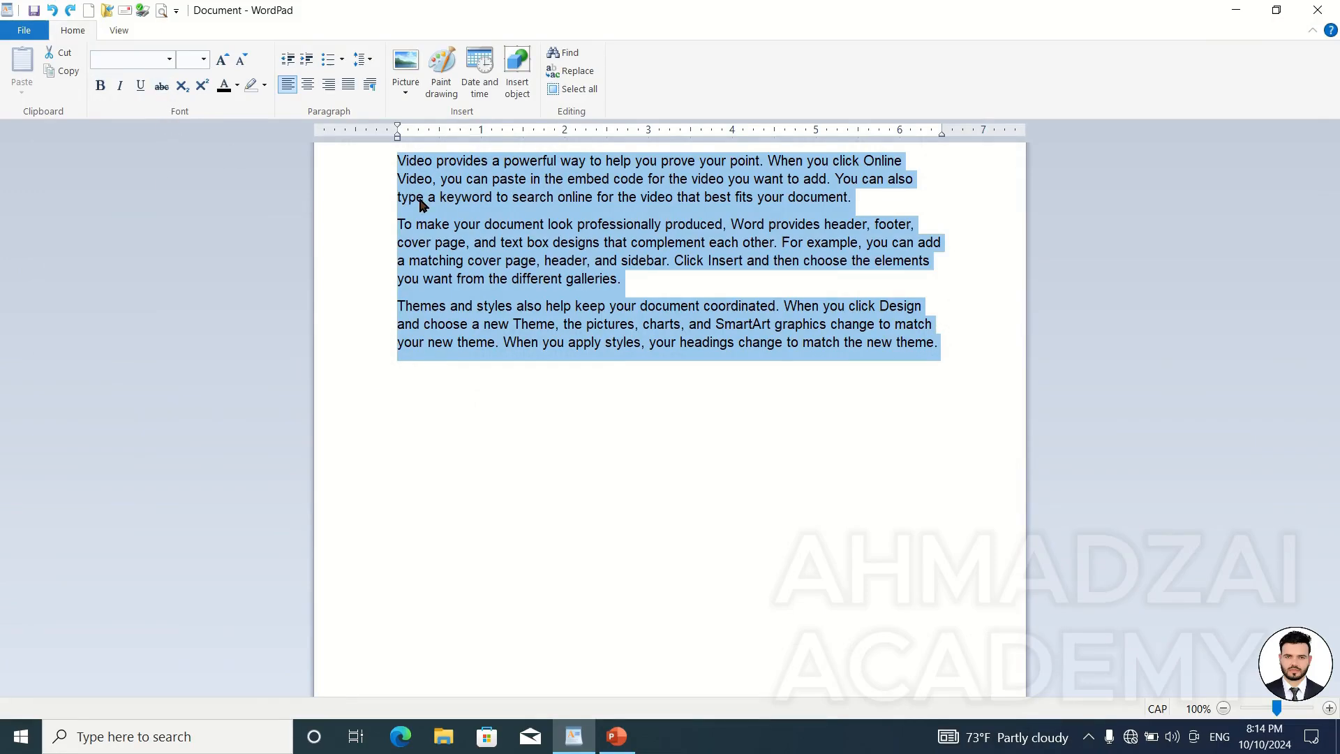
Try the font Arial Black on the whole document text and undo the font change
key("alt+h")
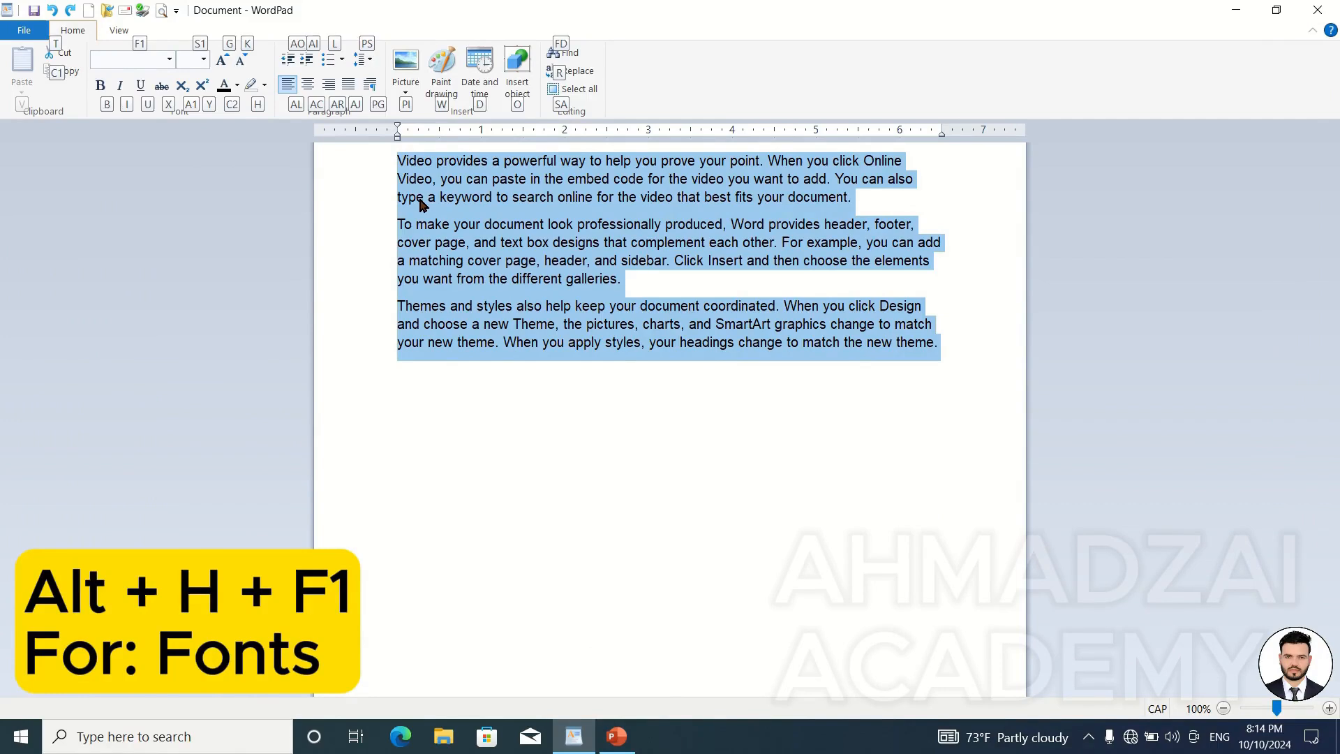
key("f")
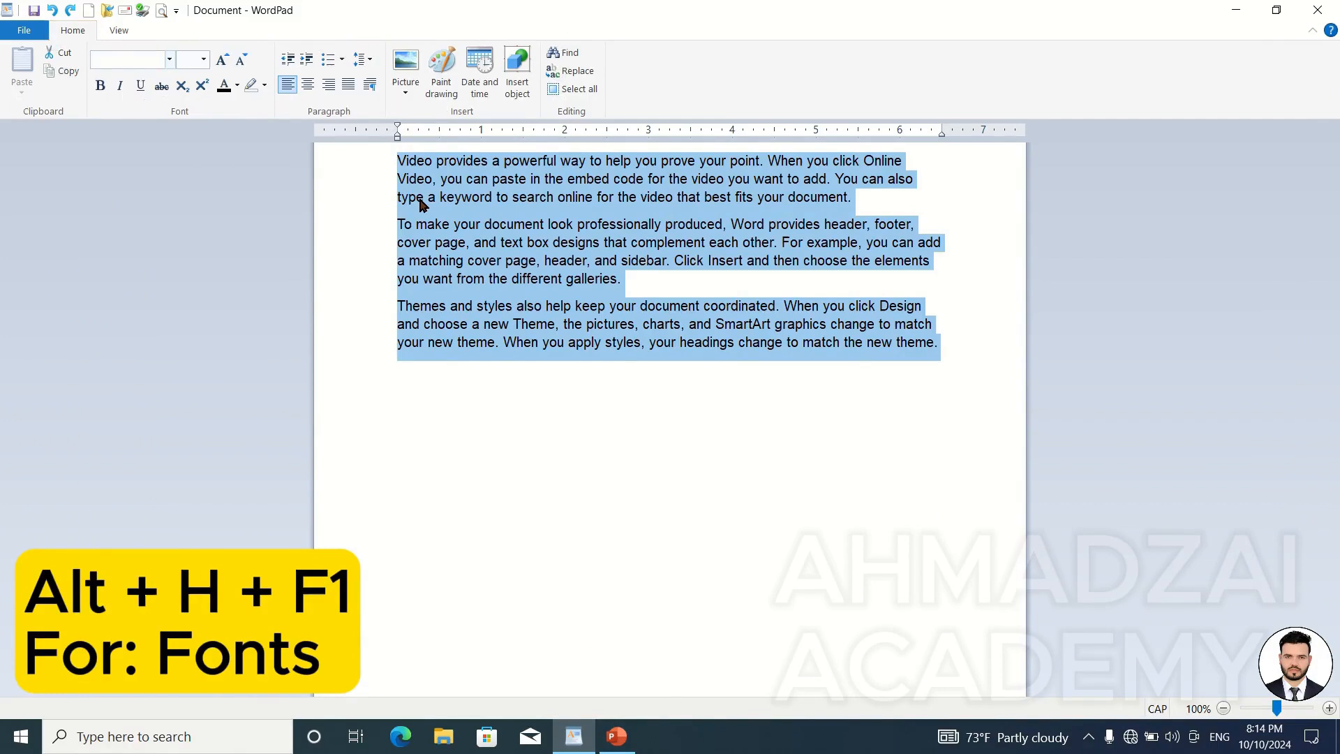
key("1")
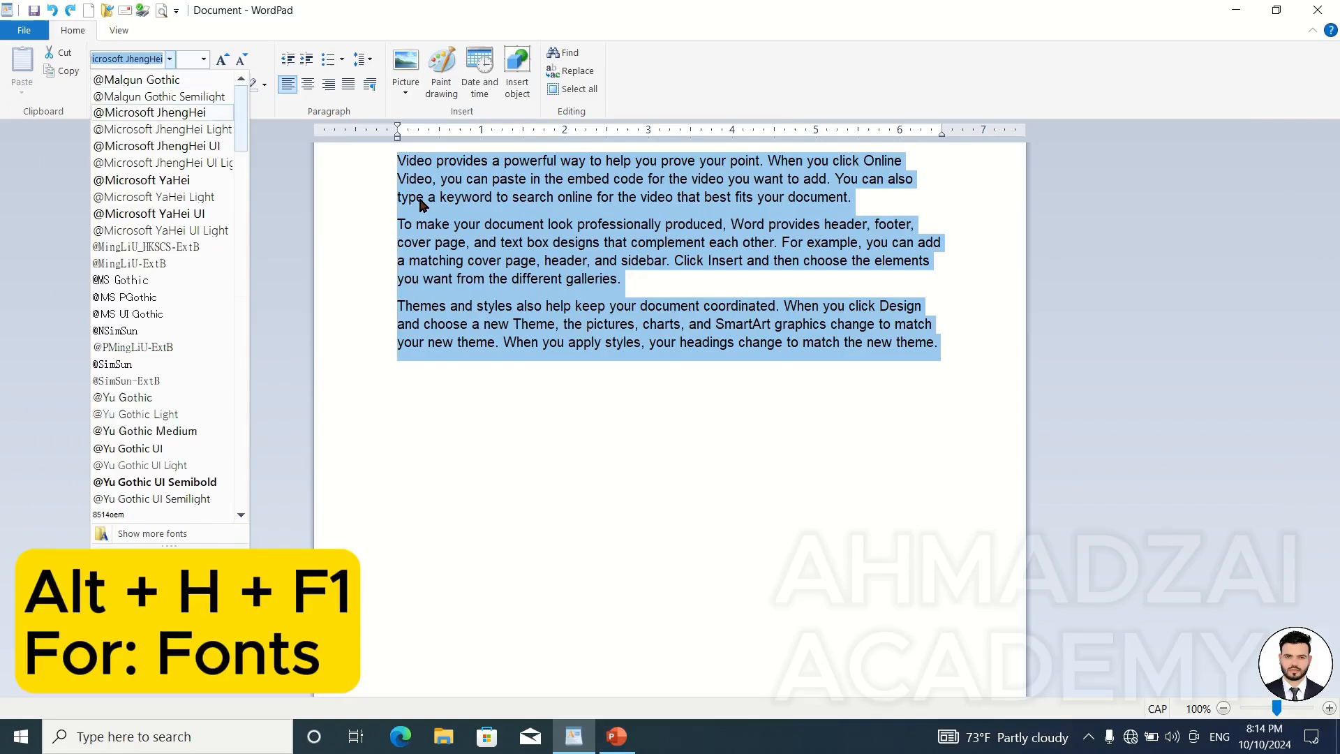
key("Down")
key("Down")
key("Down")
key("Down")
key("Down")
key("Down")
key("Down")
key("Down")
key("Down")
key("Down")
key("Down")
key("Down")
key("Down")
key("Down")
key("Down")
key("Down")
key("Down")
key("Down")
key("Down")
key("Down")
key("Down")
key("Down")
key("Down")
key("Down")
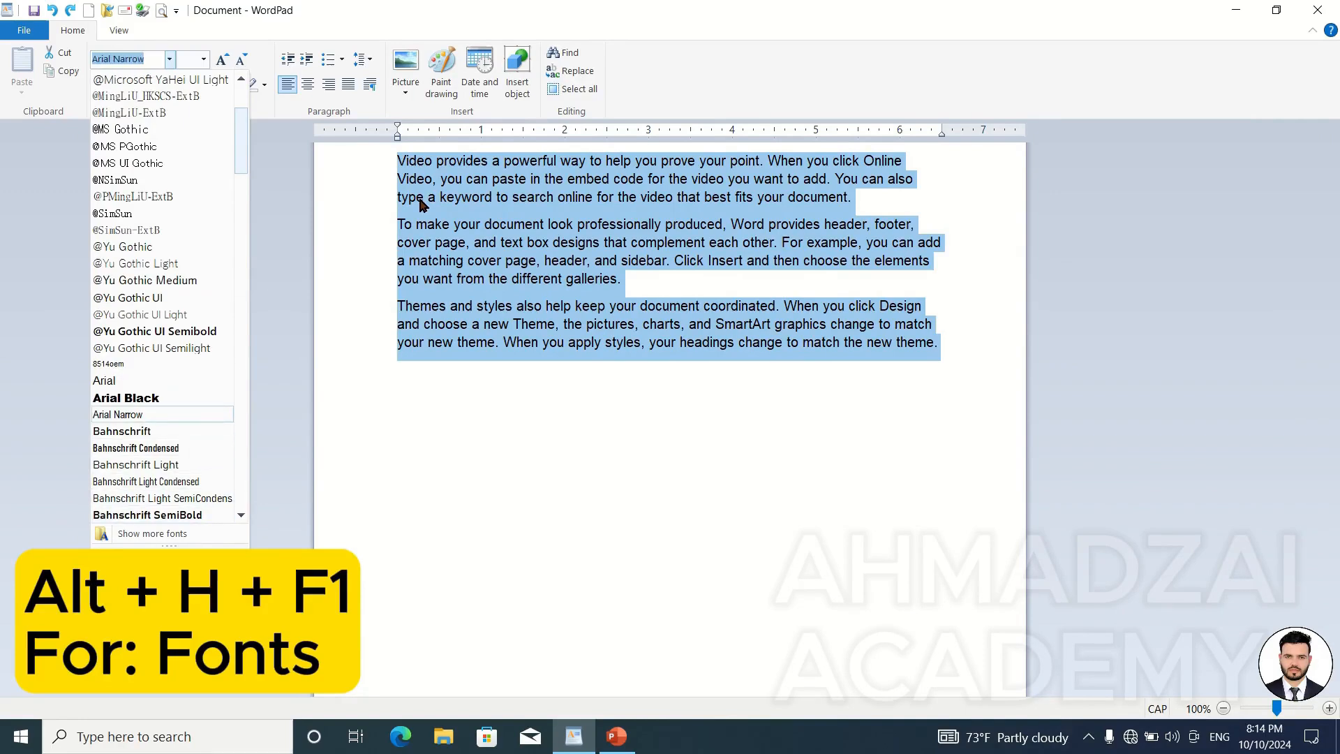
key("Return")
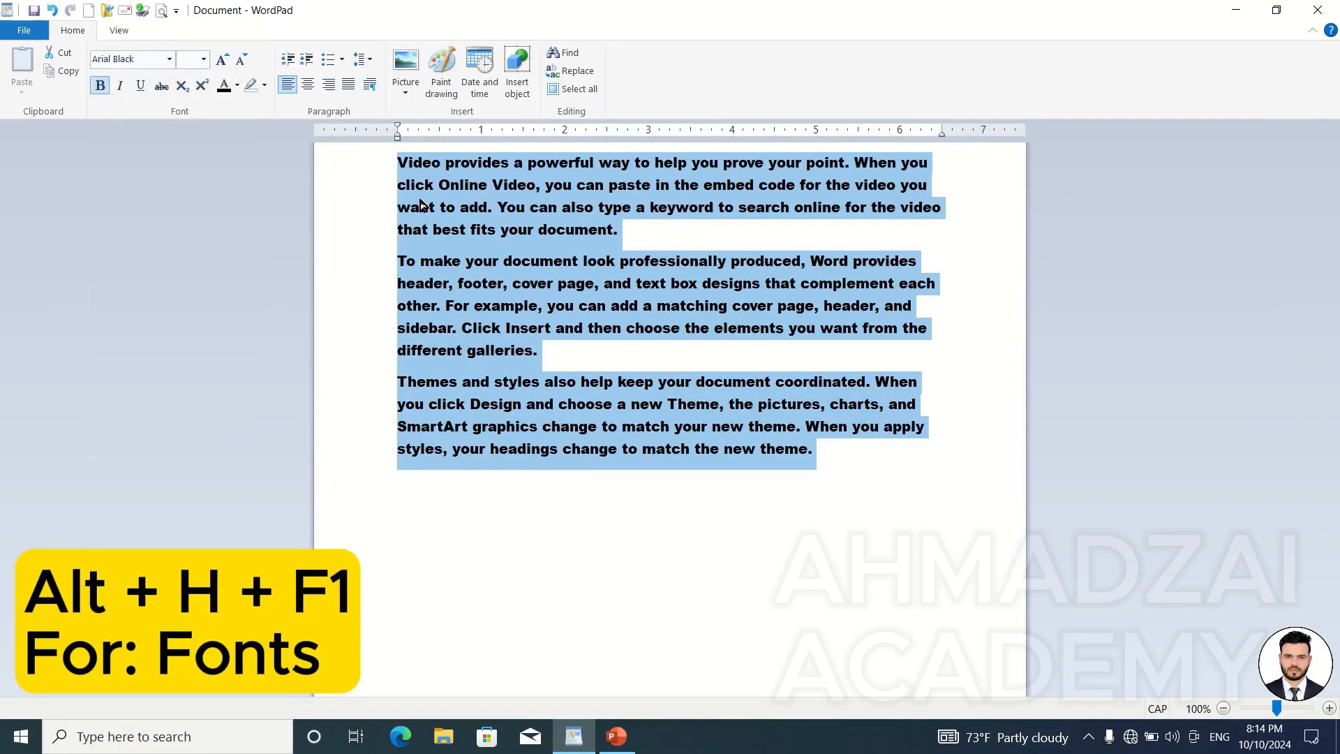
key("ctrl+z")
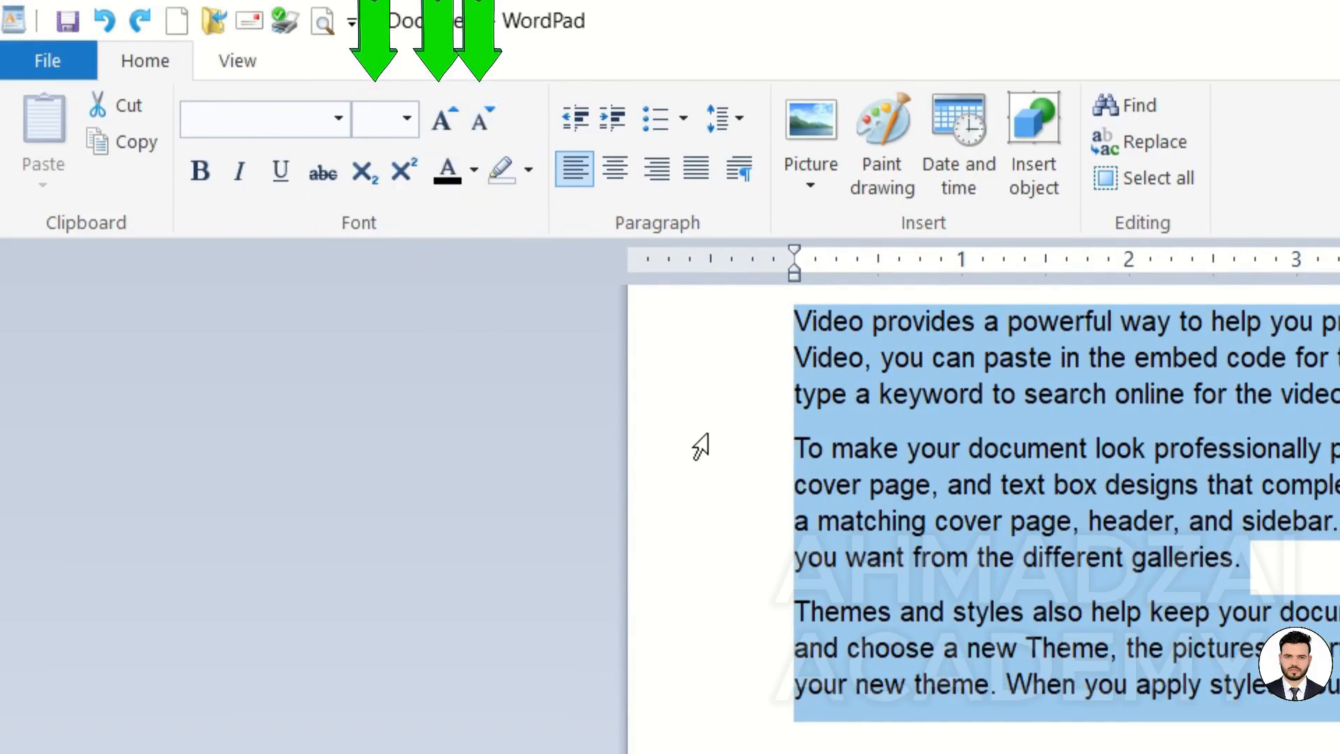
left_click(1025, 408)
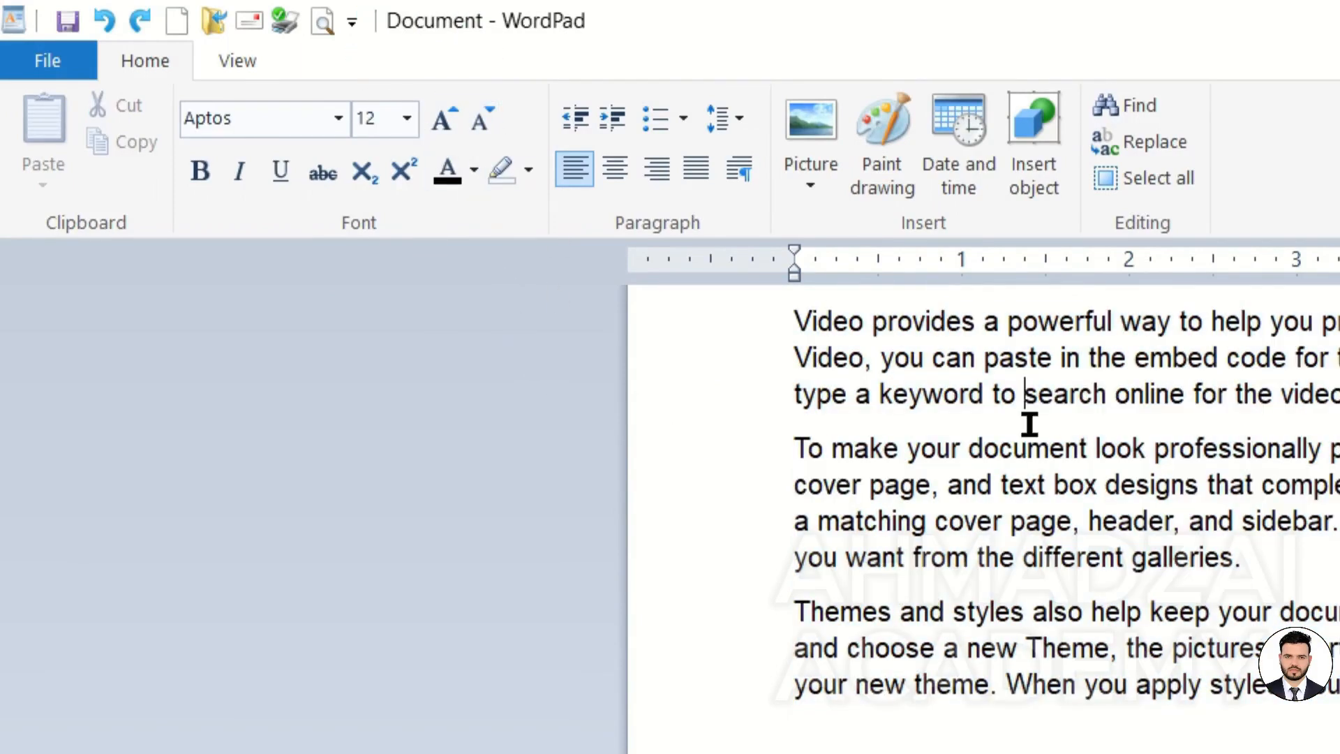
left_click(942, 400)
left_click(1043, 622)
left_click(956, 745)
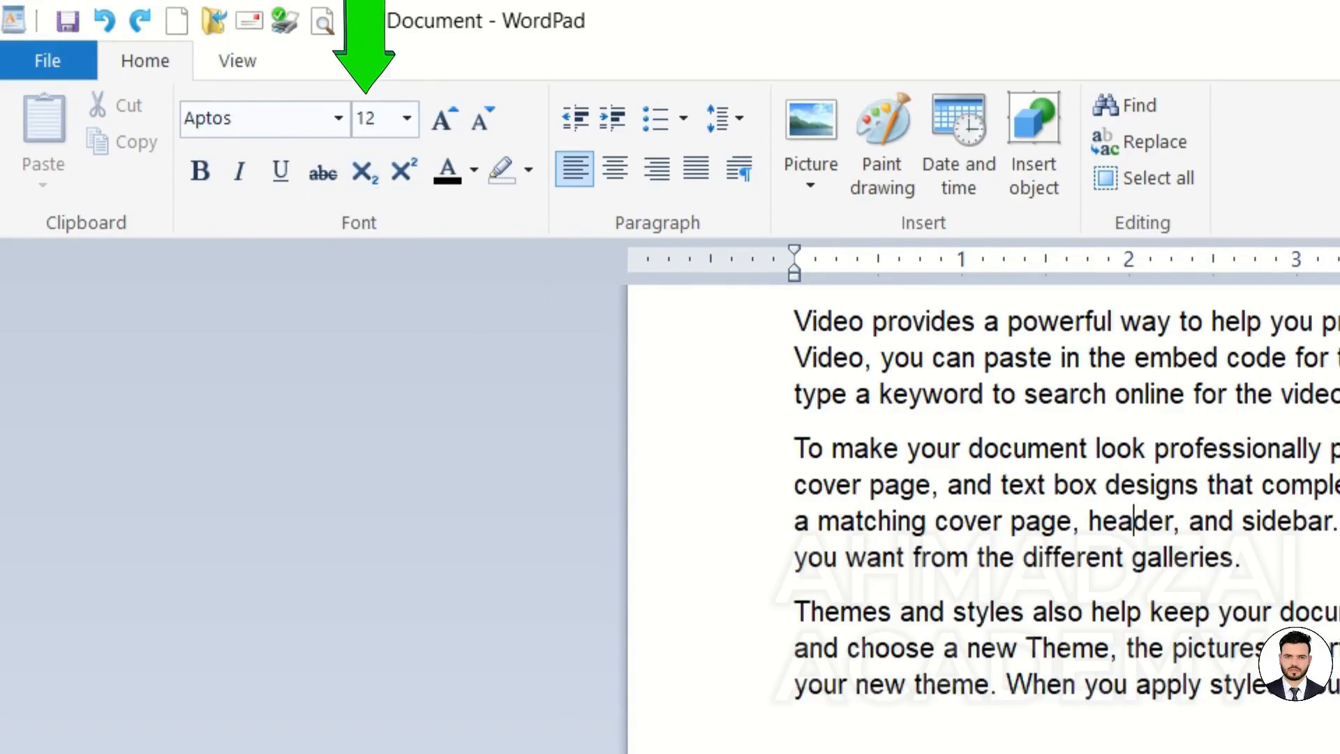
left_click_drag(1339, 685, 810, 395)
left_click(1050, 605)
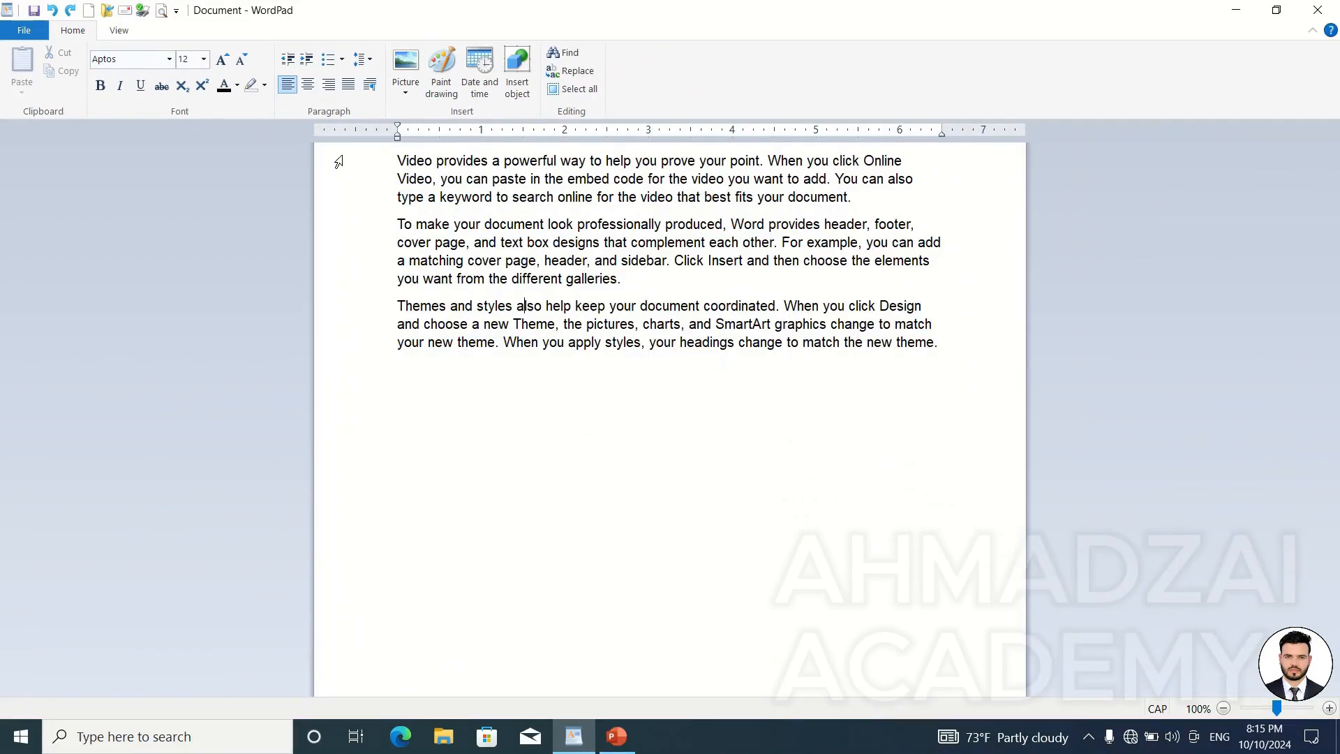
Launch WordPad from the Windows Start menu
key("super")
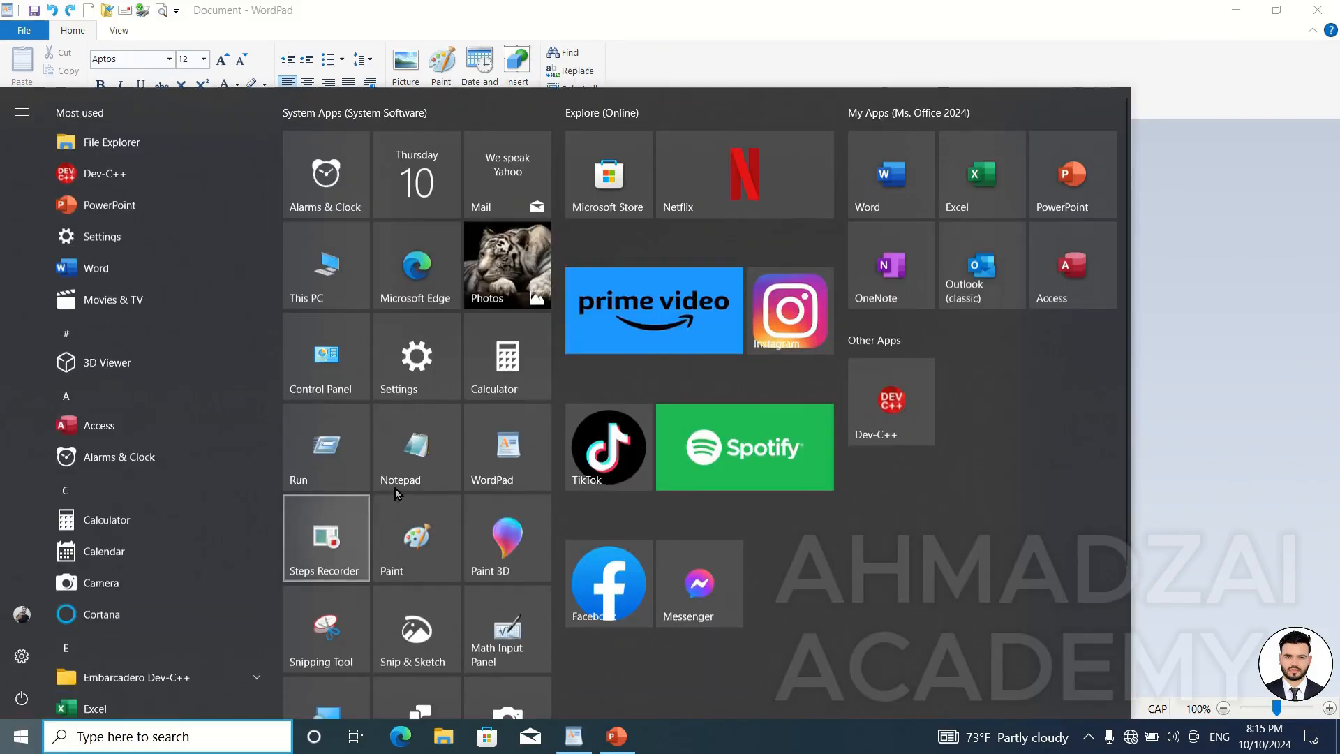
left_click(484, 455)
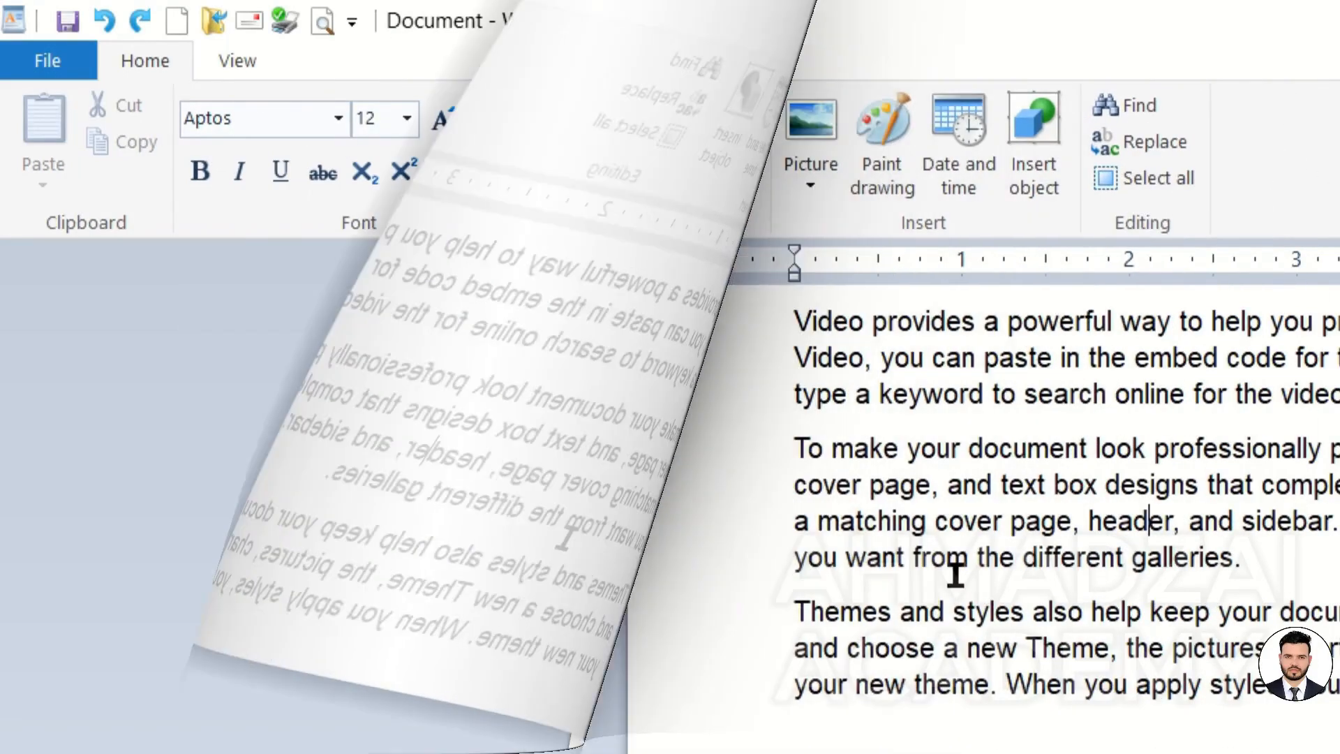
Select all the document text, grow its font by several sizes and shrink it by a few
key("ctrl+a")
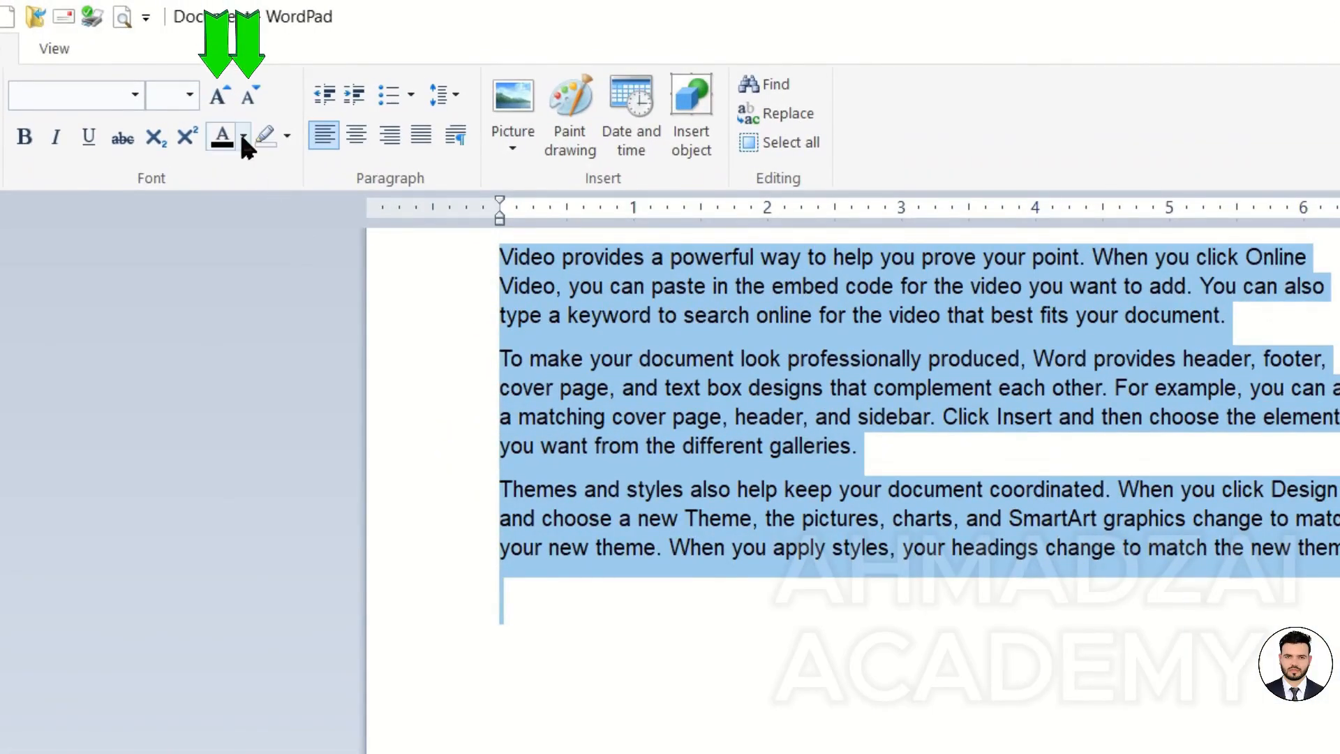
left_click(218, 96)
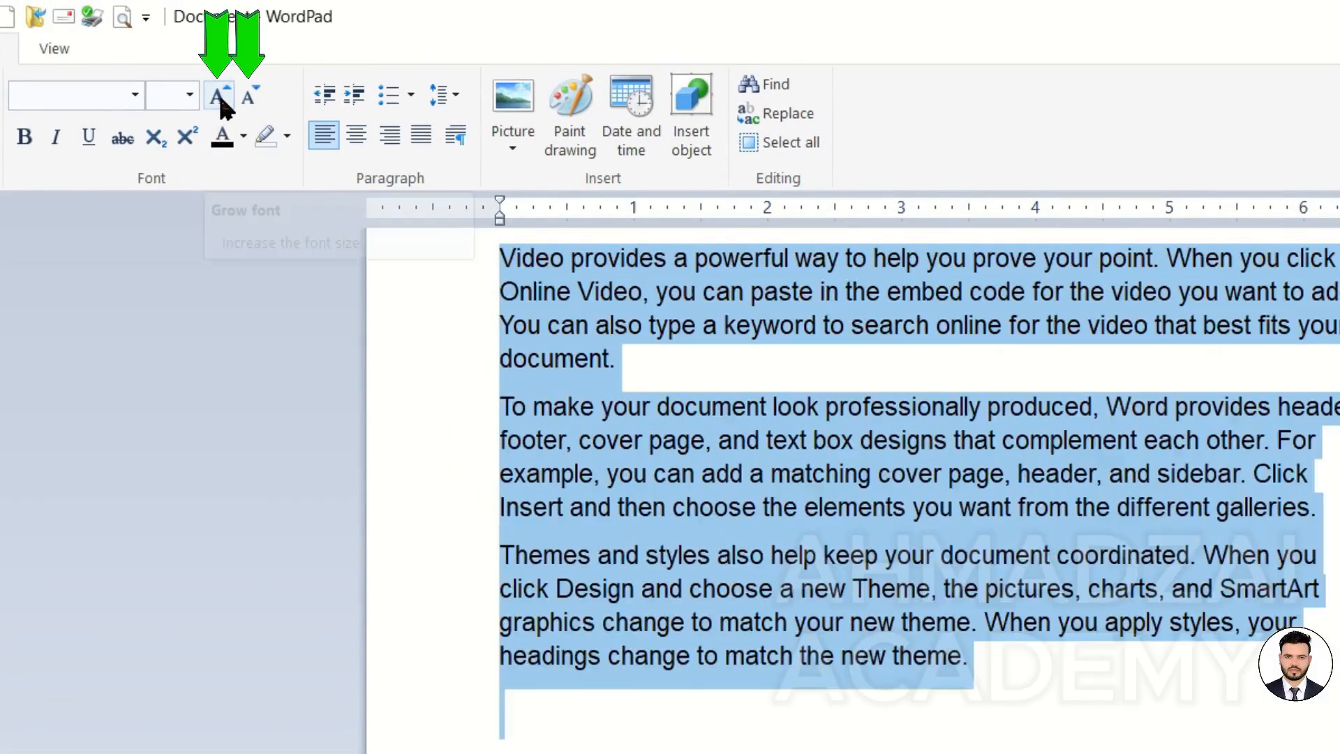
left_click(218, 97)
left_click(218, 96)
left_click(217, 97)
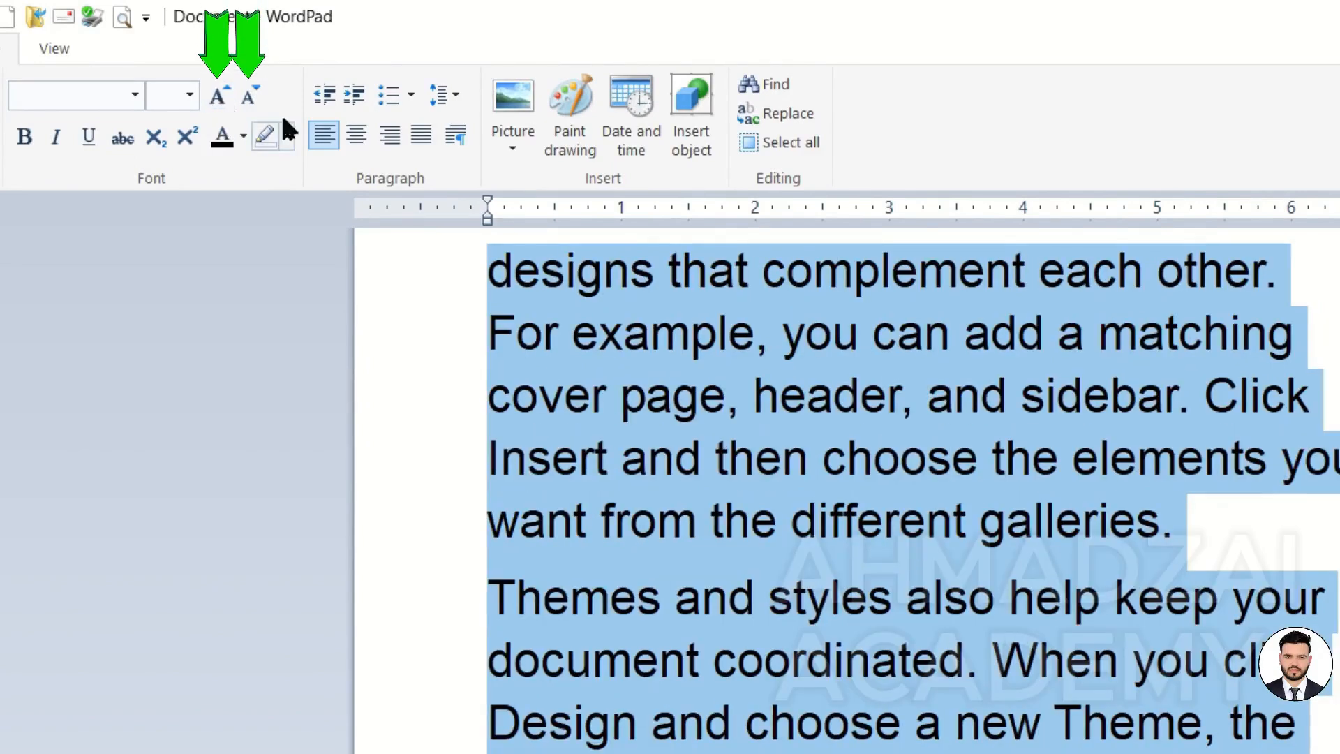
left_click(252, 98)
left_click(251, 97)
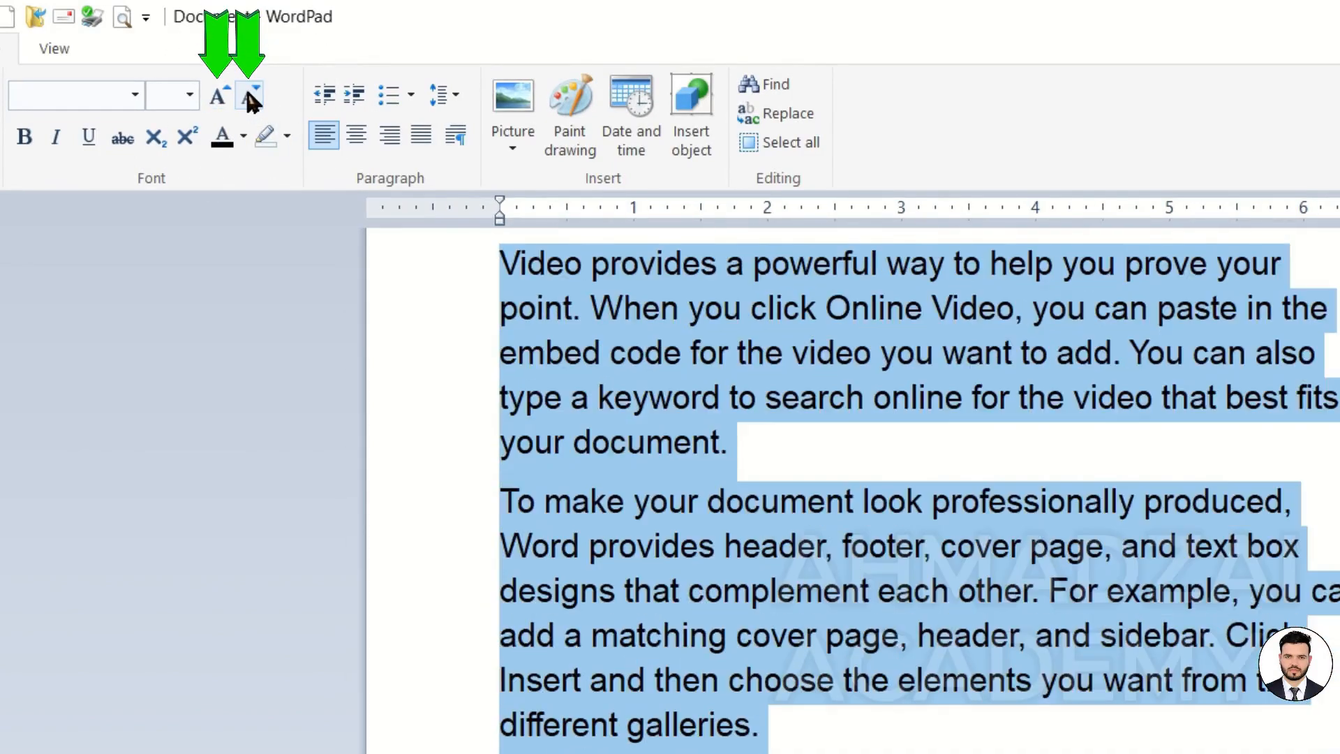
left_click(252, 97)
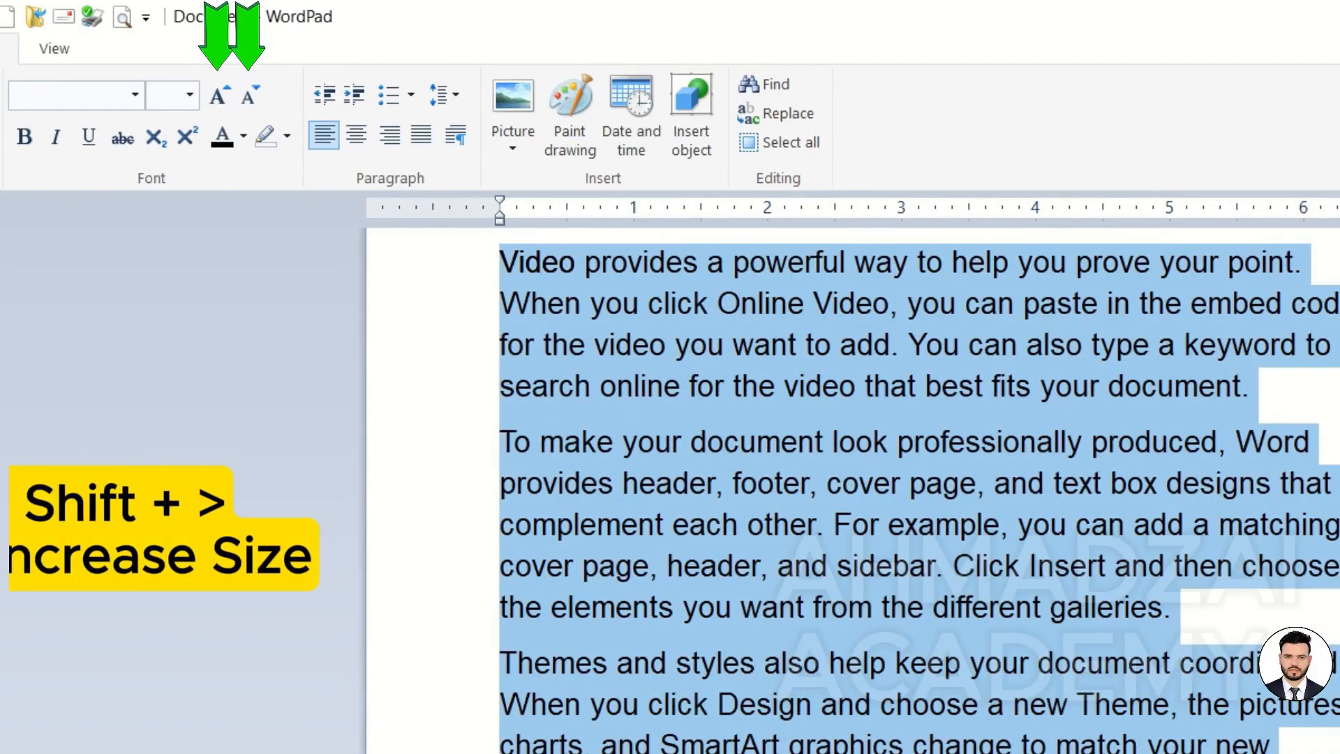
Enlarge the selected text by a few more font sizes, reduce it a little and clear the selection
key("ctrl+shift+period")
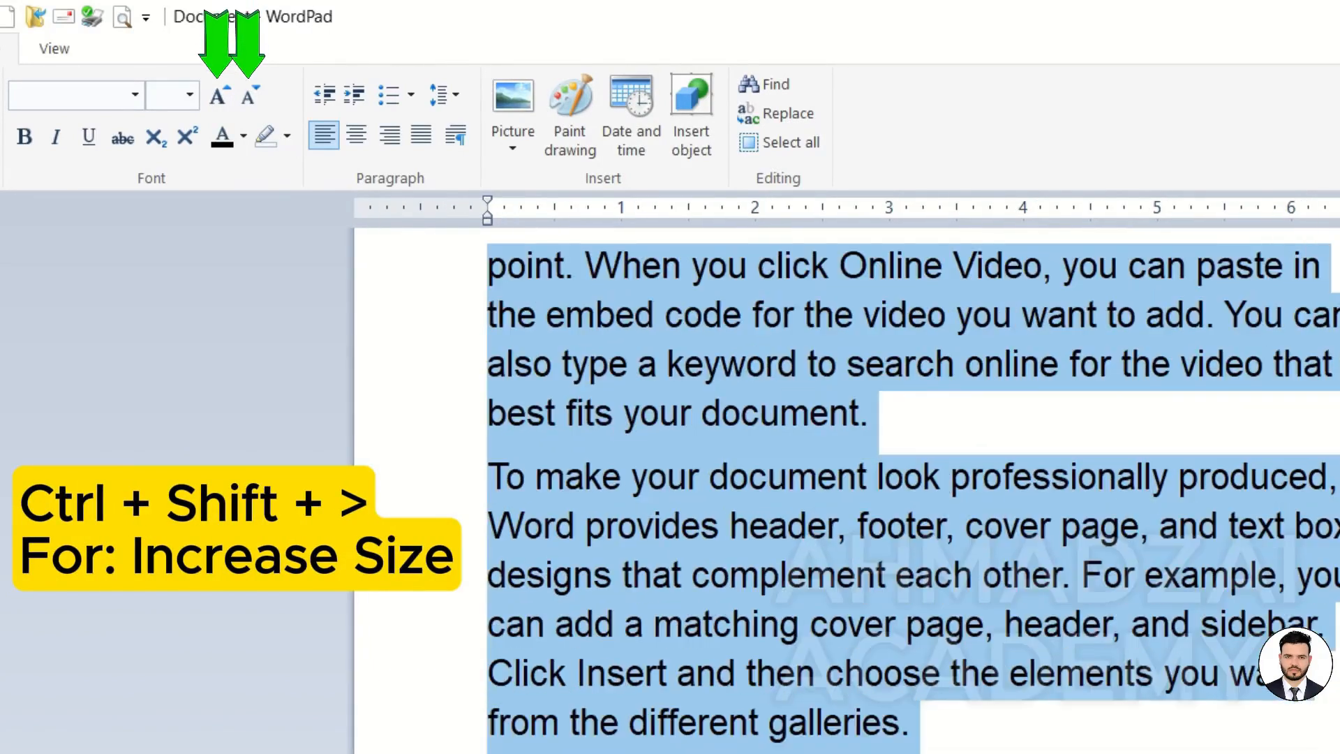
key("ctrl+shift+period")
key("ctrl+shift+period")
key("ctrl+shift+comma")
key("ctrl+shift+comma")
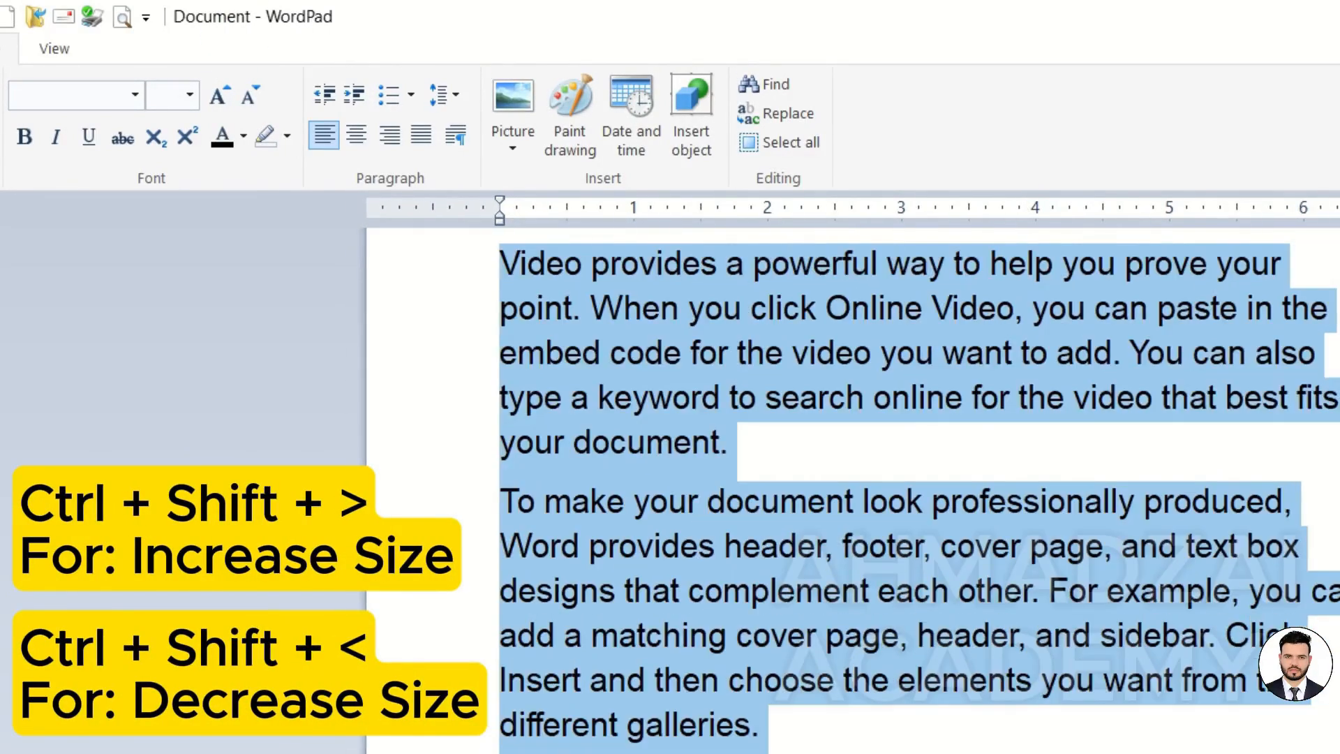
left_click(907, 447)
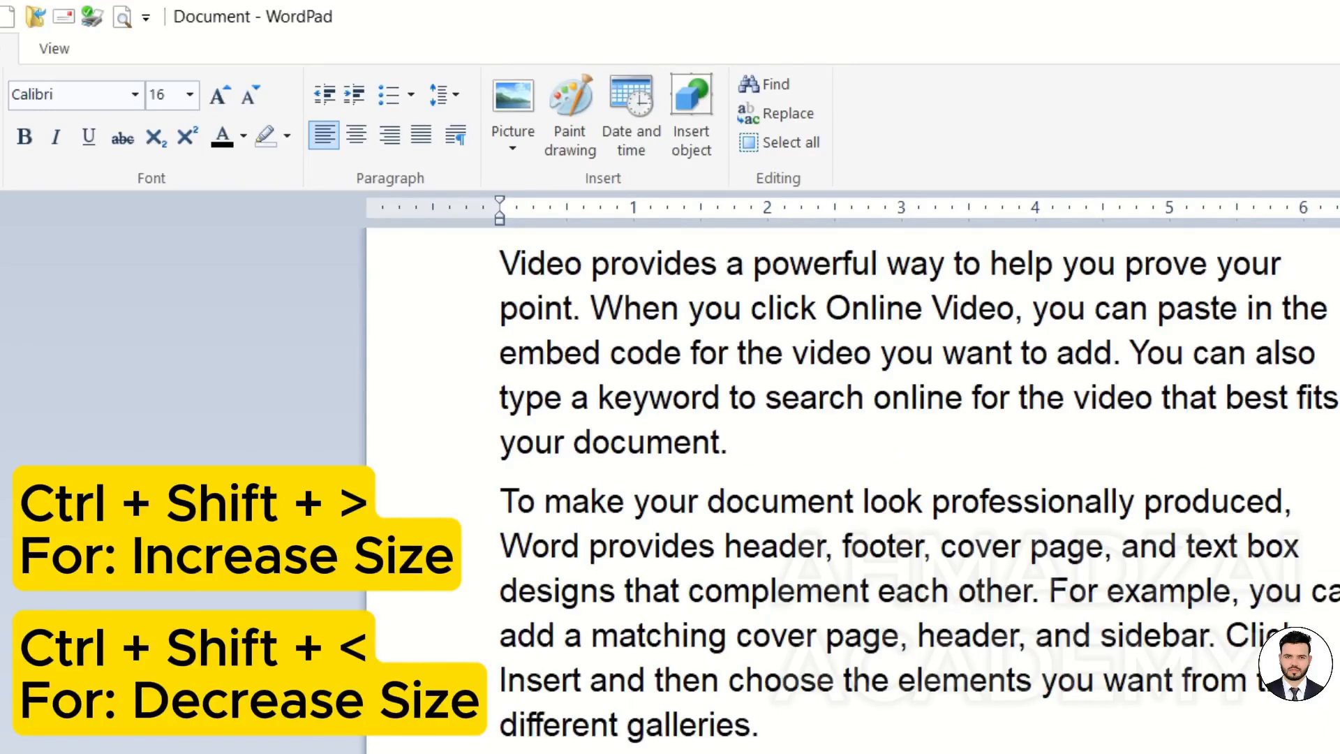
Reselect the whole text, shrink its font by several sizes and enlarge it by several sizes
key("ctrl+a")
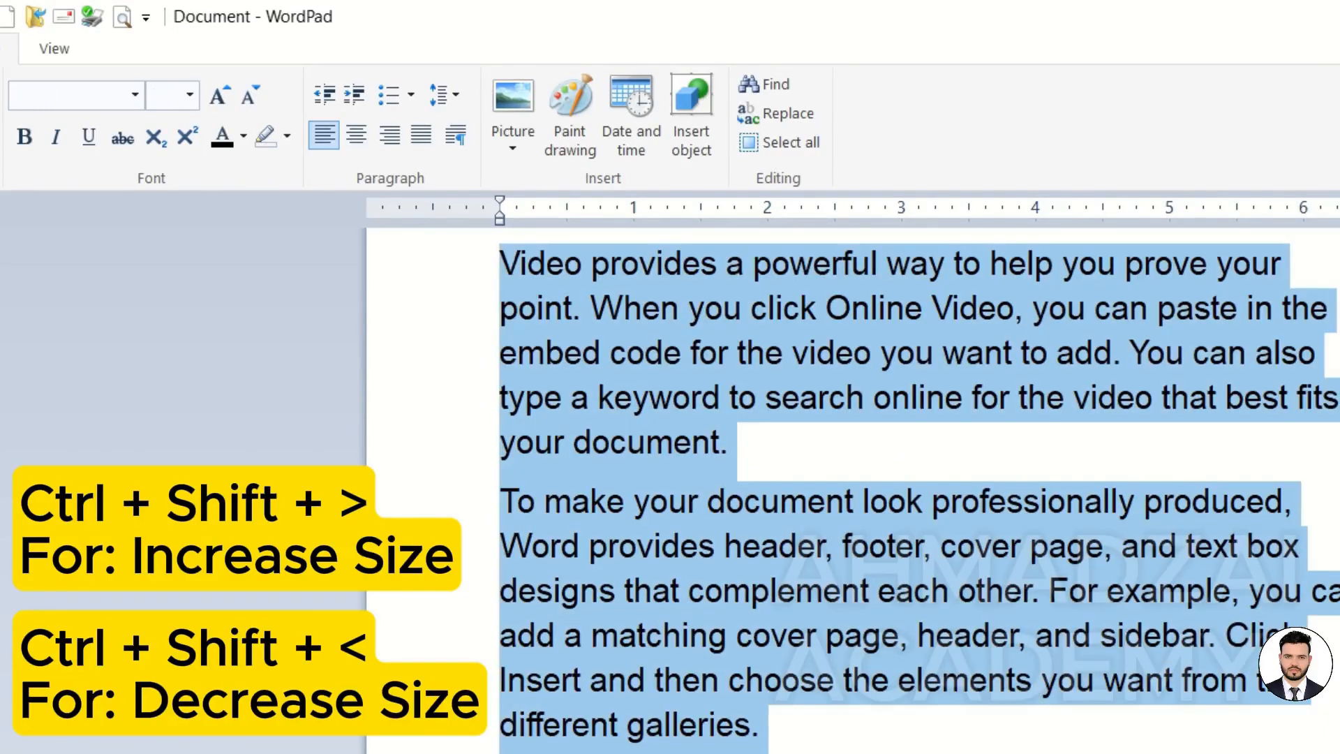
key("ctrl+shift+comma")
key("ctrl+shift+comma")
key("ctrl+shift+comma")
key("ctrl+shift+comma")
key("ctrl+shift+comma")
key("ctrl+shift+comma")
key("ctrl+shift+comma")
key("ctrl+shift+comma")
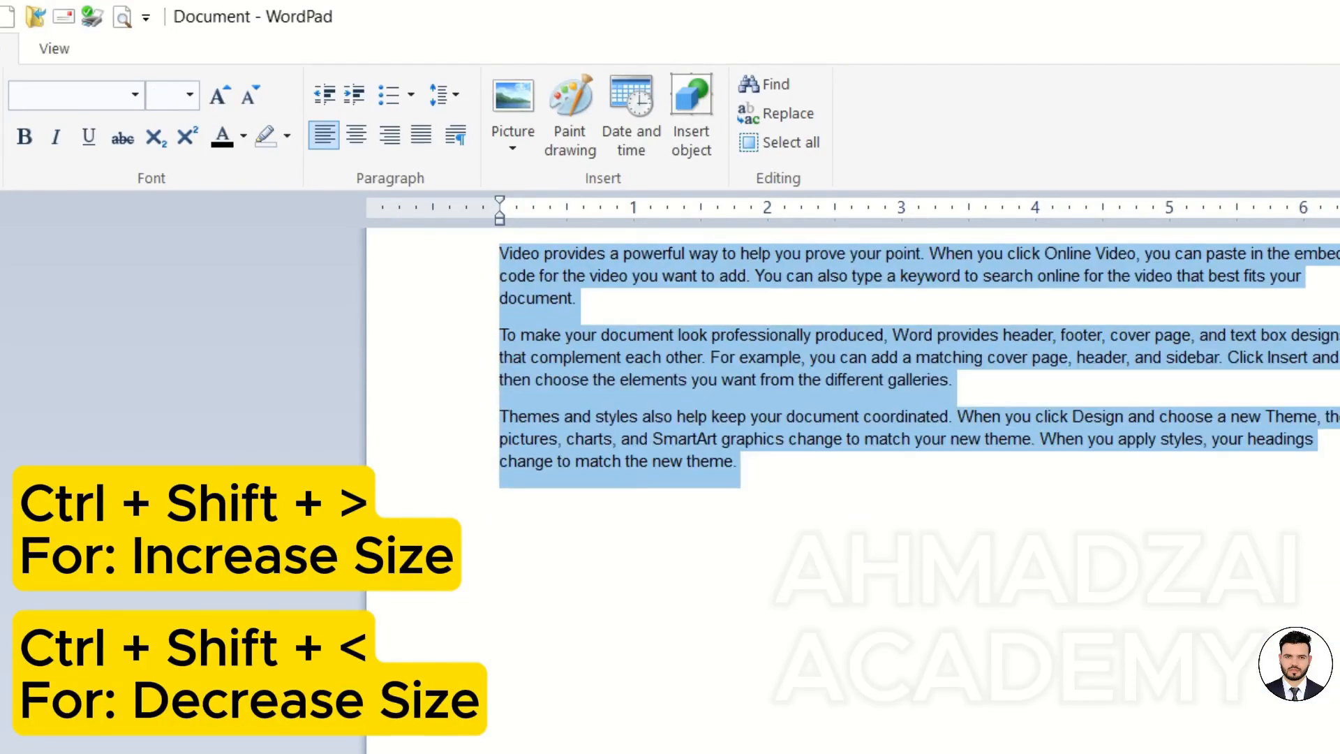
key("ctrl+shift+period")
key("ctrl+shift+period")
key("ctrl+shift+period")
key("ctrl+shift+period")
key("ctrl+shift+period")
key("ctrl+shift+period")
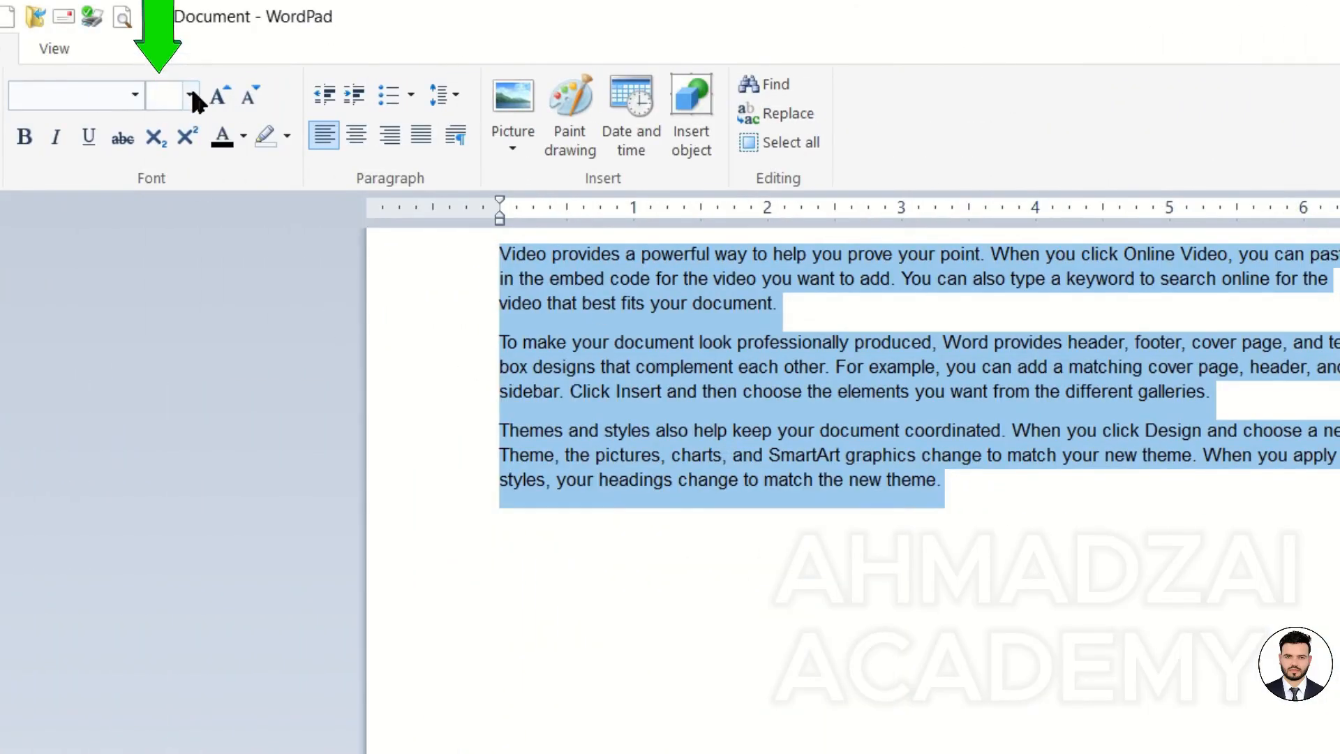
Set the font size of the selected text to the preset 24, and replace it with the custom size 13
left_click(190, 95)
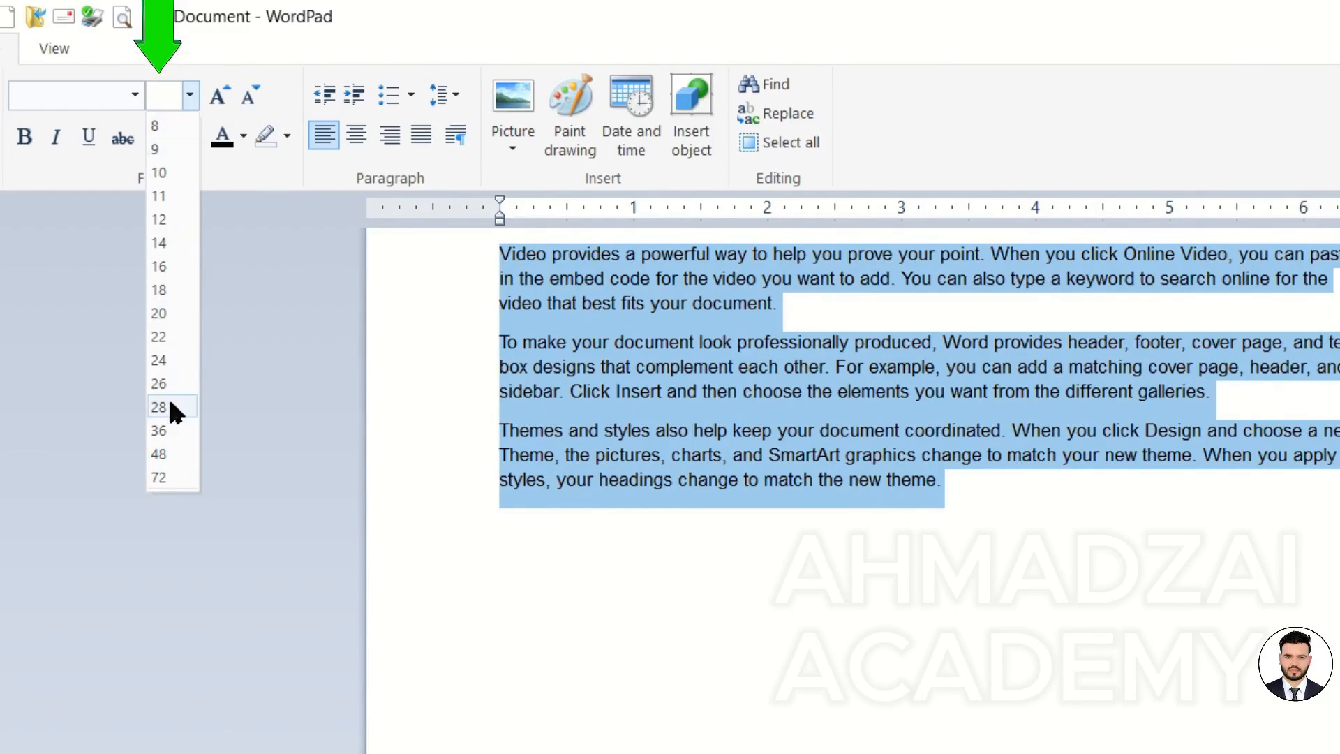
left_click(162, 359)
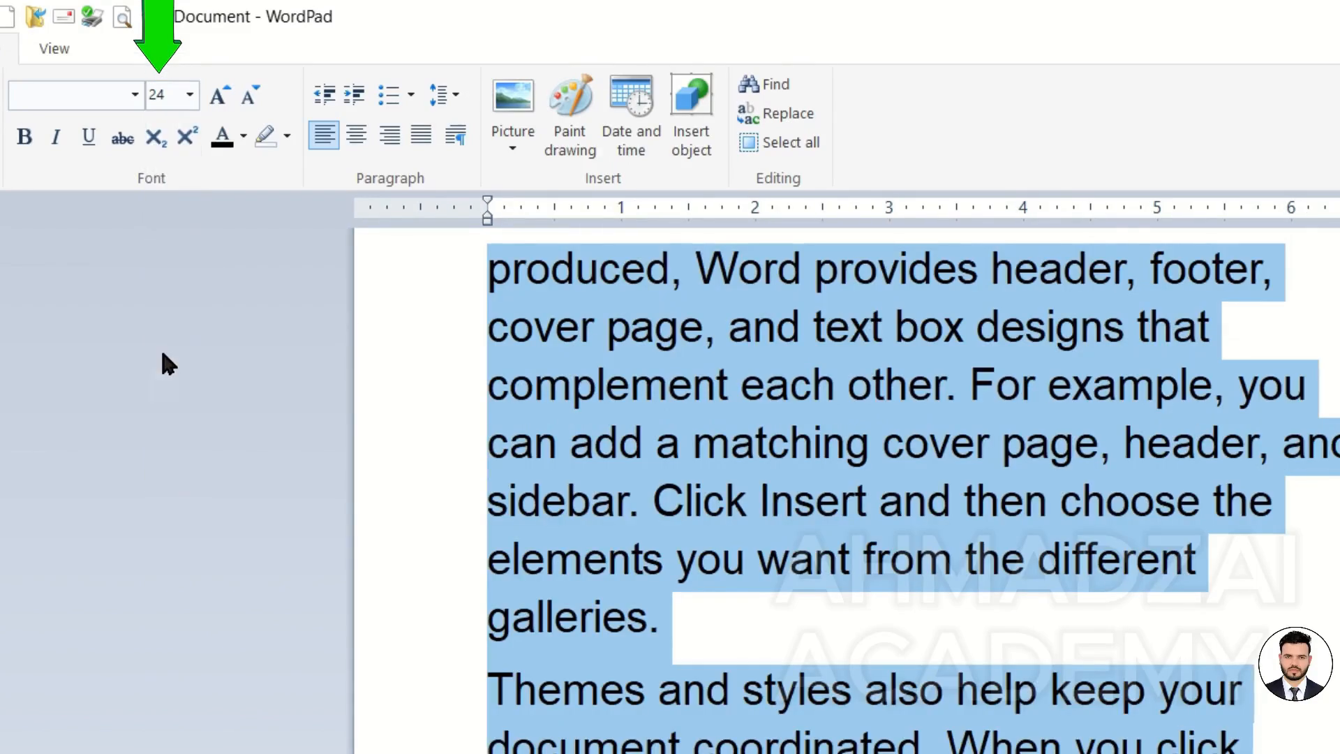
left_click(189, 95)
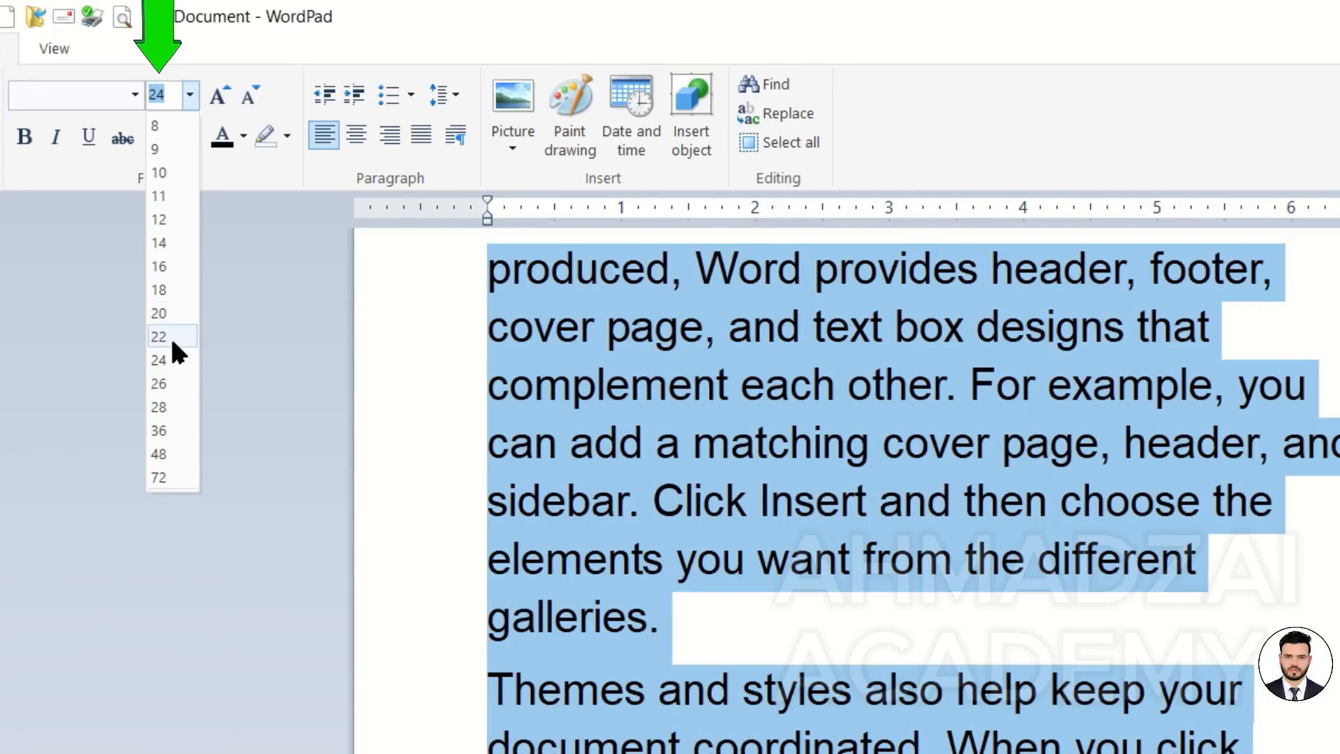
left_click(426, 42)
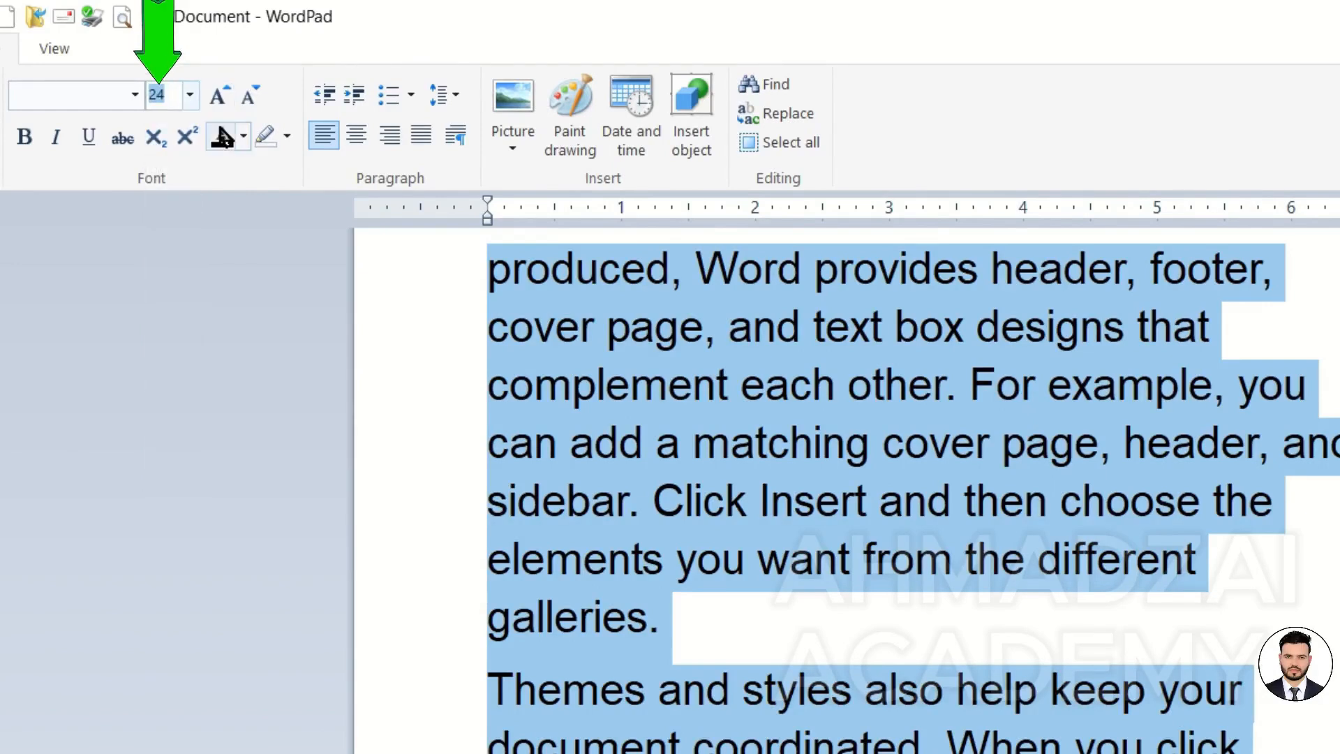
type("13")
key("Return")
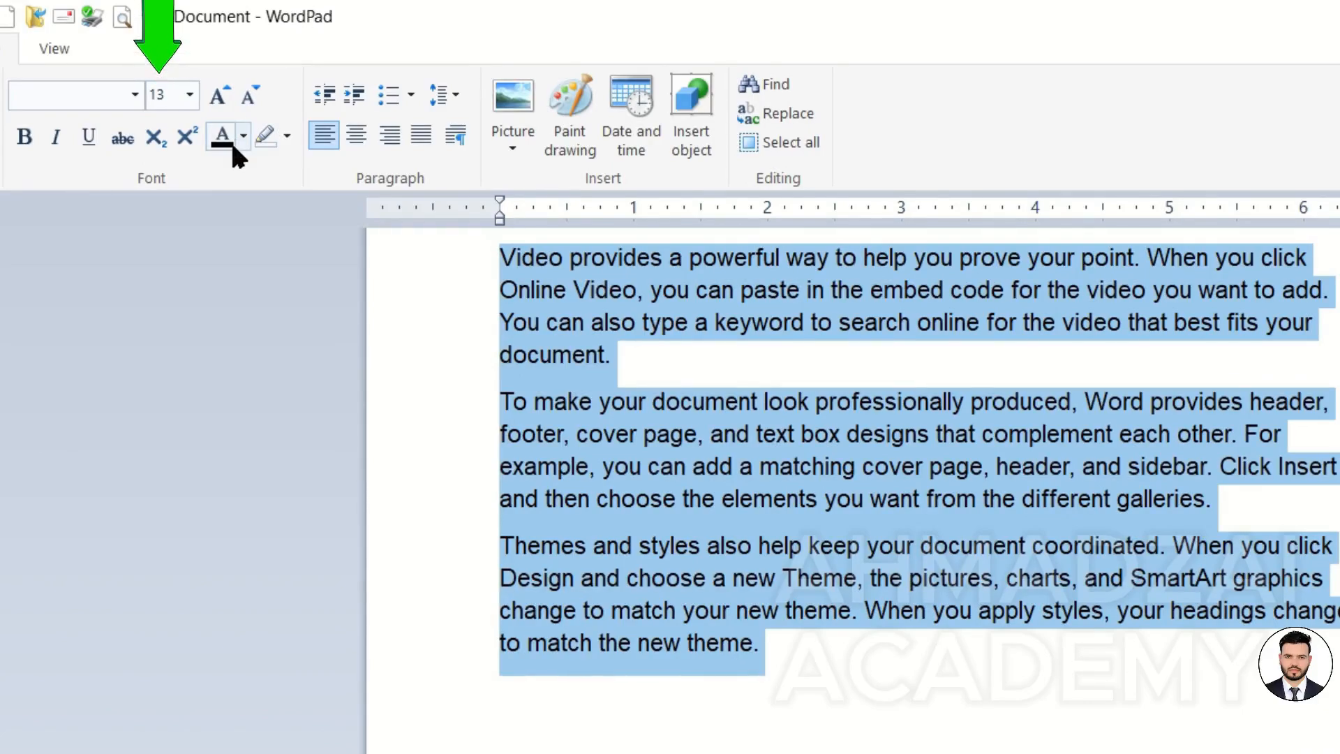
Set the font size of the selected text to the custom value 5
left_click(189, 95)
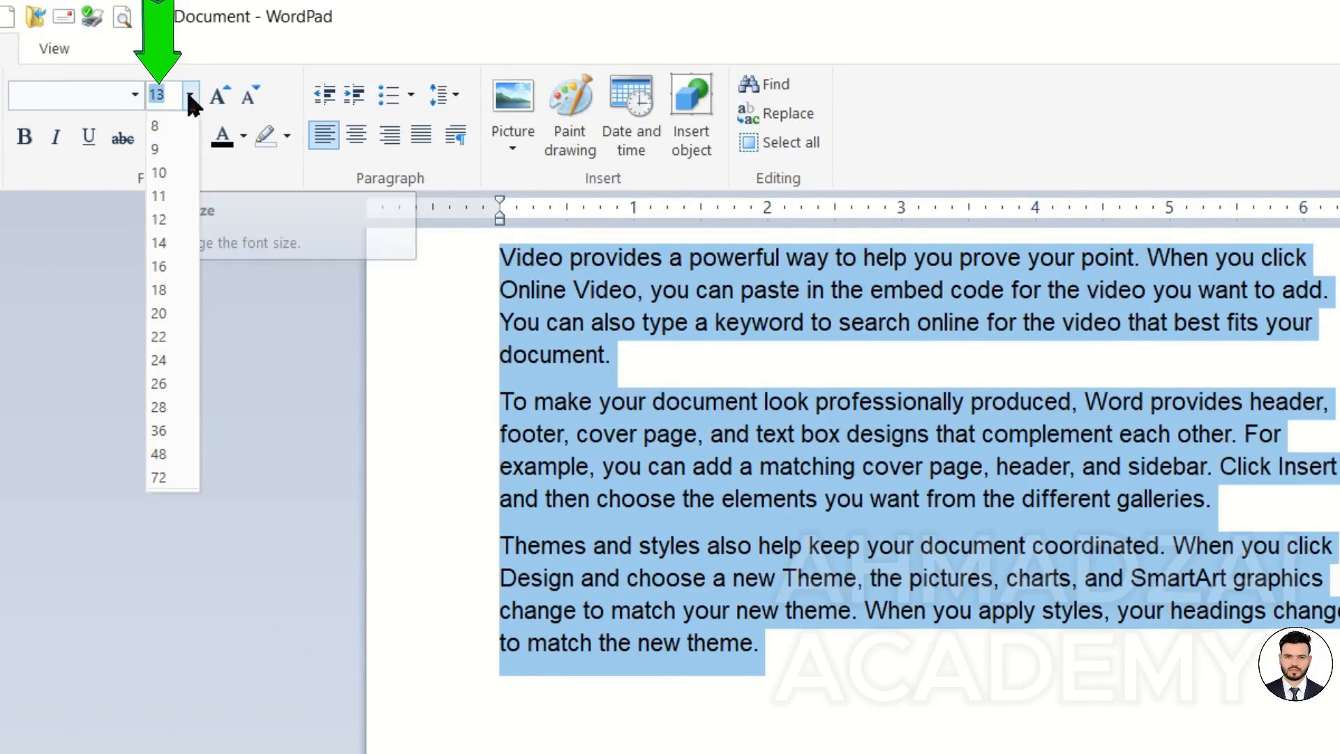
left_click(416, 29)
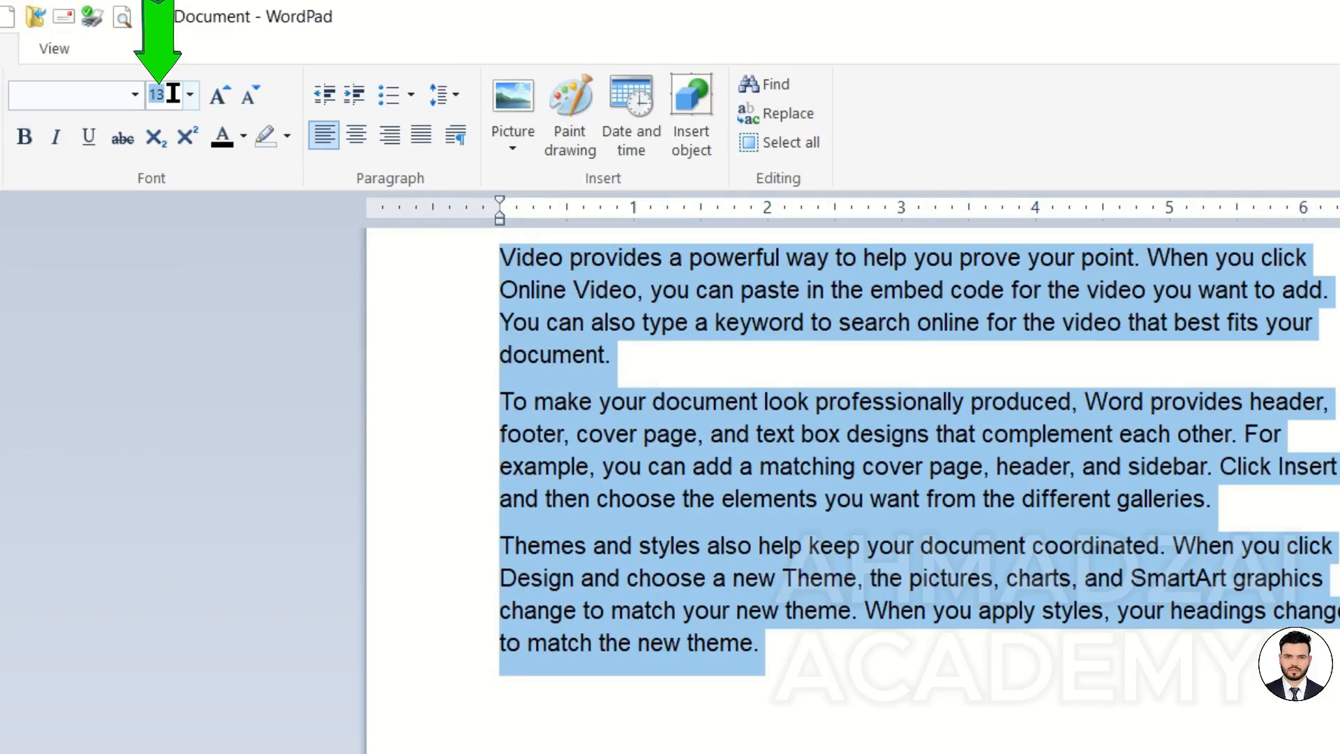
type("5")
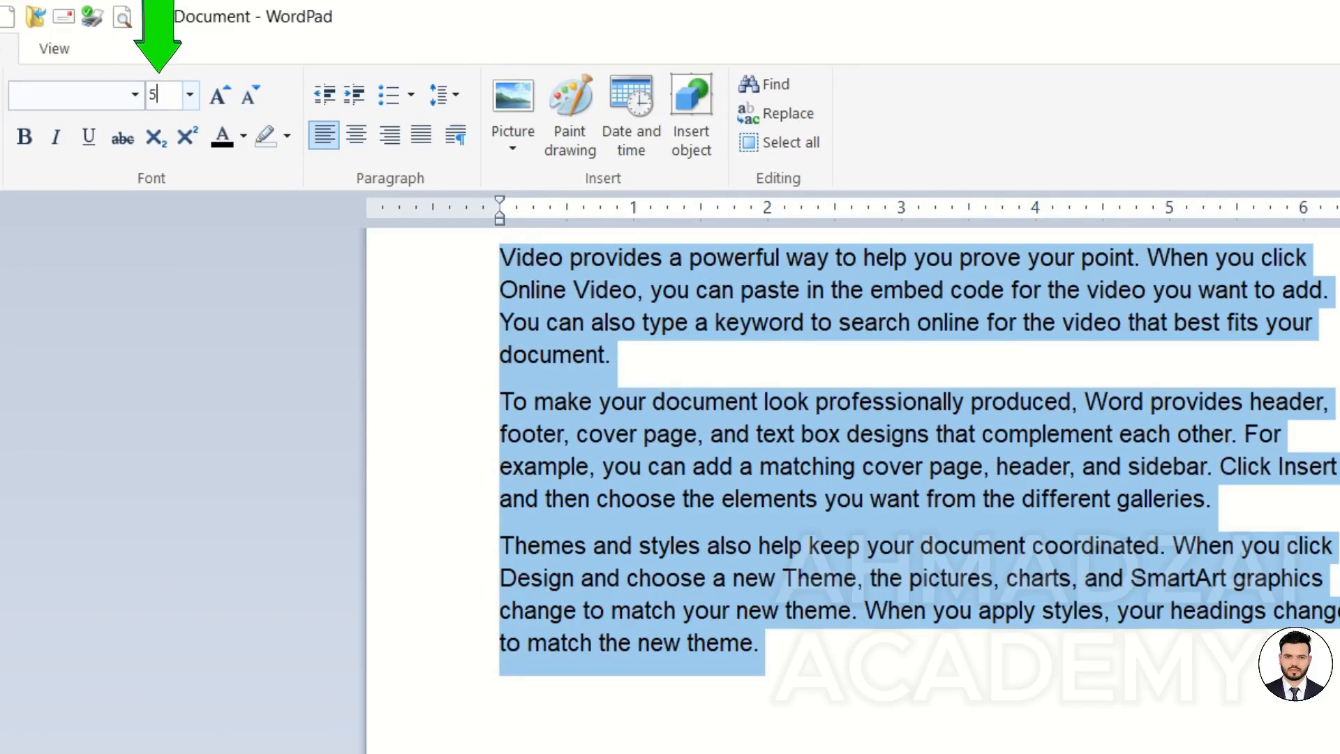
key("Return")
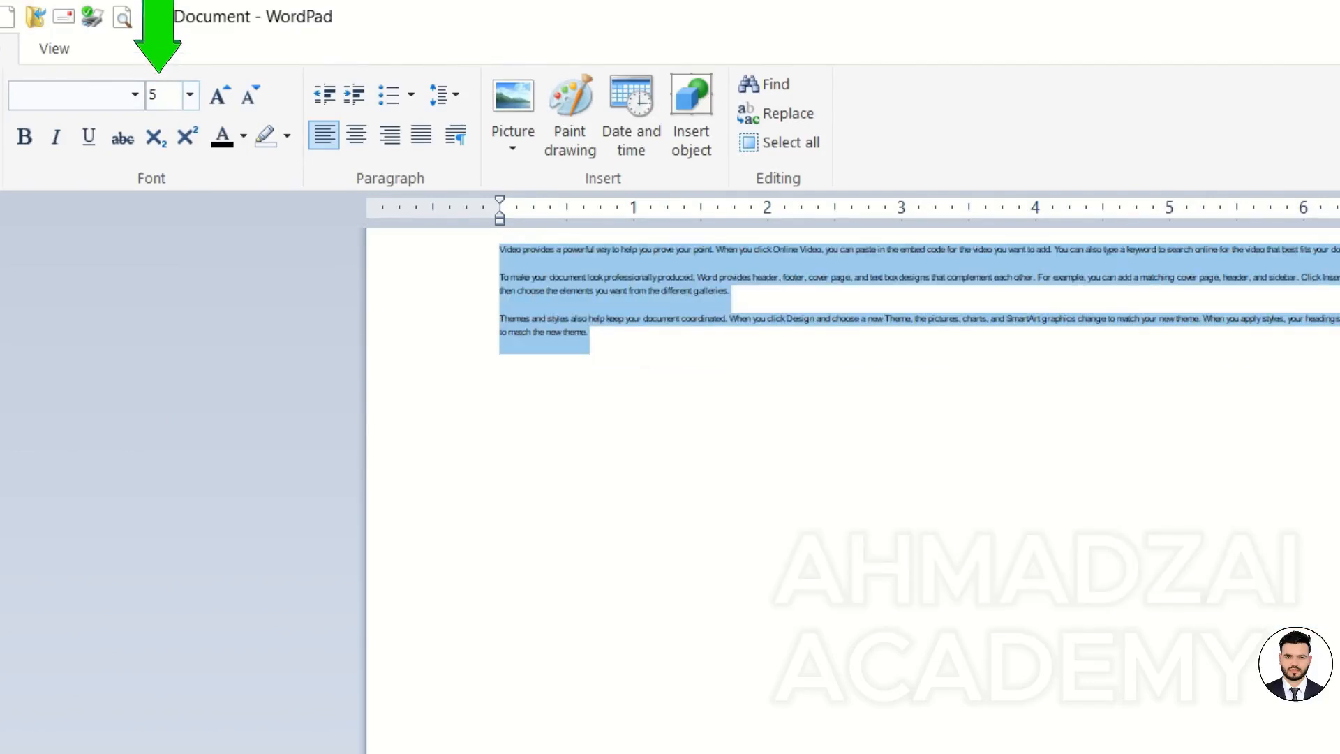
Look over the preset font sizes and set the selected text to the custom size 1638
left_click(190, 94)
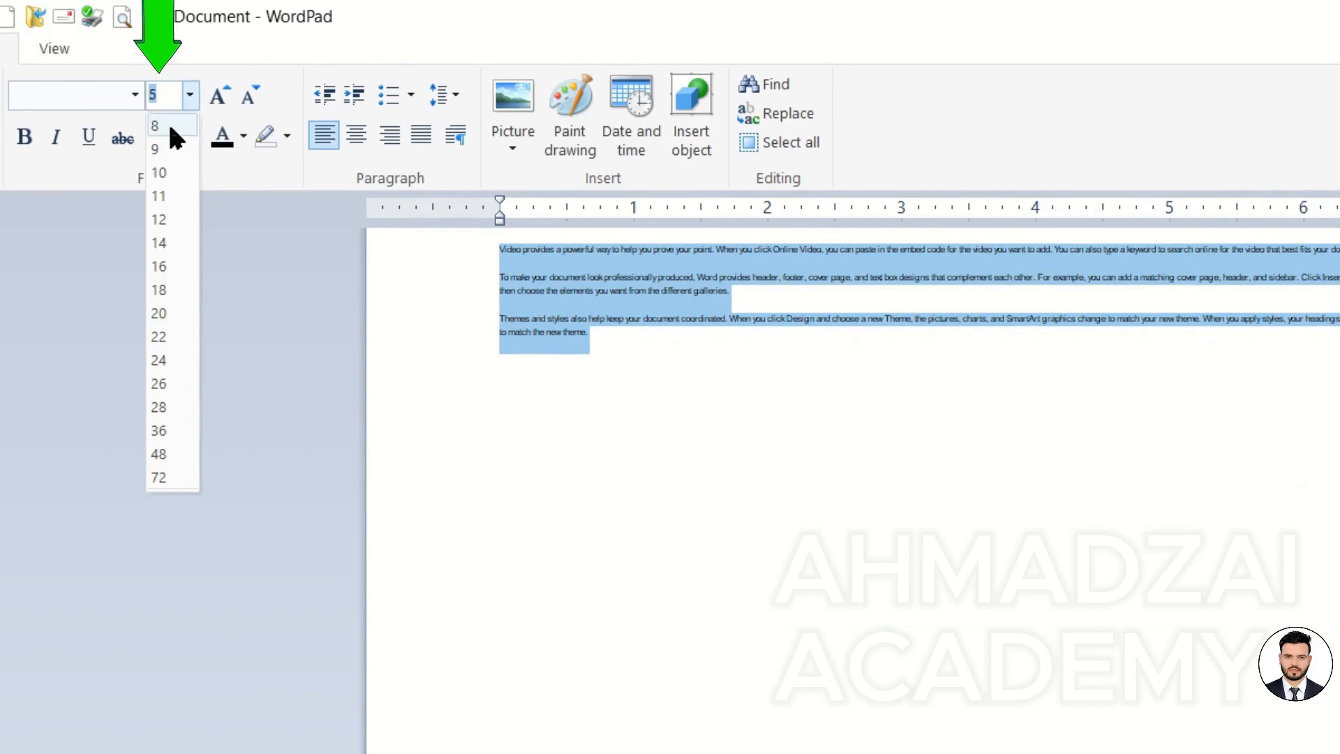
left_click(421, 32)
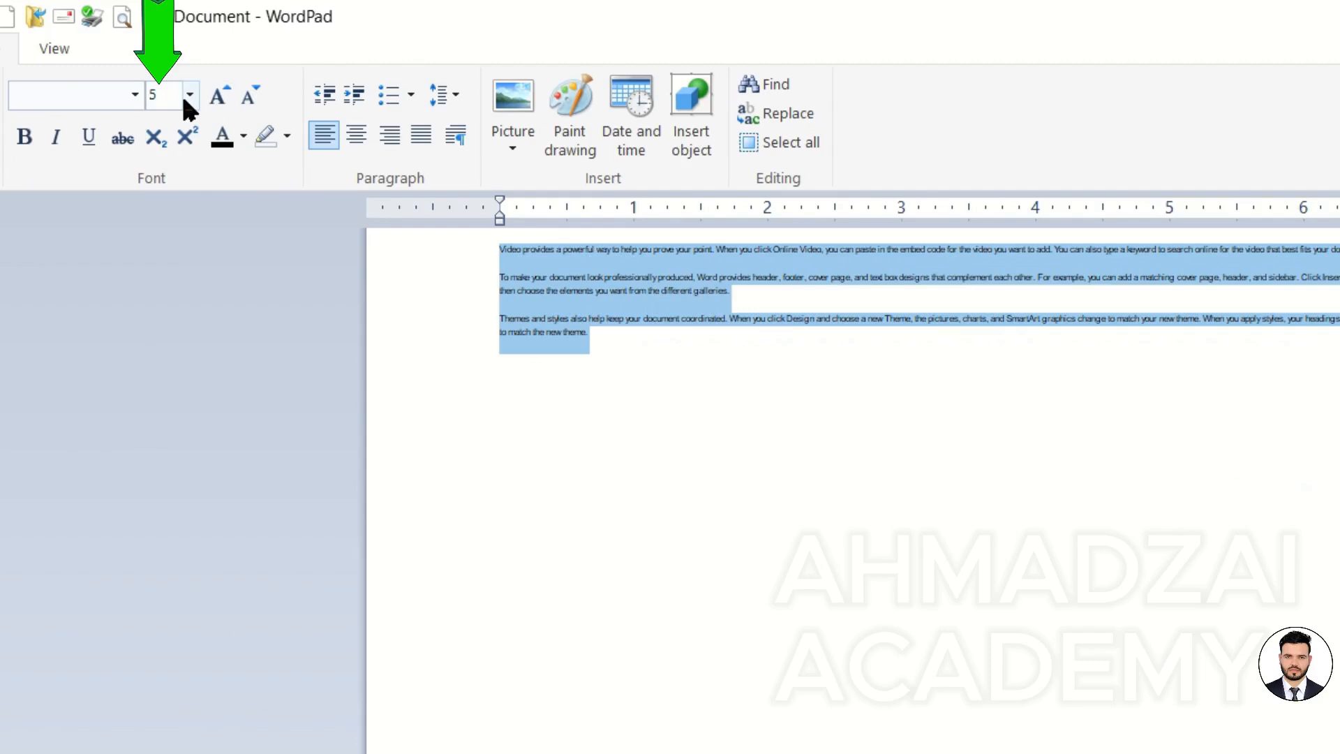
left_click(187, 96)
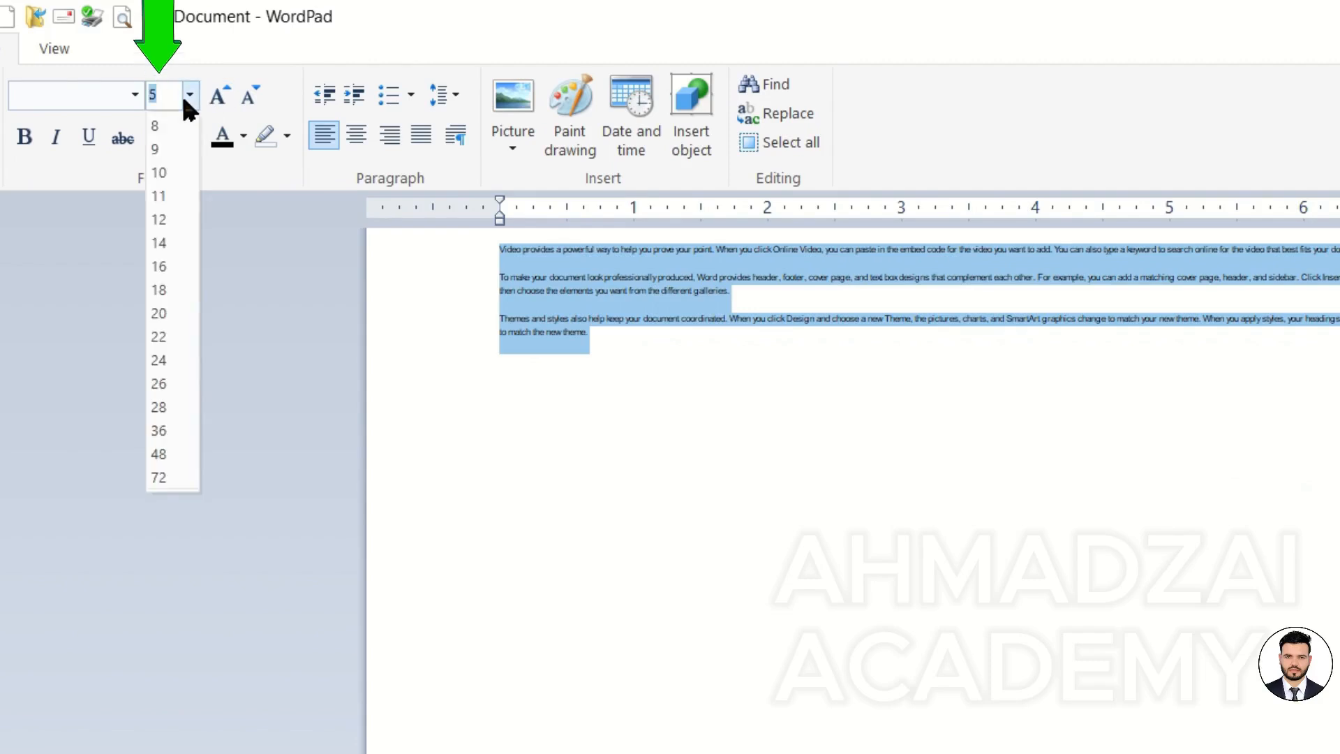
left_click(336, 48)
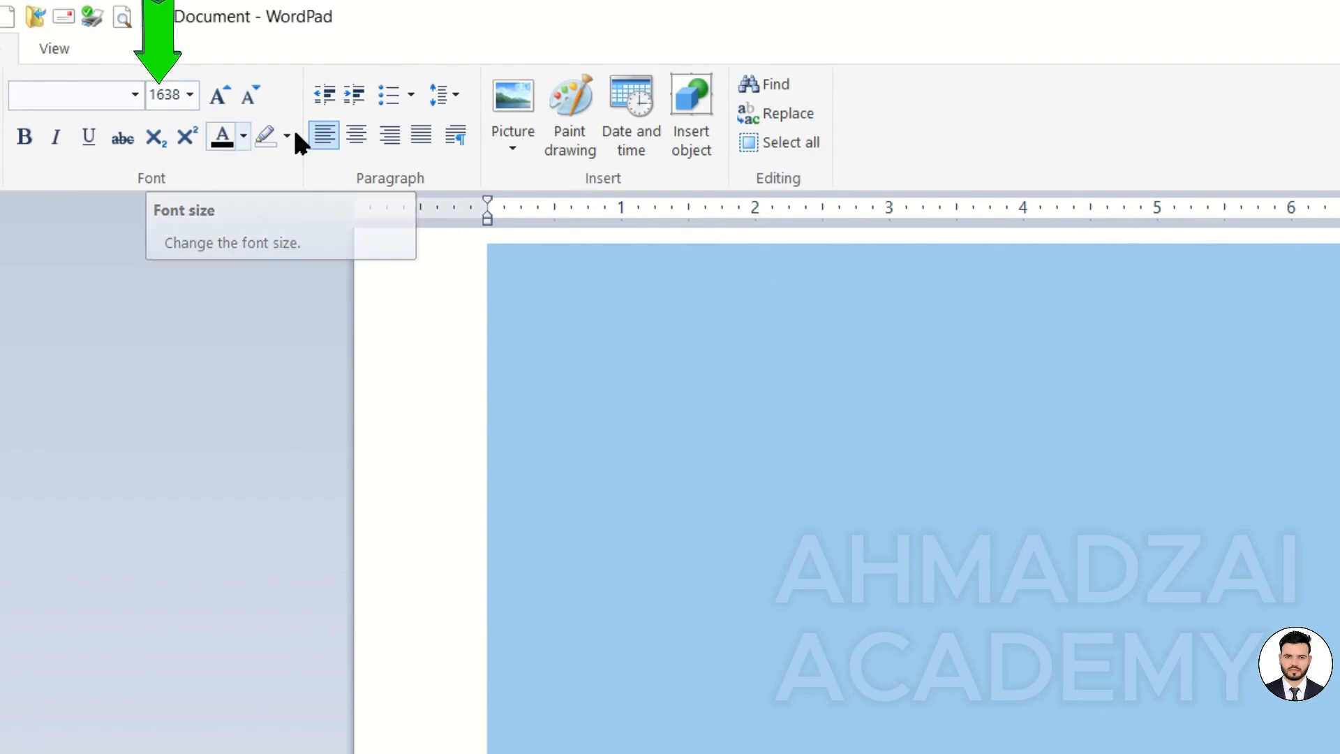
Look through the preset font sizes, set the selected text to the preset 11, and clear the selection
left_click(189, 95)
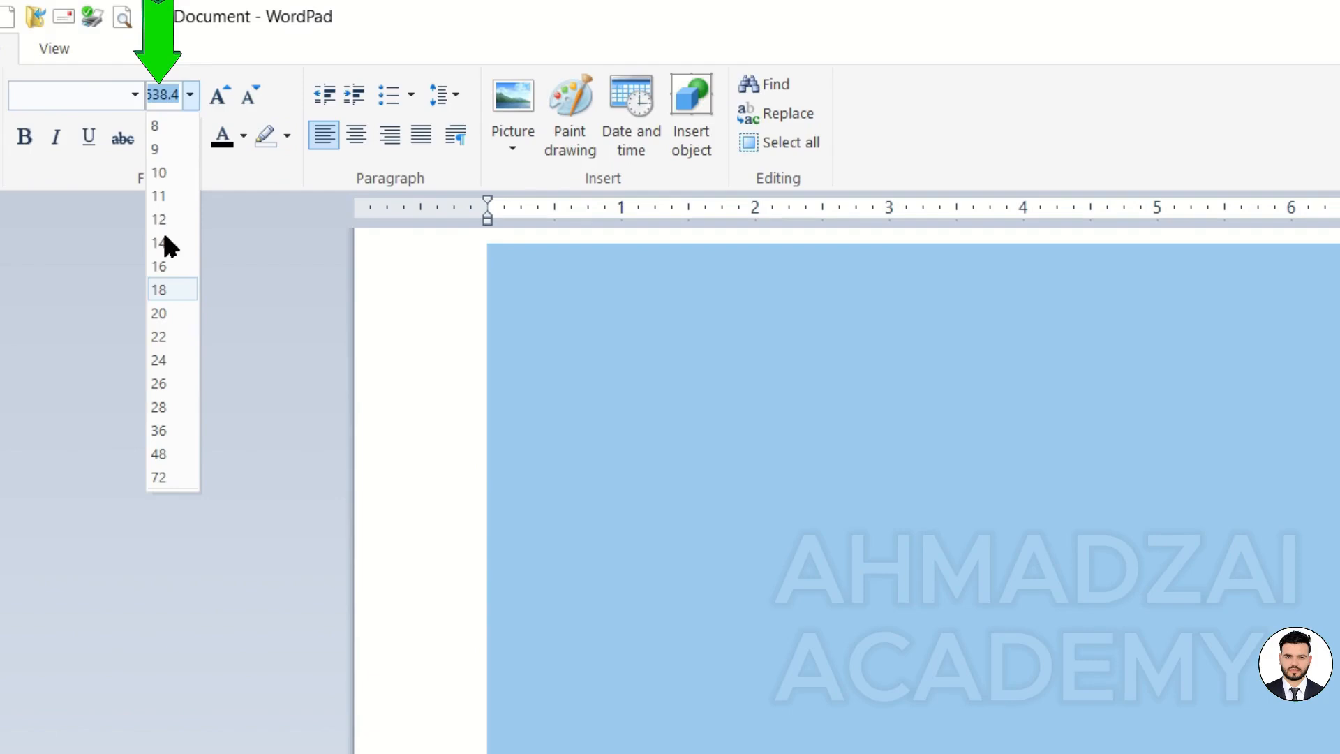
left_click(260, 81)
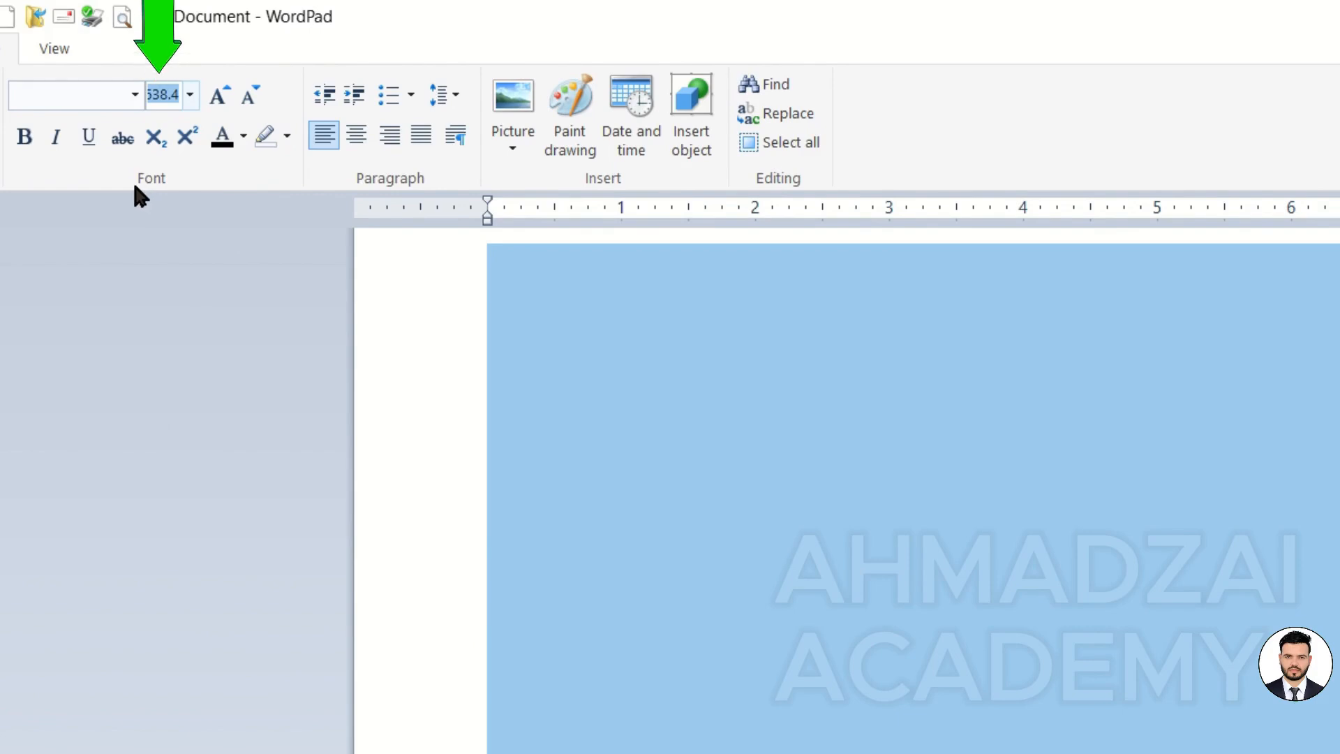
left_click(187, 97)
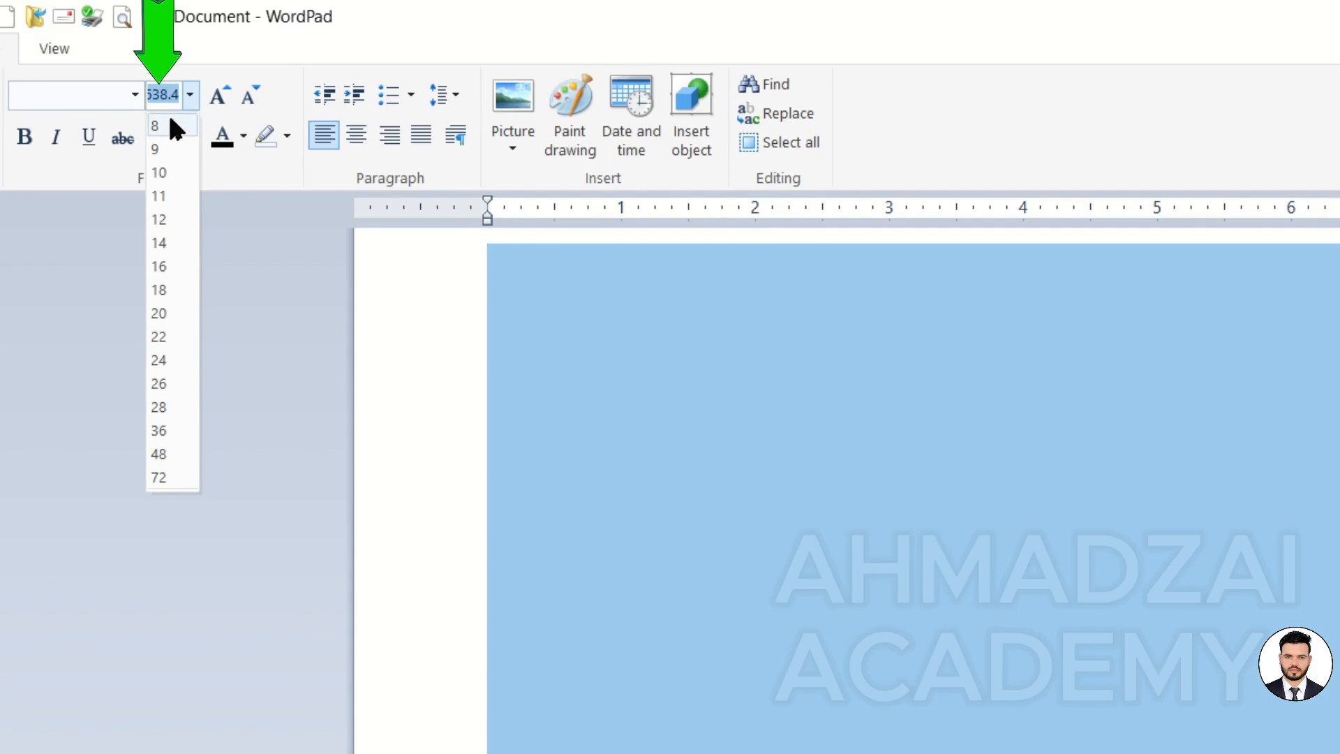
left_click(179, 198)
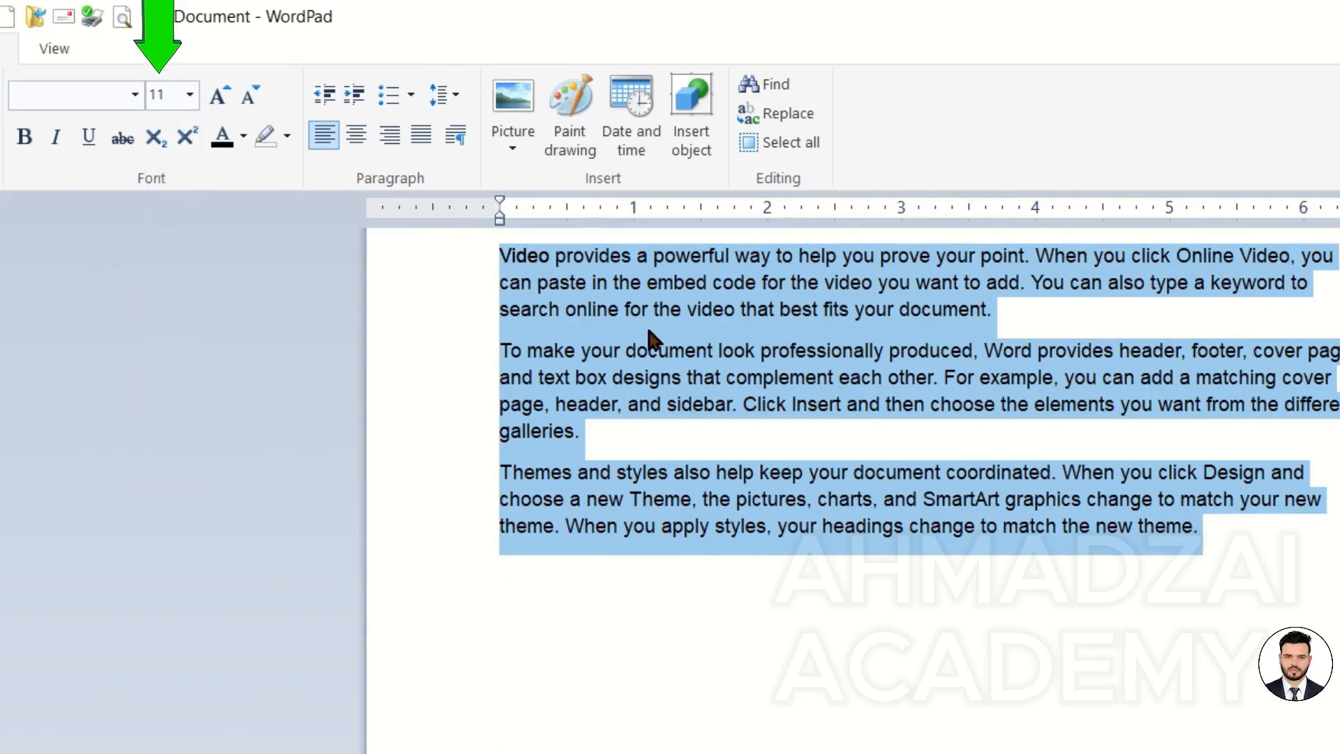
left_click(713, 311)
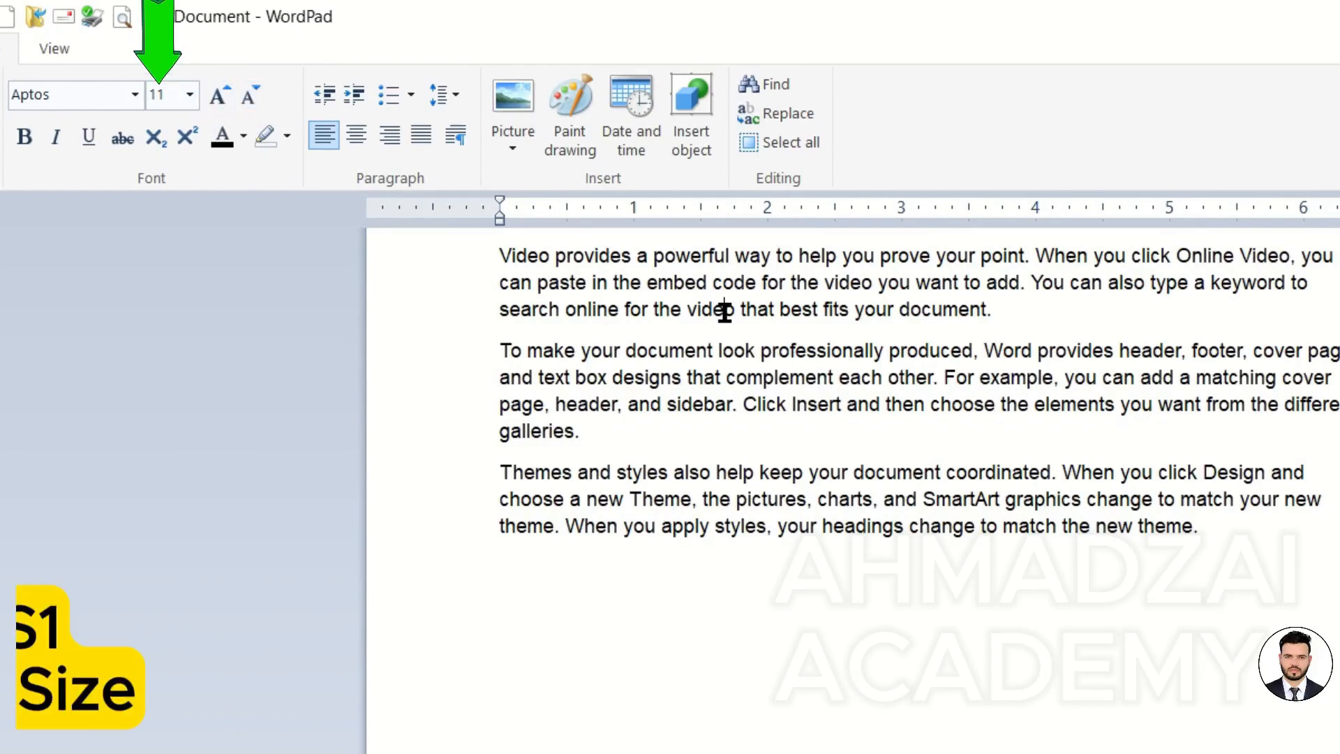
Select the whole text and set its font size to the custom value 35
key("ctrl+a")
key("alt+h")
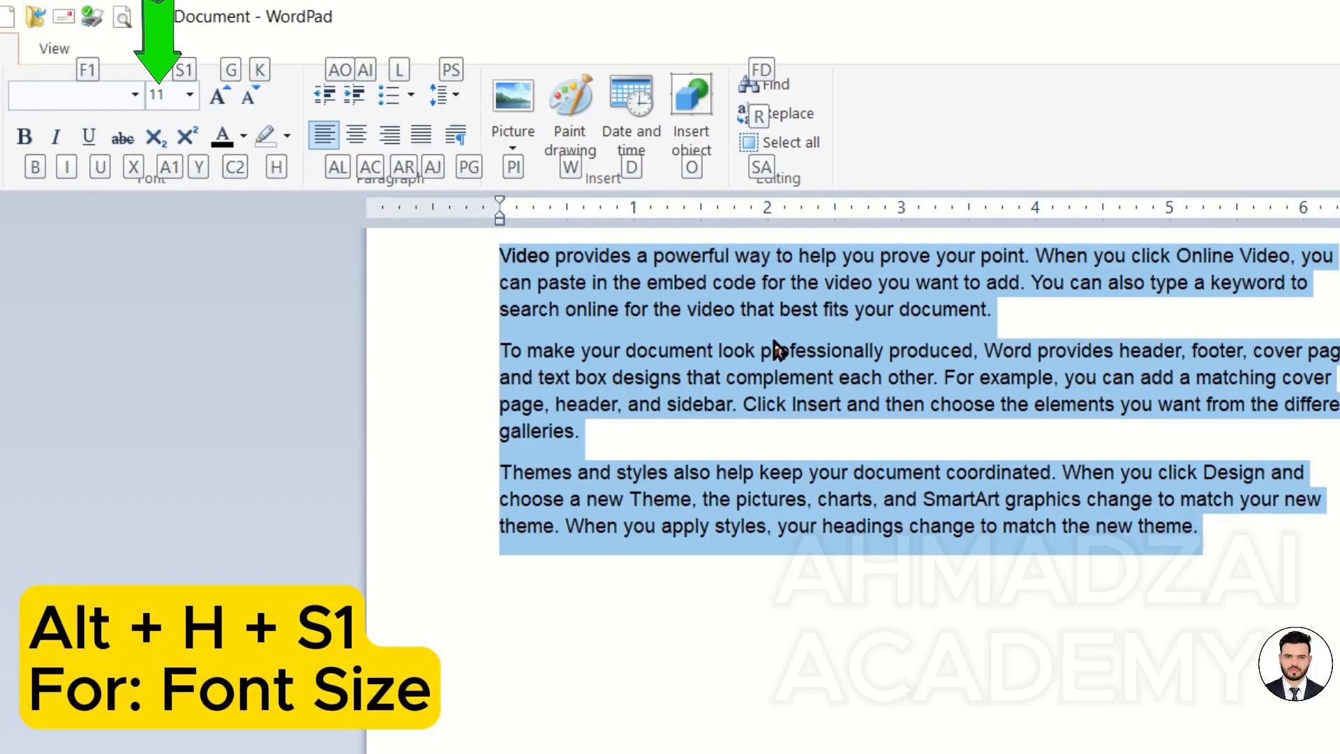
type("s135")
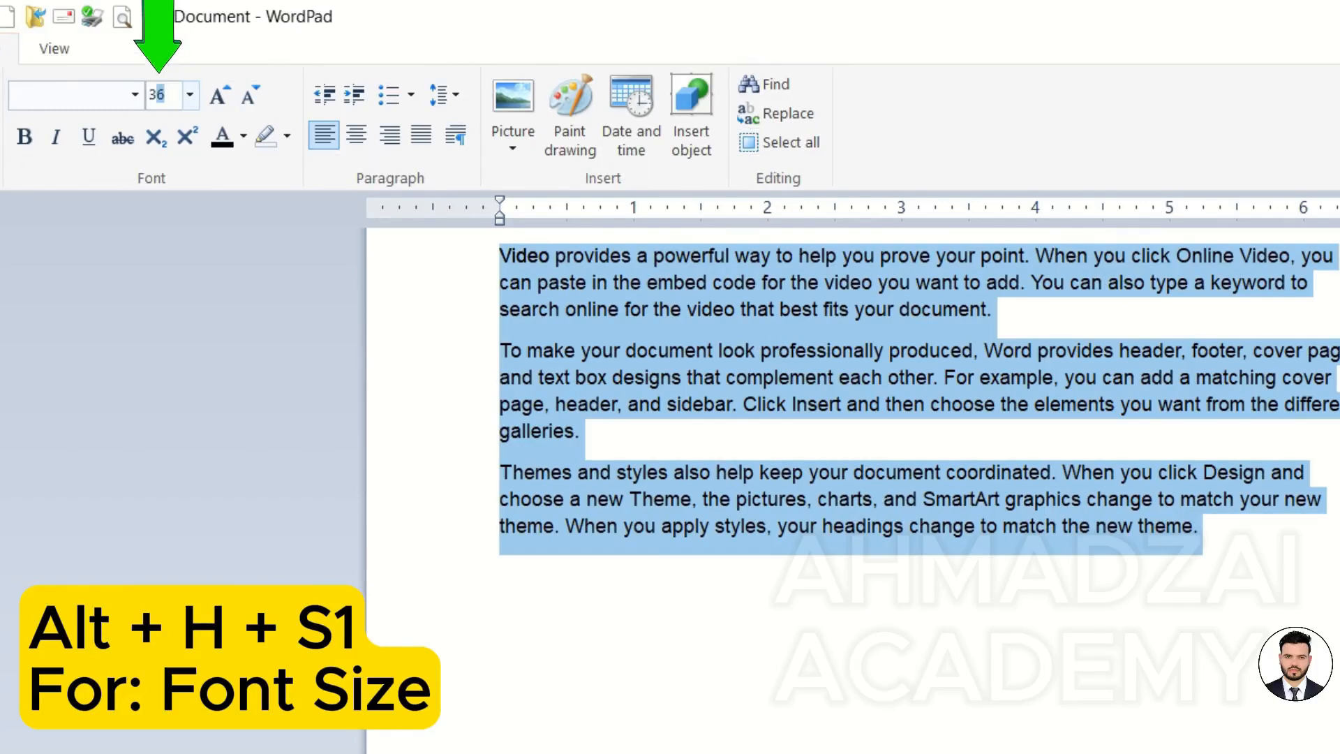
key("Return")
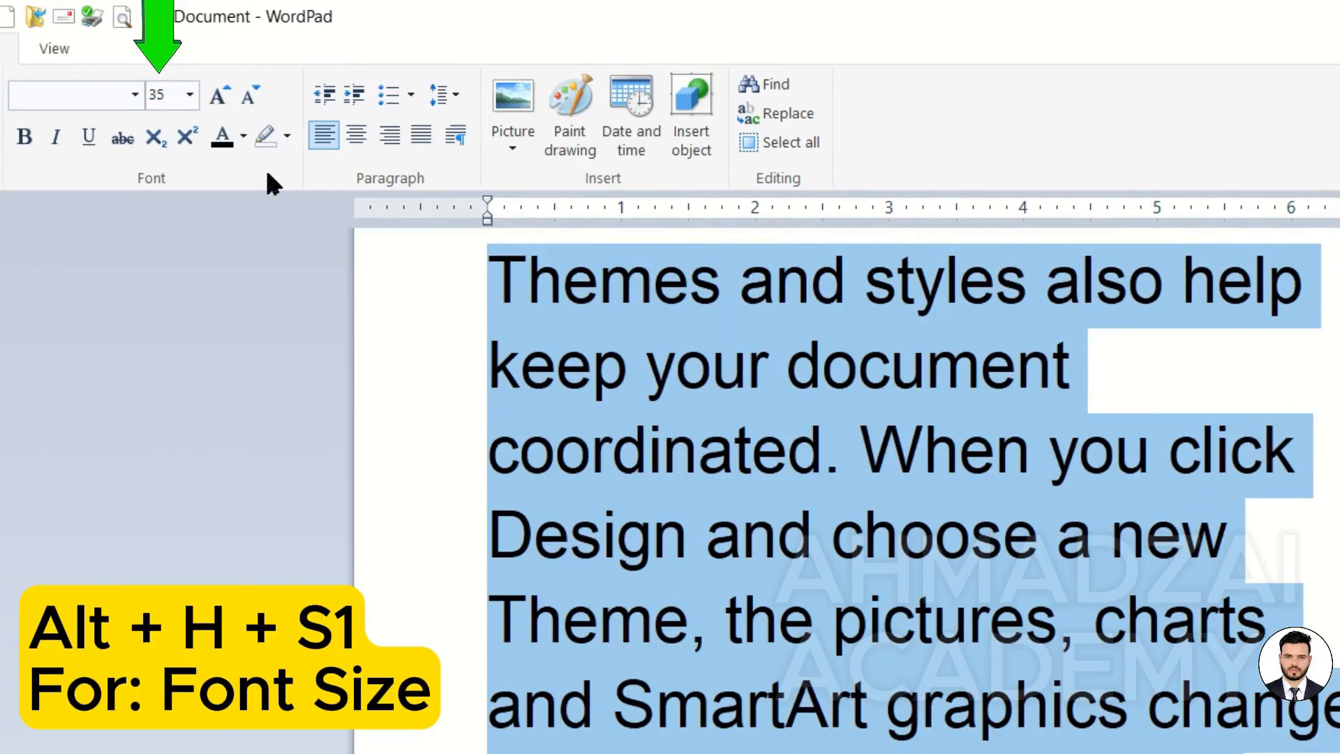
Set the selected text's font size to 12, then shrink it by one size and enlarge it by one size
key("alt+h")
type("s128")
key("Return")
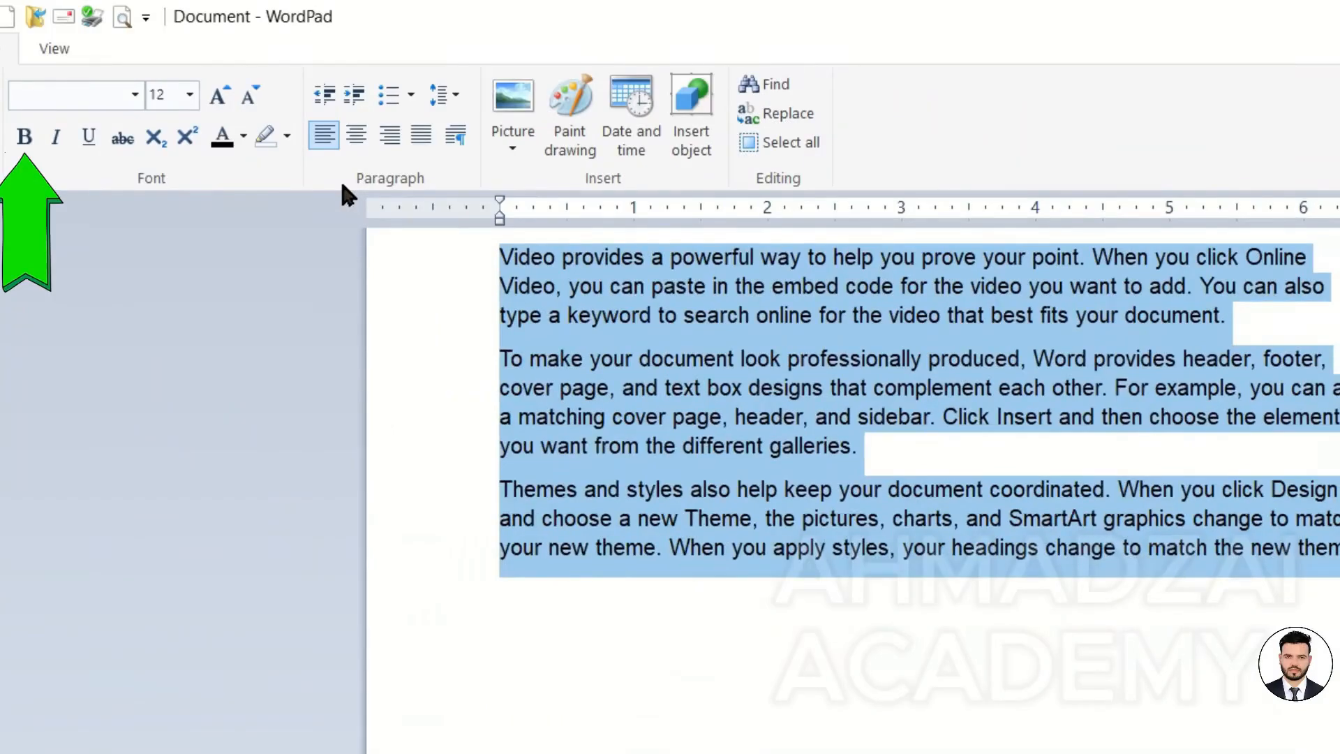
key("ctrl+shift+comma")
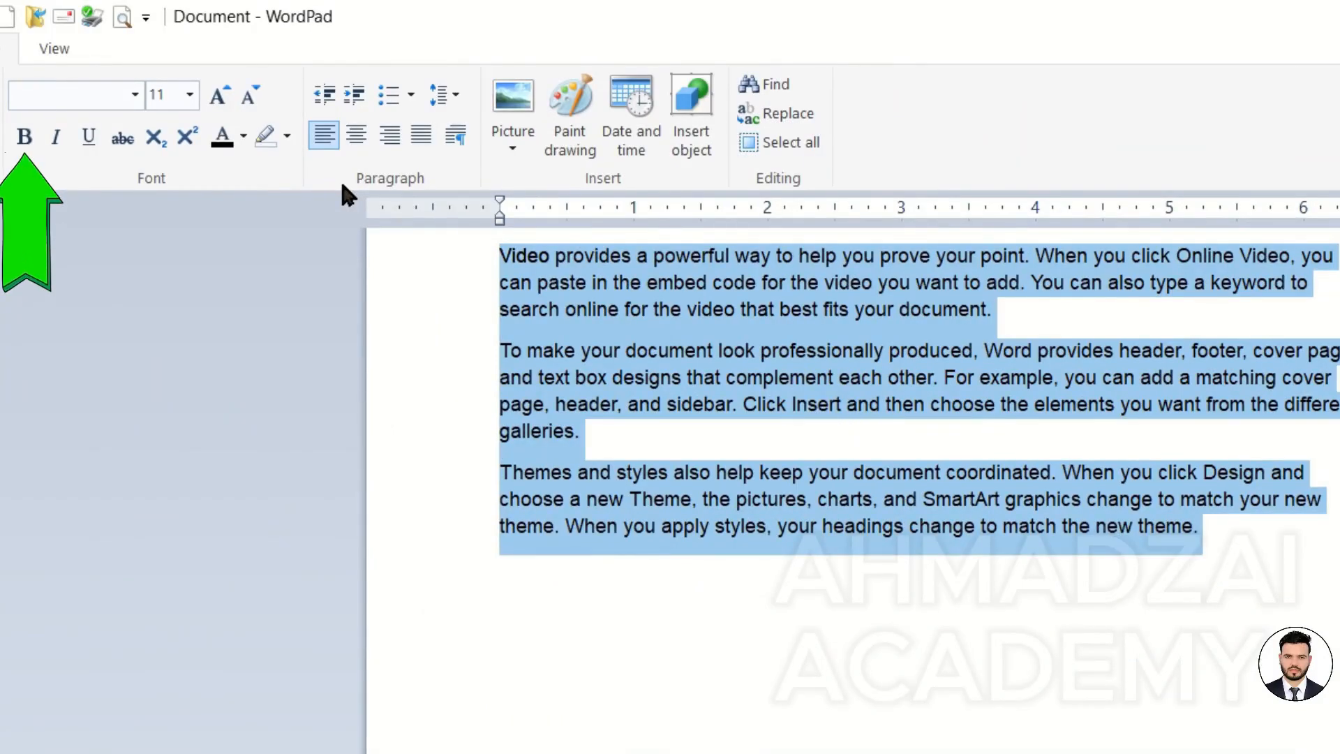
key("ctrl+shift+period")
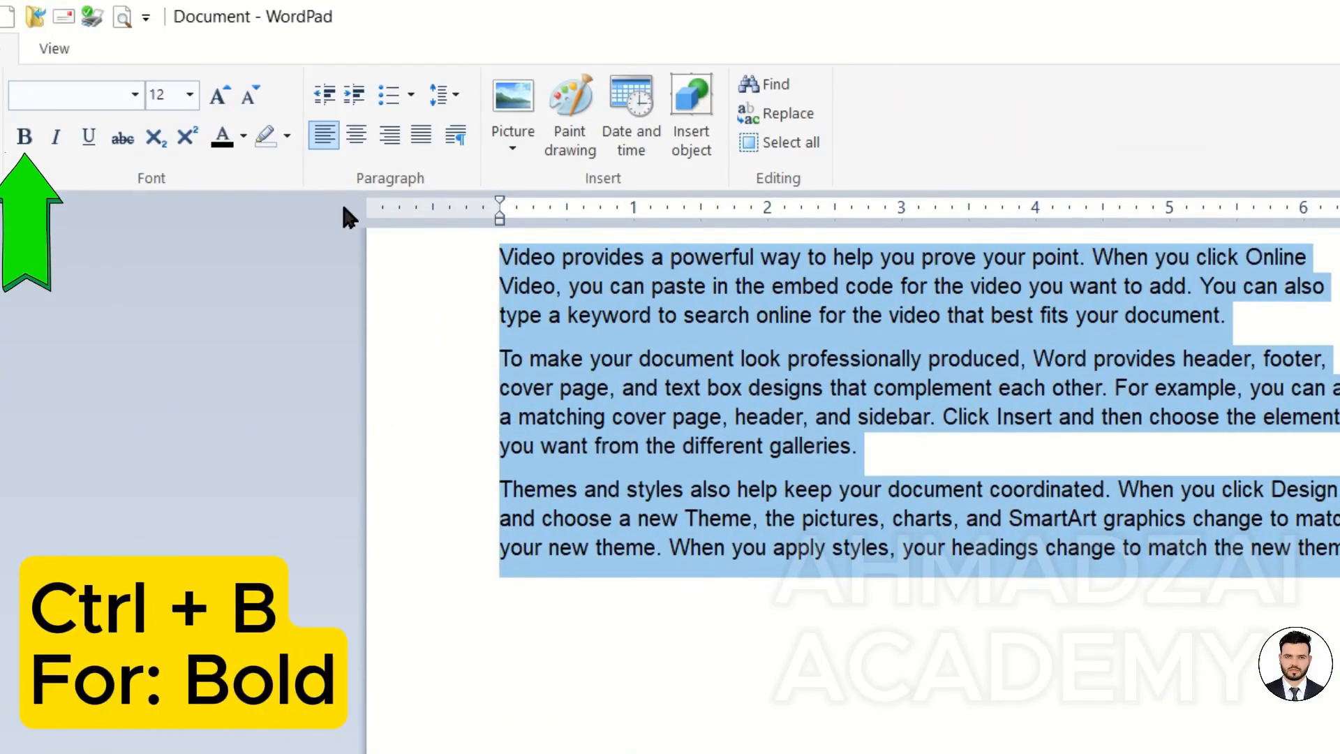
Apply bold to the whole selected text and remove it again
left_click(25, 137)
left_click(24, 137)
key("ctrl+b")
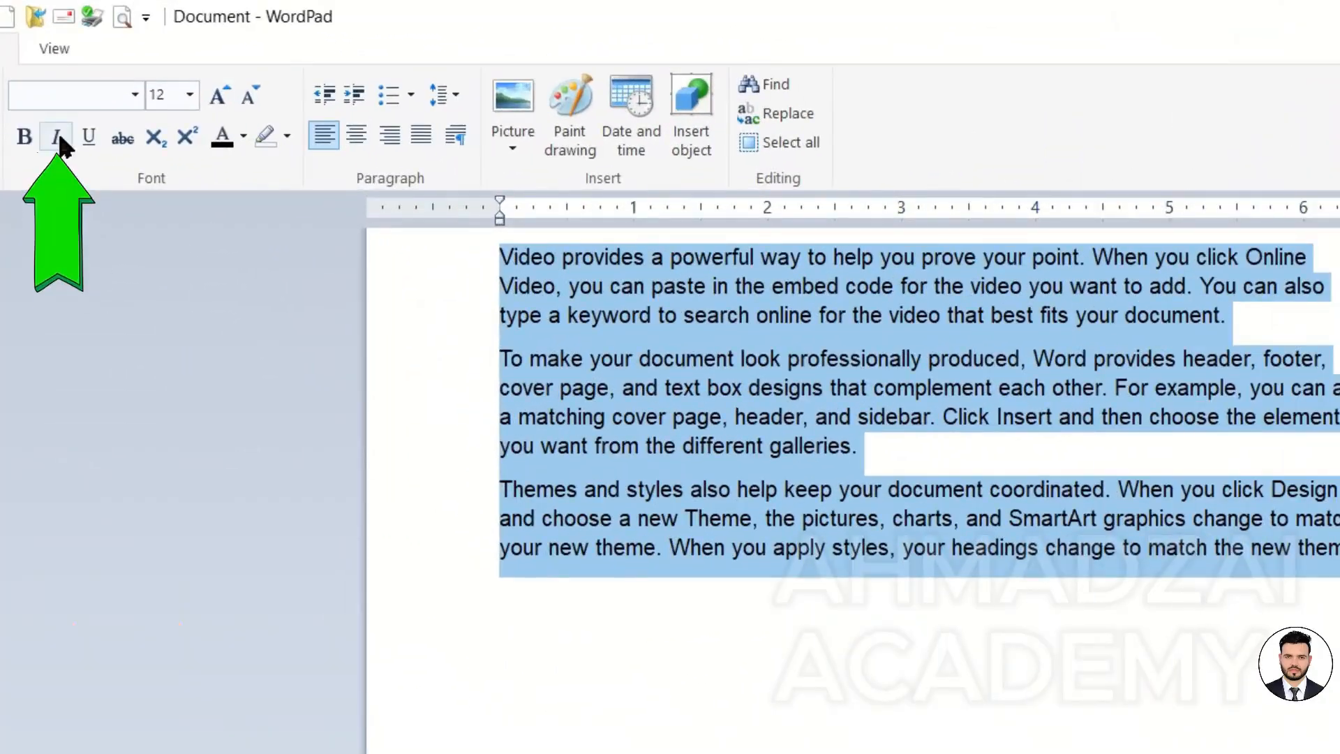
Apply italic to the whole selected text and remove it, repeating the toggle several times
left_click(57, 137)
key("ctrl+i")
left_click(59, 137)
key("ctrl+i")
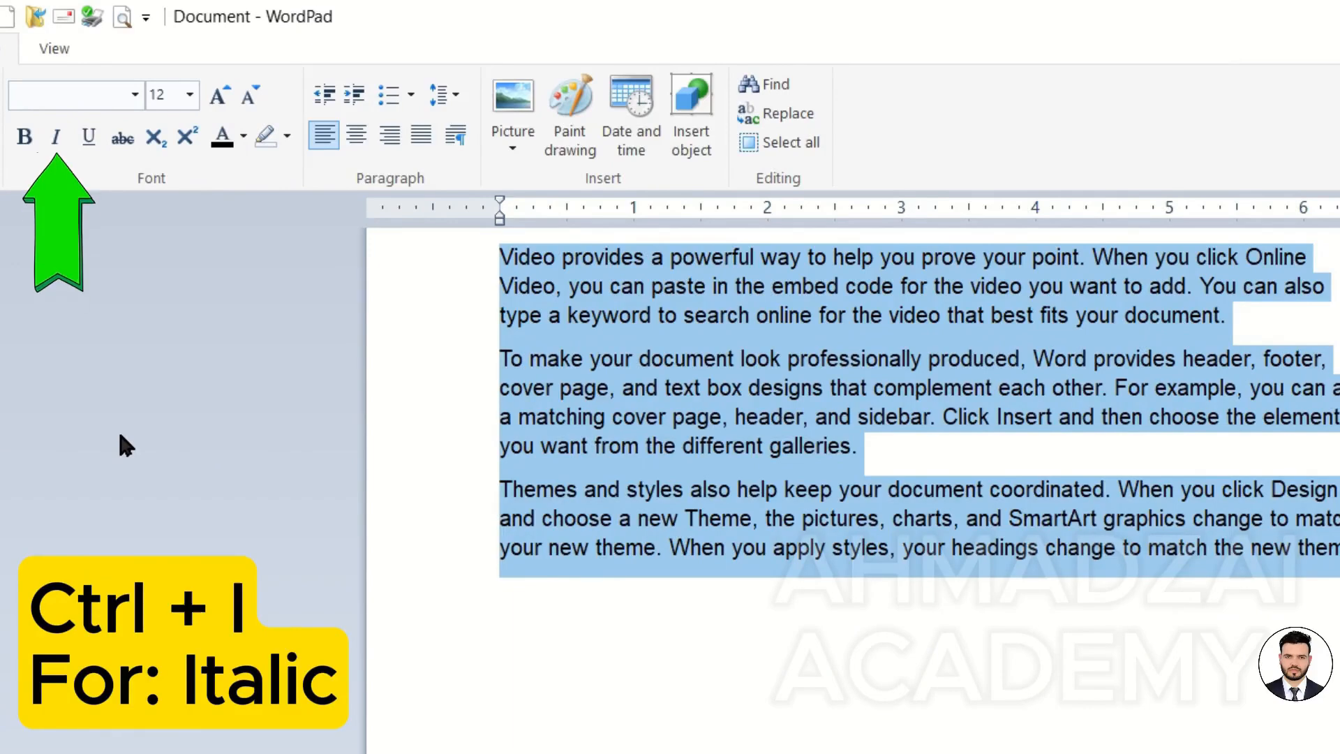
key("ctrl+i")
key("ctrl+i")
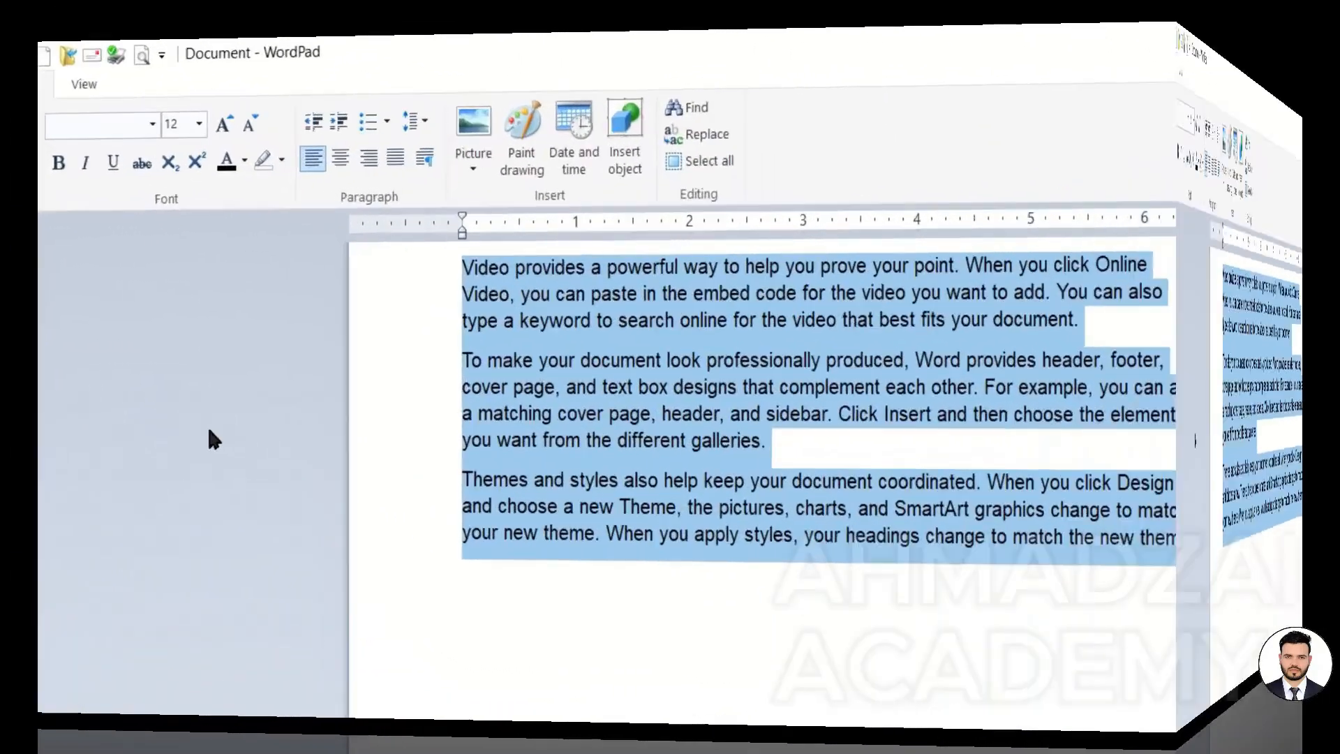
Underline the whole selected text and remove the underline, two times in a row
key("ctrl+u")
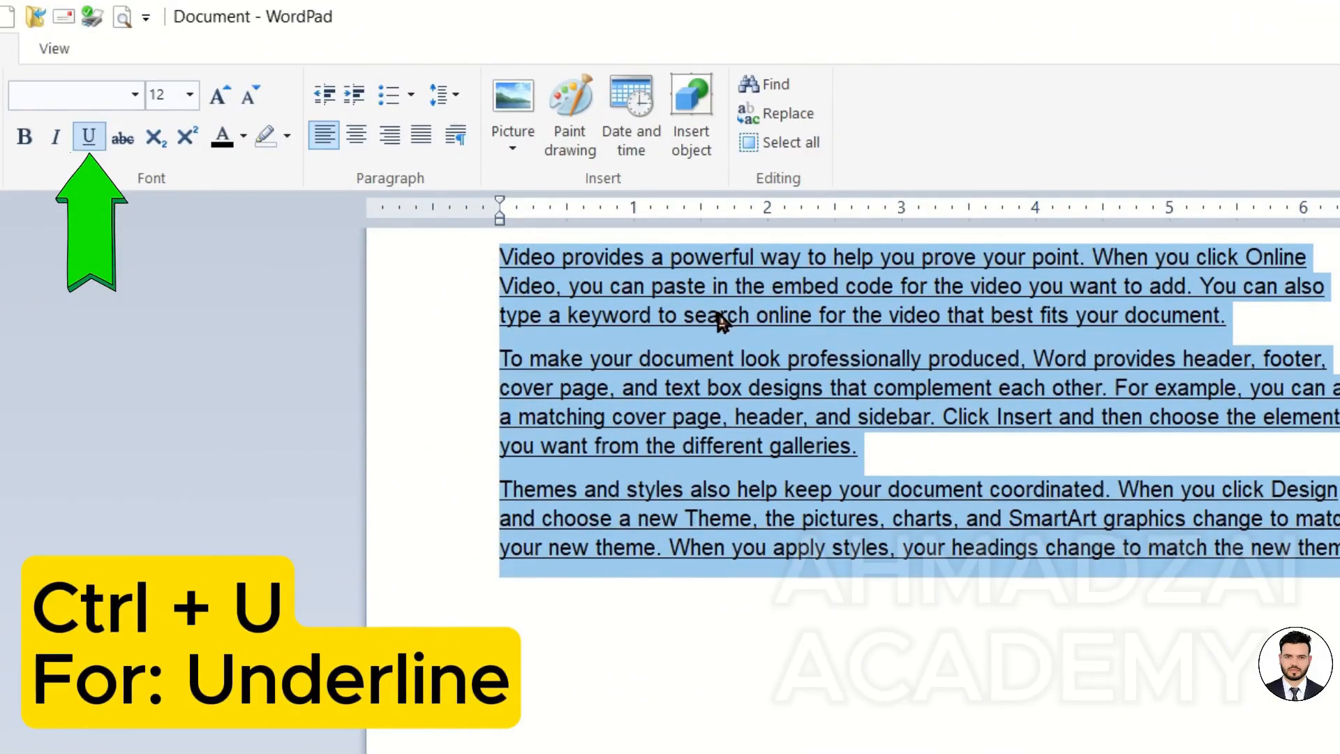
left_click(87, 134)
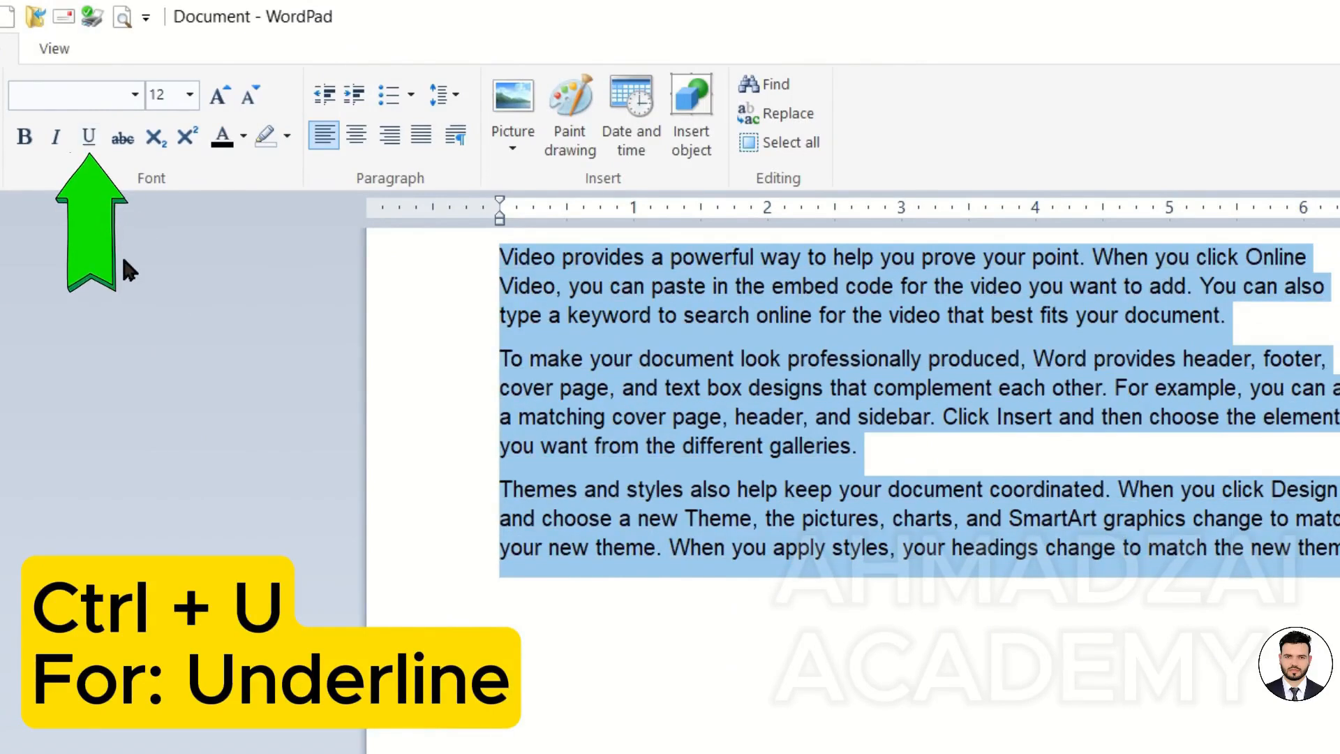
key("ctrl+u")
key("ctrl+u")
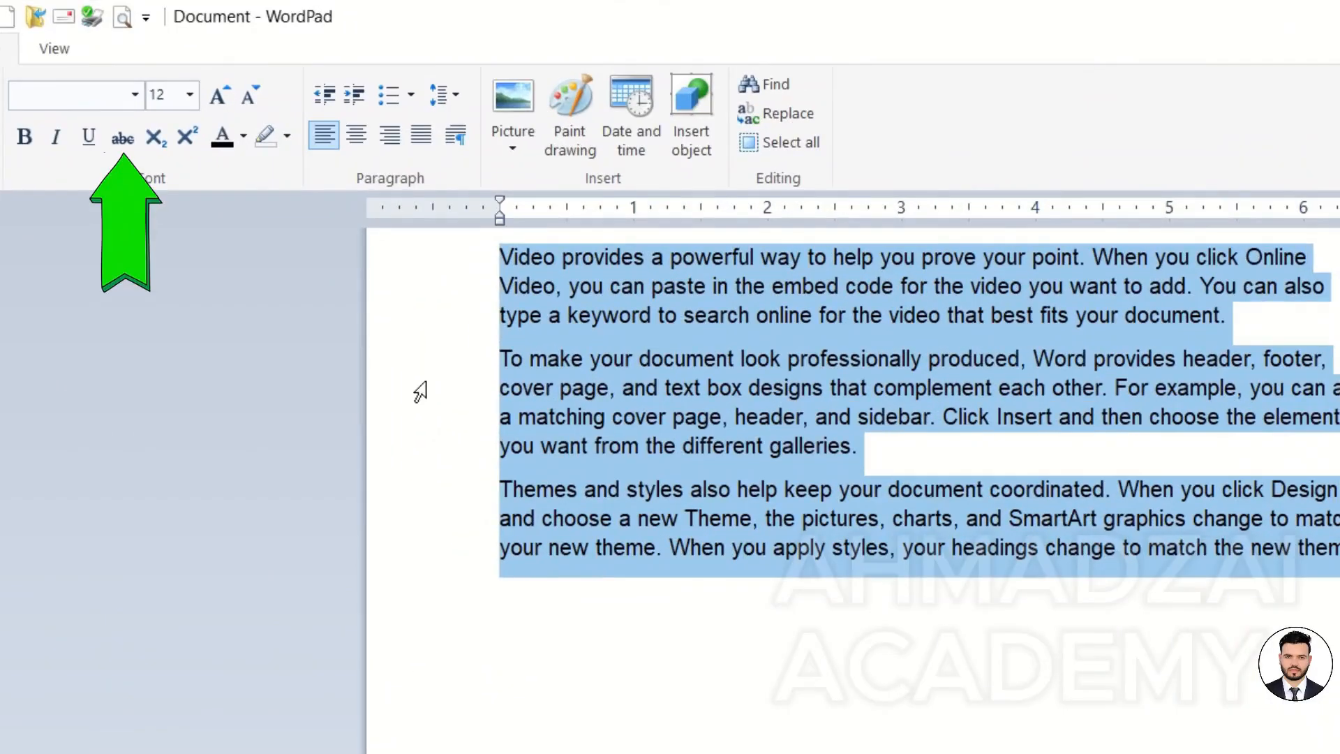
Strike through the whole selected text, remove the strikethrough, and toggle it once more
scroll(621, 394, "up", 3, "ctrl")
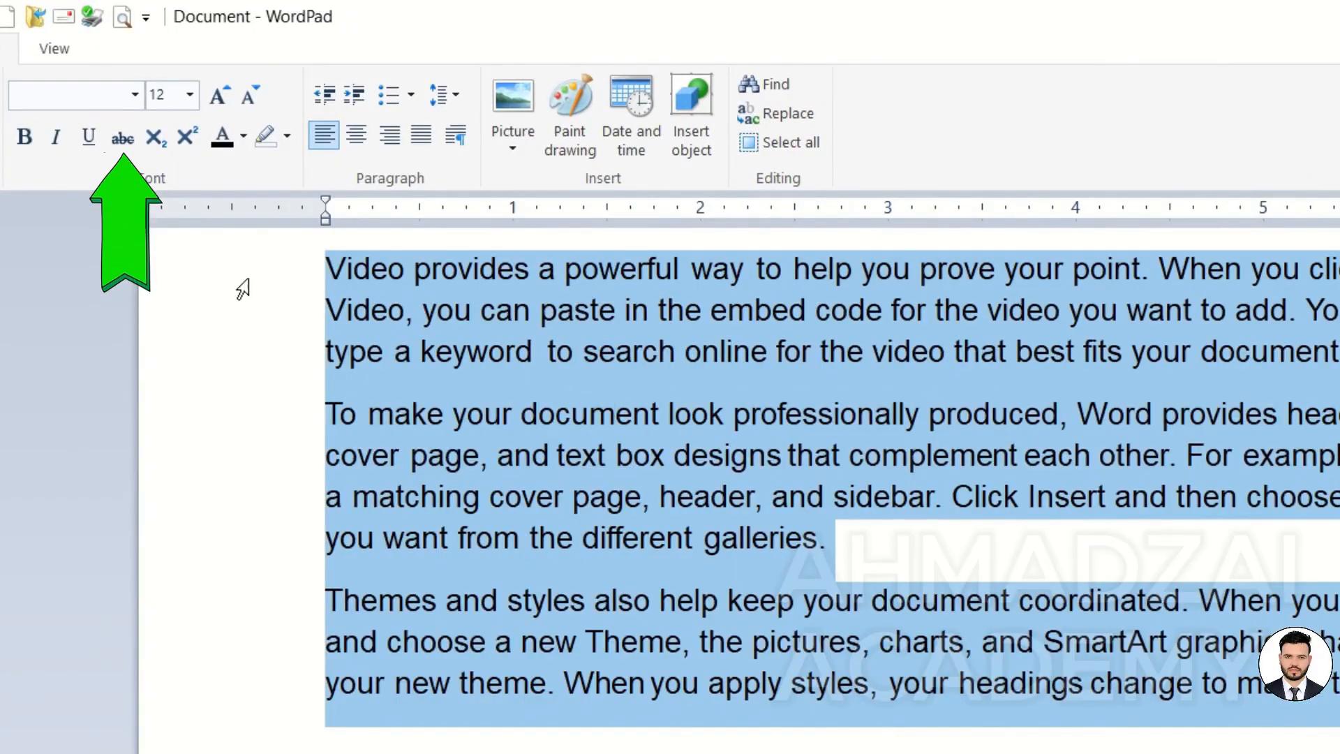
left_click(117, 139)
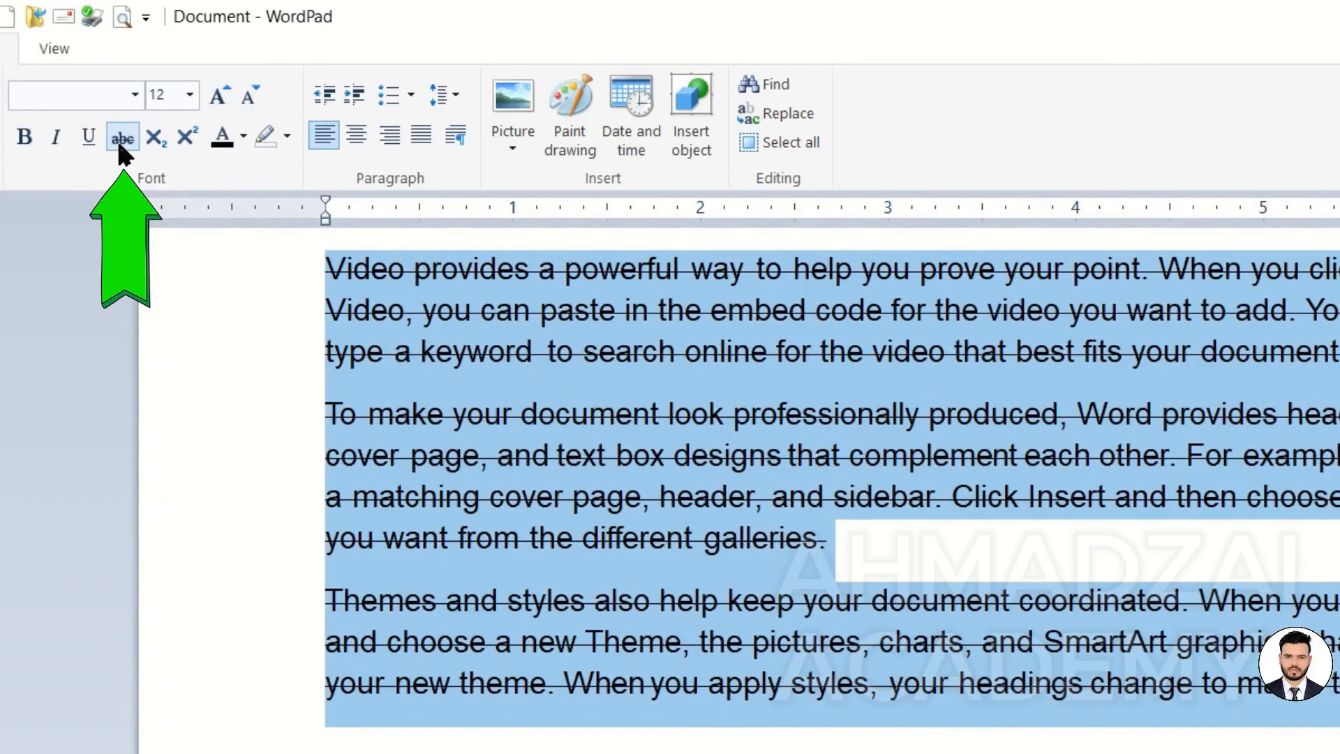
scroll(779, 441, "up", 4, "ctrl")
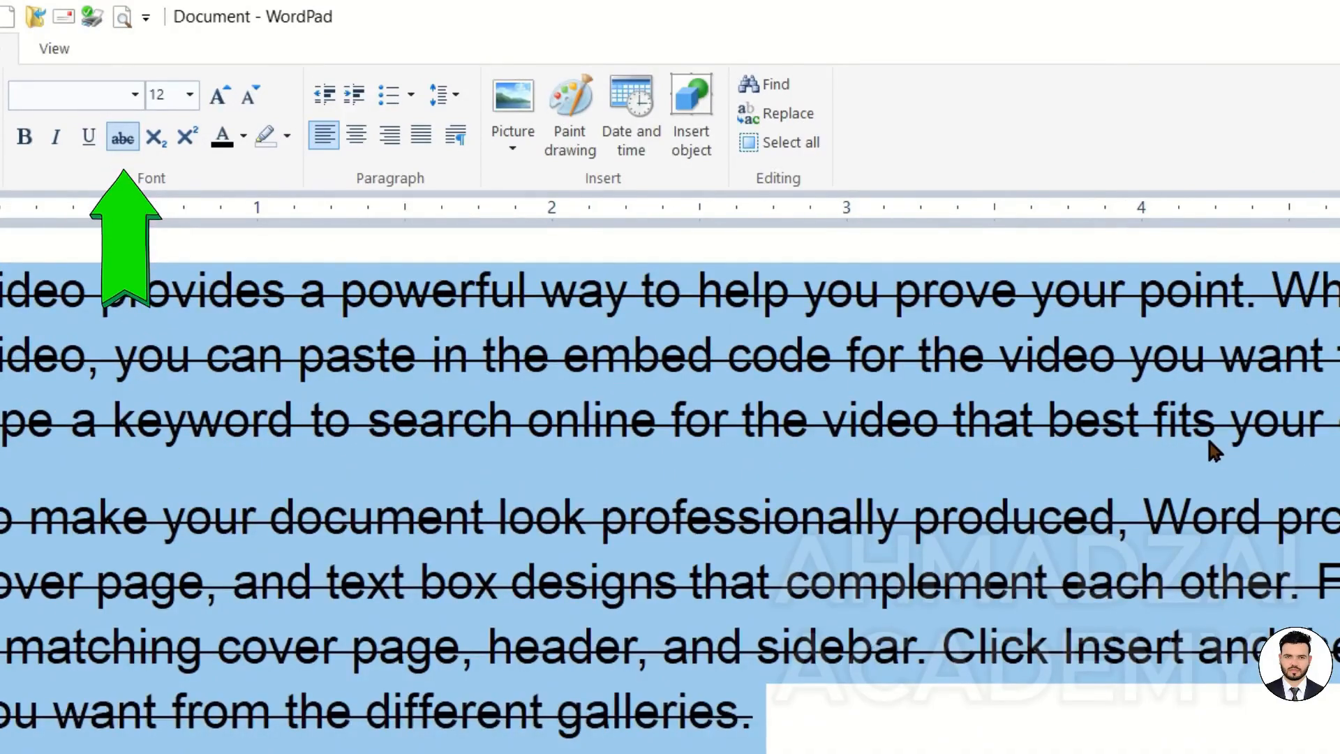
scroll(1209, 443, "down", 3, "ctrl")
scroll(1214, 450, "down", 2, "ctrl")
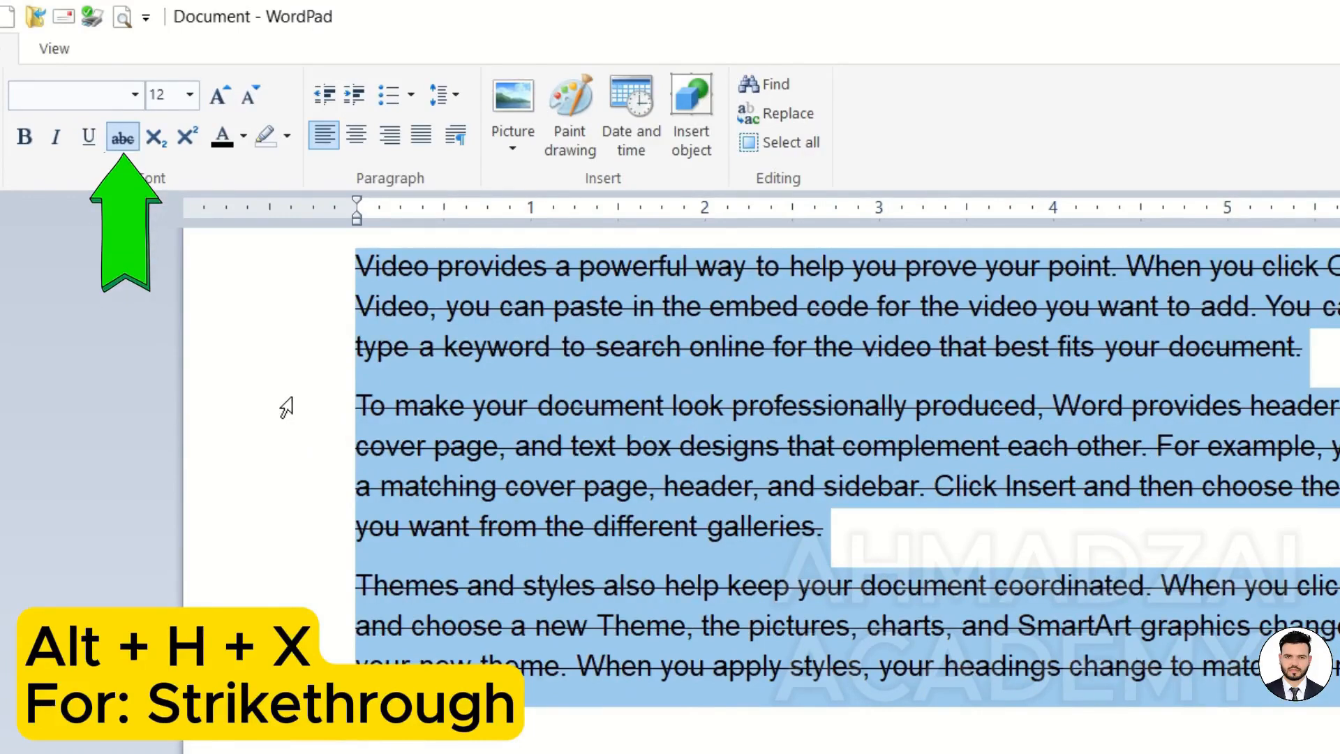
left_click(118, 138)
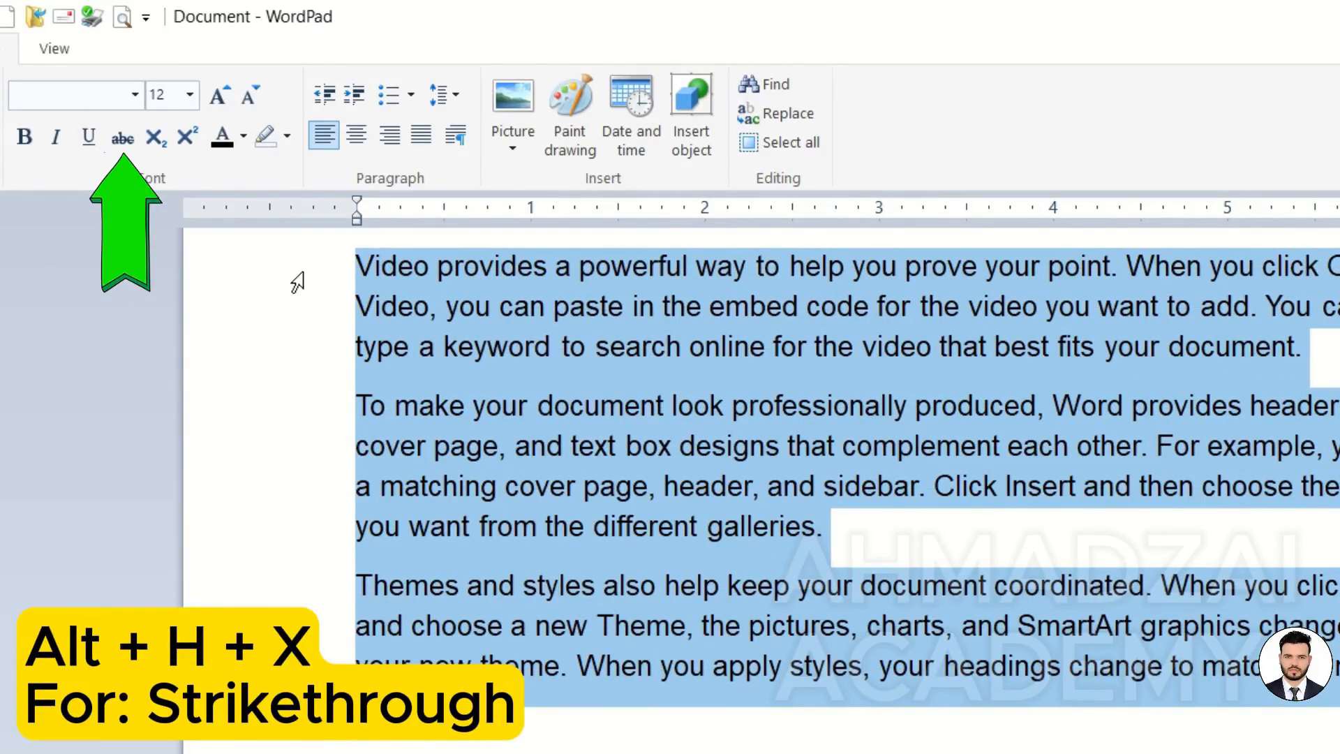
key("alt+h")
key("x")
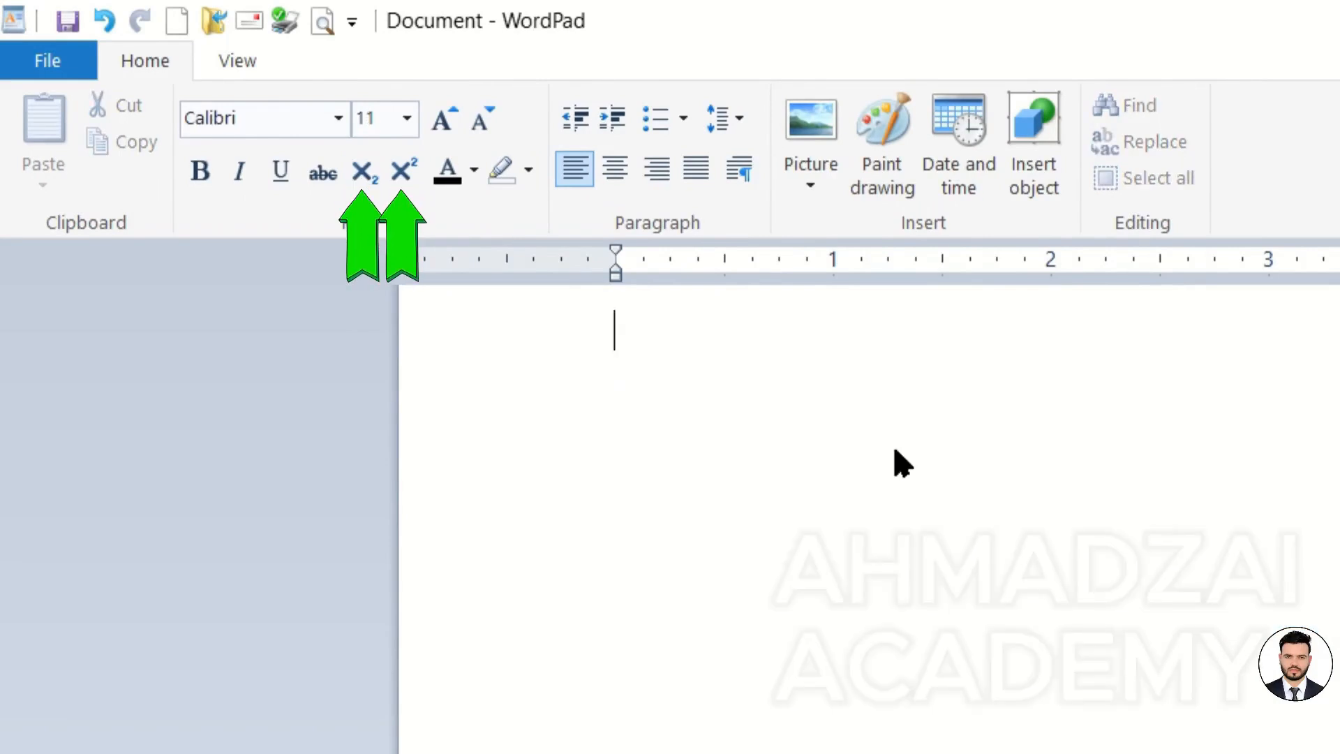
Write 25 in the empty document and enlarge it to font size 90
type("25")
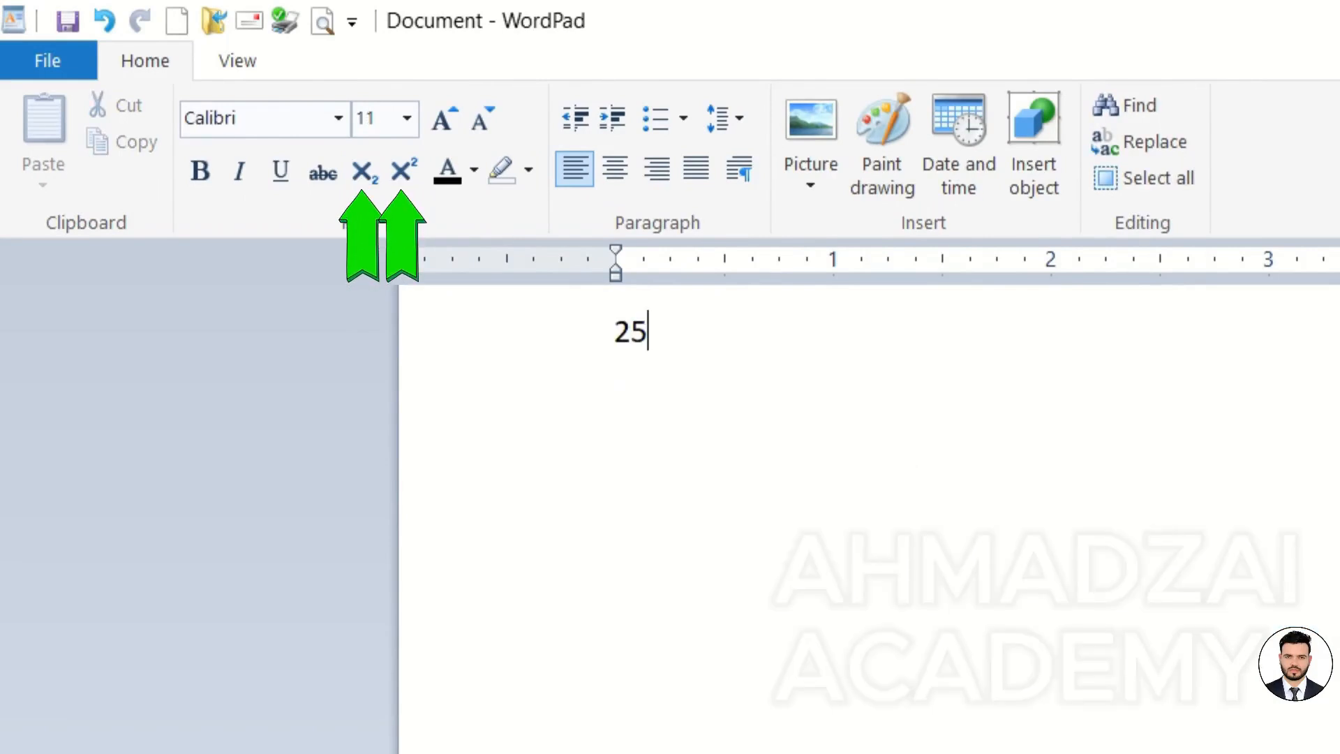
key("shift+Home")
key("ctrl+shift+period")
key("ctrl+shift+period")
key("ctrl+shift+period")
key("ctrl+shift+period")
key("ctrl+shift+period")
key("ctrl+shift+period")
key("ctrl+shift+period")
key("ctrl+shift+period")
key("ctrl+shift+period")
key("ctrl+shift+period")
key("ctrl+shift+period")
key("ctrl+shift+period")
key("ctrl+shift+period")
key("ctrl+shift+period")
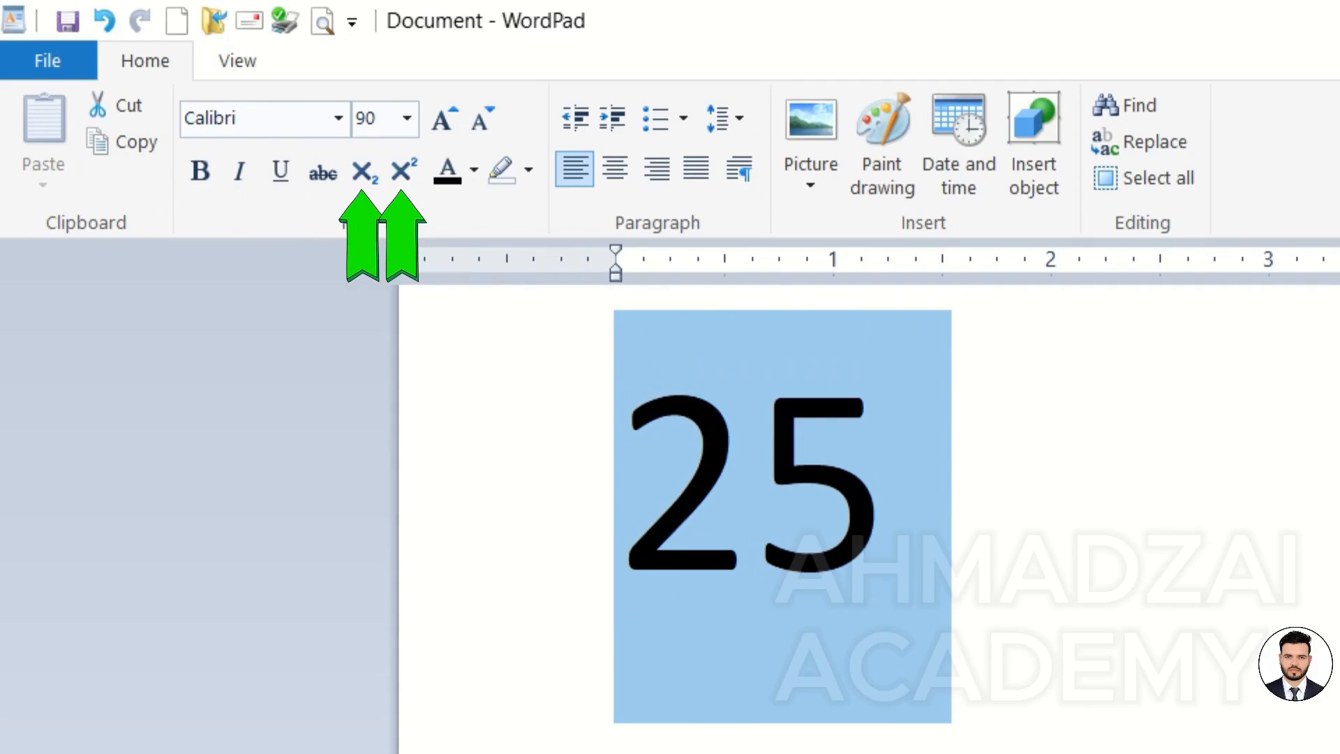
Add H2O and 1ST on two separate lines below the 25
key("Right")
key("Return")
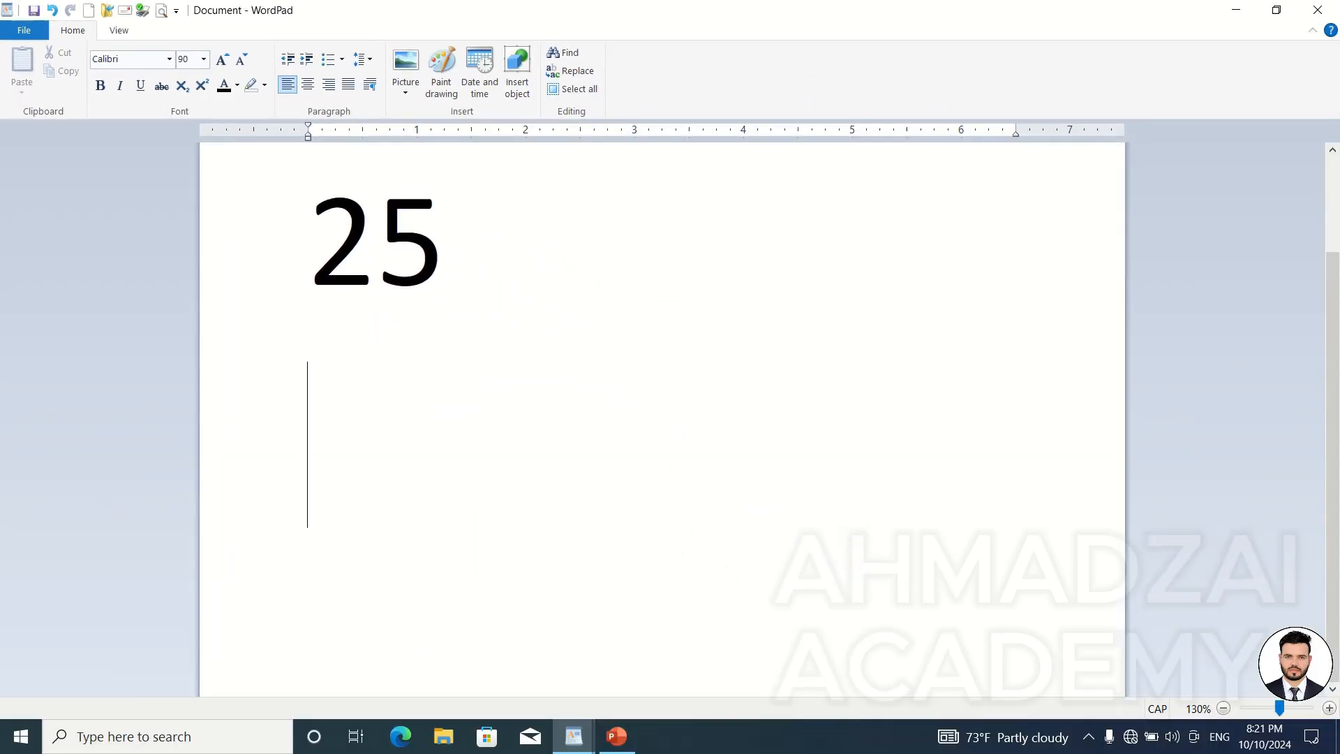
type("H2O")
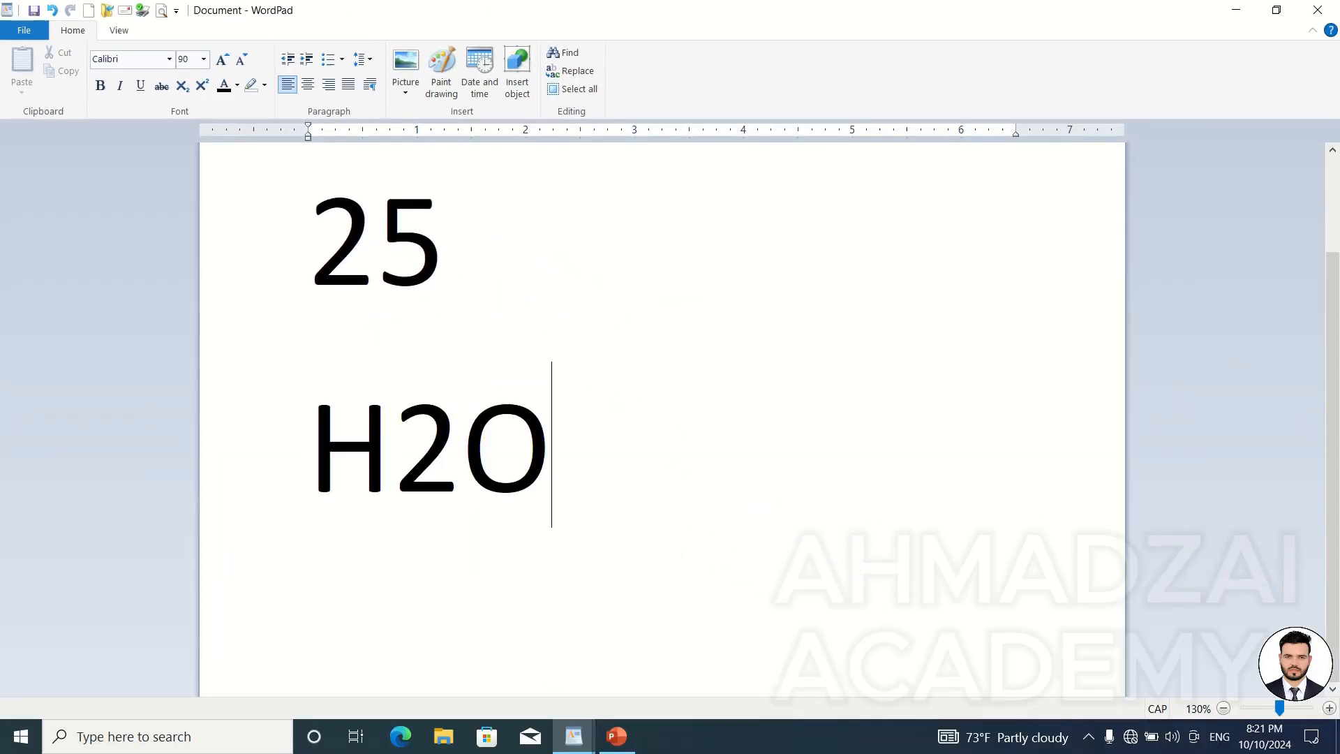
key("Return")
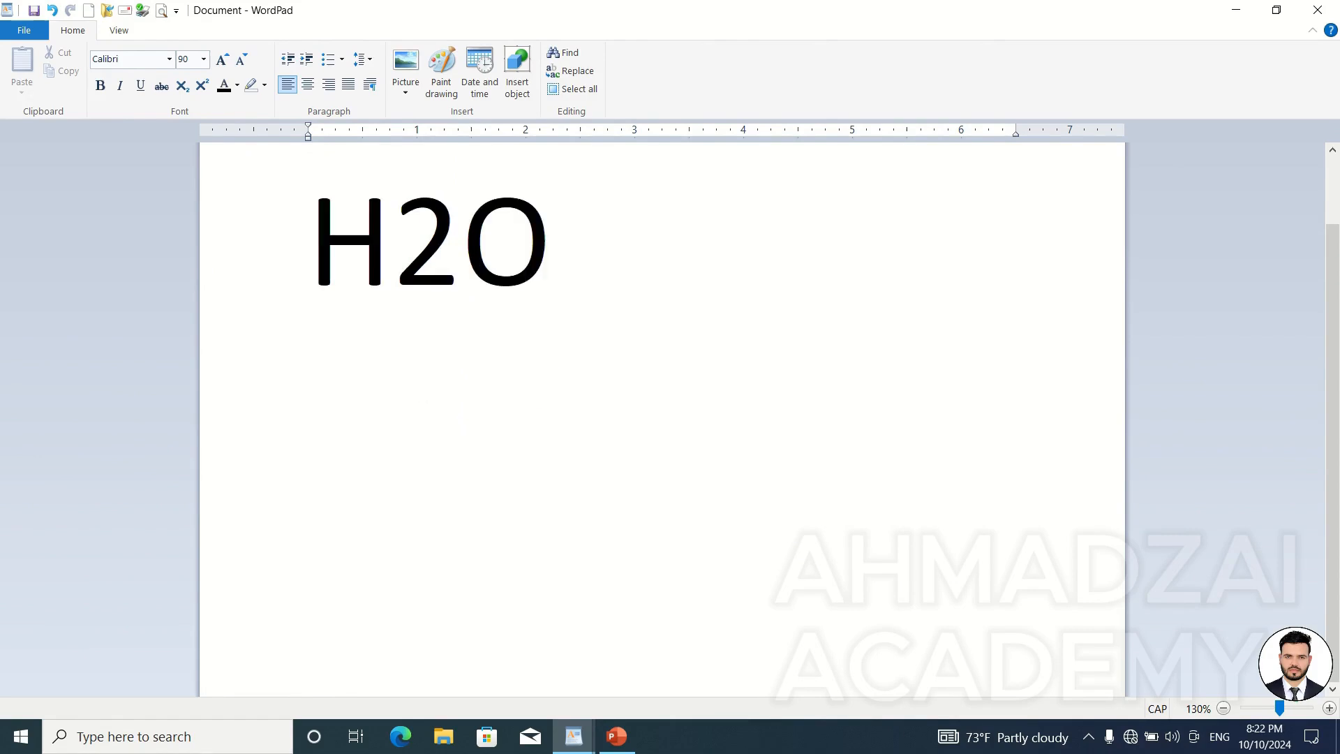
type("1ST")
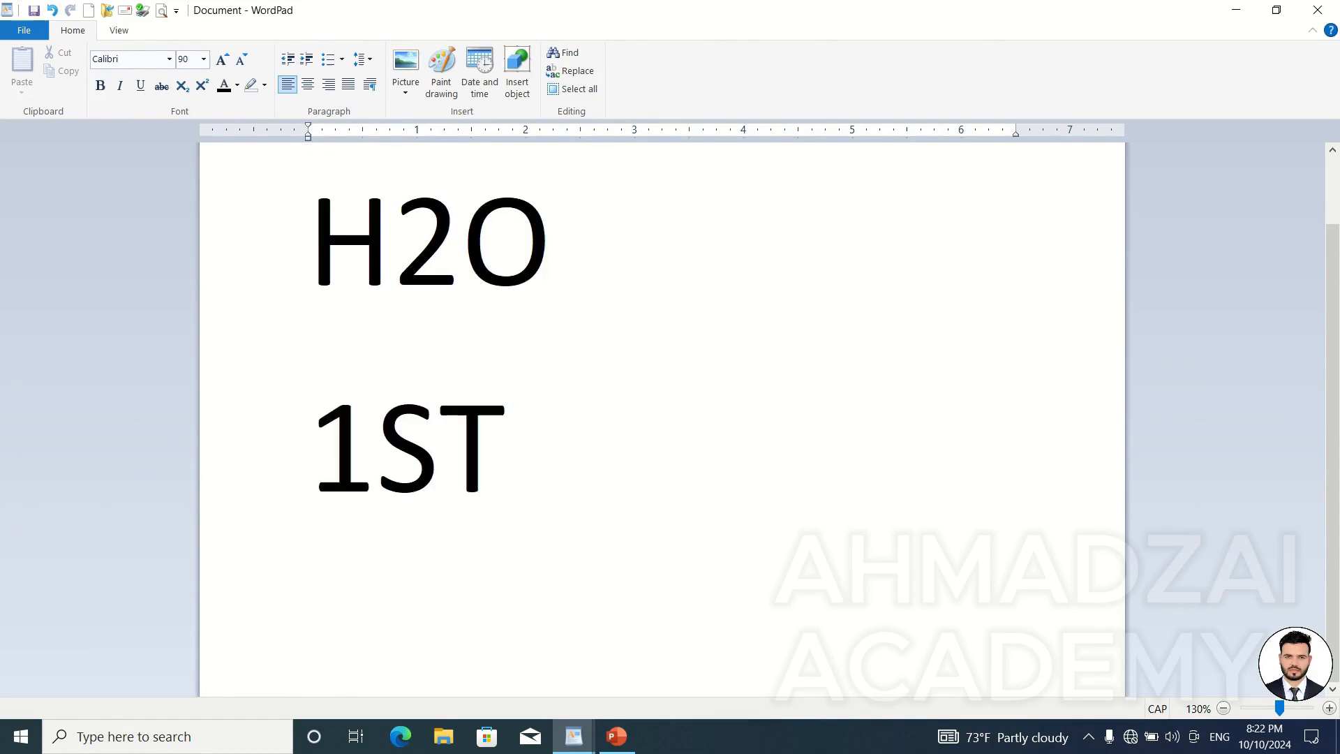
scroll(438, 229, "down", 2)
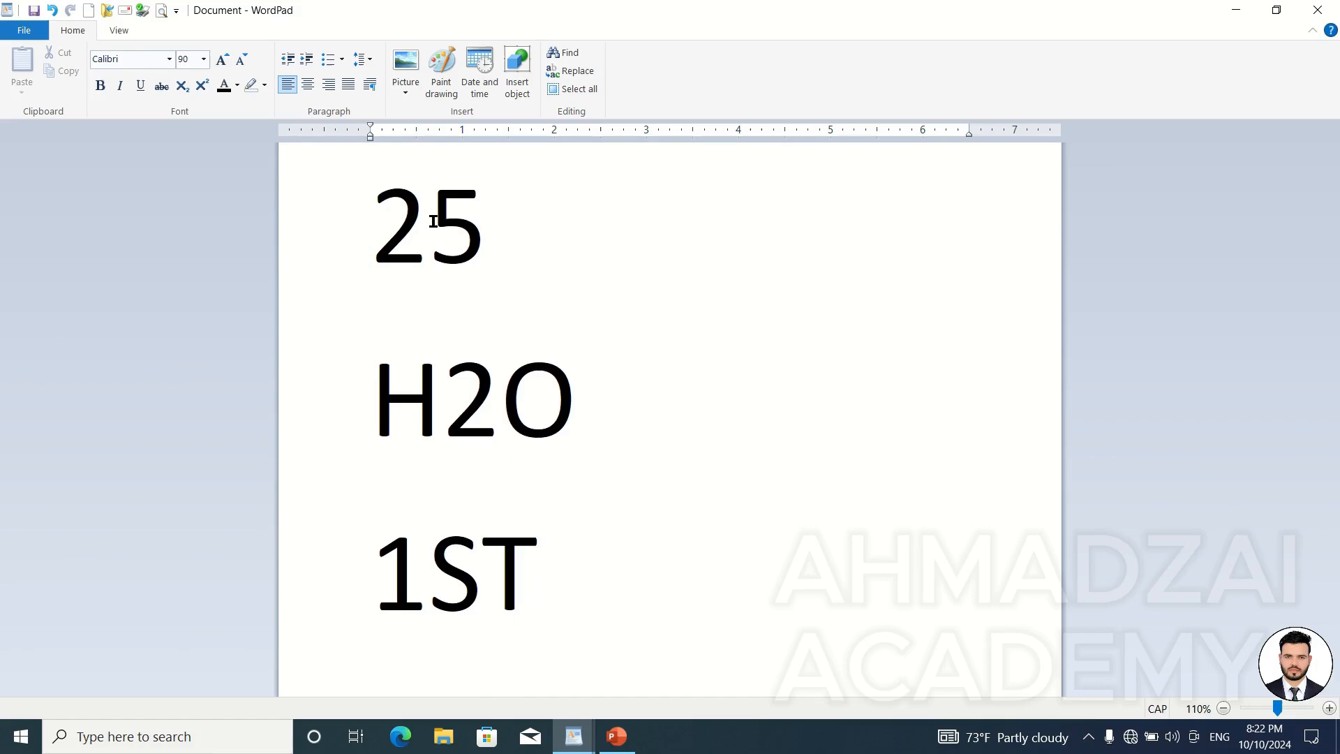
Make the 5 in 25 a superscript and clear the selection
left_click_drag(428, 223, 487, 224)
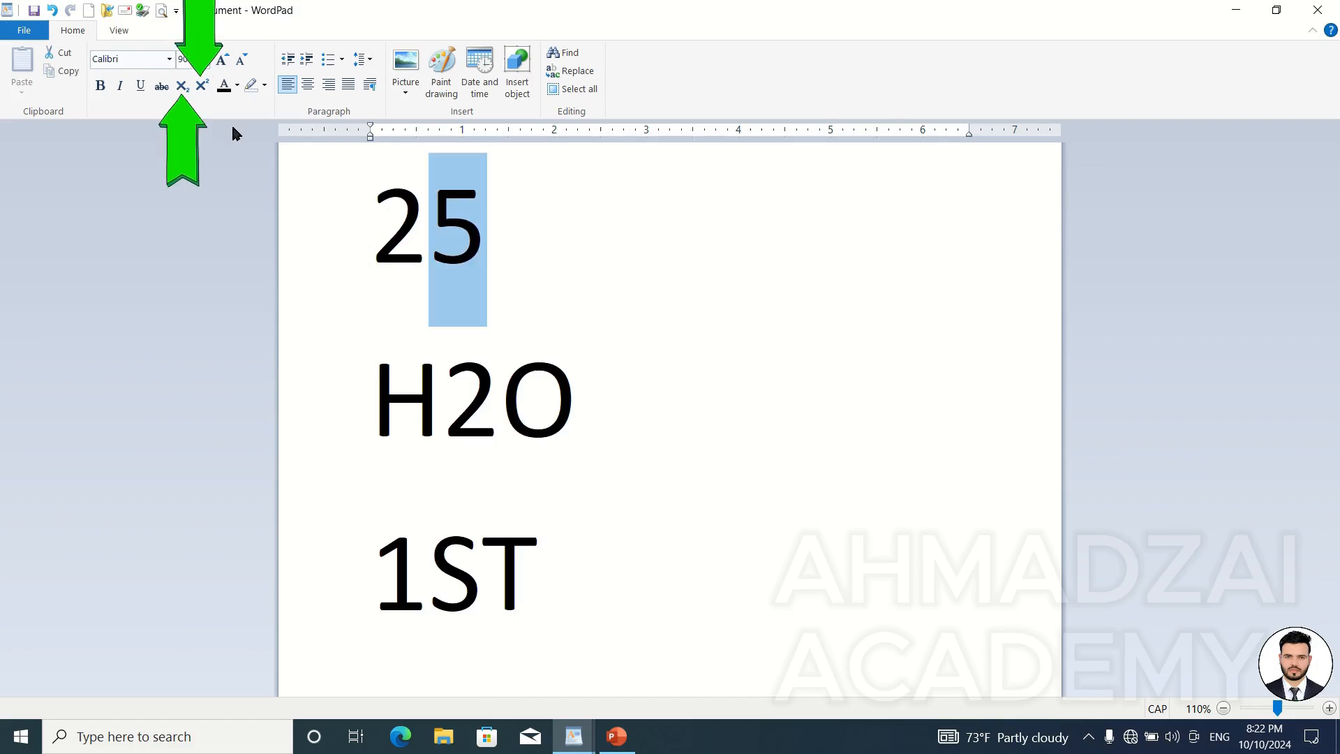
left_click(201, 85)
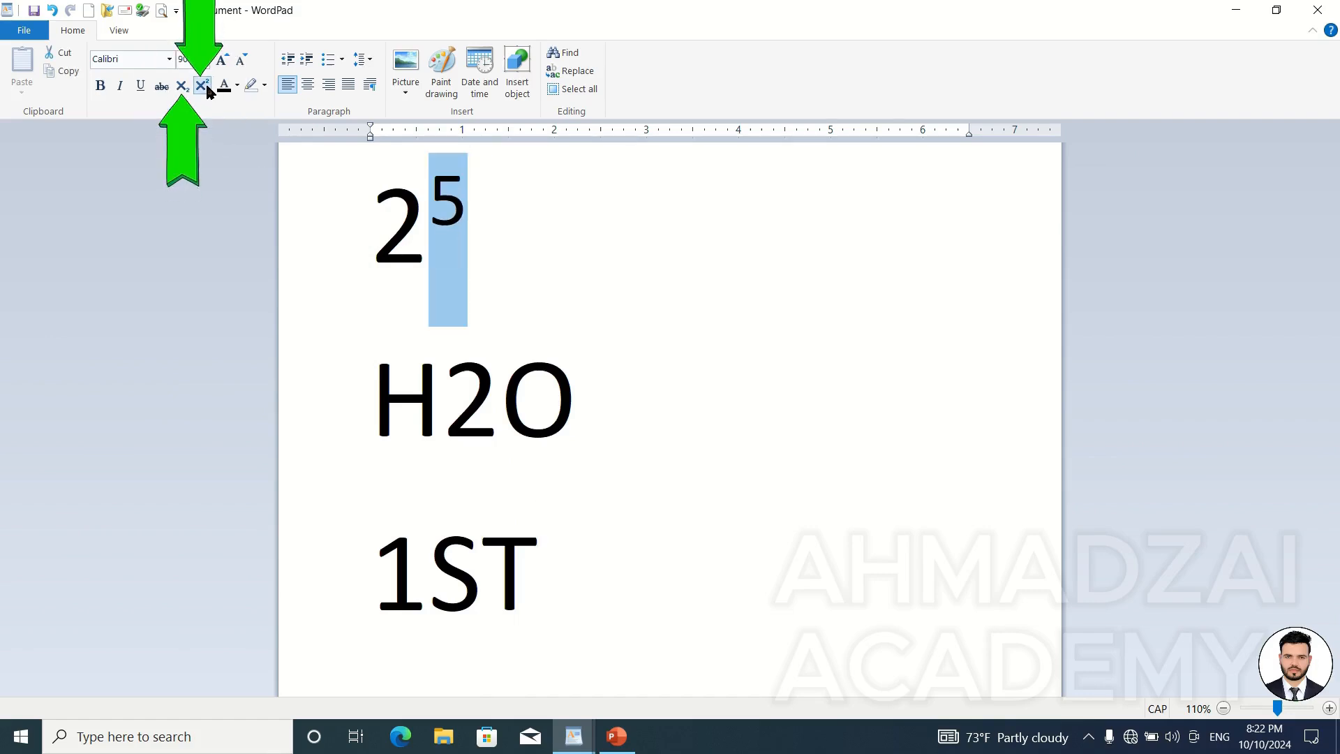
left_click(458, 264)
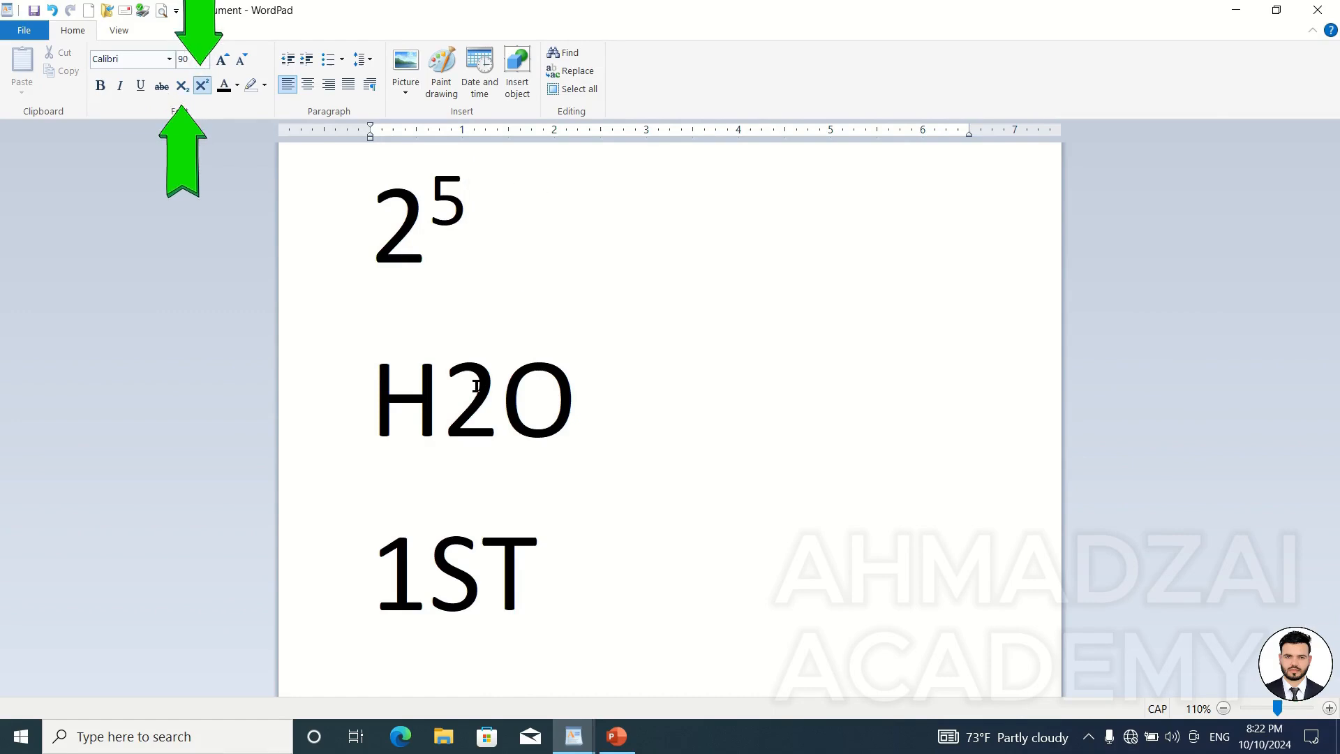
Make the 2 in H2O a subscript and clear the selection
left_click_drag(445, 391, 495, 391)
left_click(185, 86)
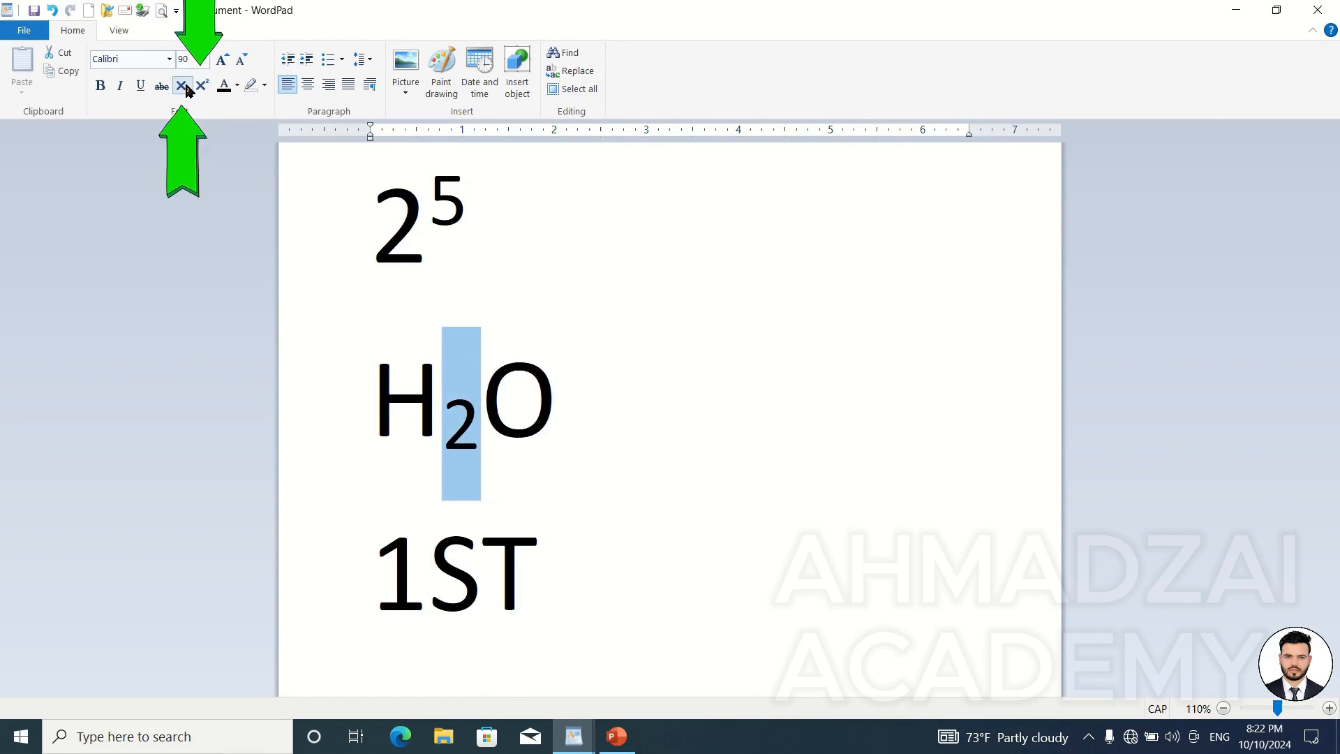
left_click(598, 410)
Make the ST in 1ST a superscript and clear the selection
left_click_drag(429, 572, 537, 572)
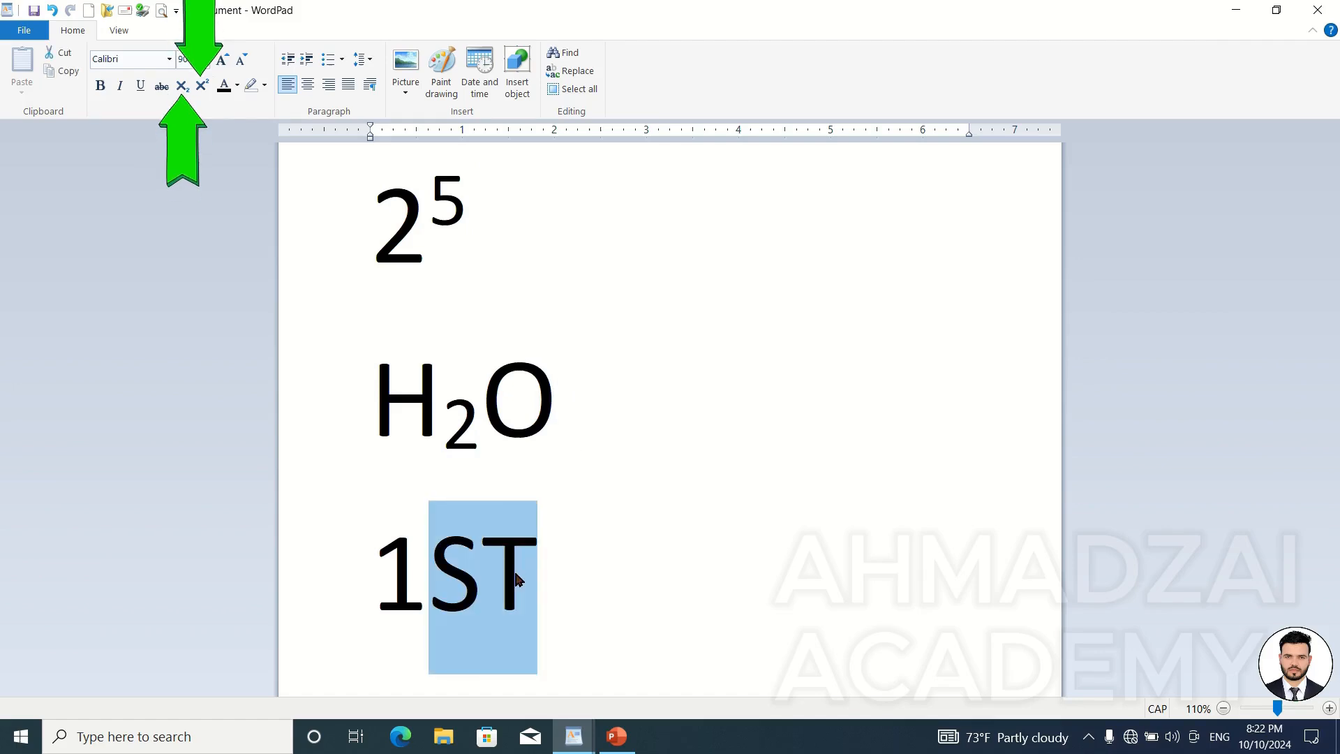
left_click(203, 86)
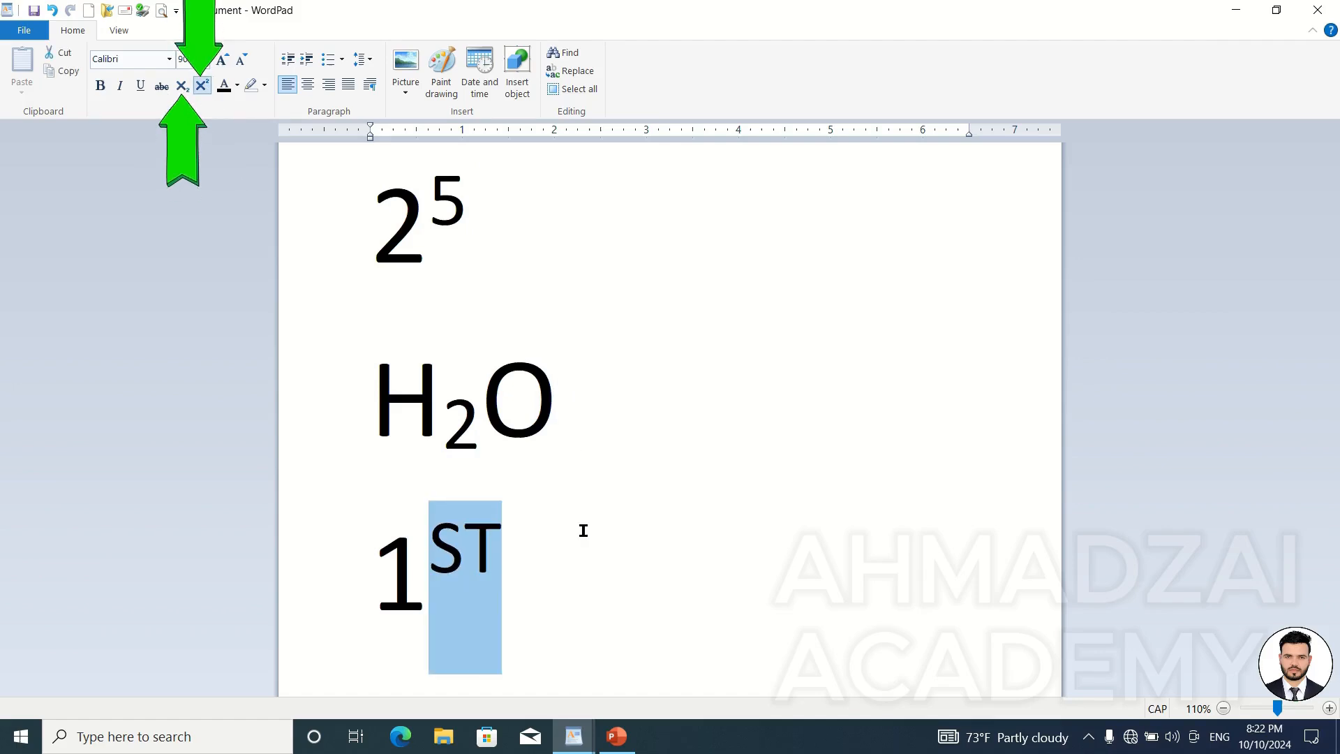
left_click(533, 554)
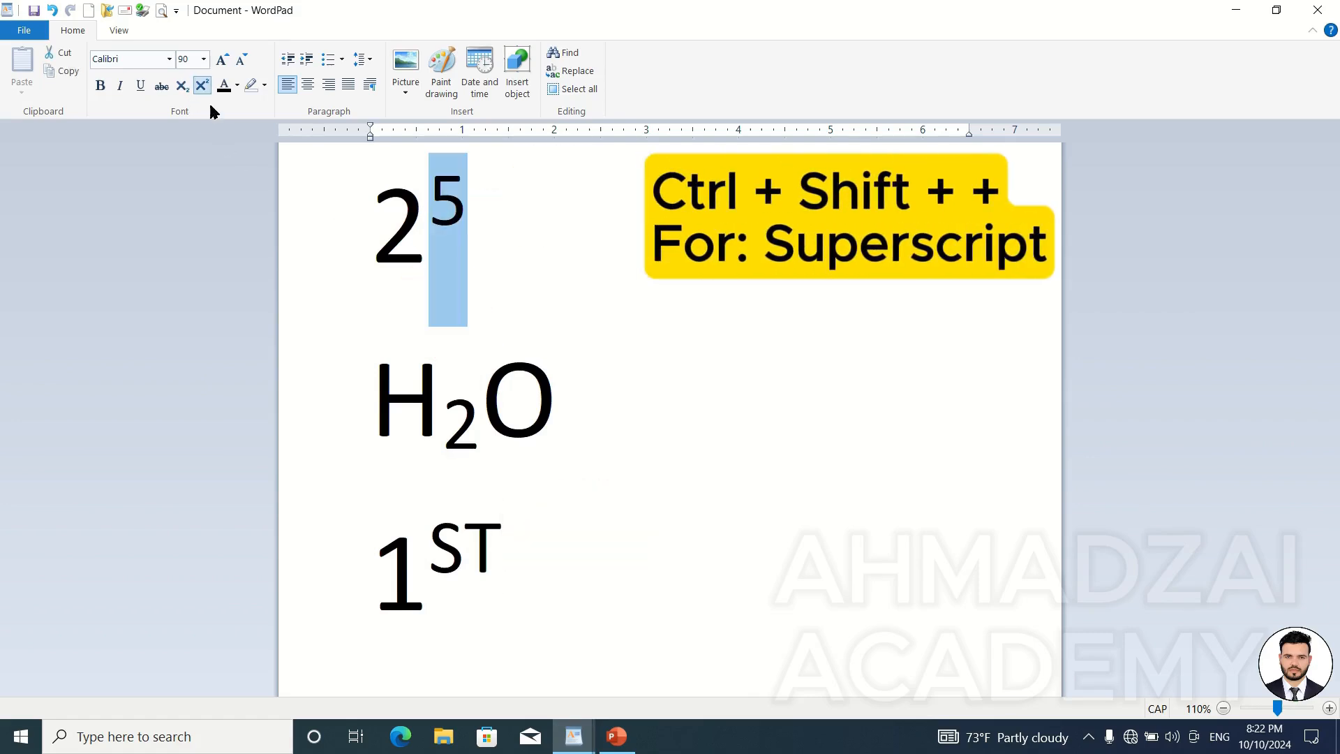
Remove the superscript from the 5 in 25, and toggle subscript and superscript on it repeatedly
left_click(203, 86)
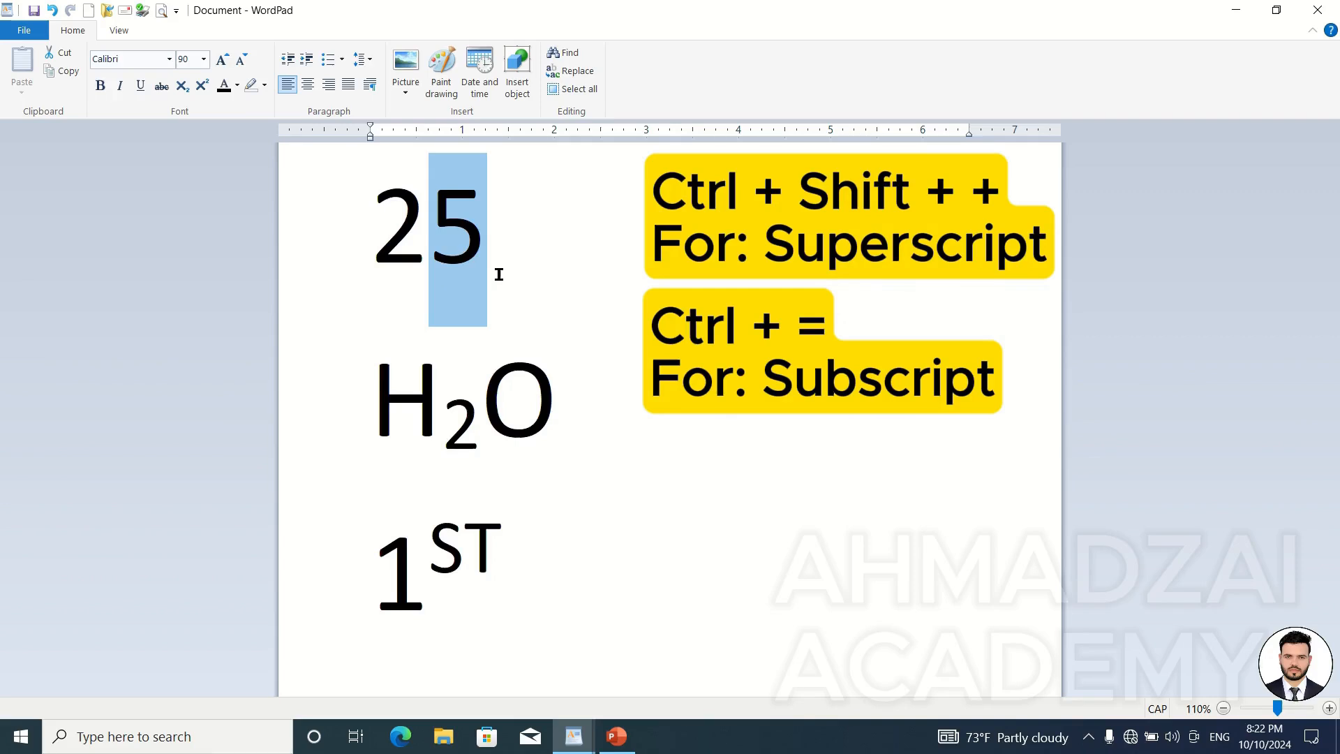
key("ctrl+equal")
key("ctrl+equal")
key("ctrl+equal")
key("ctrl+equal")
key("ctrl+shift+plus")
key("ctrl+shift+plus")
key("ctrl+shift+plus")
key("ctrl+shift+plus")
key("ctrl+shift+plus")
key("ctrl+shift+plus")
key("ctrl+shift+plus")
key("ctrl+shift+plus")
key("ctrl+shift+plus")
key("ctrl+shift+plus")
key("ctrl+equal")
key("ctrl+equal")
key("ctrl+equal")
key("ctrl+equal")
key("ctrl+equal")
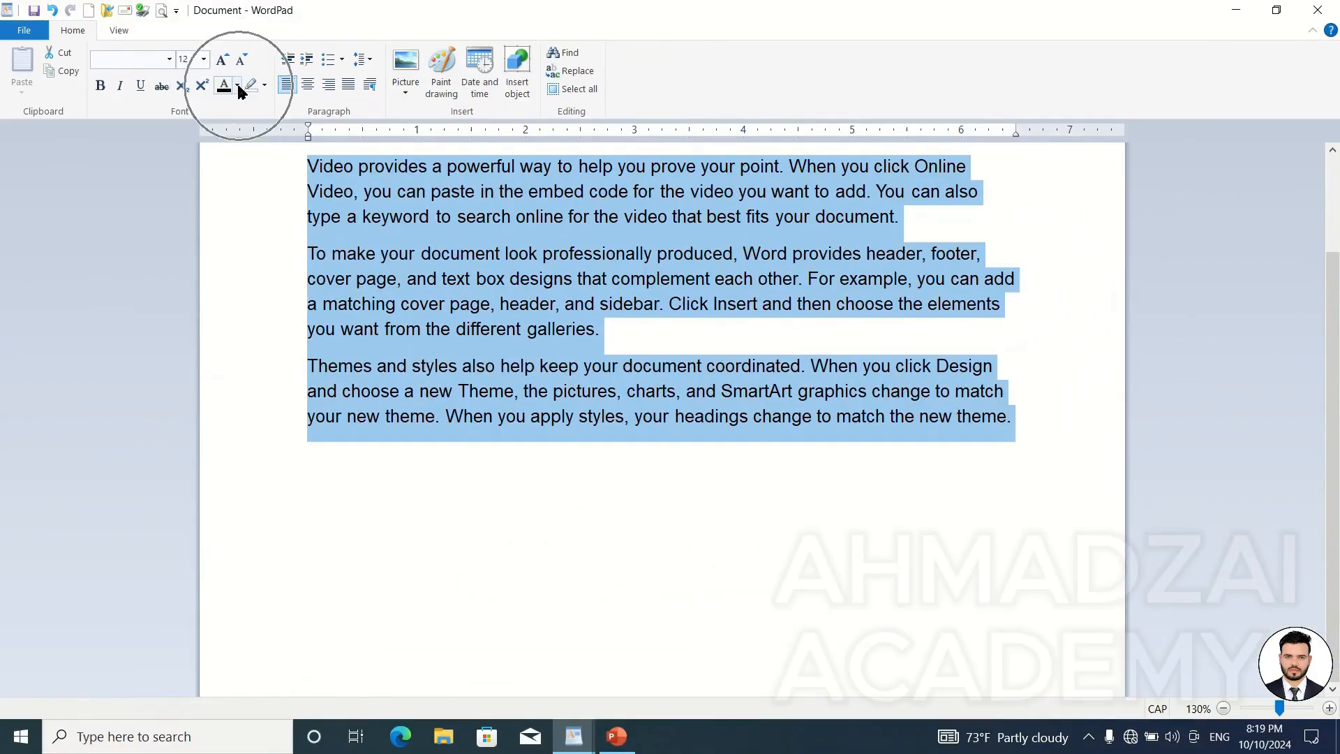
Try red and purple as the font color of the selected paragraphs, and return them to Automatic
left_click(238, 85)
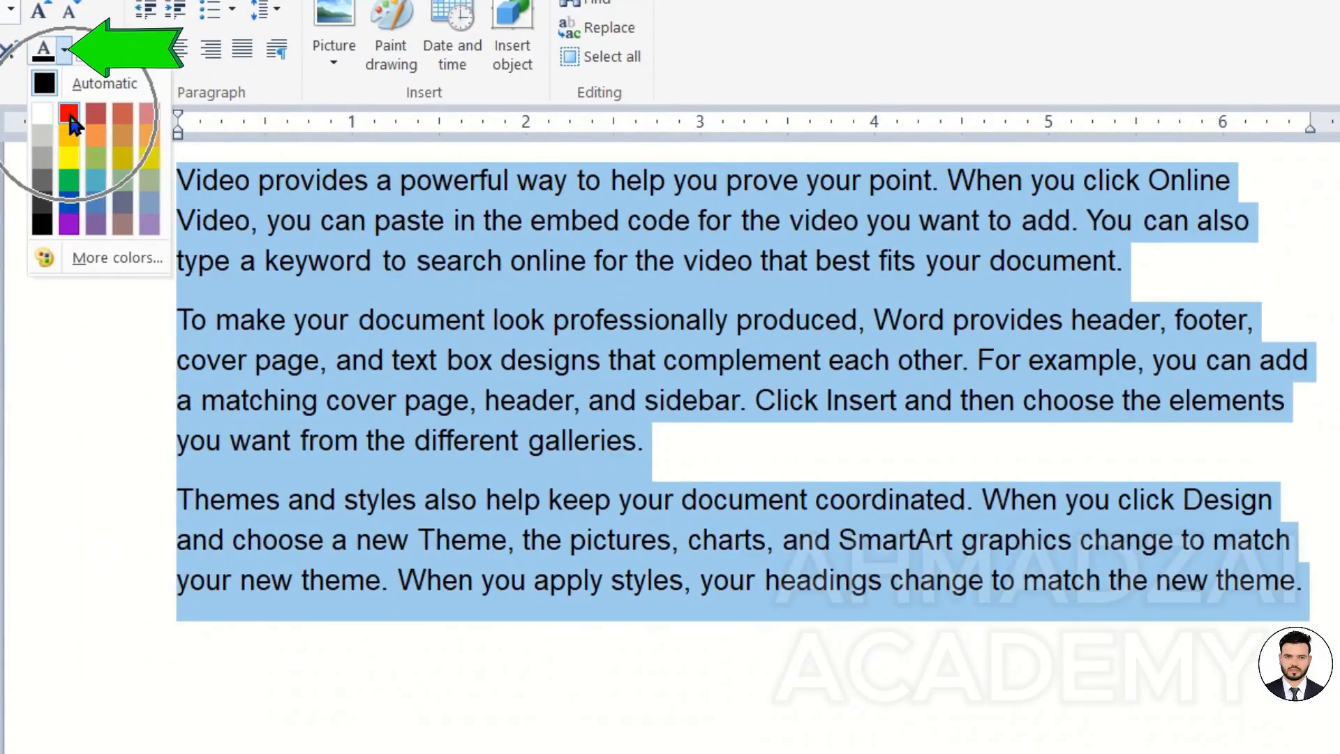
left_click(241, 124)
left_click(63, 51)
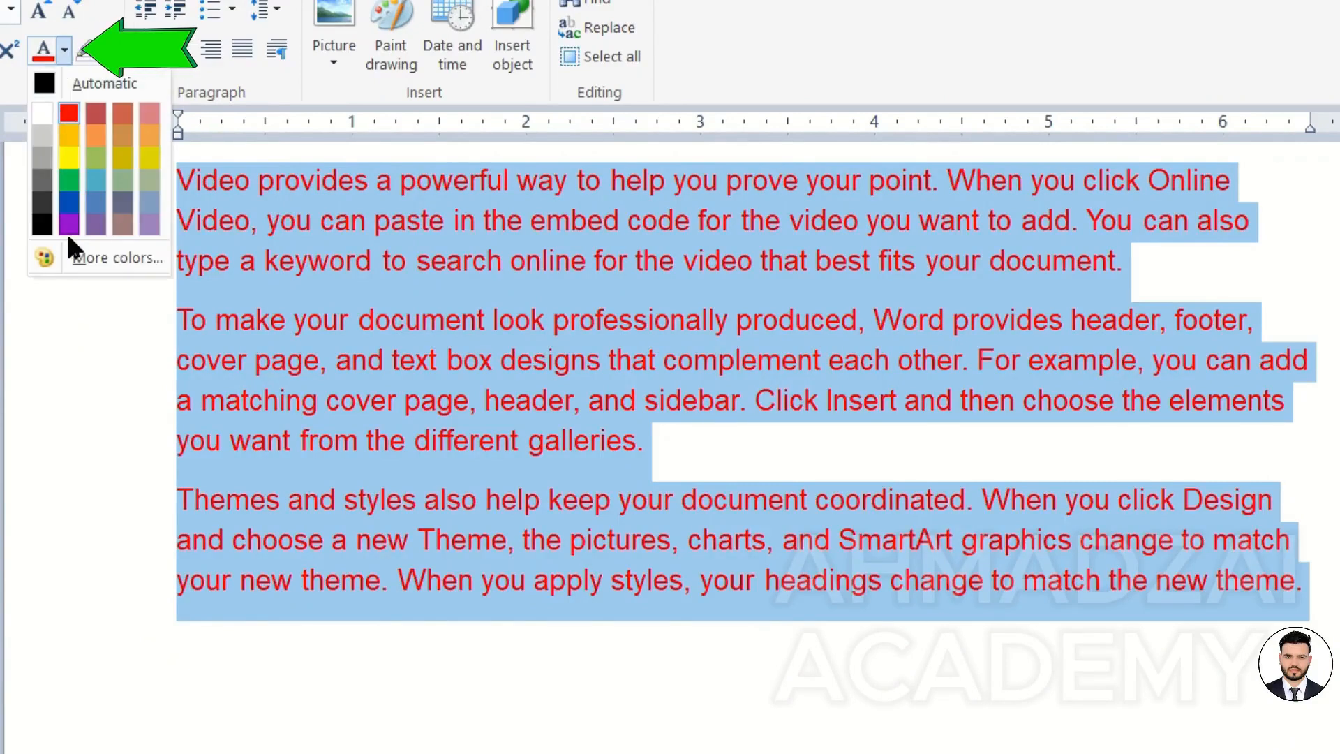
left_click(68, 225)
left_click(63, 49)
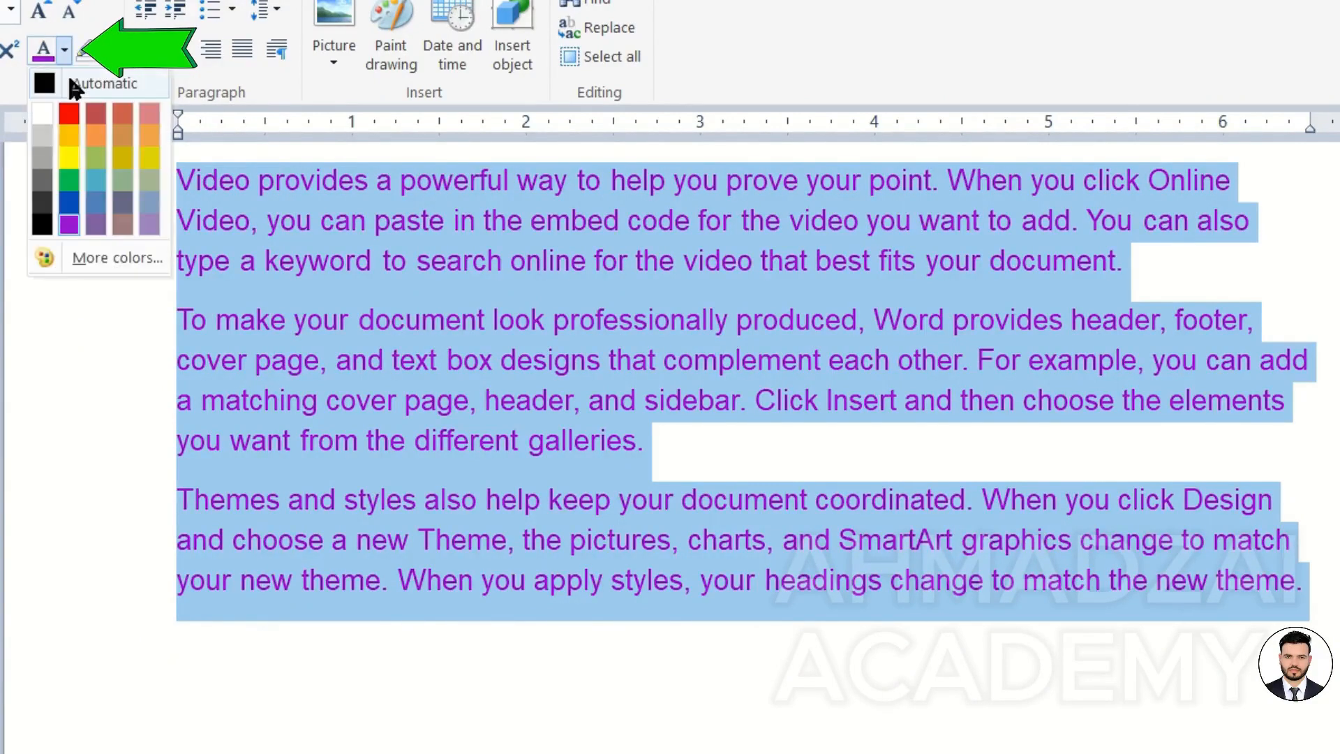
left_click(69, 78)
Start defining a custom font color for the selected paragraphs, with Red 55, Green 100 and Blue 100
left_click(61, 47)
left_click(104, 257)
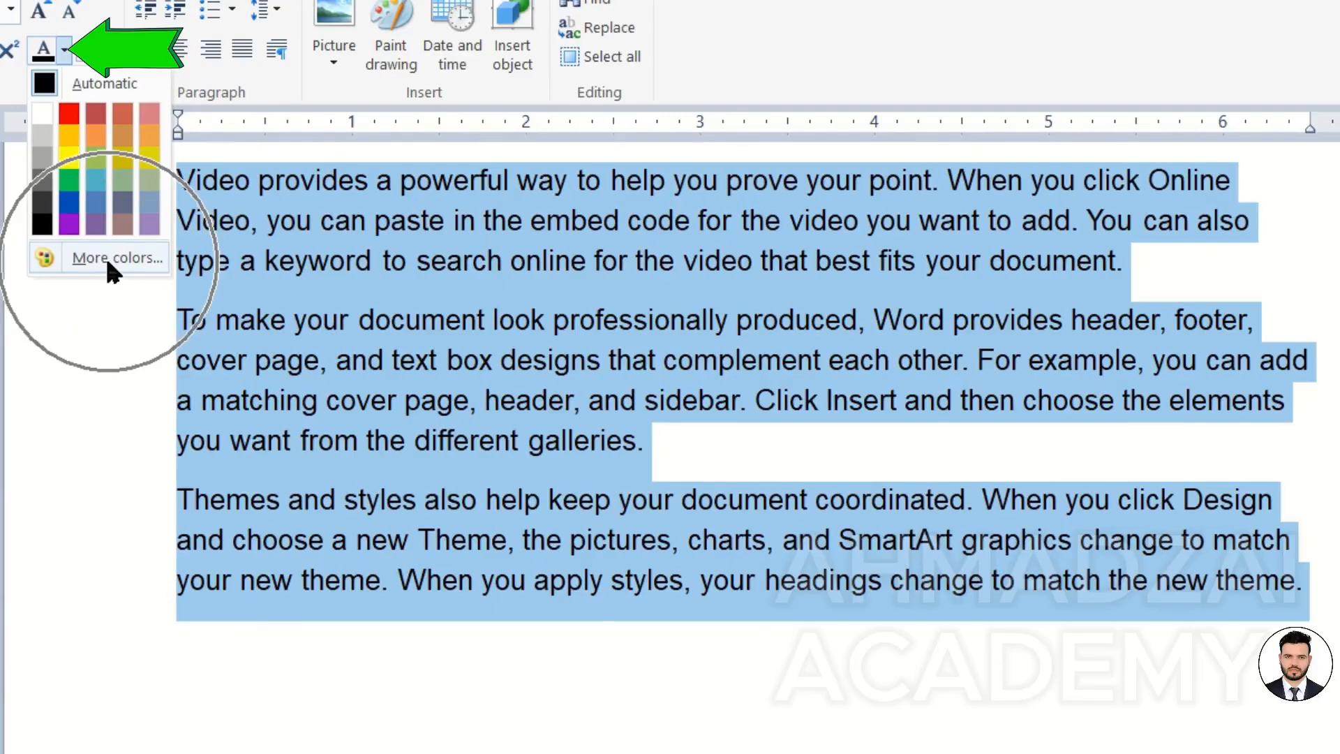
left_click(852, 440)
left_click(855, 411)
left_click(628, 380)
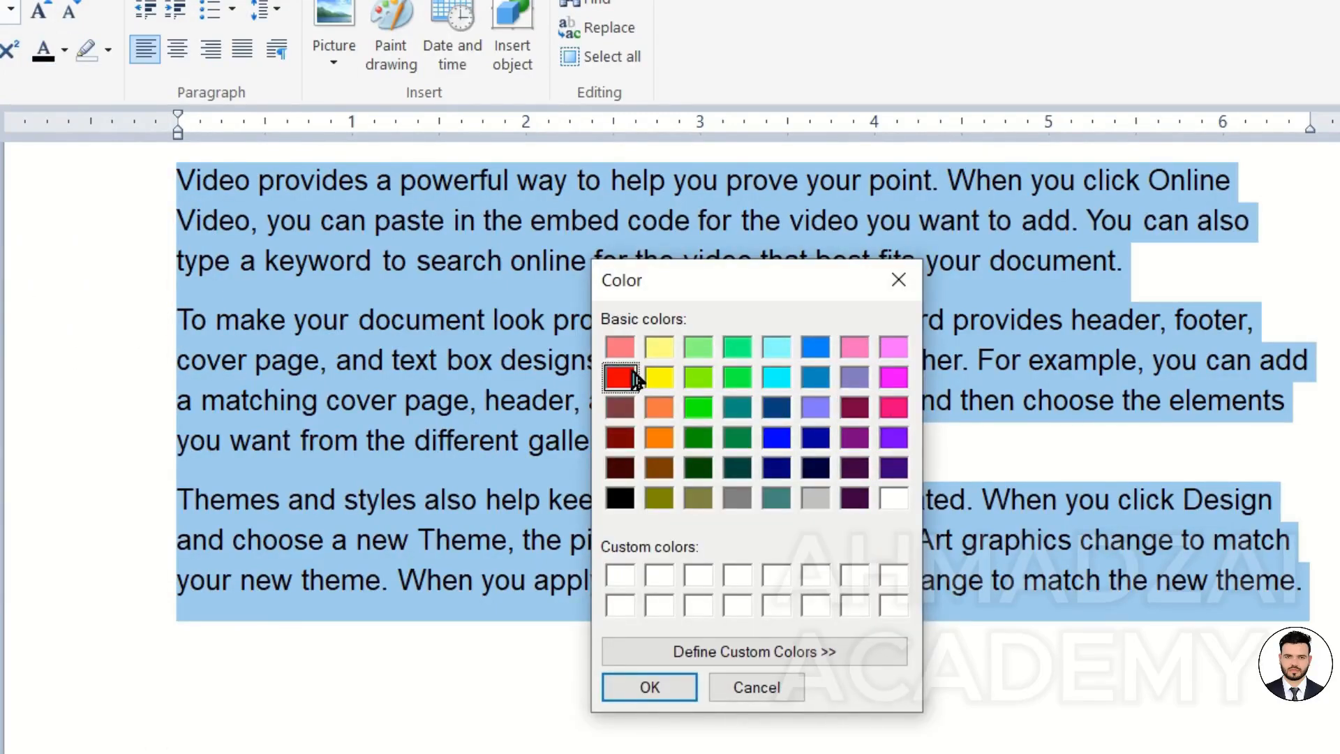
left_click(760, 638)
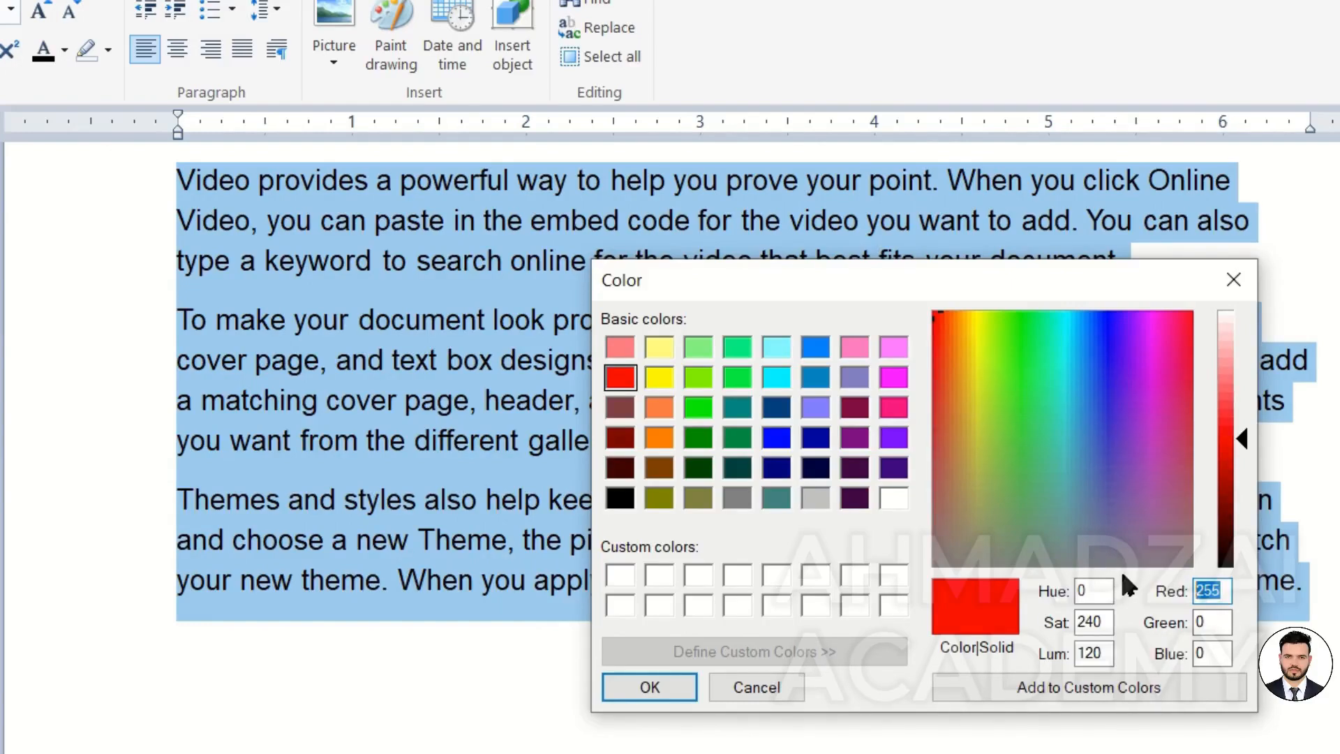
type("55")
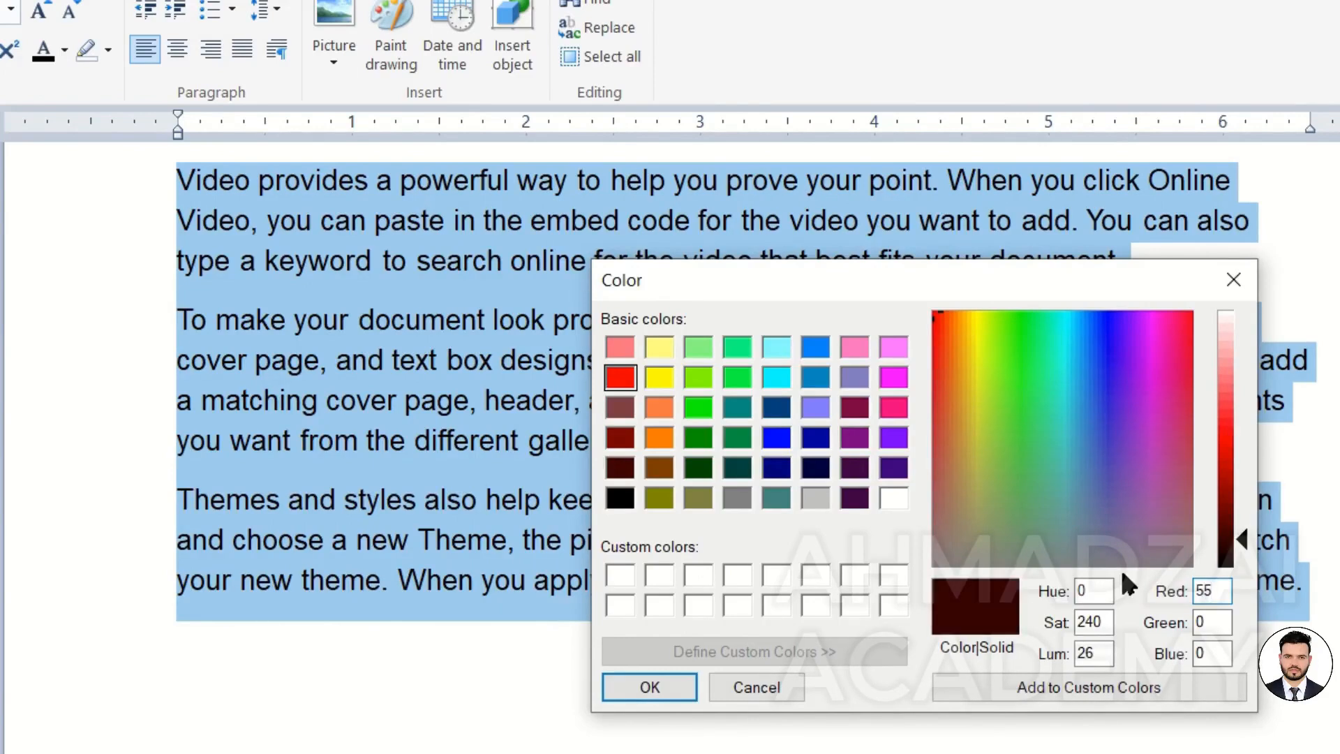
type("100100")
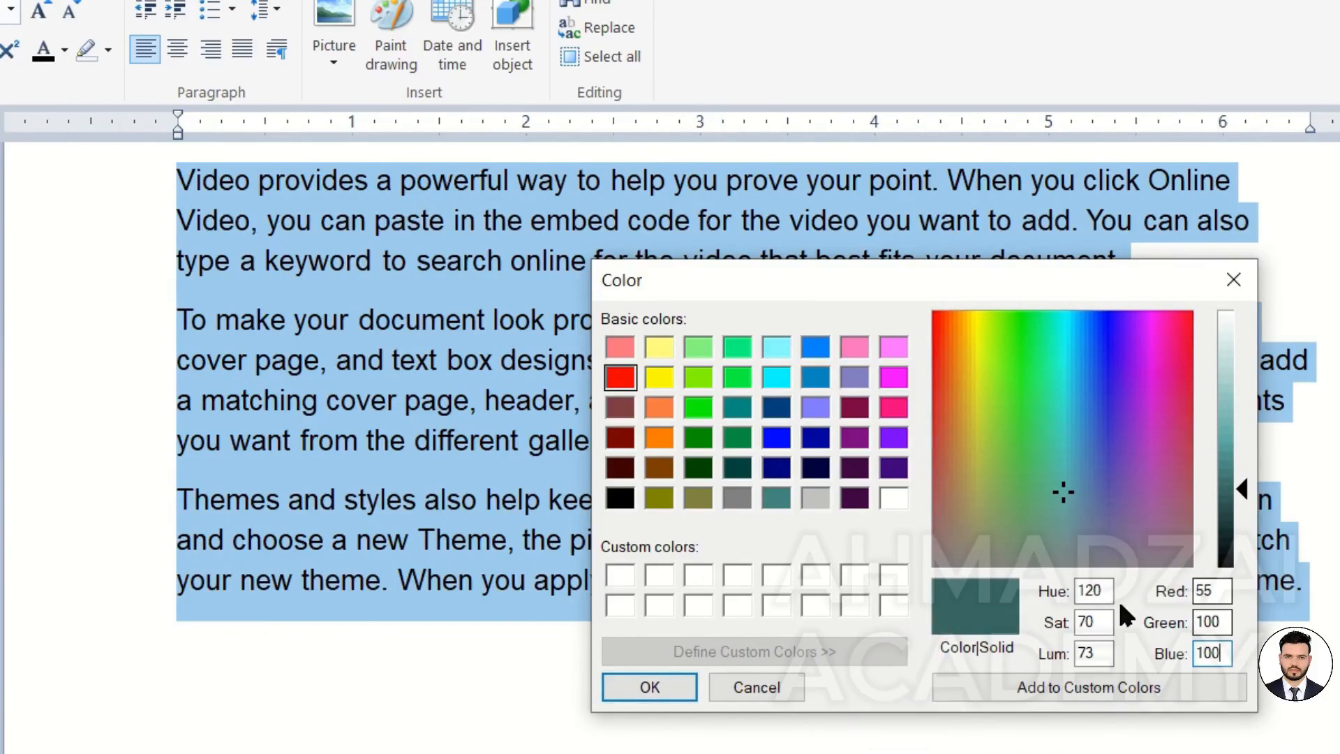
Adjust the custom color to yellow-green with about hue 45, saturation 192 and luminosity 135, and add it to the custom colors
left_click_drag(1065, 496, 984, 377)
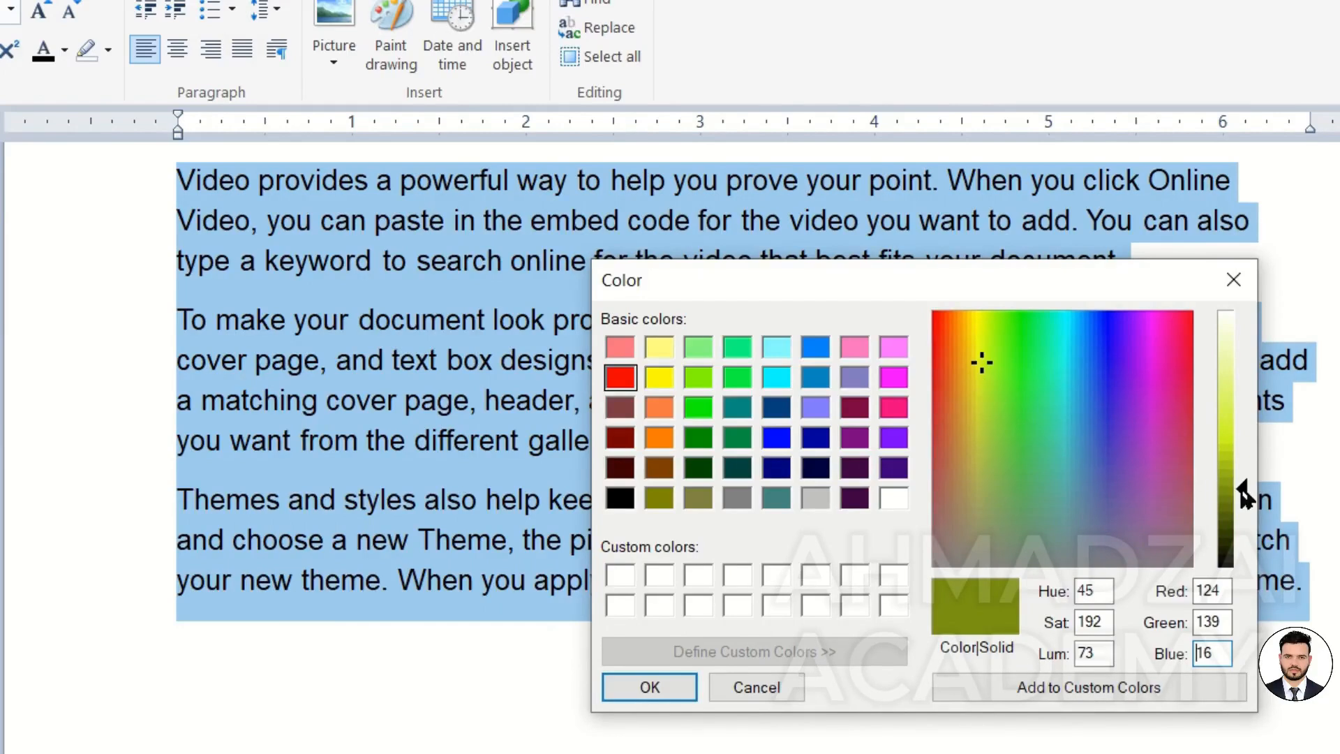
left_click_drag(1246, 492, 1247, 430)
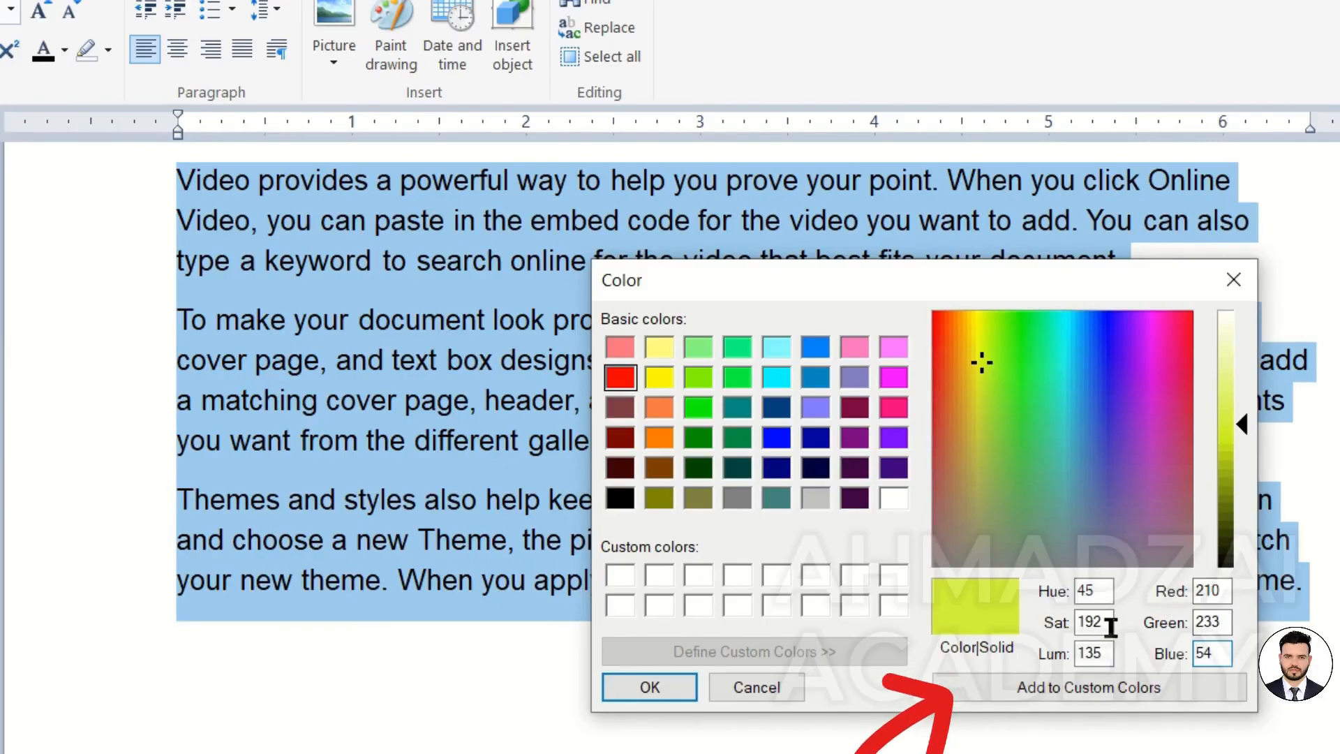
left_click(1041, 689)
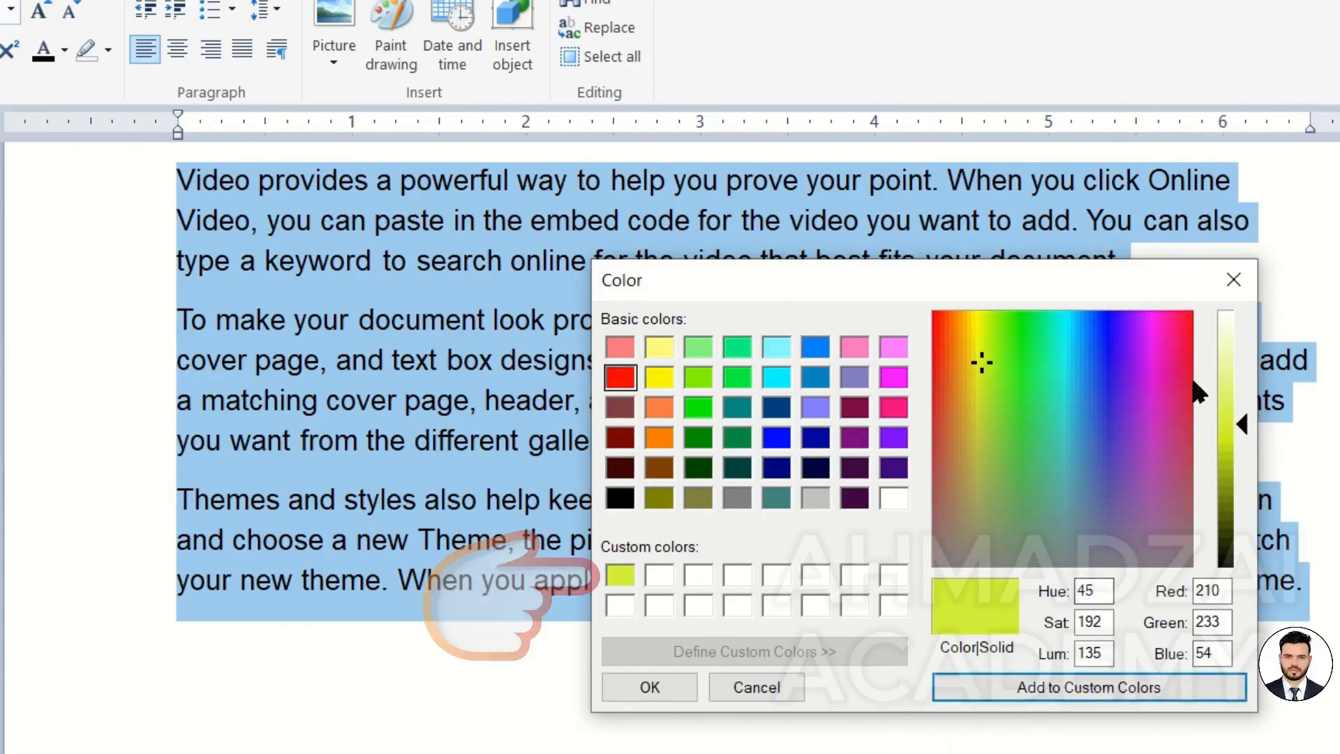
Add a blue of about Red 40, Green 48, Blue 181 as the second custom color and apply it to the text
left_click(656, 579)
left_click_drag(1107, 370, 1105, 406)
mouse_move(1232, 463)
left_mouse_down()
mouse_move(1232, 415)
mouse_move(1231, 461)
left_mouse_up()
left_click(1081, 677)
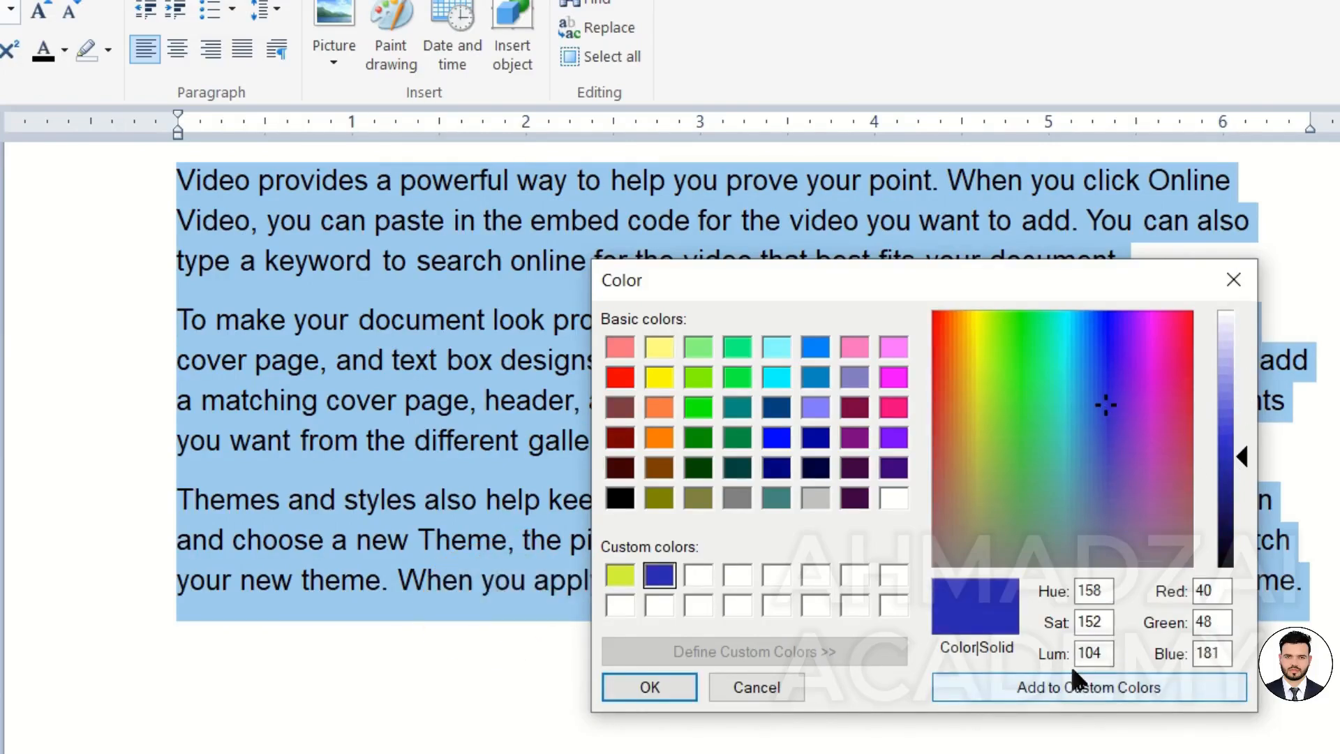
left_click(677, 686)
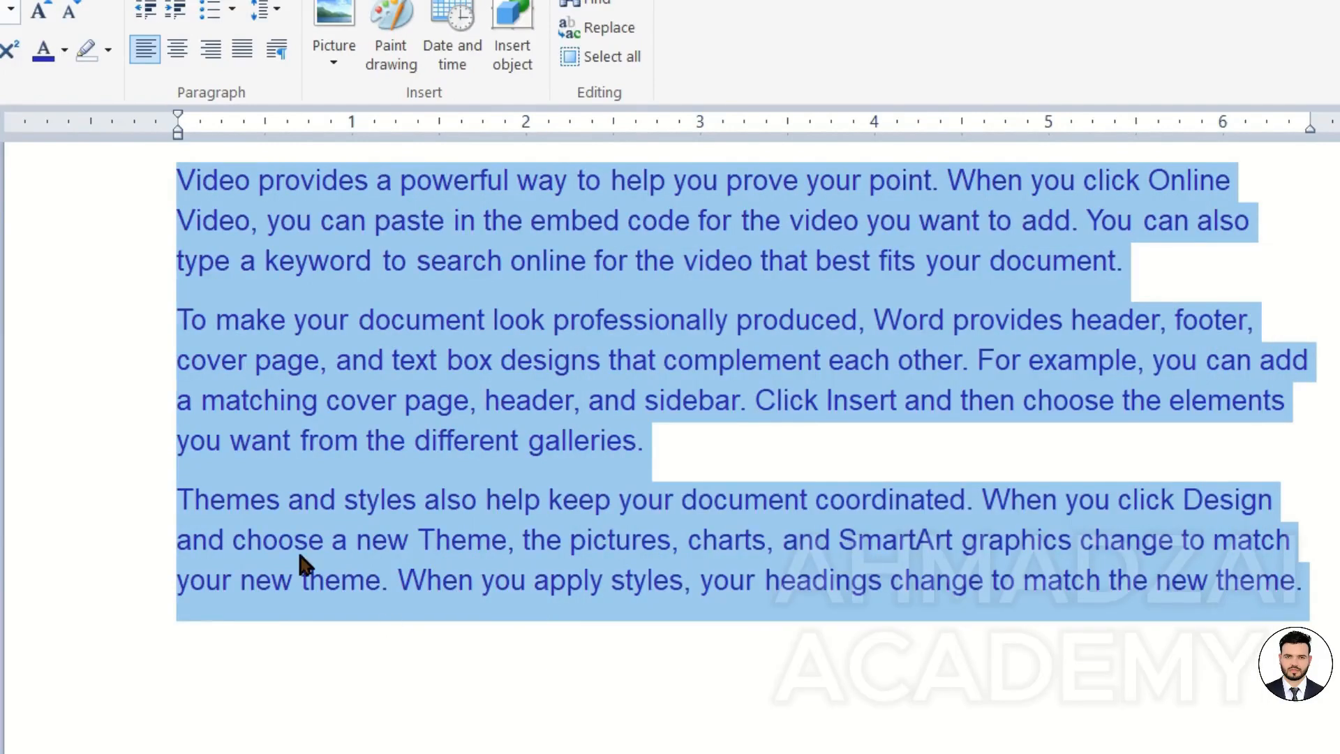
Apply the saved yellow-green custom color to the selected paragraphs
left_click(64, 48)
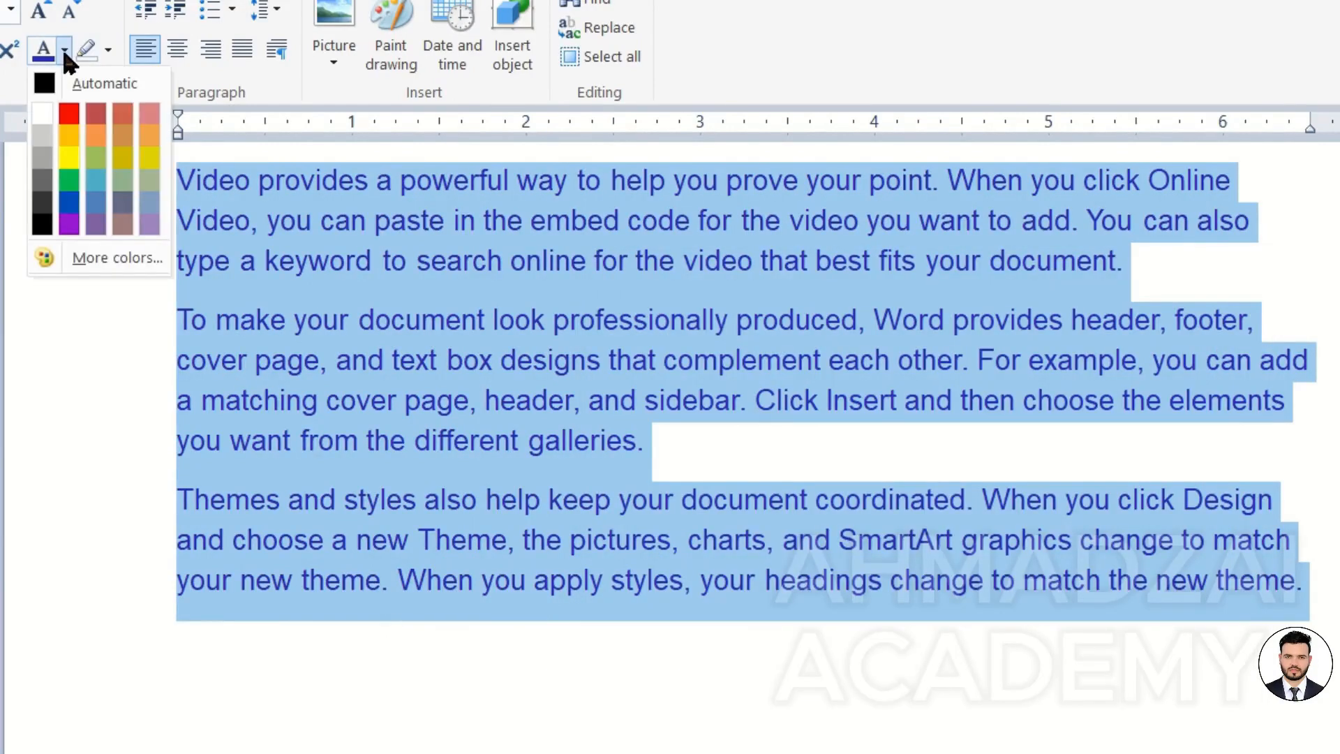
left_click(77, 252)
left_click(618, 575)
left_click(632, 684)
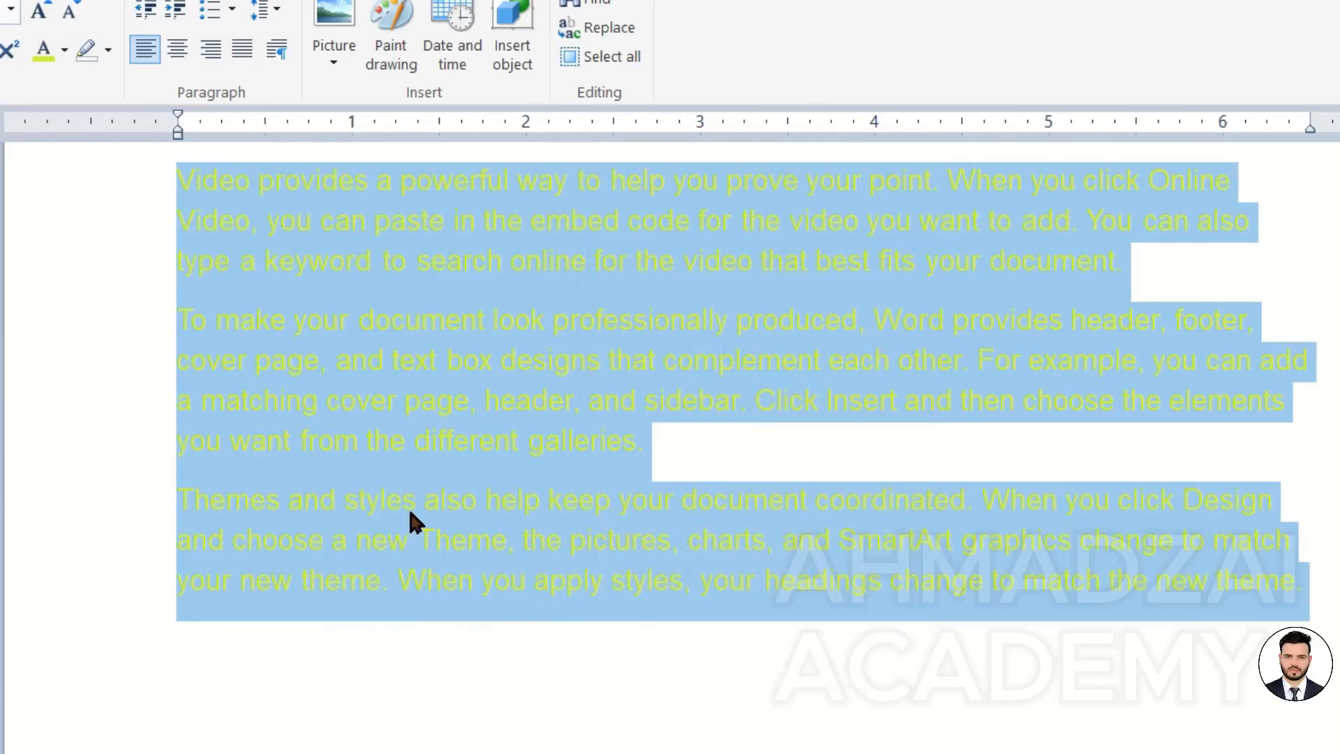
Recolor the selected paragraphs with the saved blue custom color
left_click(63, 49)
left_click(93, 253)
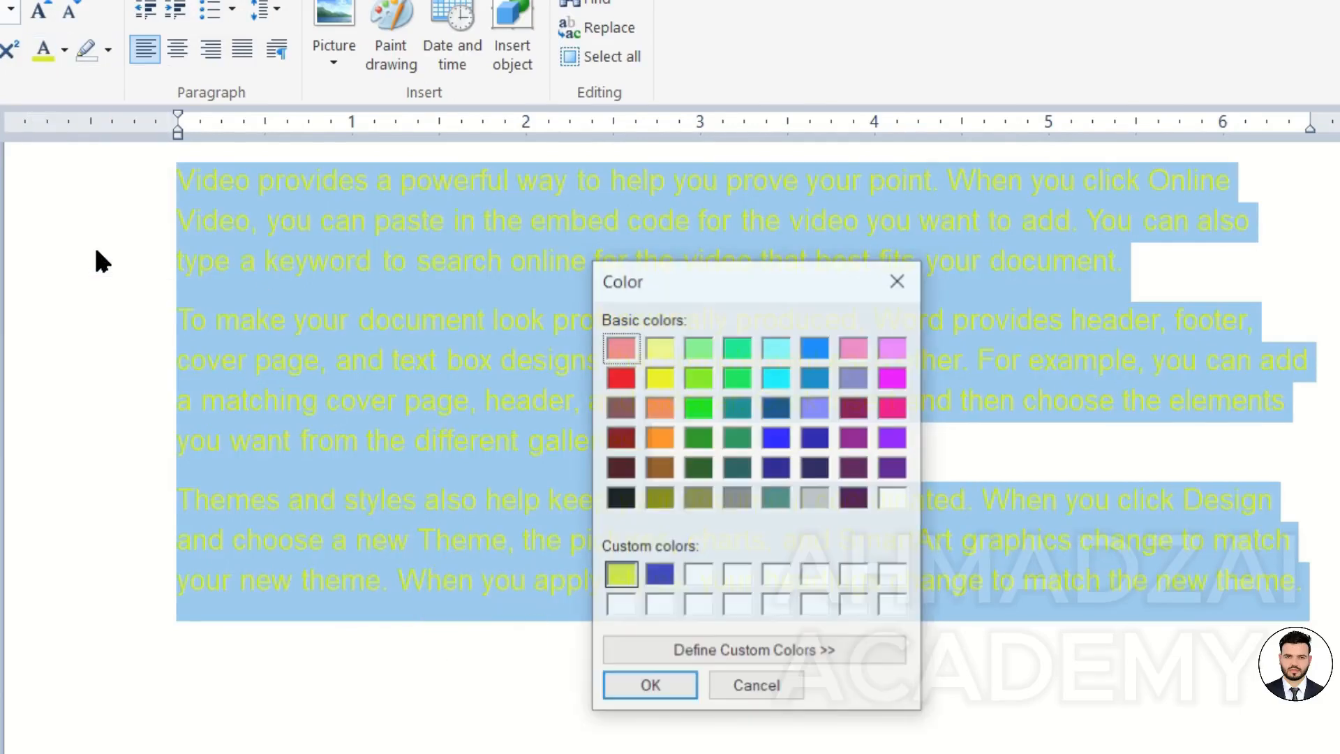
left_click(658, 575)
left_click(644, 692)
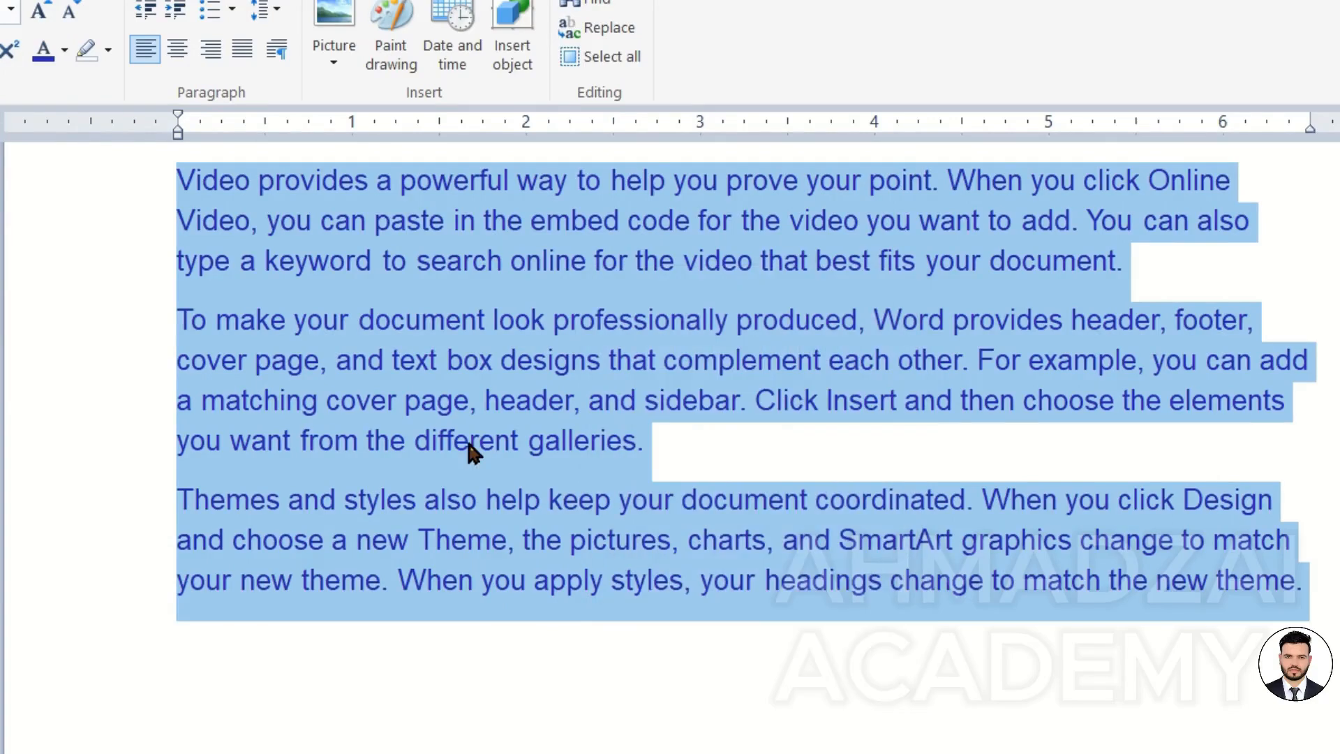
Return the font color of the selected paragraphs to Automatic and clear the selection
left_click(64, 49)
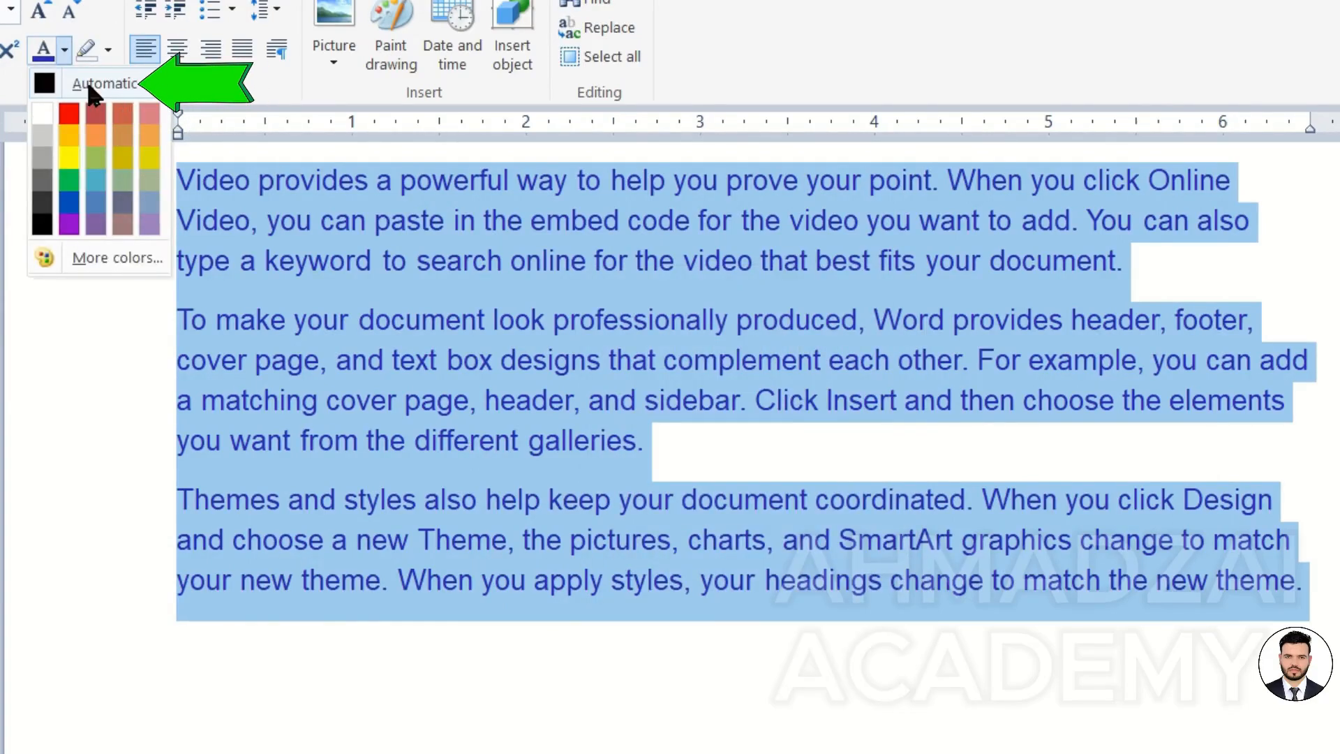
left_click(89, 86)
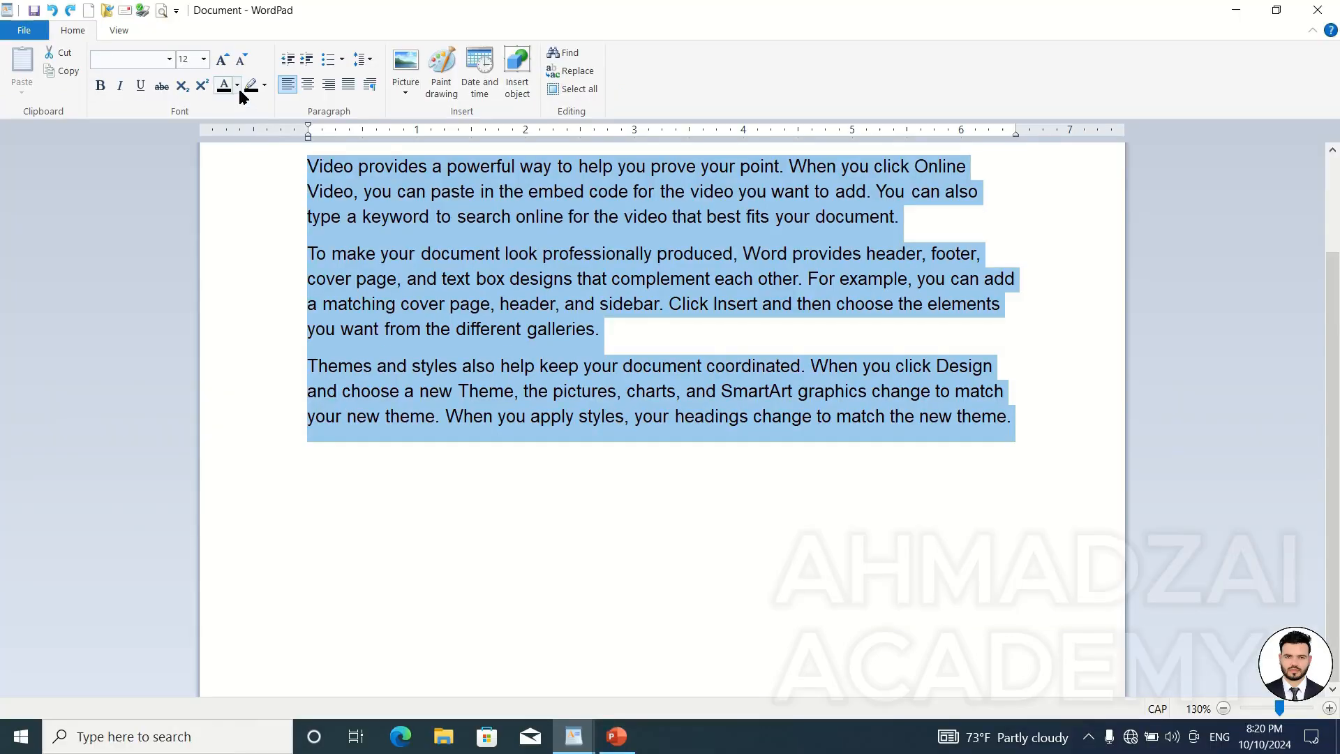
left_click(65, 49)
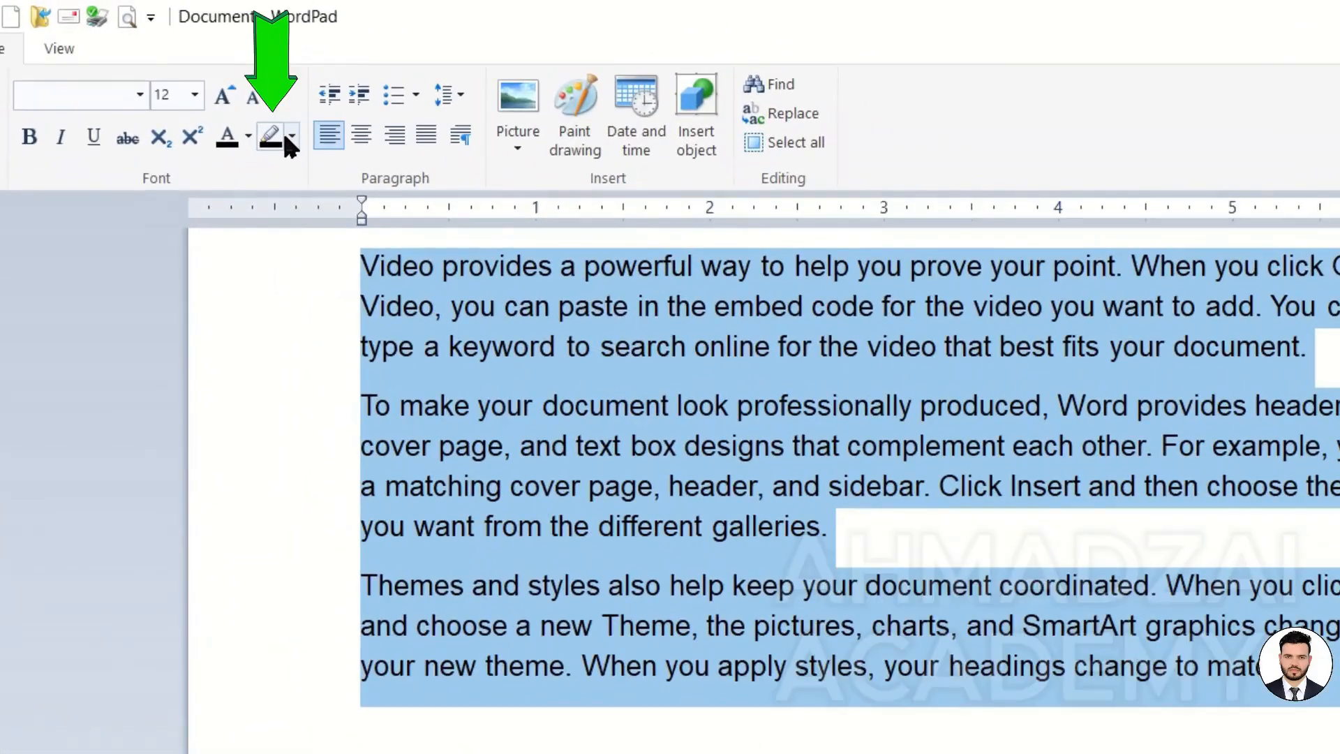
left_click(496, 279)
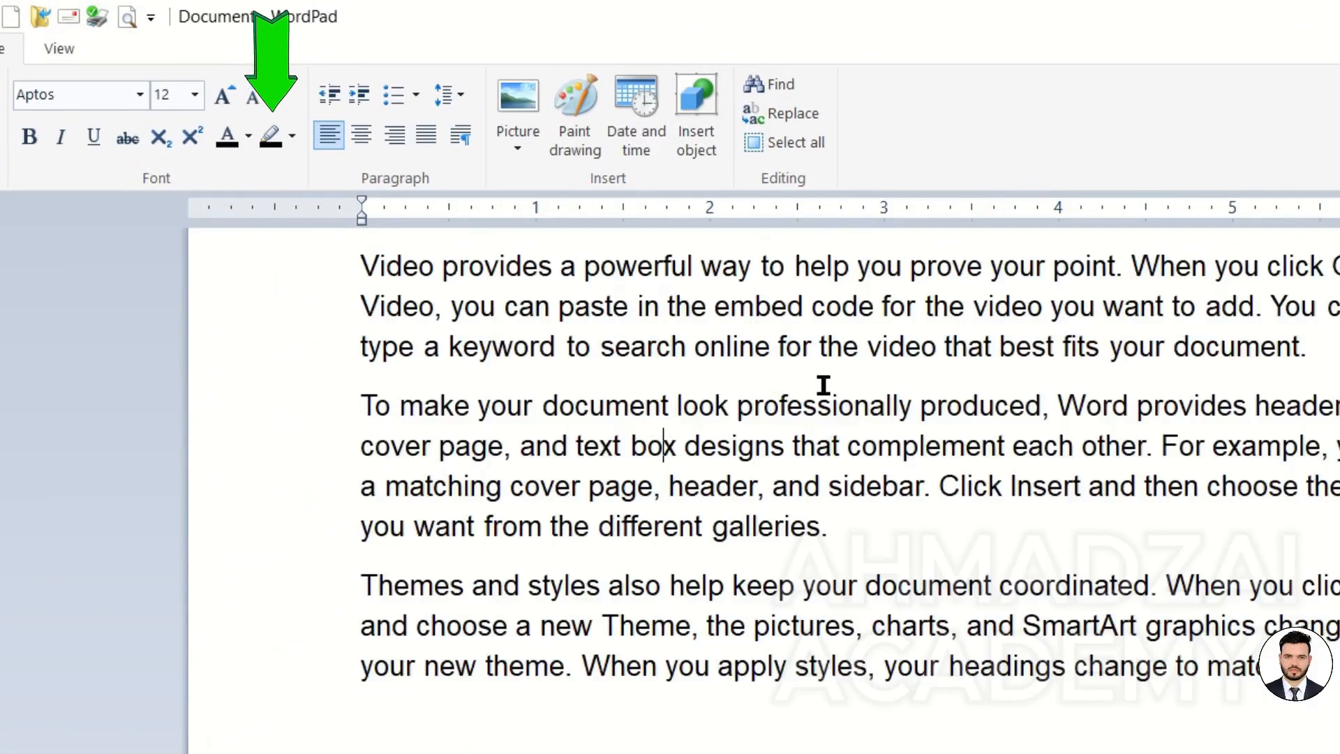
Highlight "online for the video that best fits" in the first paragraph in yellow
left_click_drag(693, 348, 1094, 346)
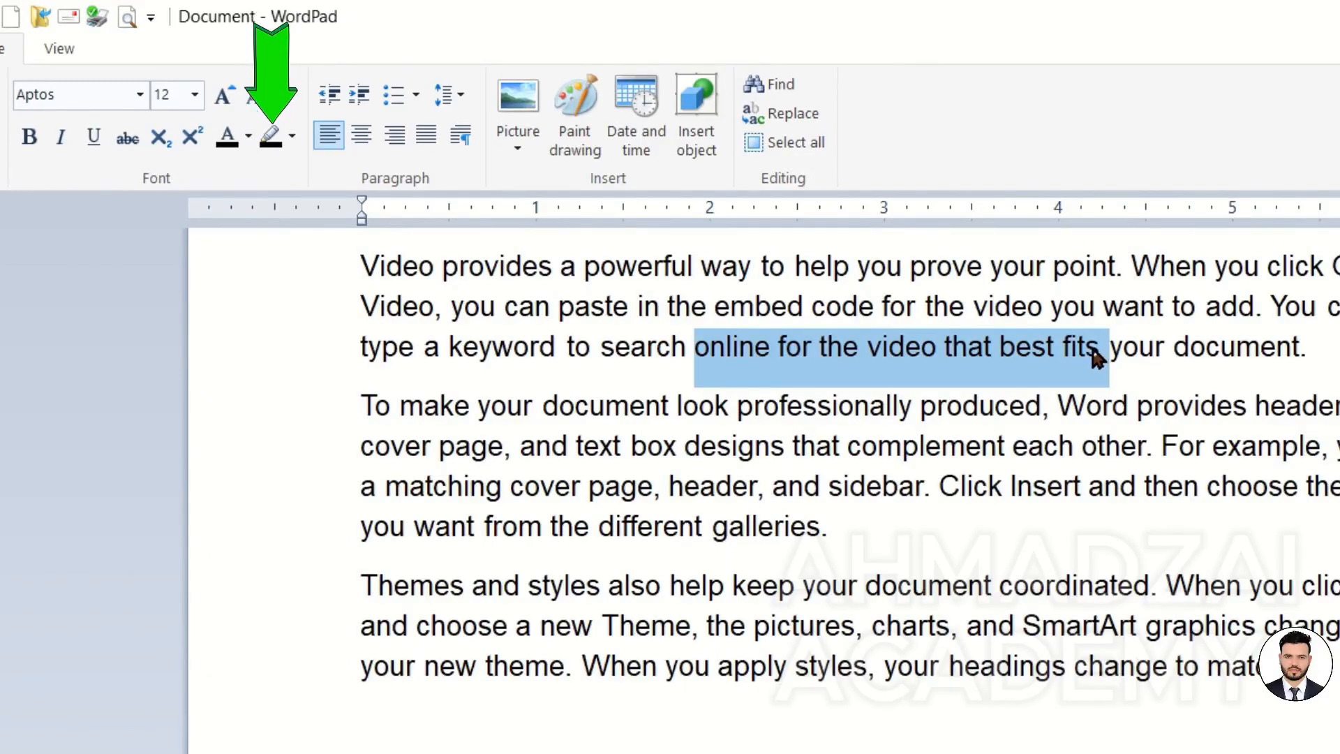
left_click(293, 135)
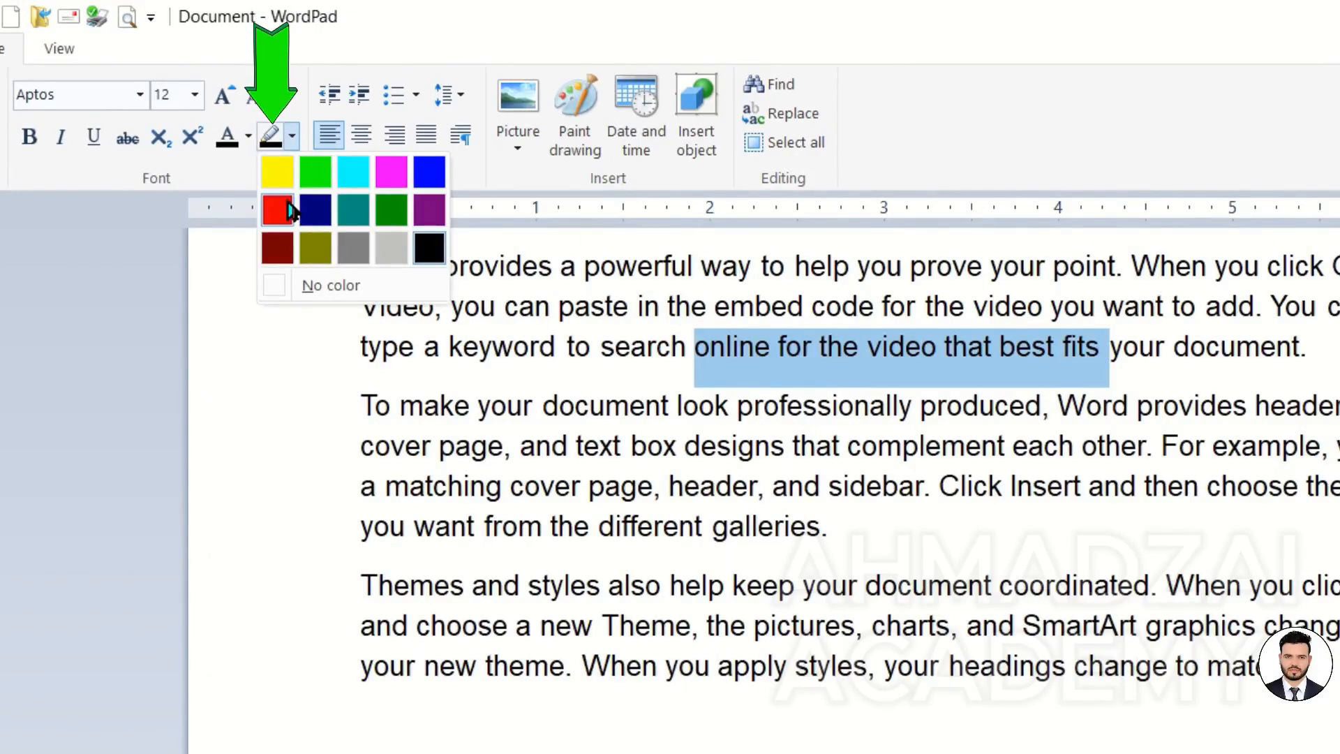
left_click(277, 172)
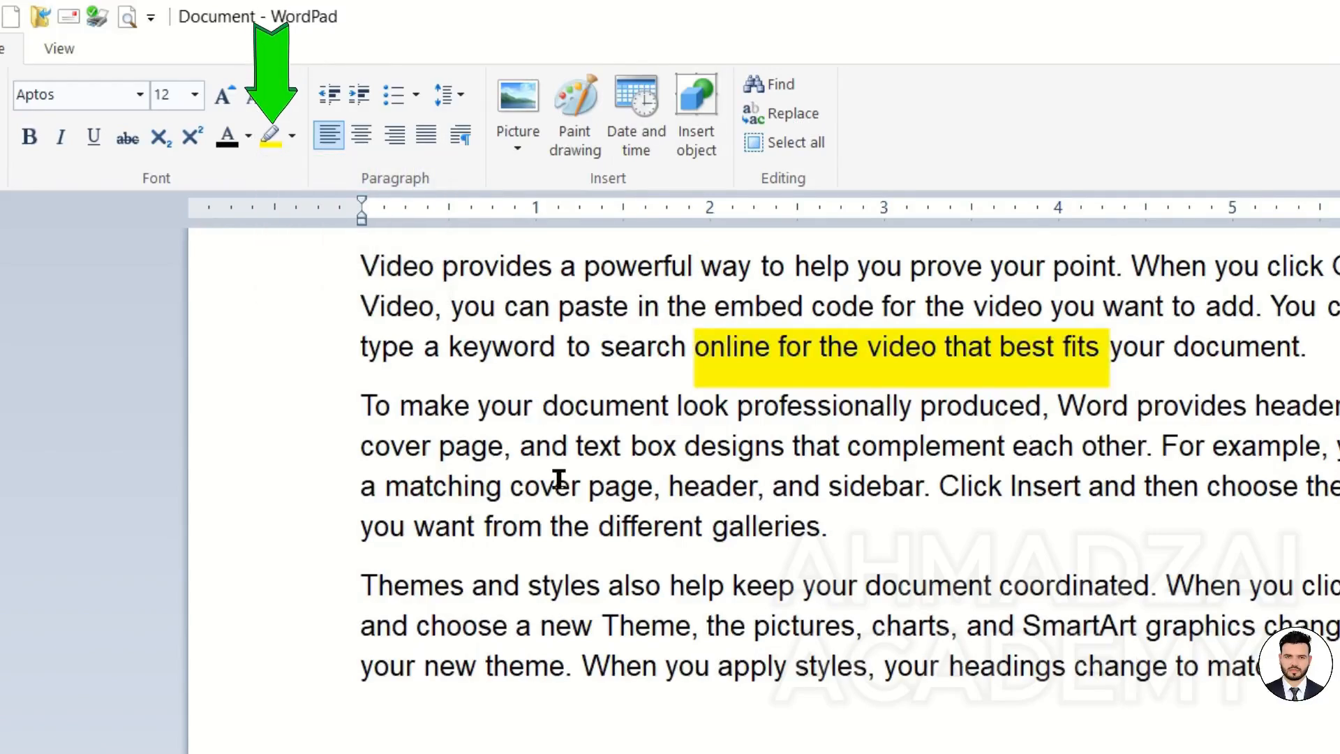
Highlight "header, and sidebar. Click Insert" in the second paragraph in red
left_click_drag(669, 487, 1082, 488)
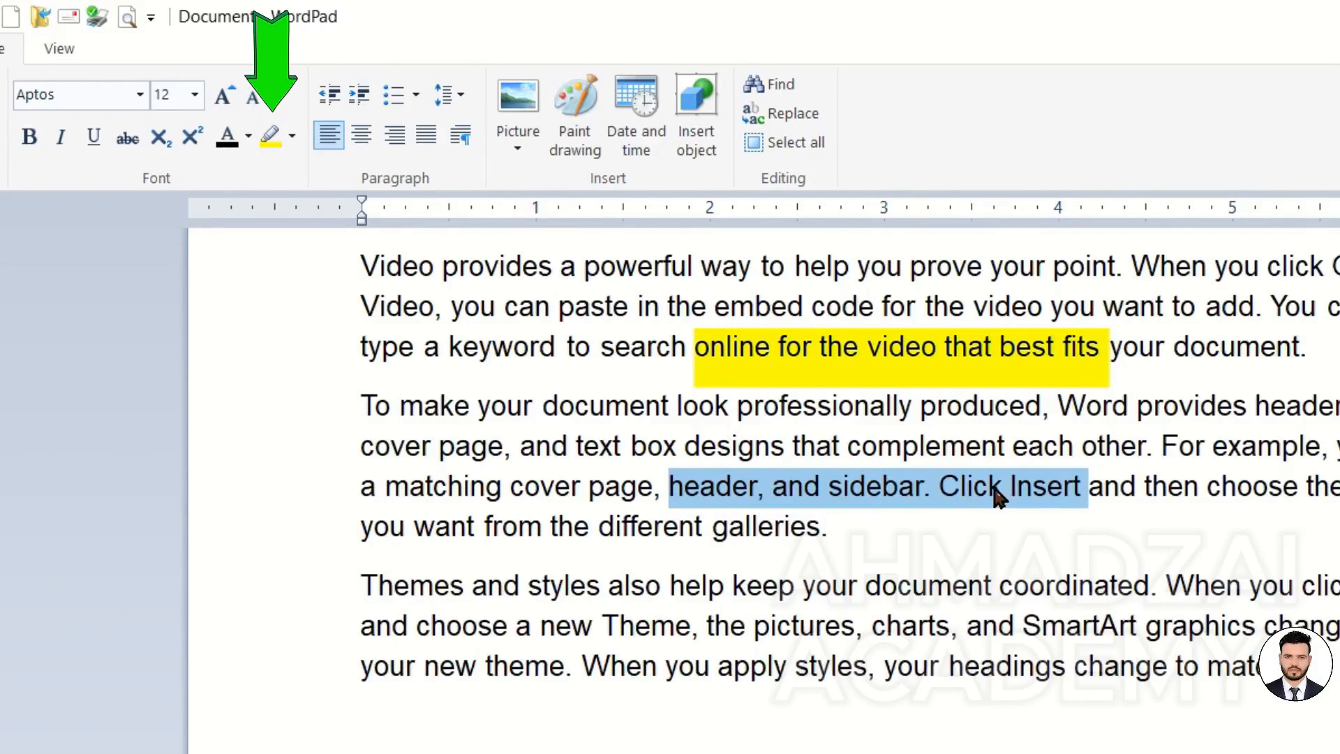
left_click(292, 136)
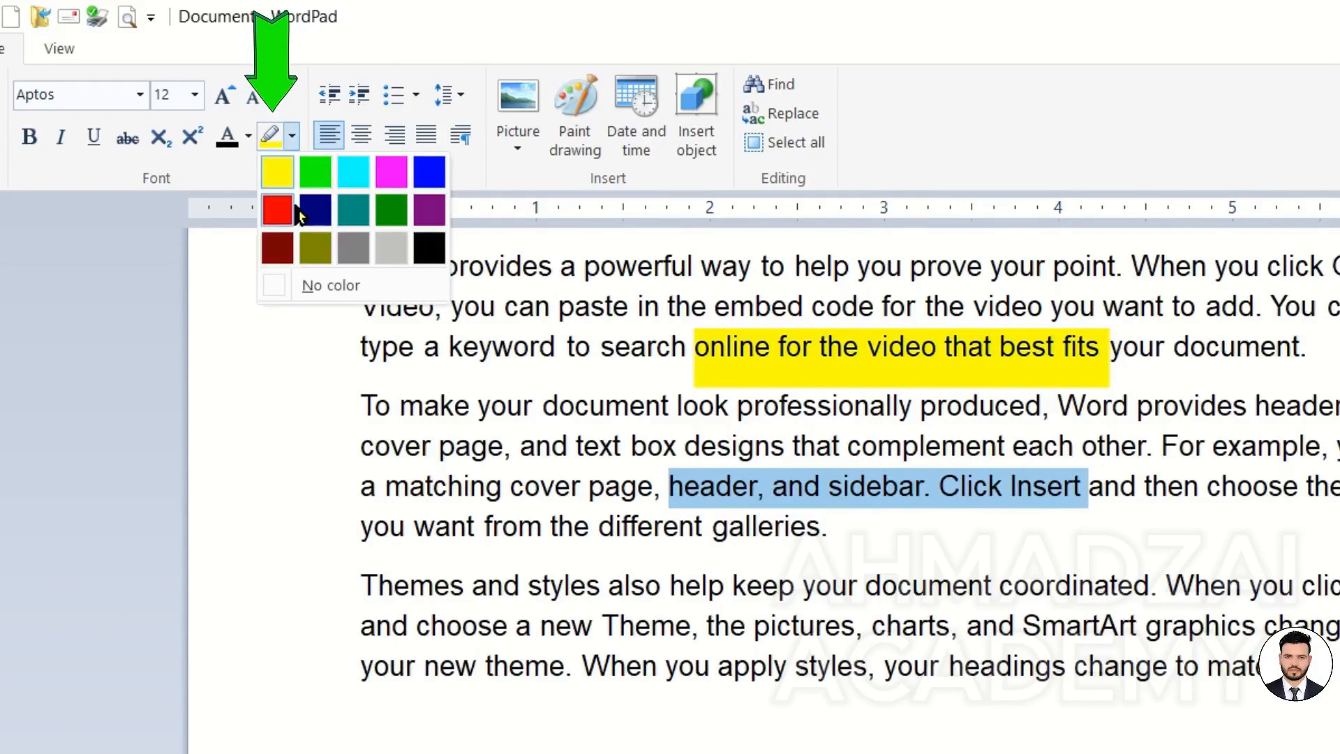
left_click(279, 208)
left_click(338, 317)
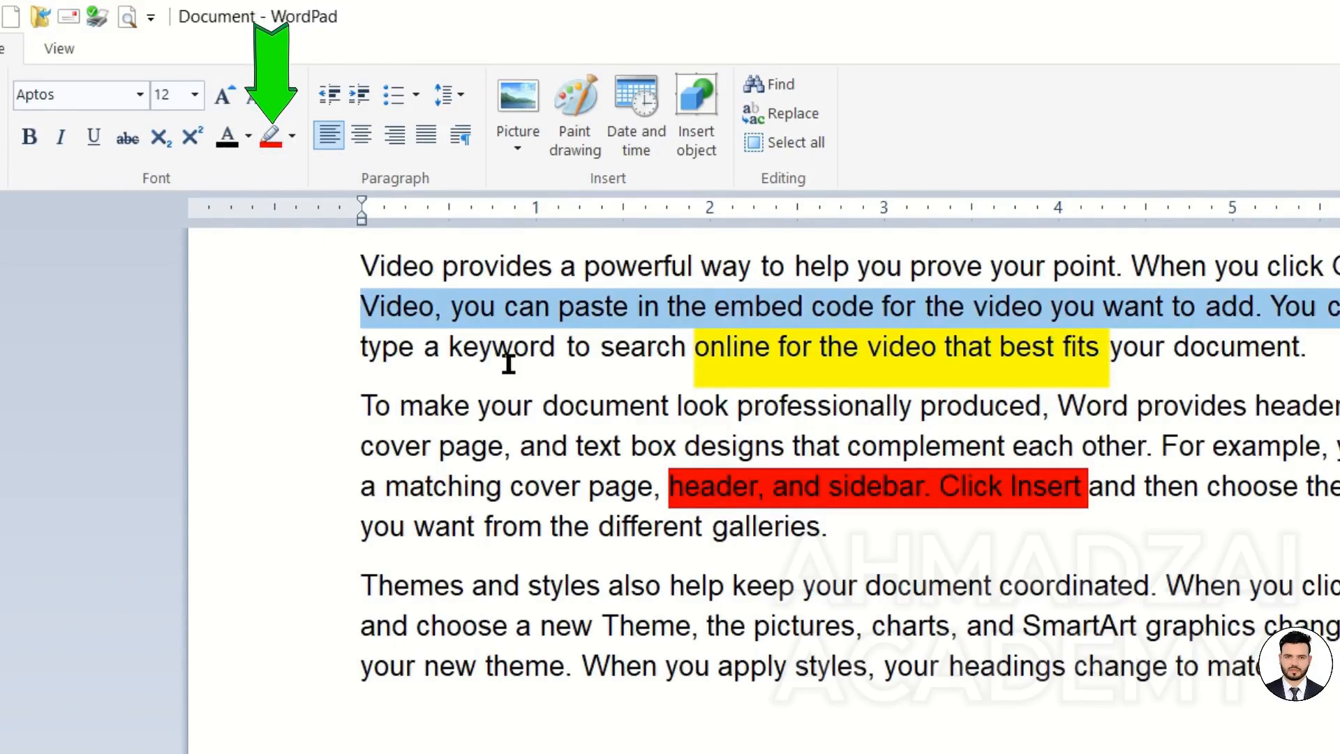
Highlight "and text box designs" in the second paragraph in green
left_click_drag(520, 446, 789, 445)
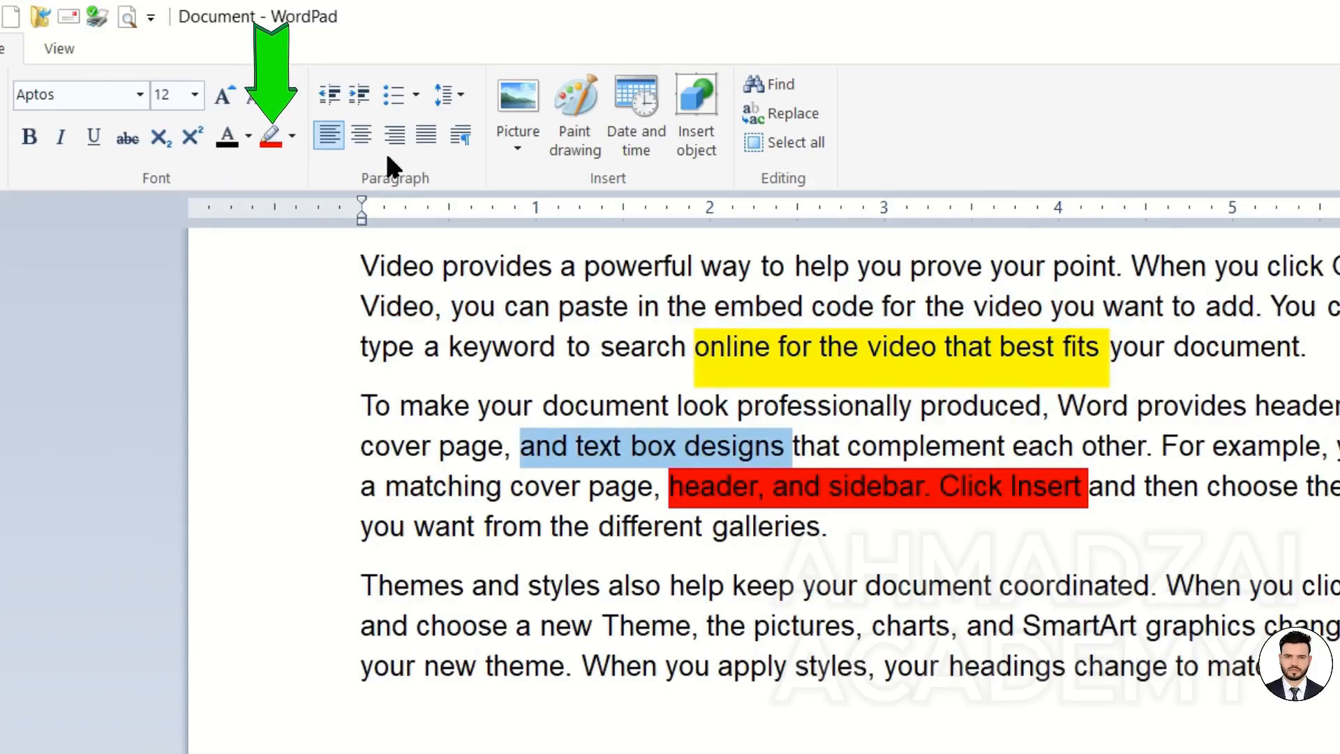
left_click(292, 137)
left_click(315, 170)
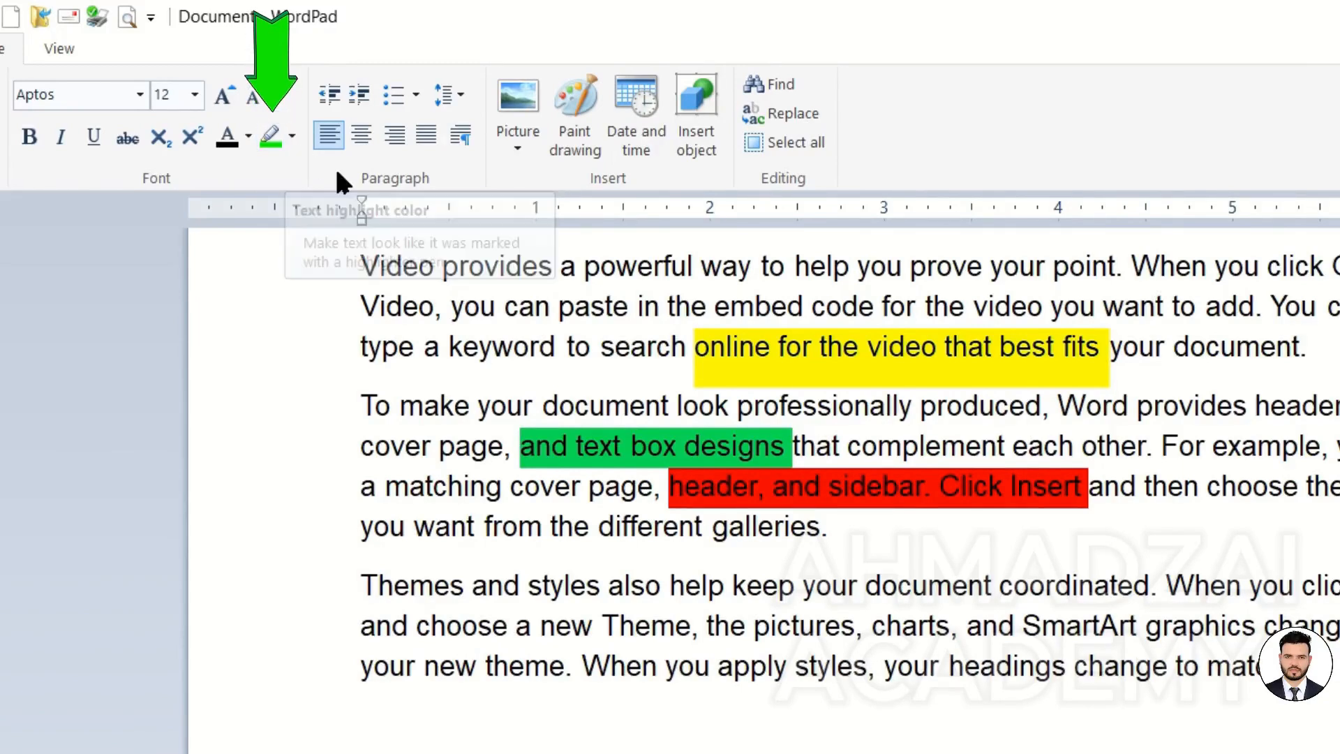
Undo the green, red and yellow text highlights
key("ctrl+z")
key("ctrl+z")
key("ctrl+z")
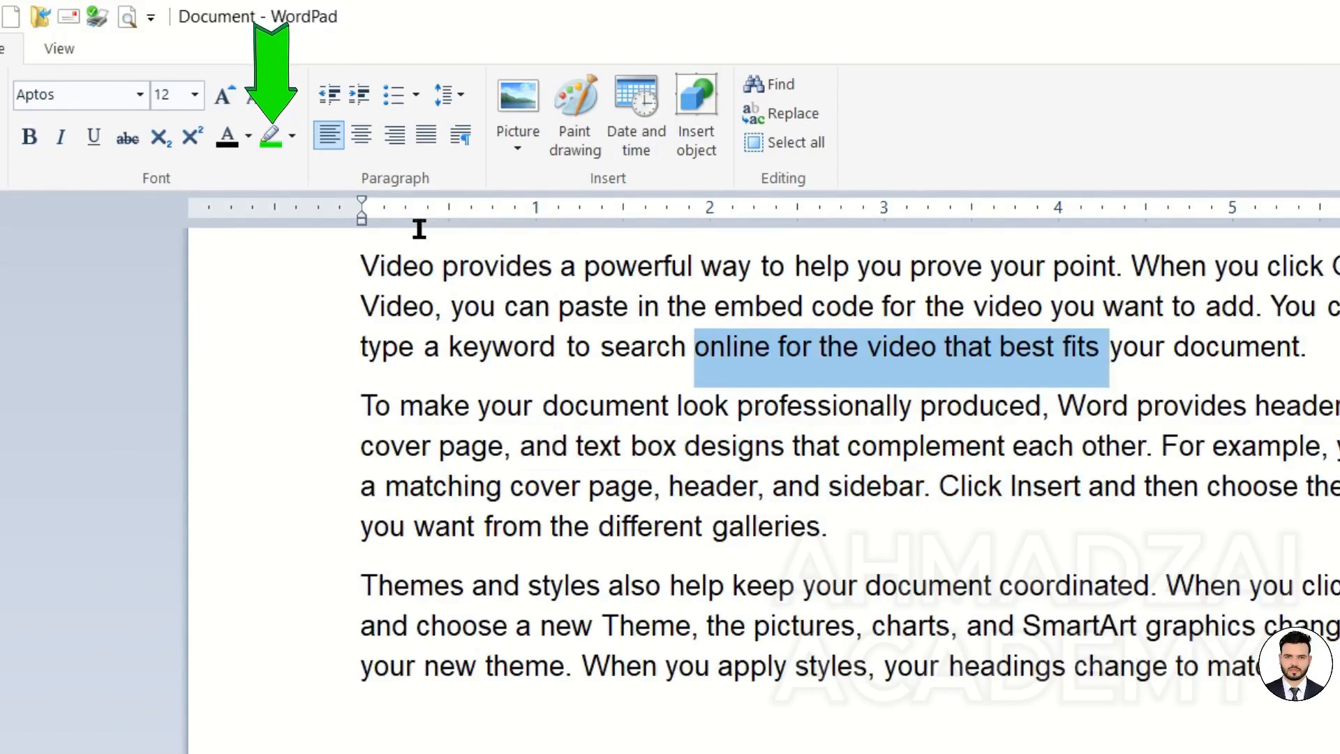
Highlight "online for the video that best fits" in the first paragraph in green and clear that highlight with No color
left_click(280, 129)
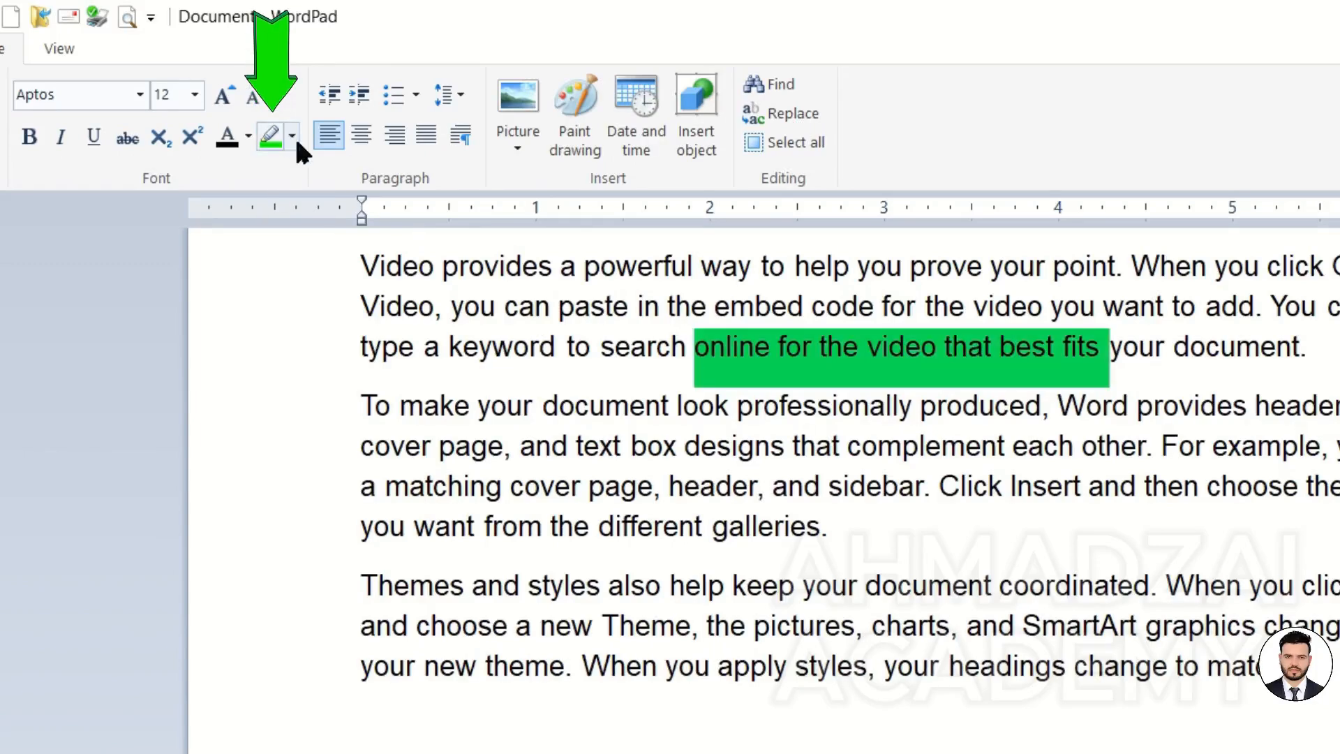
left_click(291, 127)
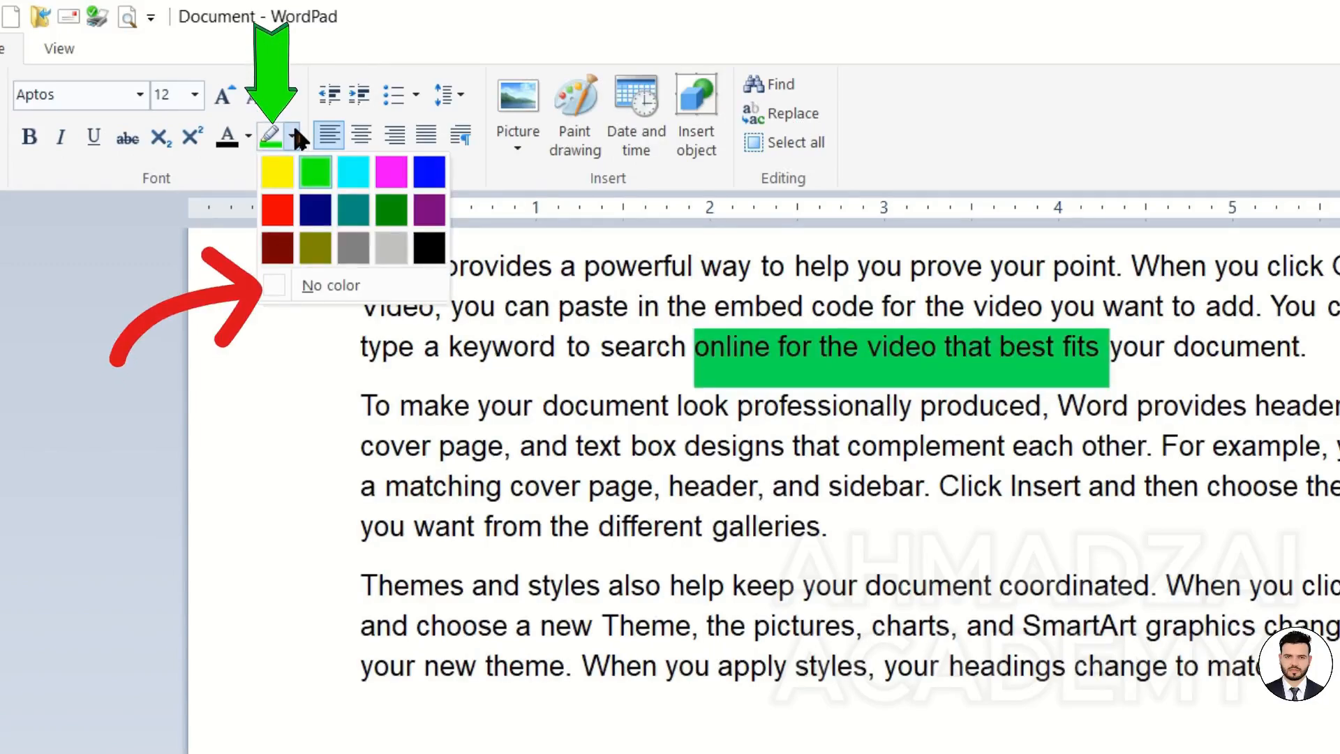
left_click(336, 279)
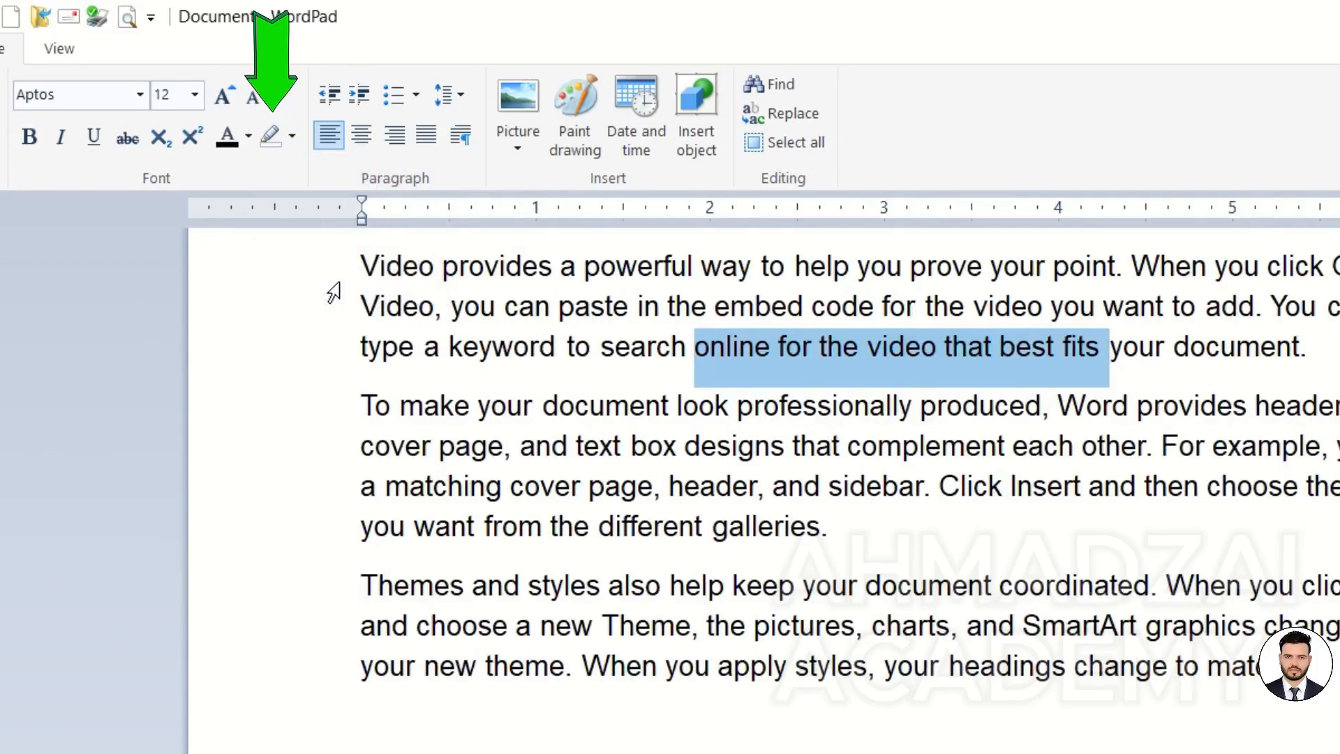
left_click(597, 430)
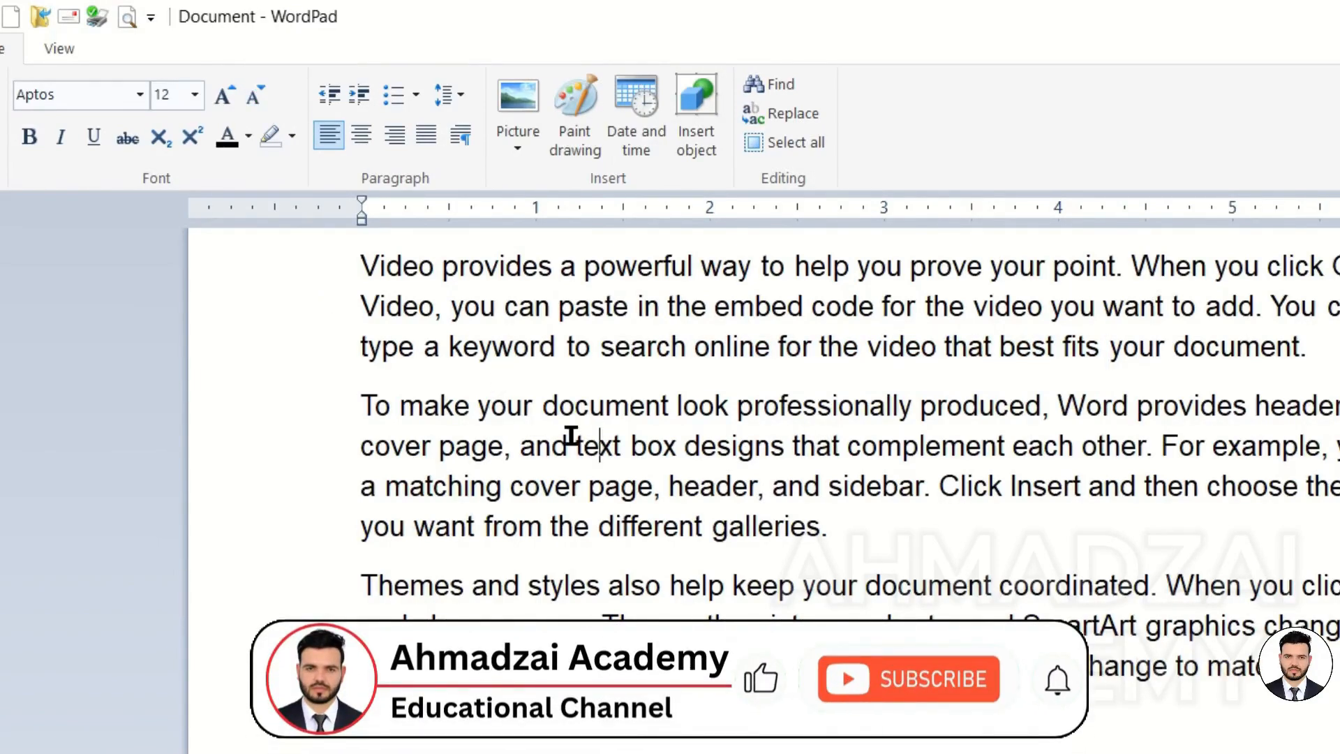
Select the entire document text and display the available font colors without applying one
key("ctrl+a")
key("alt")
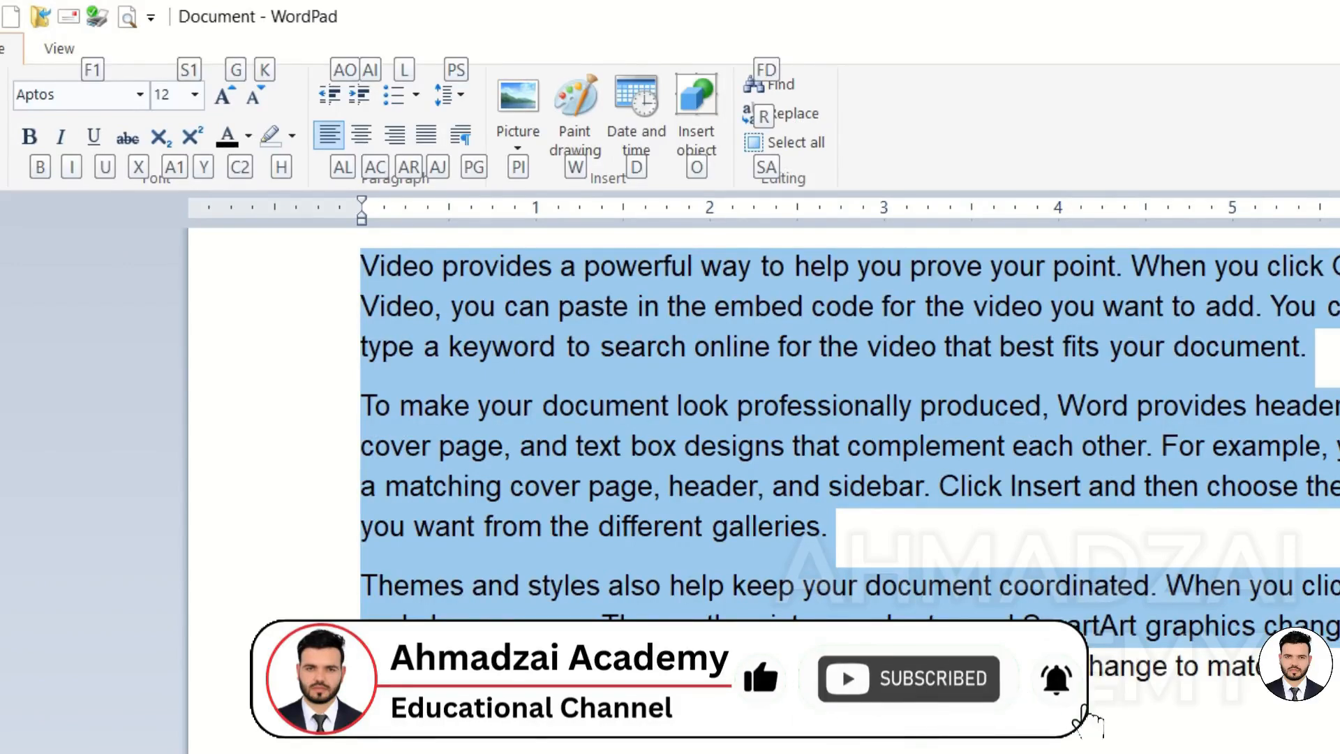
key("c")
key("2")
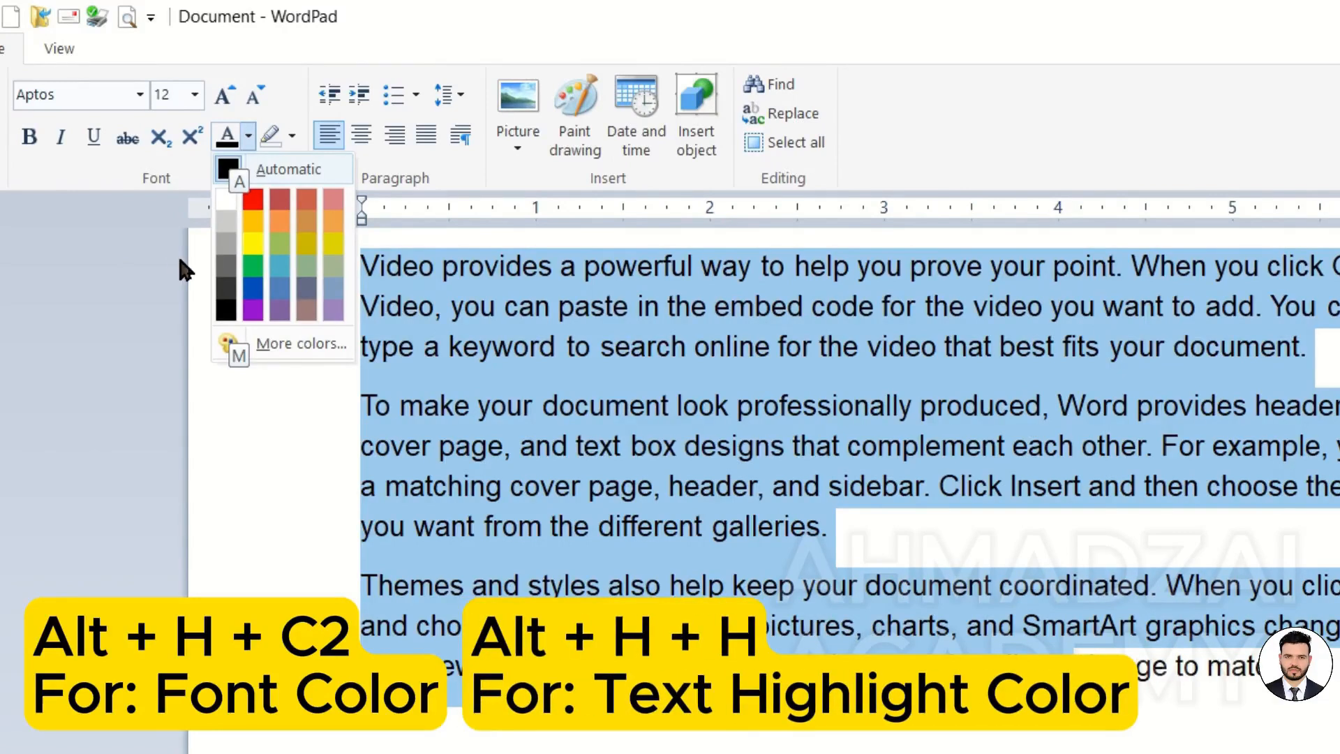
left_click(473, 258)
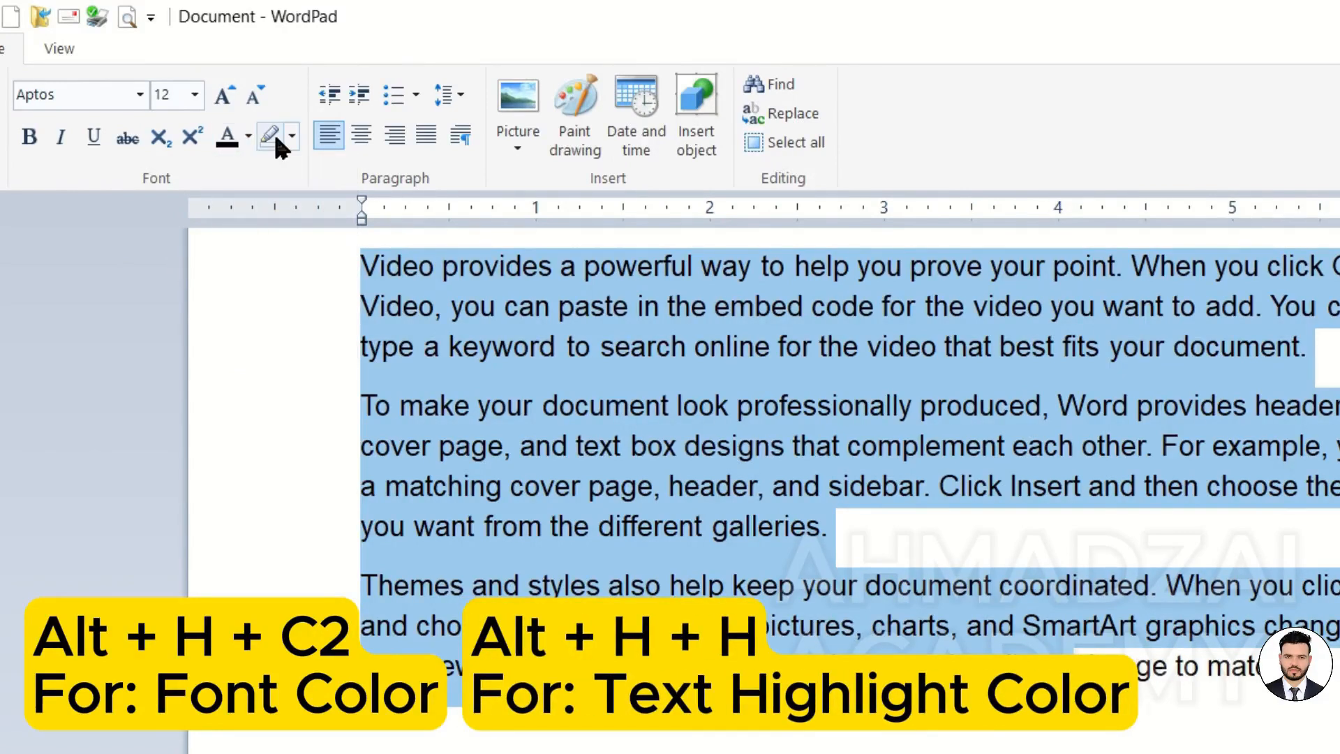
Display the available text highlight colors for the selected text and dismiss them without choosing one
key("alt+h")
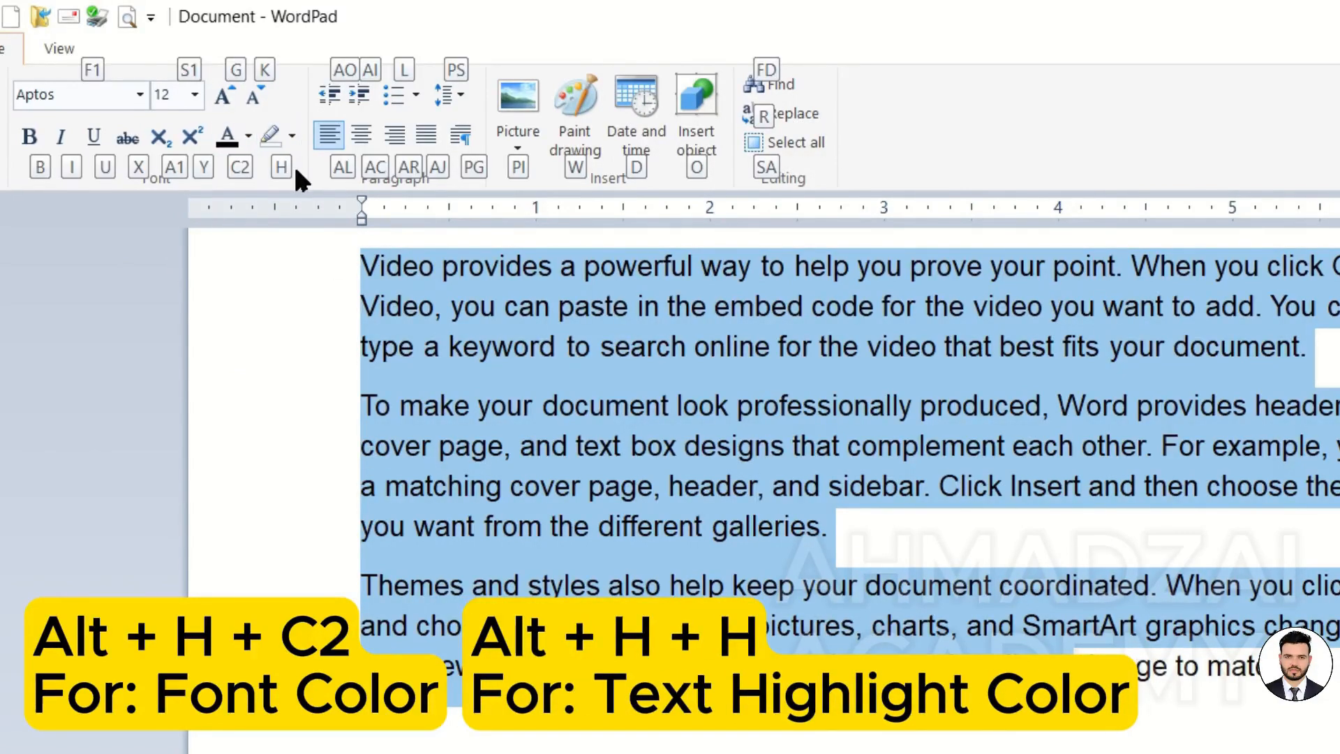
key("h")
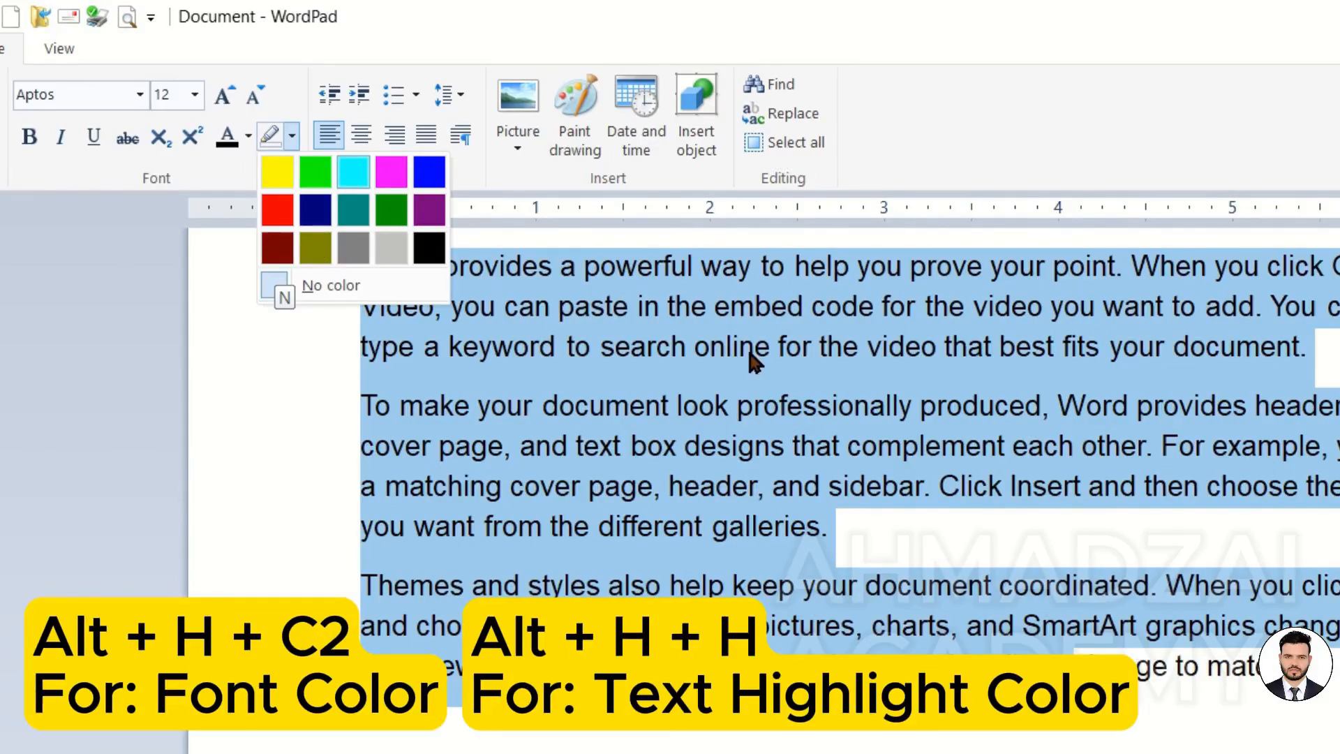
key("Escape")
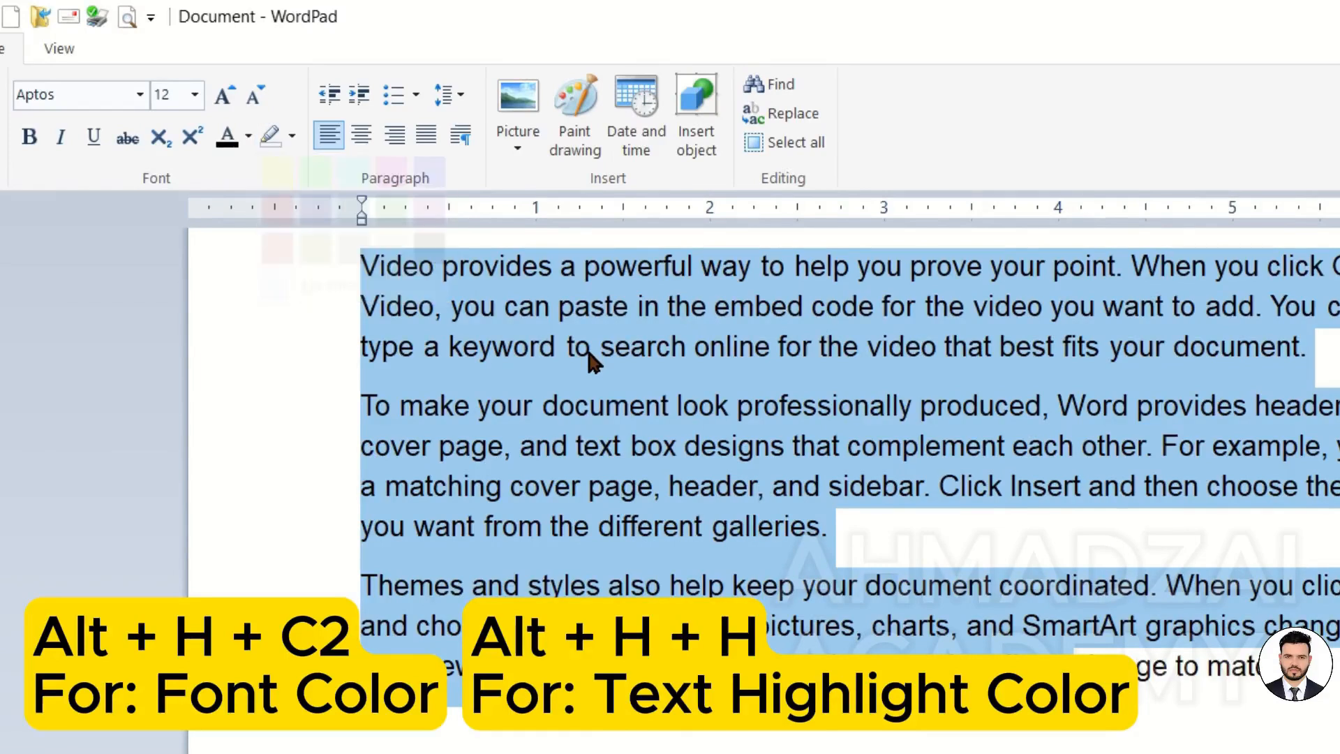